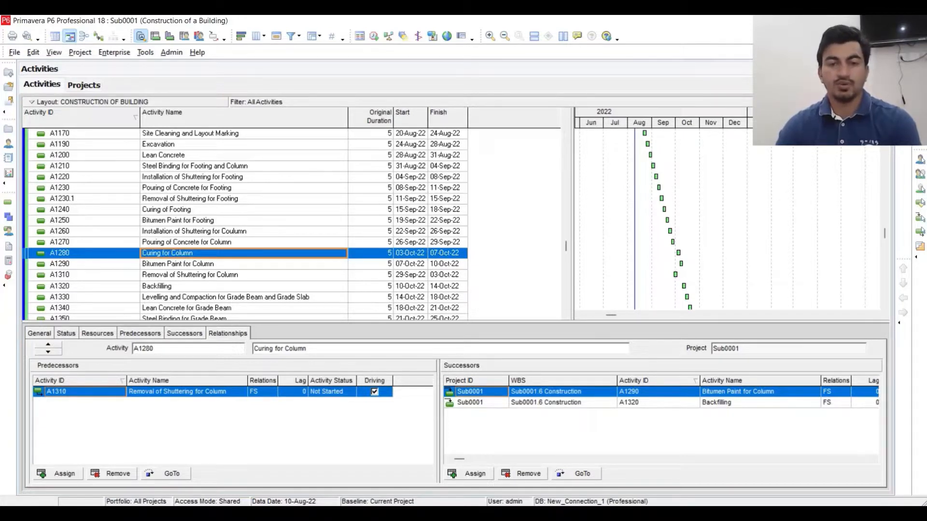
Select every row of the Construction of a Building activities table and copy them.
left_click(266, 207)
scroll(267, 210, "up", 8)
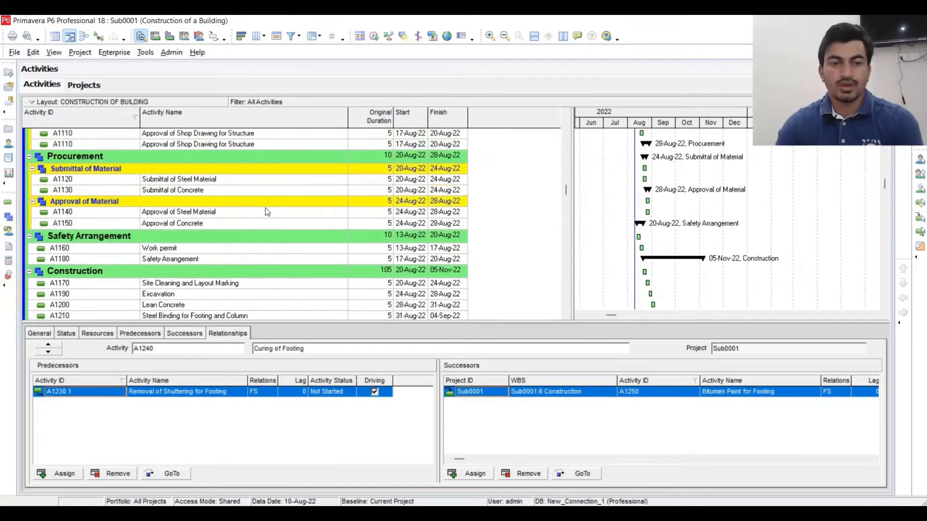
scroll(266, 210, "up", 3)
scroll(266, 211, "down", 4)
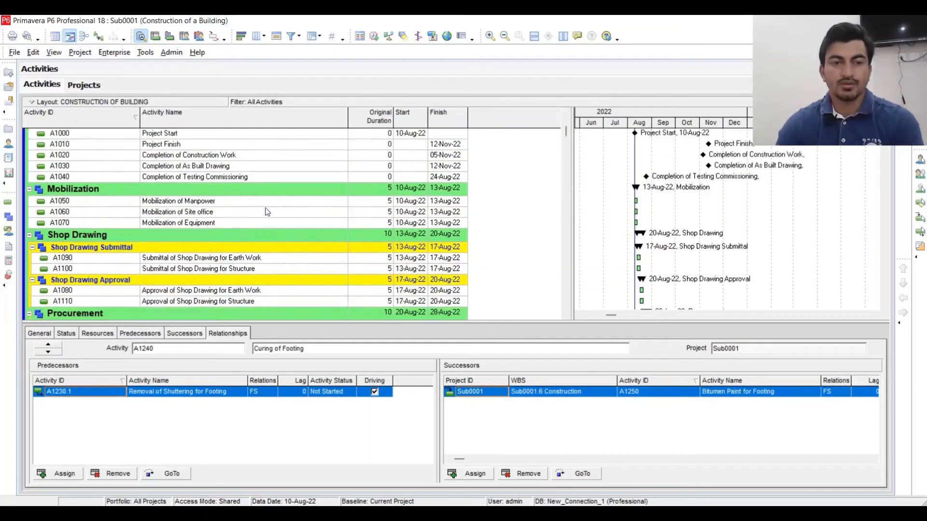
scroll(266, 212, "down", 6)
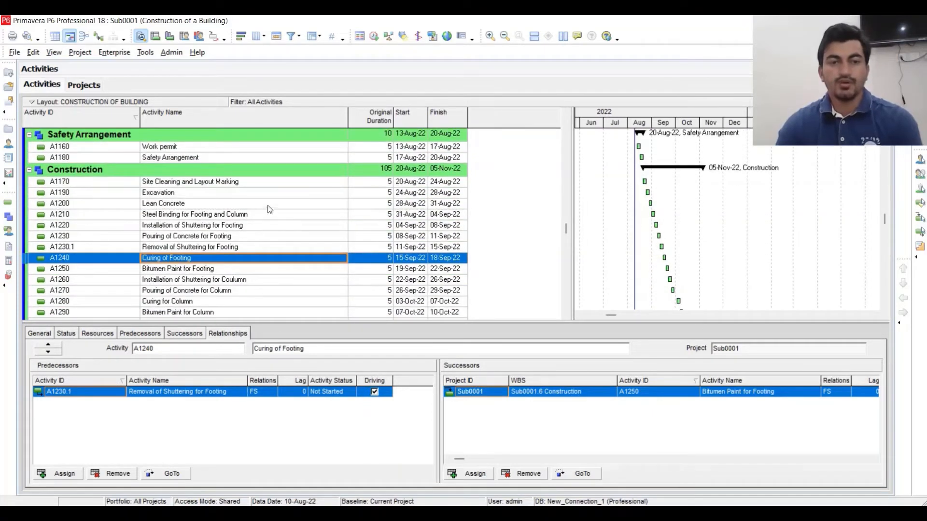
left_click(268, 207)
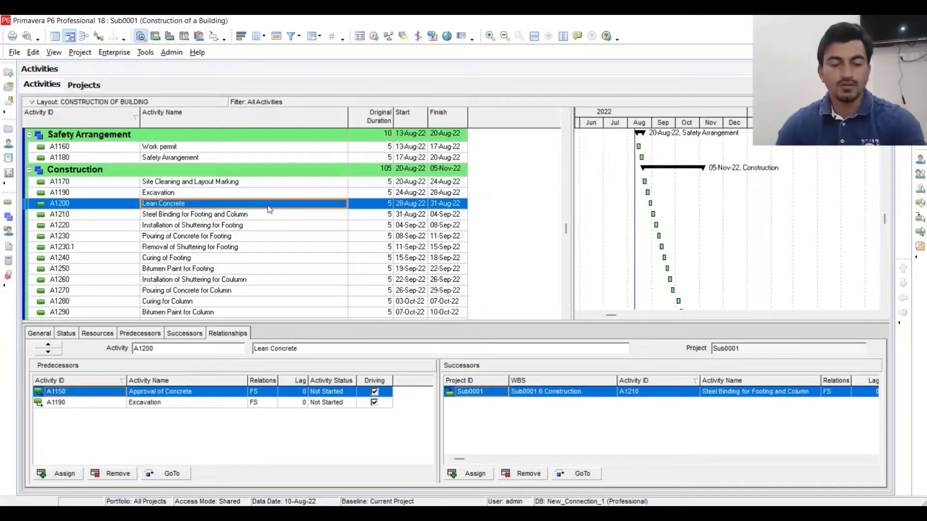
key("ctrl+a")
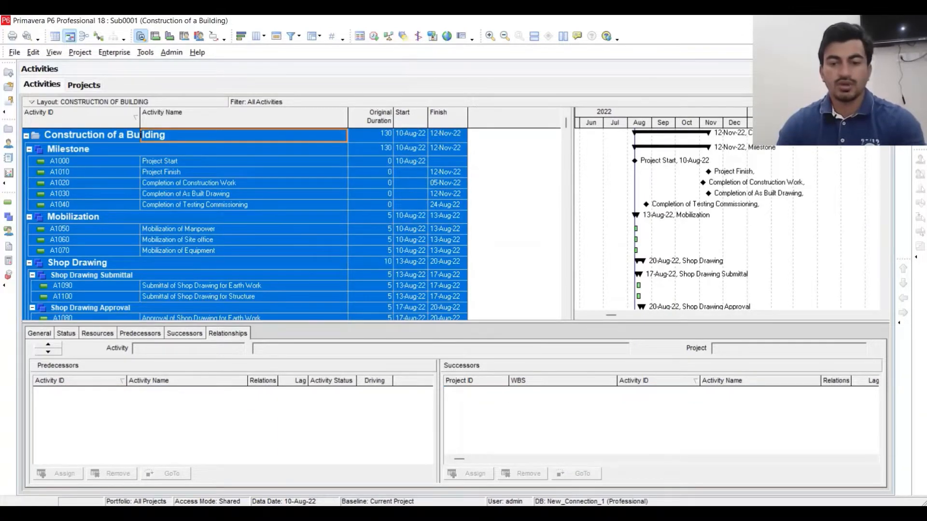
Switch to the Project Data Sheet workbook in Excel and paste the copied activities at cell A1 of Sheet2.
key("alt+Tab")
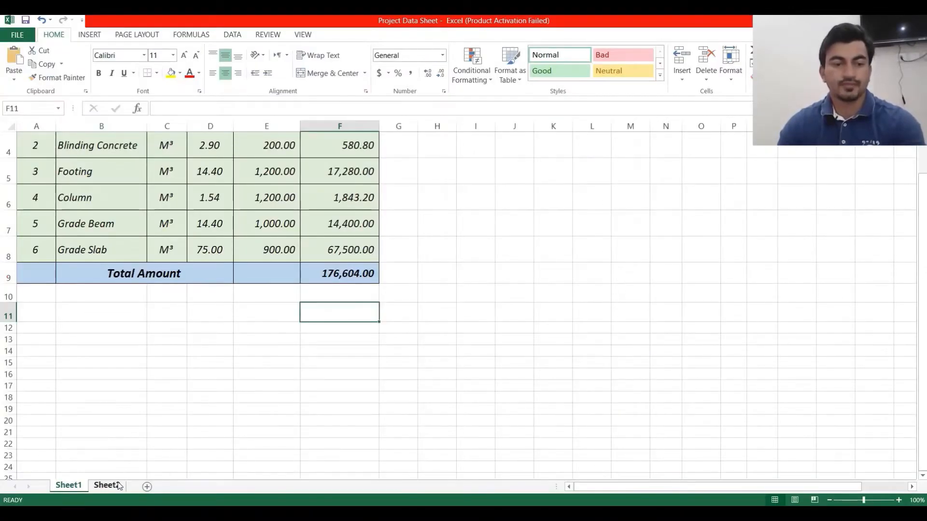
left_click(107, 486)
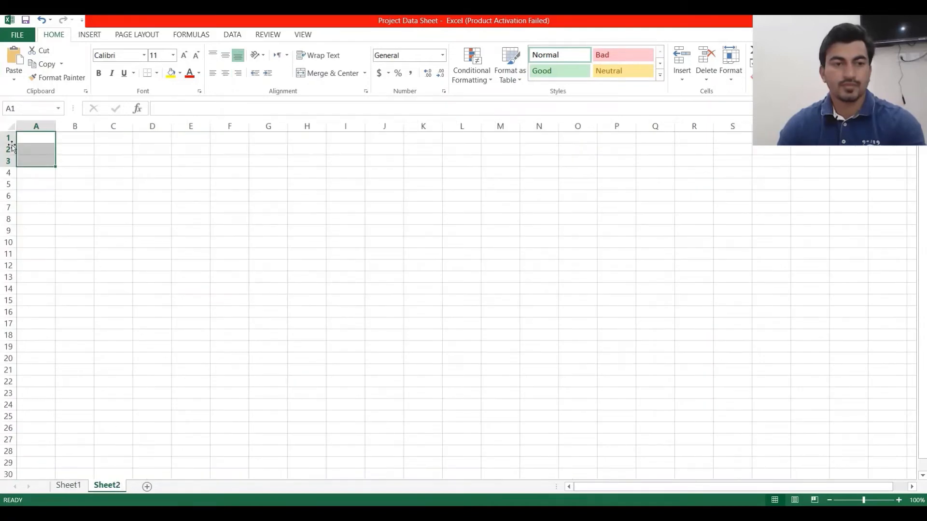
left_click(37, 138)
left_click(14, 57)
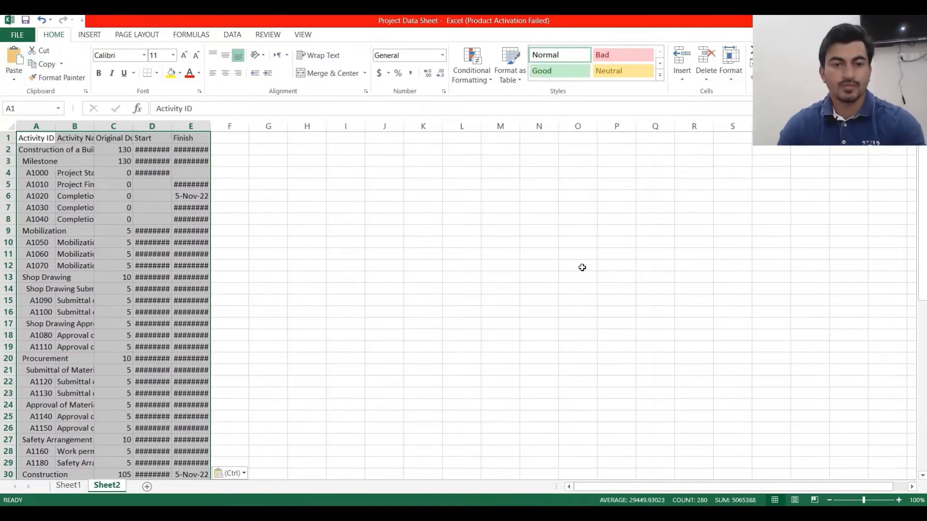
Autofit columns A to E to the width of the pasted schedule data.
left_click_drag(198, 127, 46, 130)
double_click(55, 126)
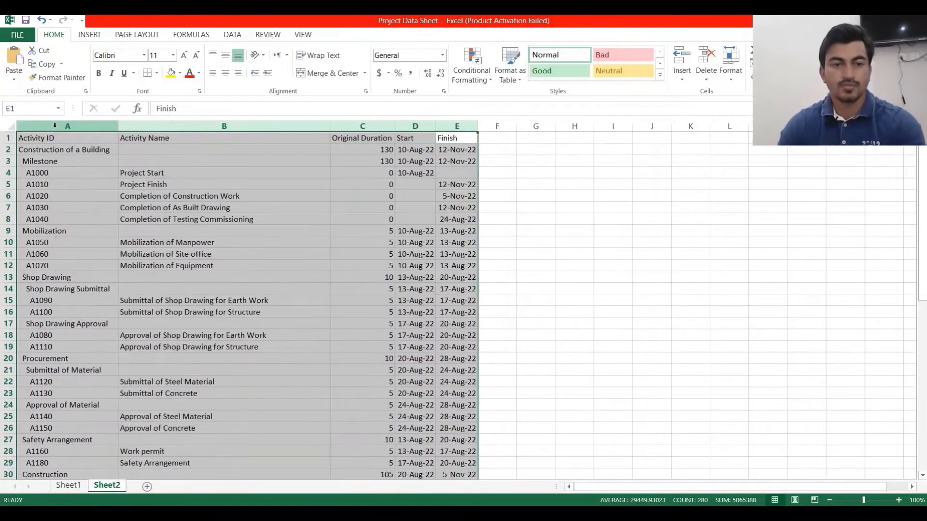
left_click(285, 234)
left_click(388, 299)
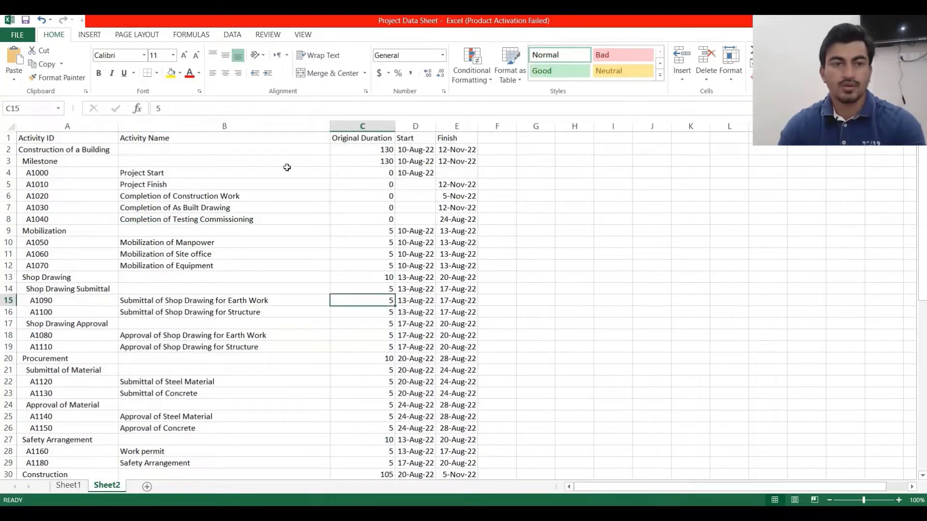
Insert a blank row above the header row of the schedule table.
right_click(10, 137)
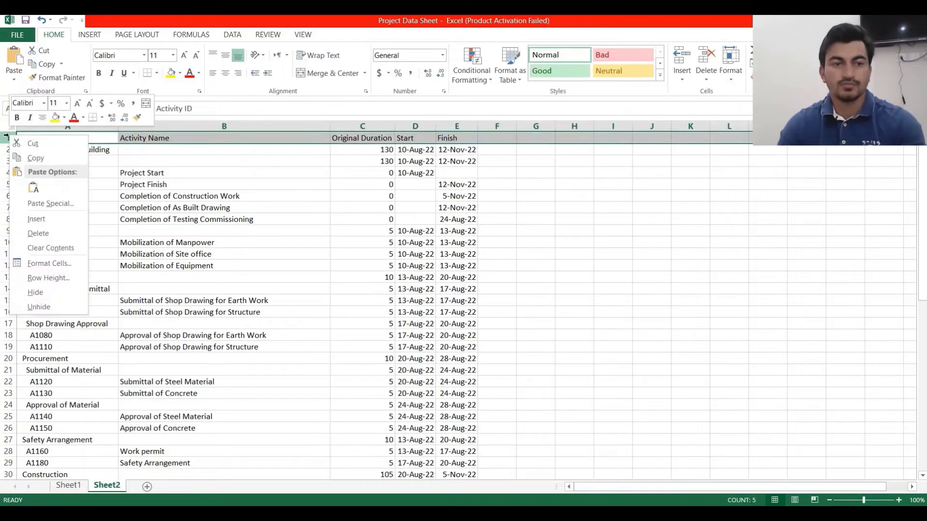
left_click(44, 220)
left_click(360, 310)
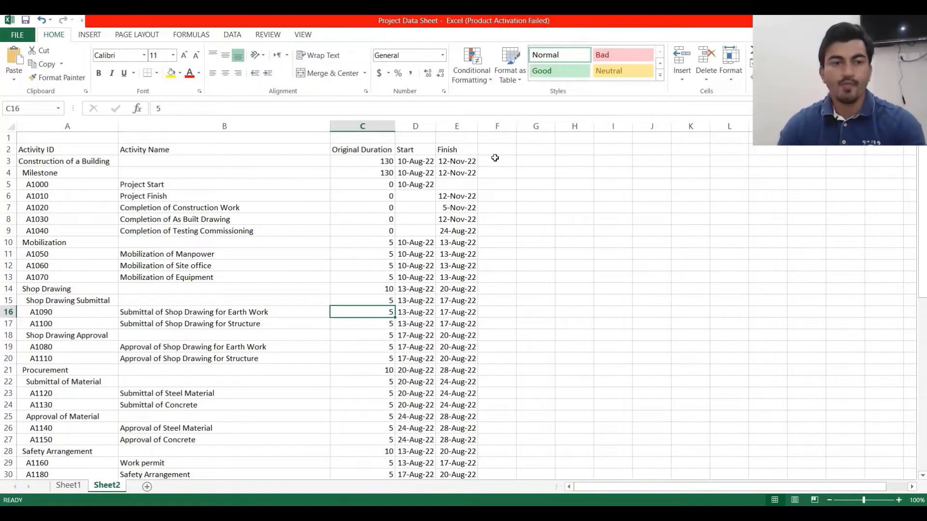
scroll(480, 259, "down", 5)
scroll(479, 259, "up", 5)
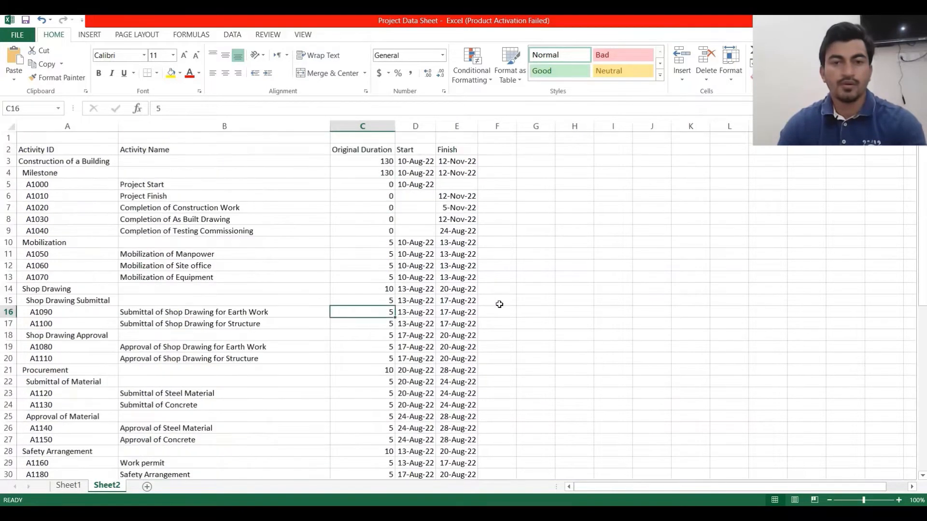
Enter the column header "Per day Productivity" in cell F2, beside the Finish header.
left_click(503, 151)
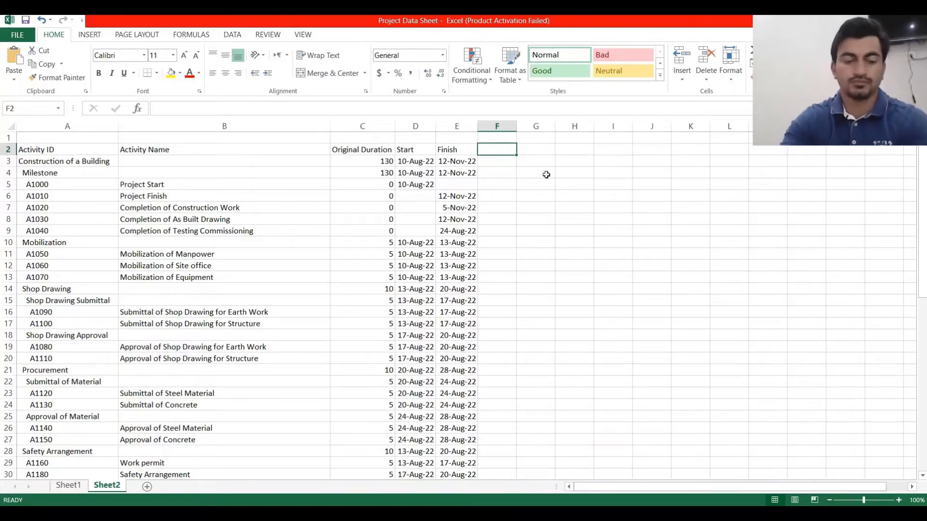
type("Pe")
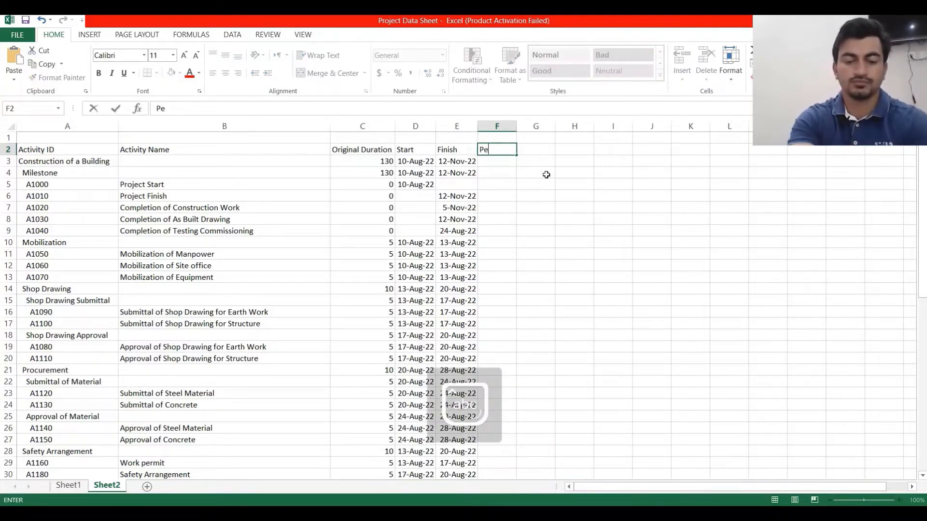
type("r day")
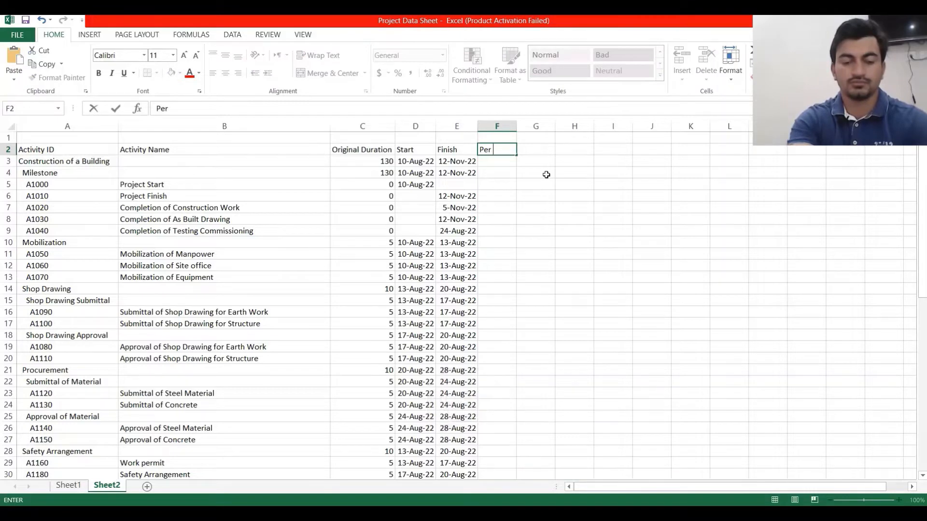
key("Caps_Lock")
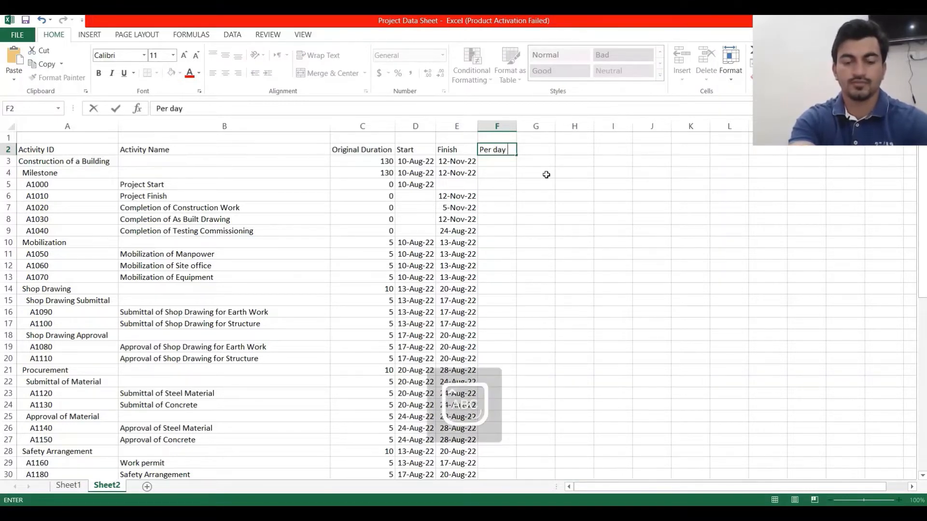
type("P")
key("Caps_Lock")
type("roductivity")
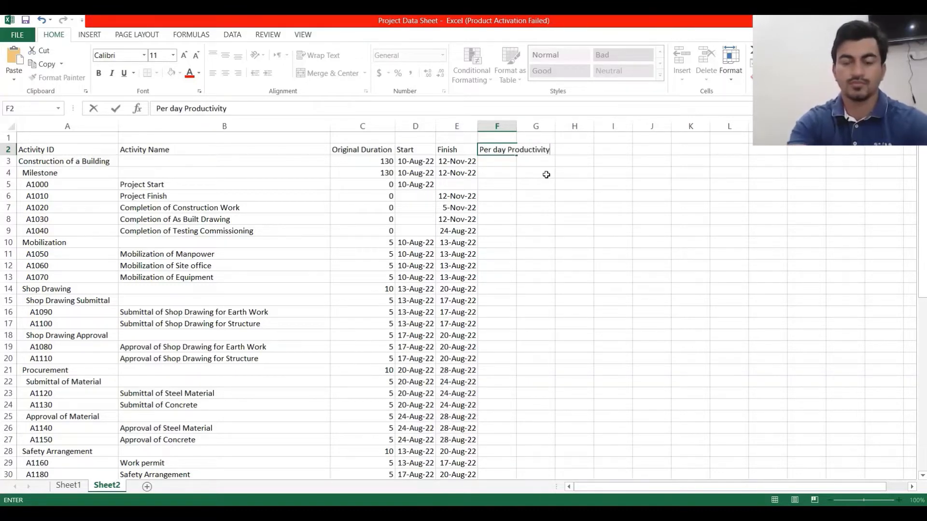
key("Return")
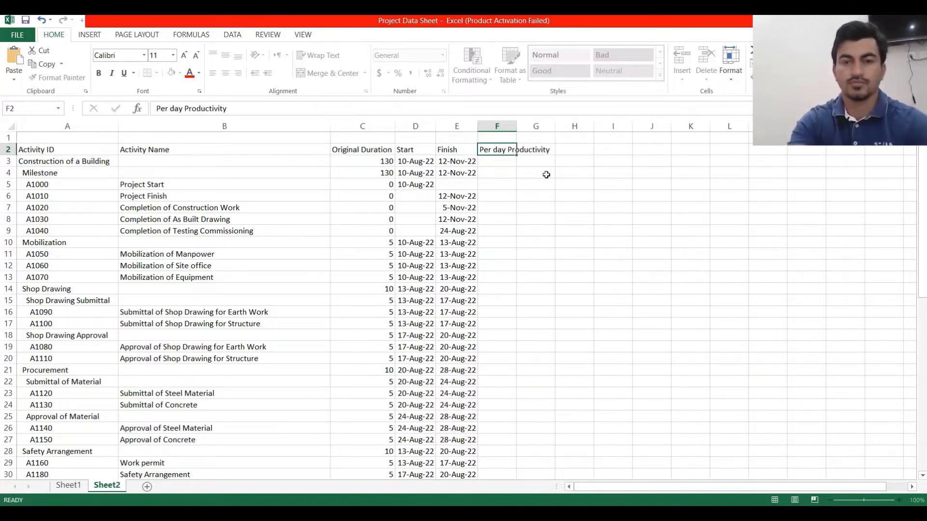
Wrap the text of the Per day Productivity header and widen column F until the header fits on two lines.
left_click(505, 149)
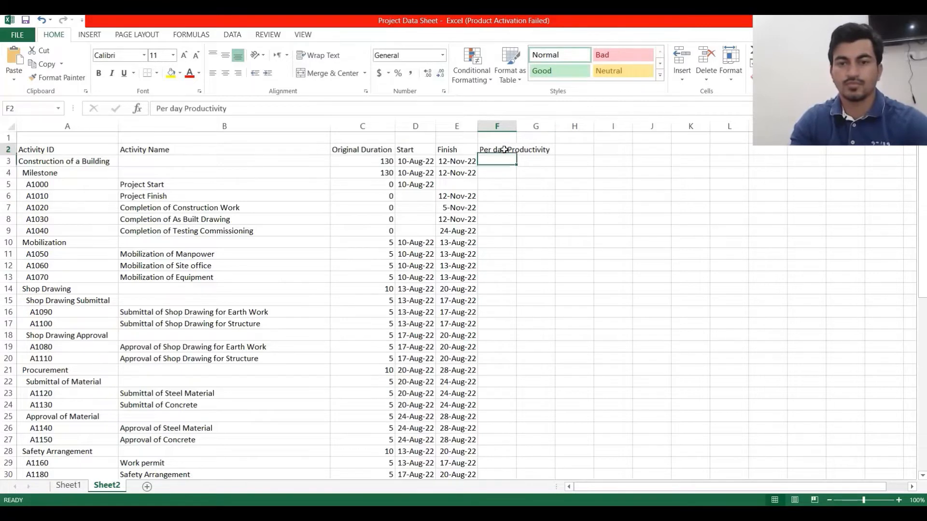
left_click(319, 55)
left_click(515, 200)
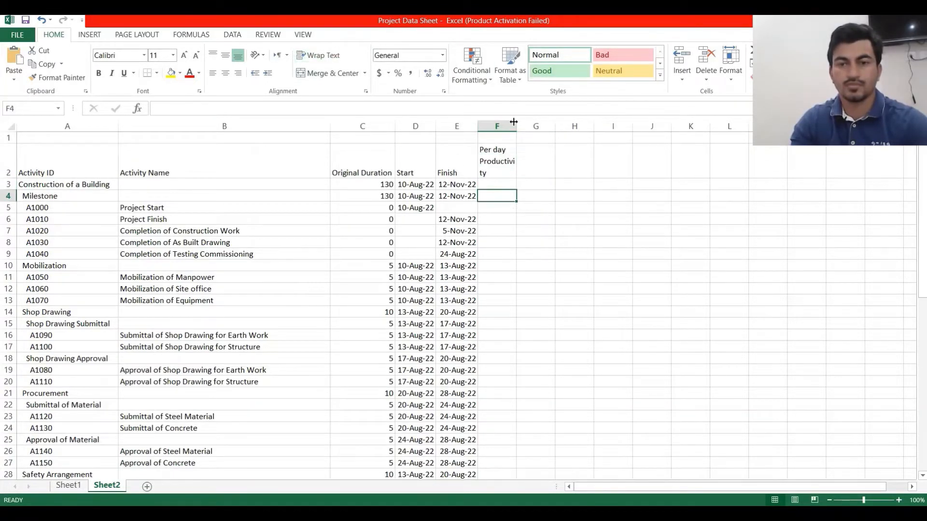
left_click_drag(516, 124, 536, 122)
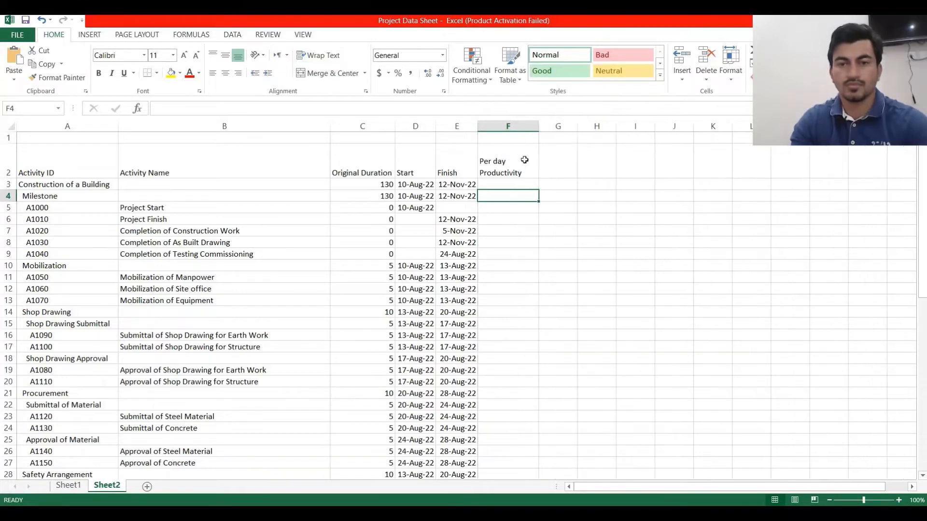
Enter the headers "Steel Fixer" in cell G2 and "Carpenter" in cell H2.
left_click(558, 166)
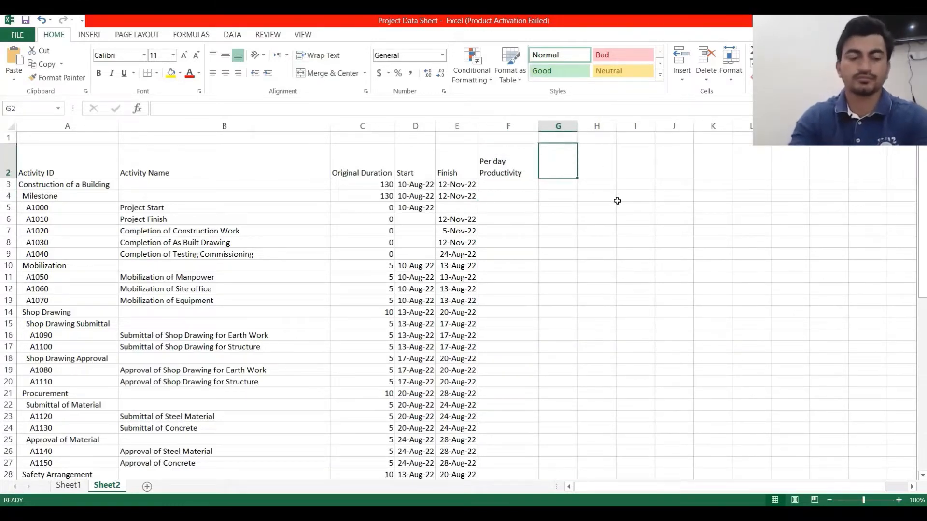
type("Stee")
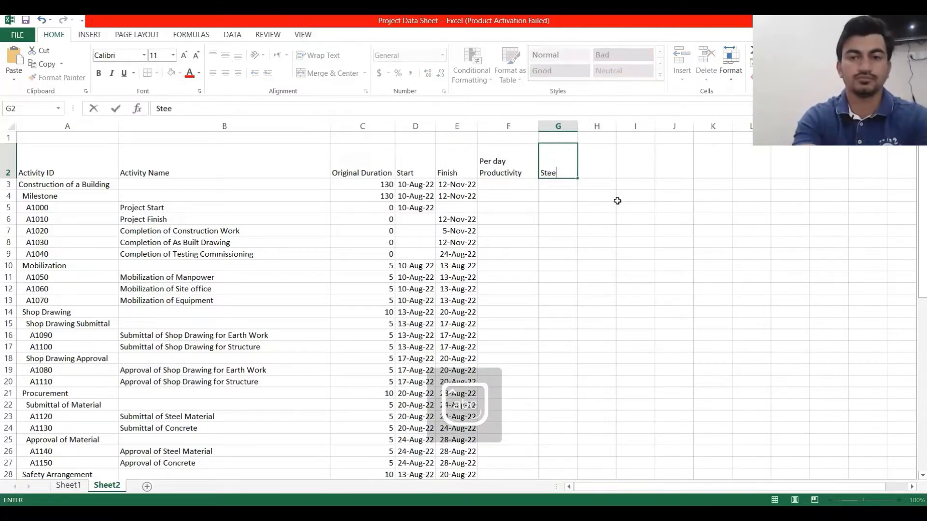
type("l Fi")
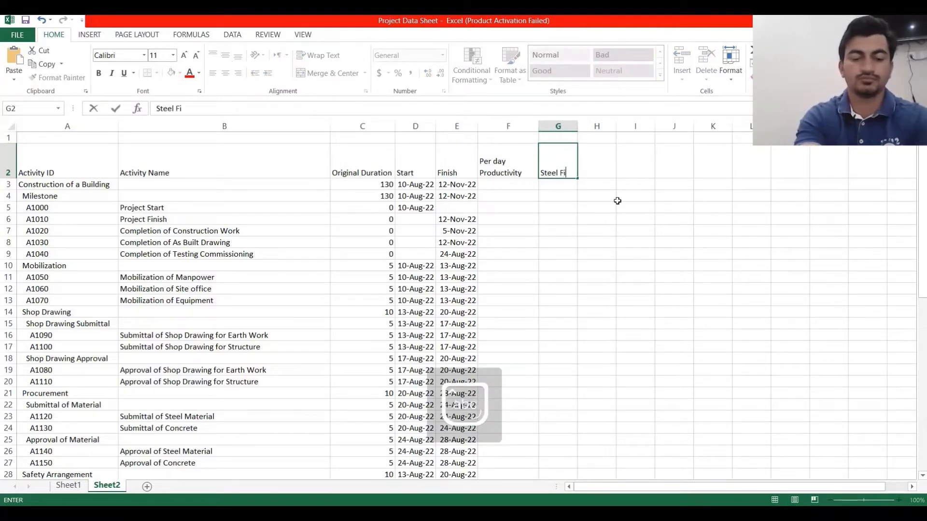
type("xer")
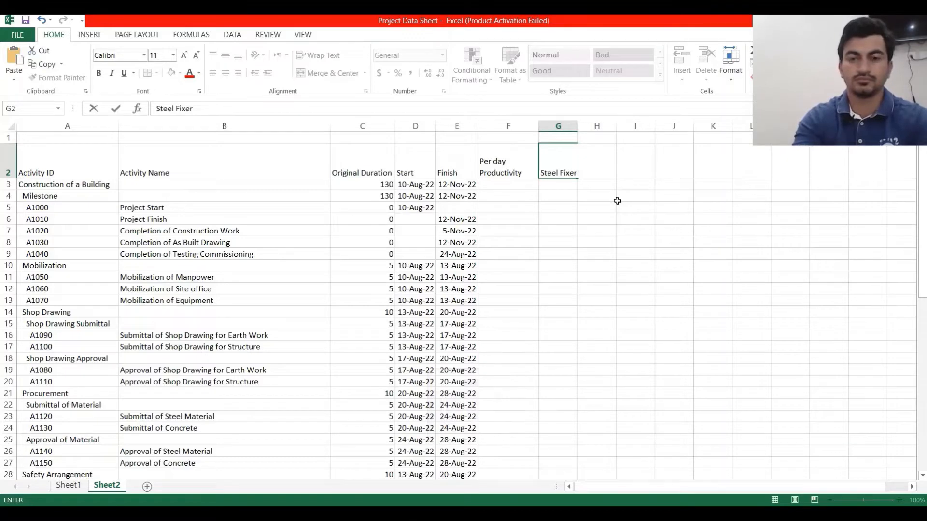
key("Tab")
type("C")
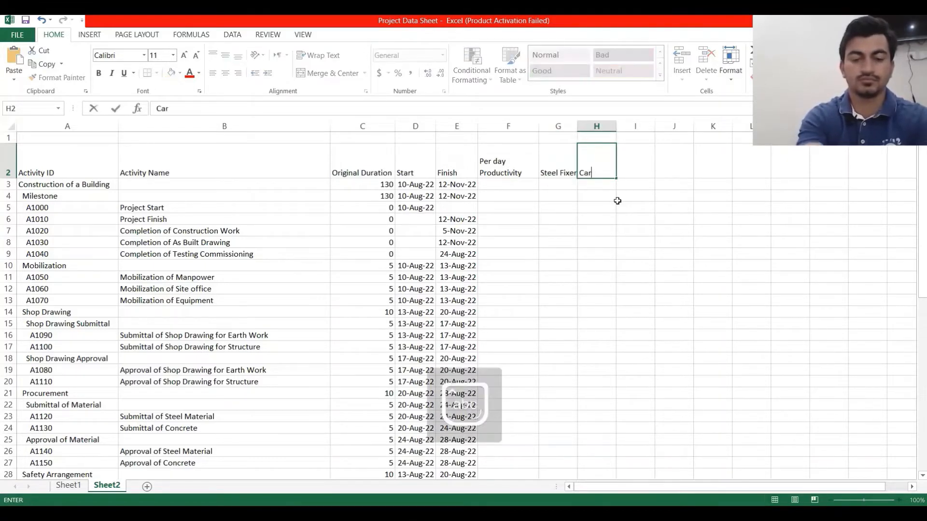
type("arpenter")
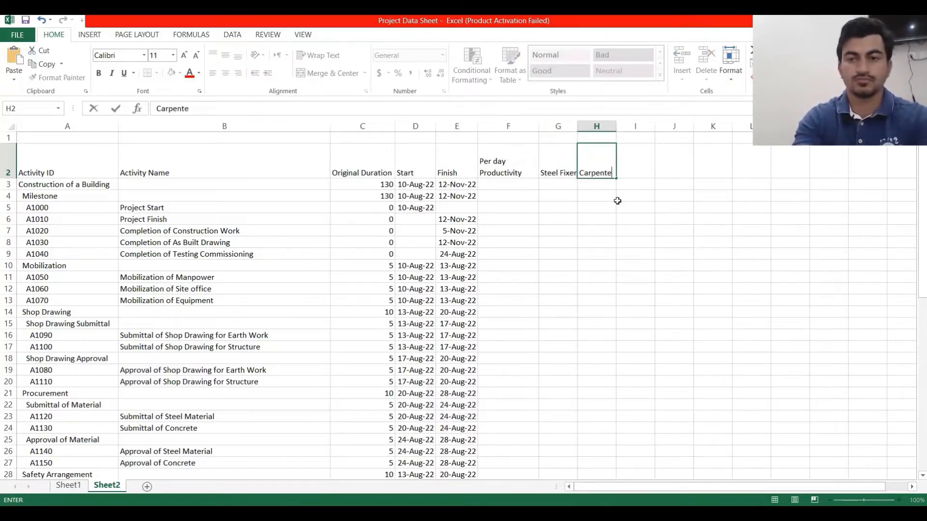
Enter the headers "Mason" in cell I2 and "Labor" in cell J2.
left_click(638, 171)
type("M")
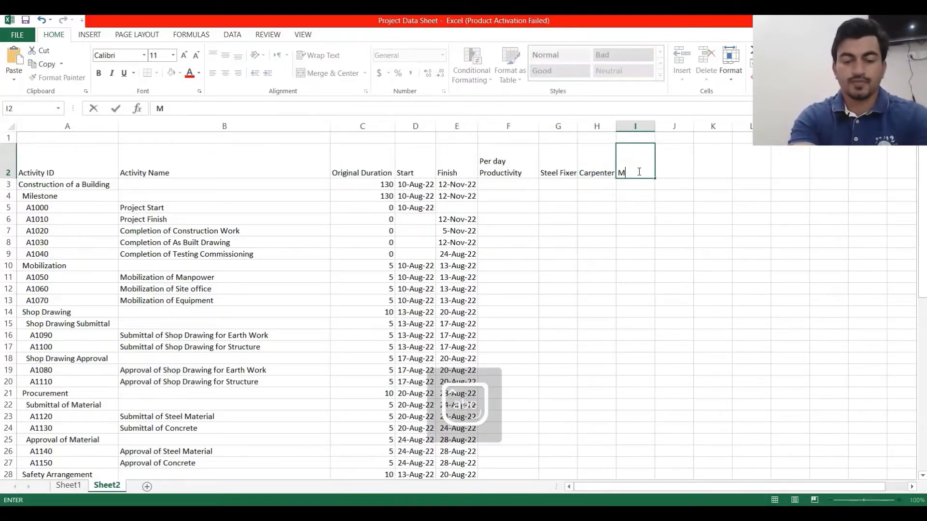
type("ason")
key("Tab")
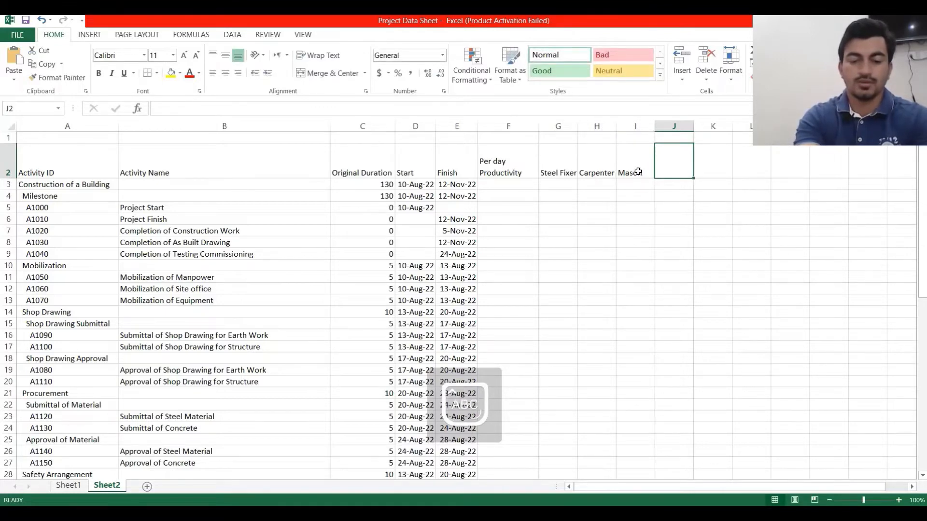
type("Lab")
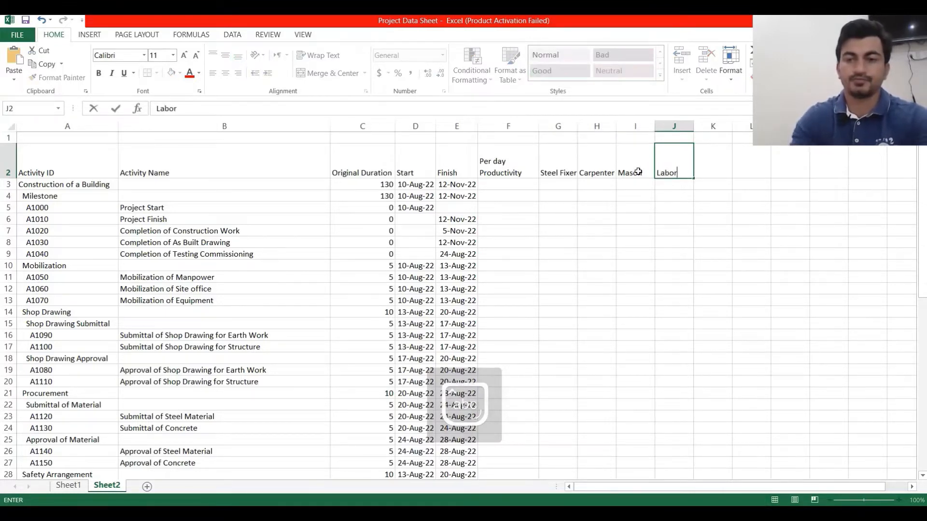
type("or")
left_click(557, 298)
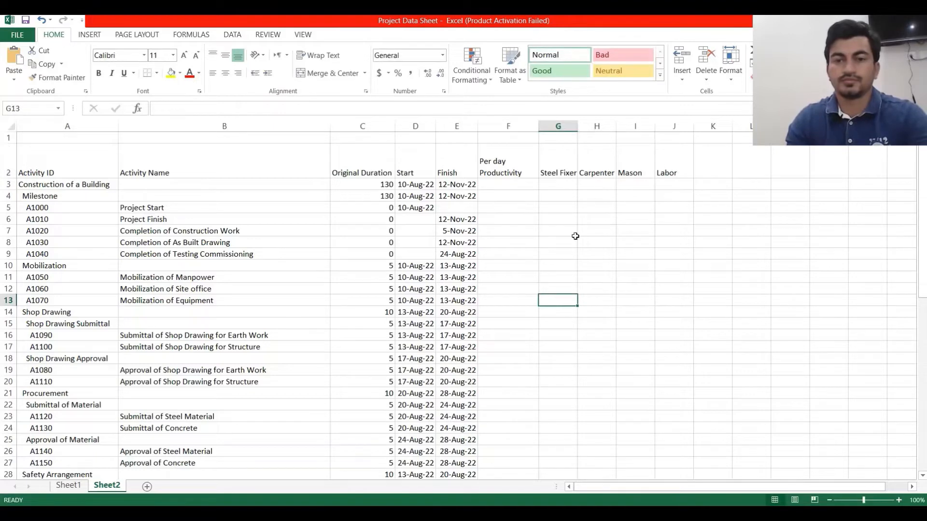
Center the contents of header row 2 both horizontally and vertically.
left_click(5, 161)
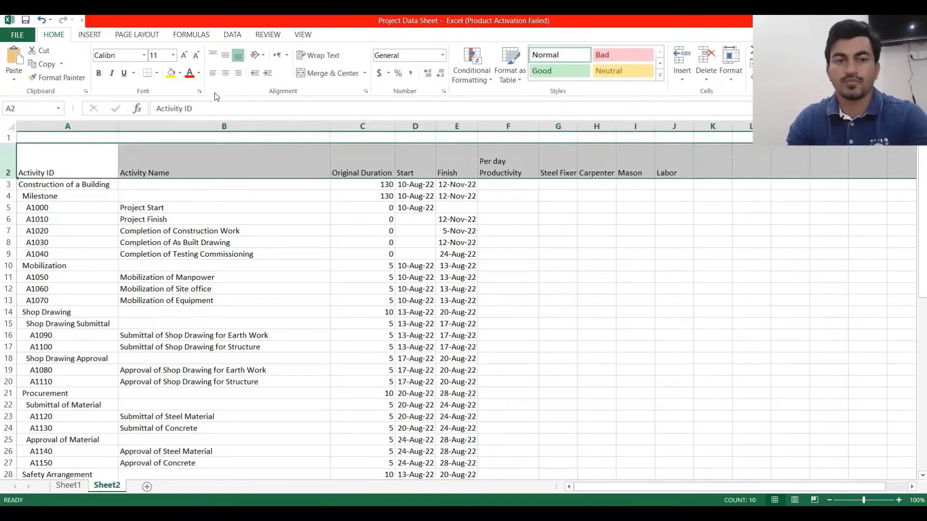
left_click(225, 73)
left_click(223, 54)
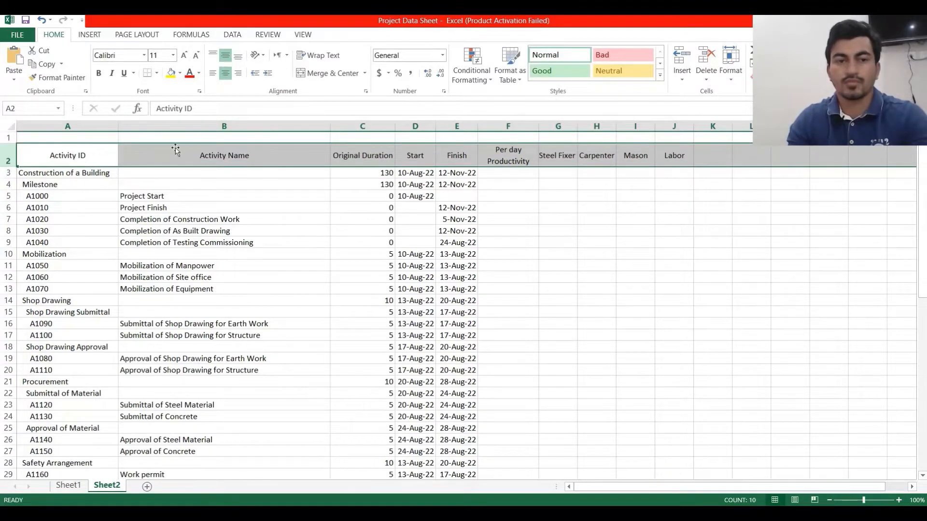
Remove the horizontal centering from the Activity ID and Activity Name headers in A2:B2 so they align left.
left_click_drag(176, 149, 31, 150)
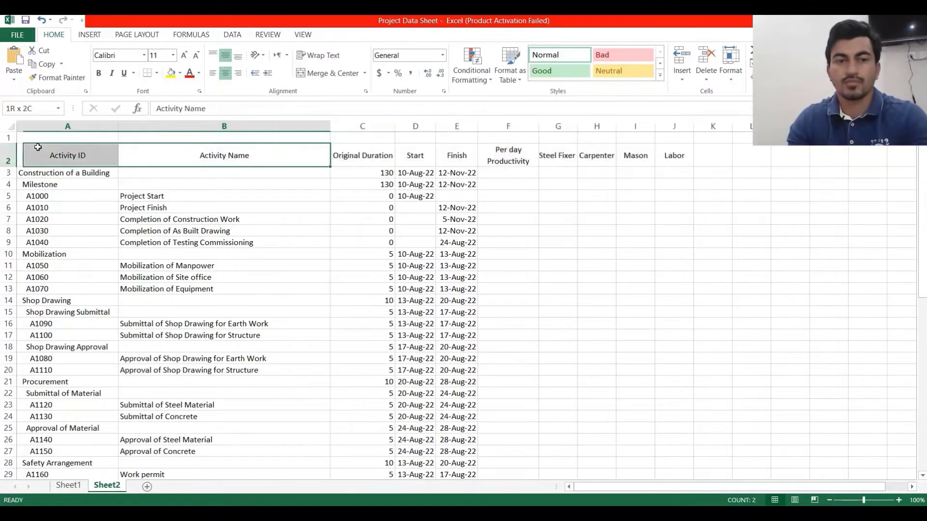
left_click(226, 75)
left_click(463, 313)
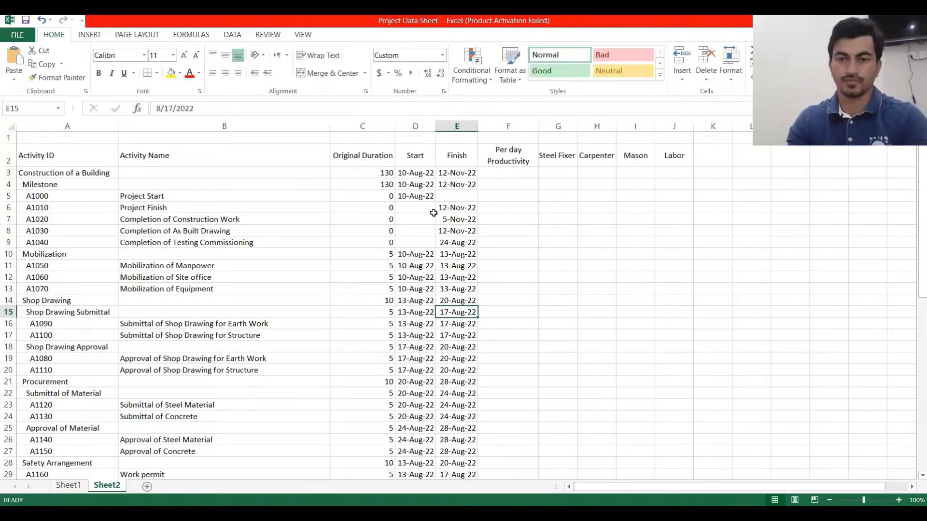
Make the header cells A2:J2, from Activity ID to Labor, bold.
left_click_drag(679, 156, 29, 156)
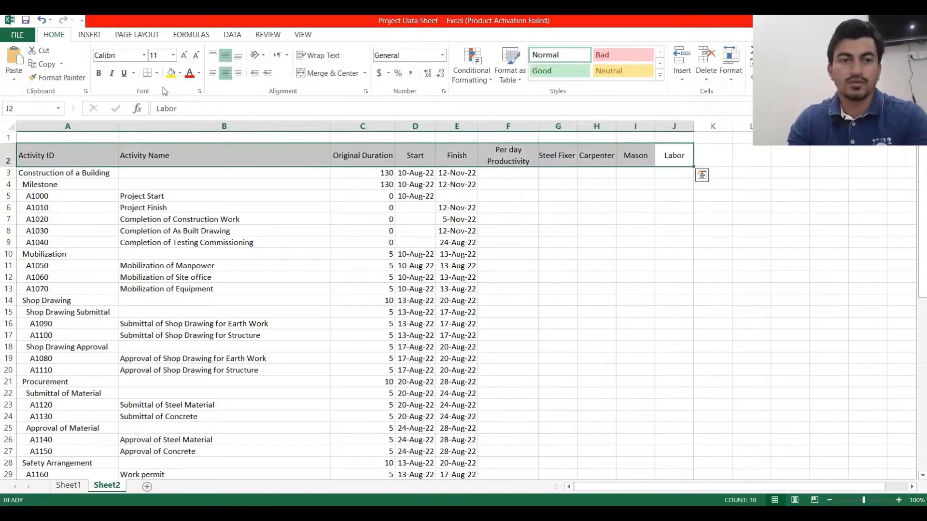
left_click(98, 73)
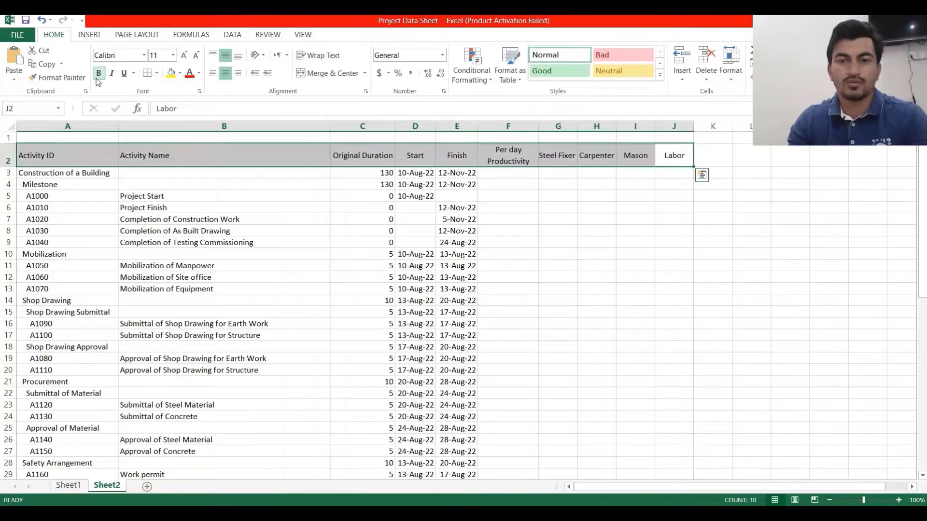
left_click(580, 274)
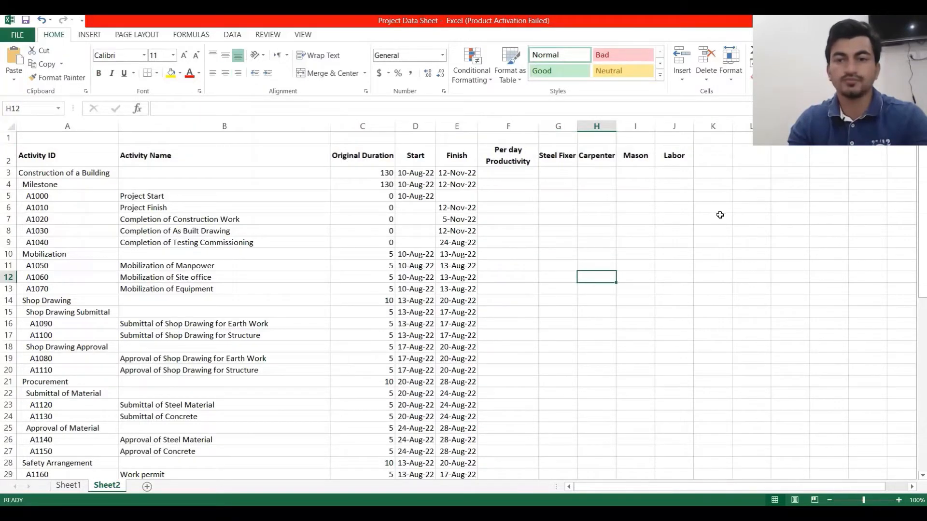
Freeze the panes at cell K3, locking header rows 1 and 2 and columns A to J.
left_click(714, 174)
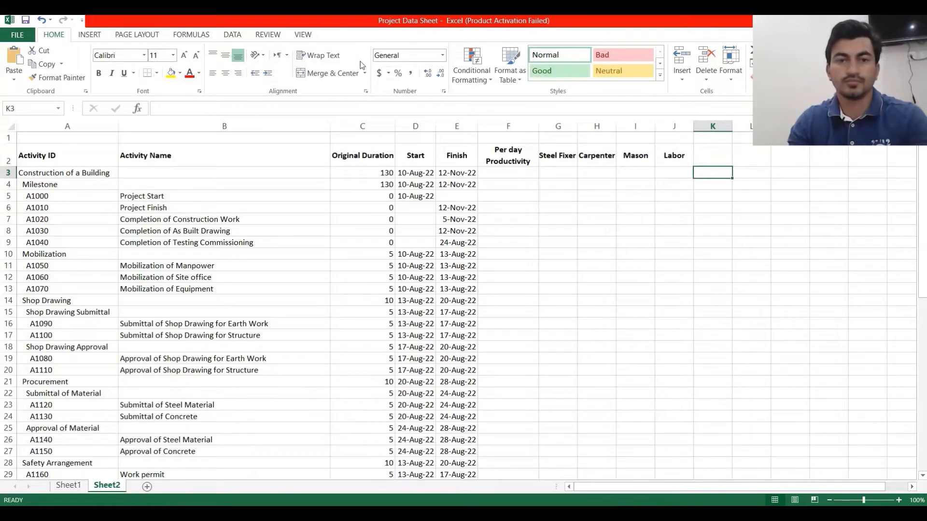
left_click(269, 35)
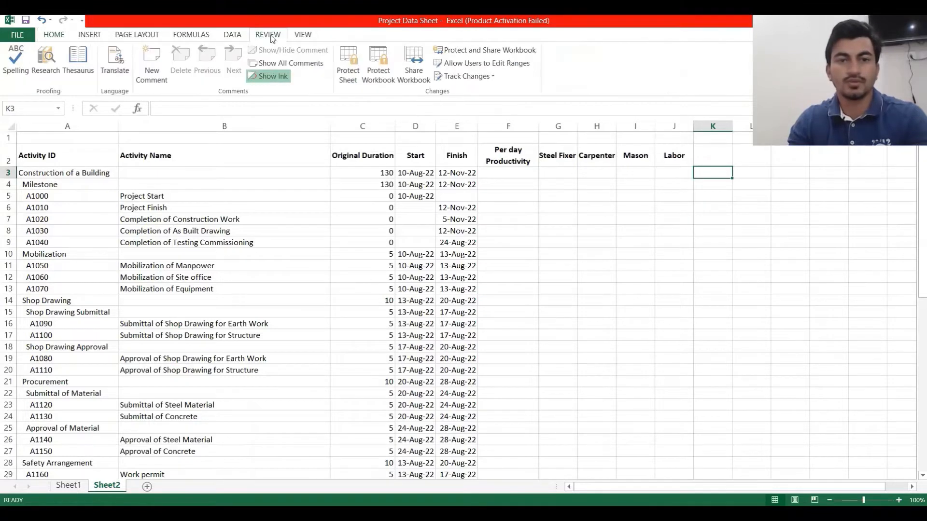
left_click(304, 36)
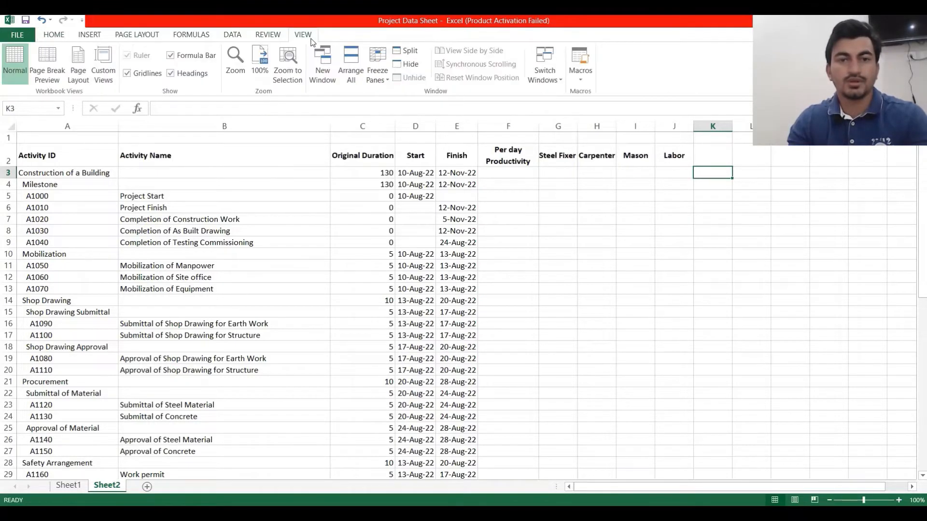
left_click(386, 80)
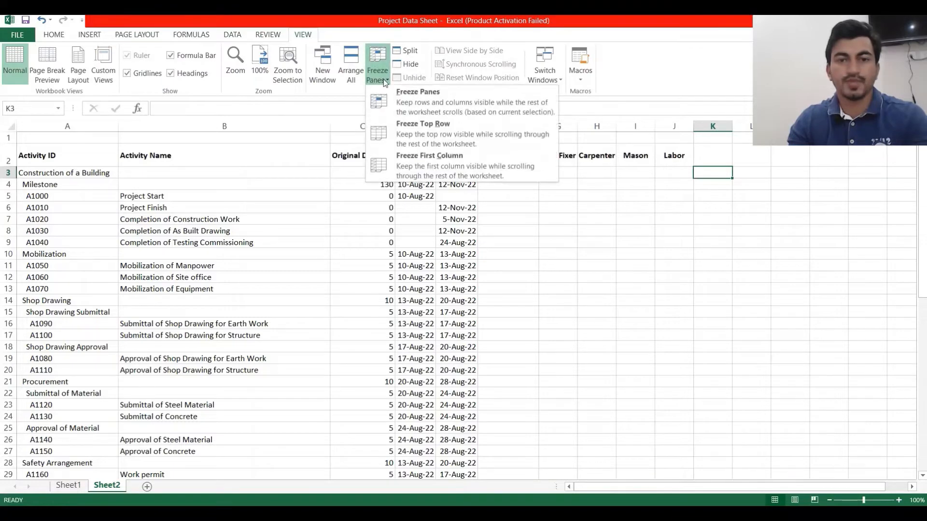
left_click(418, 107)
scroll(565, 309, "down", 8)
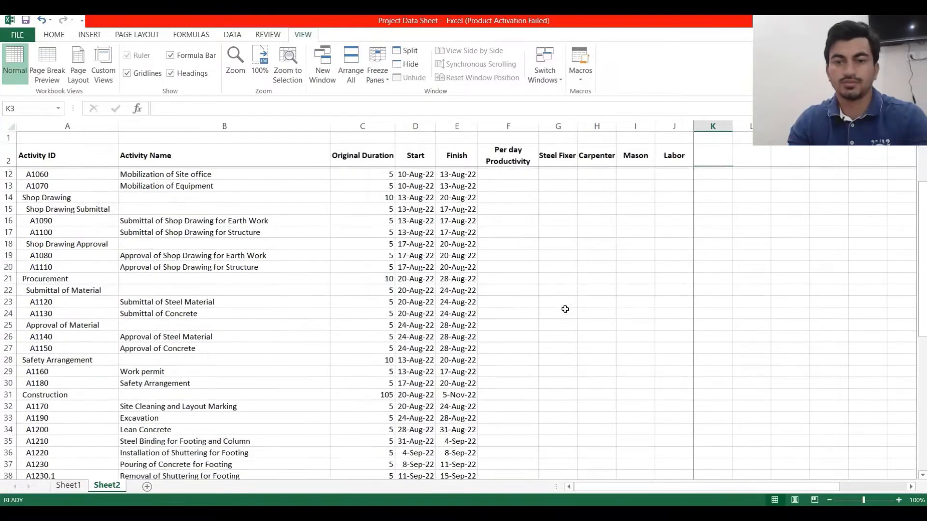
scroll(560, 305, "down", 1)
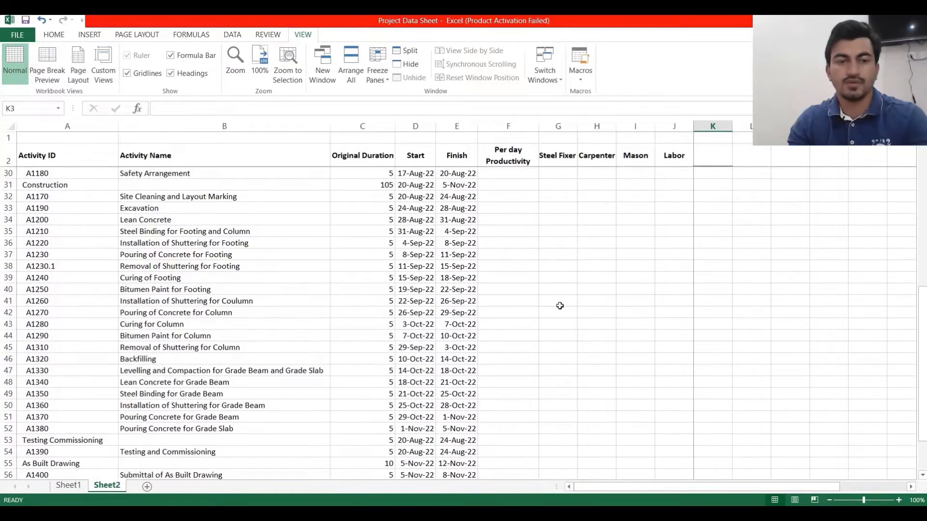
Insert a new column before Per day Productivity and enter the header "Quantity" in F2.
left_click(491, 195)
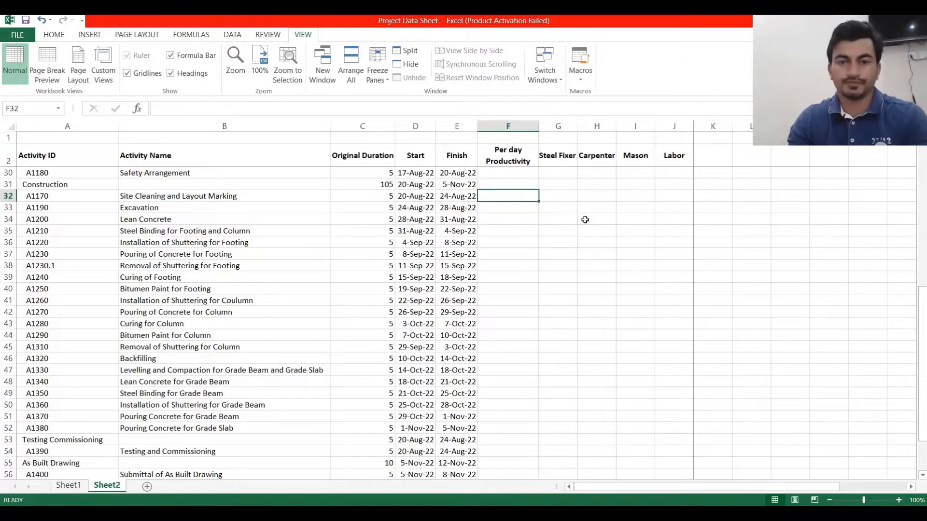
left_click(514, 133)
right_click(501, 125)
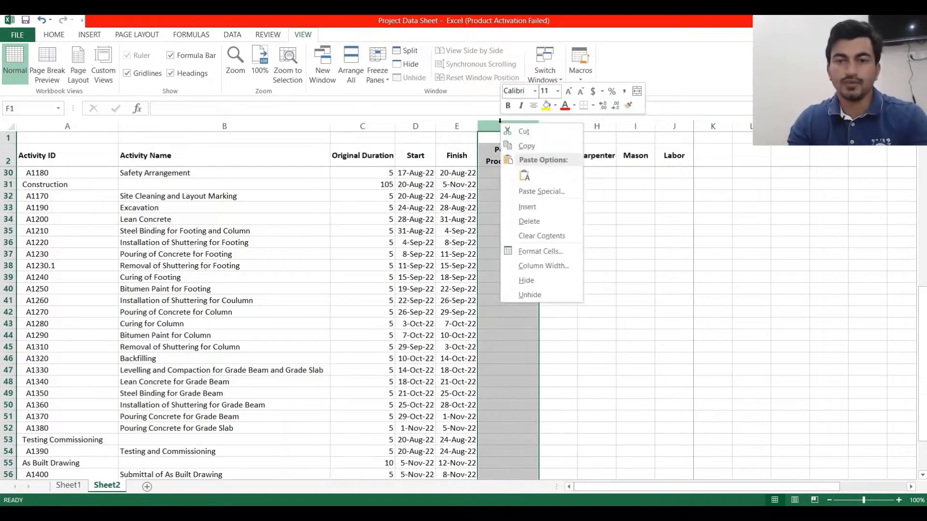
left_click(527, 207)
left_click(505, 156)
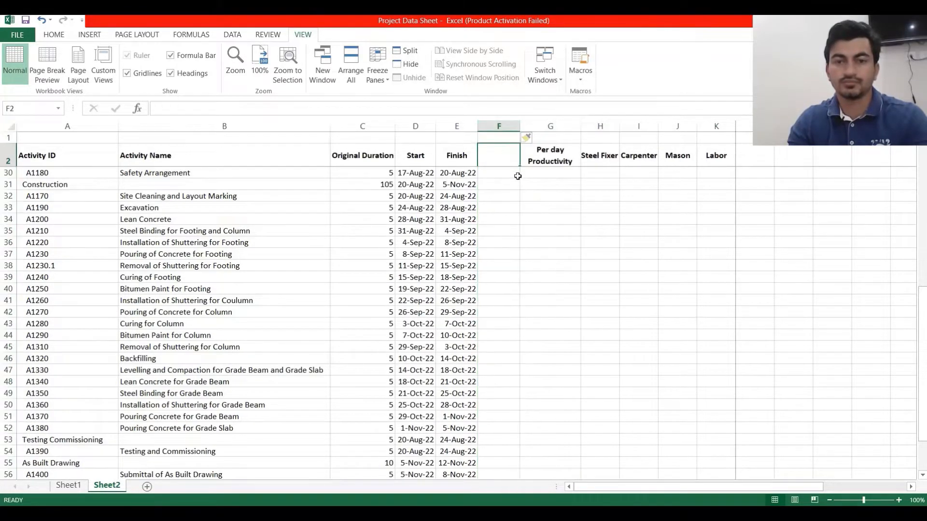
type("Q")
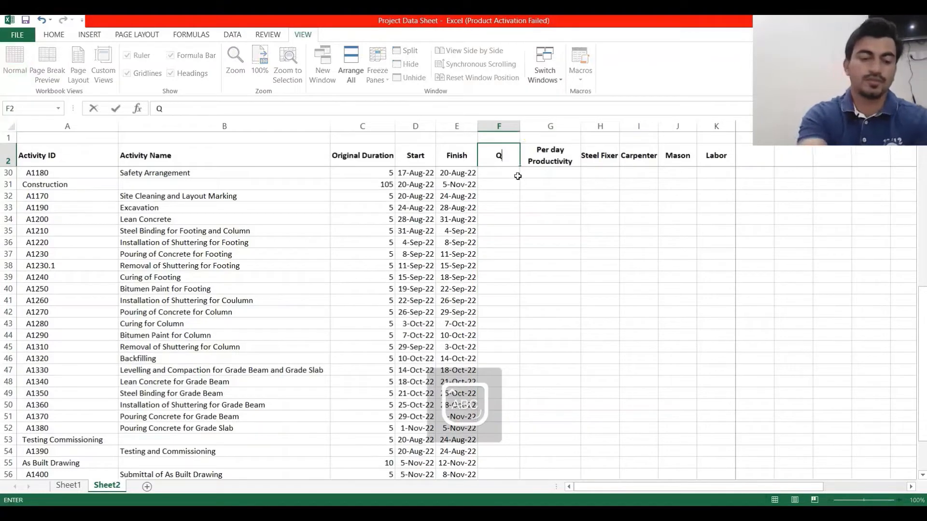
type("uantity")
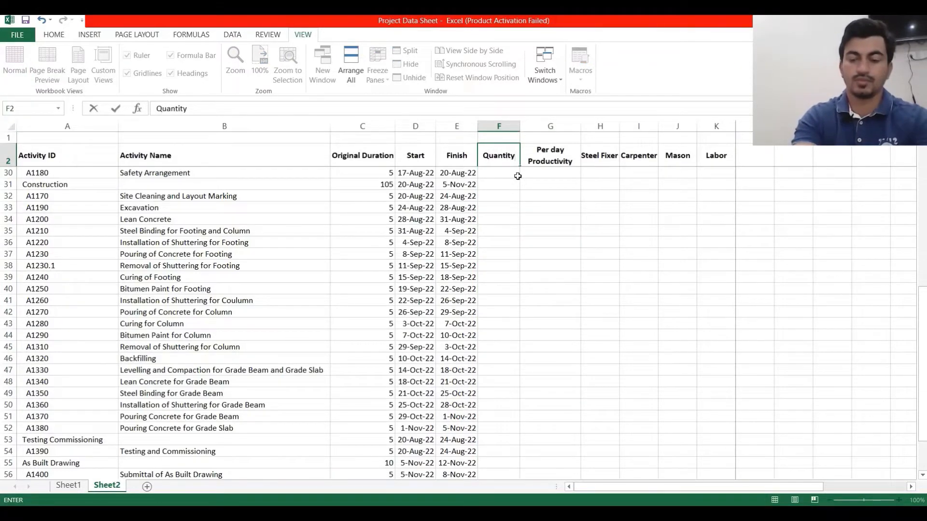
key("ctrl+Return")
key("Return")
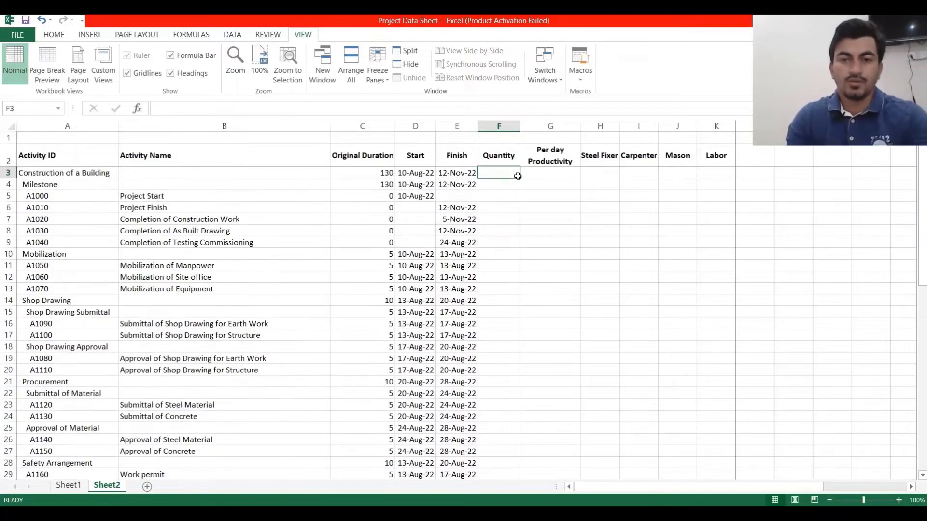
Insert a new column before Quantity and enter the header "Unit" in F2.
scroll(495, 295, "down", 3)
scroll(545, 321, "down", 5)
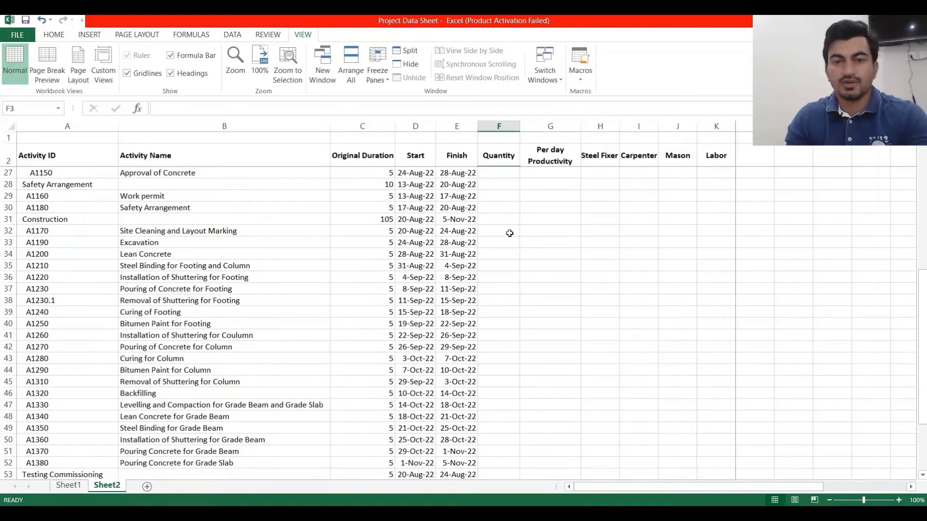
left_click(507, 231)
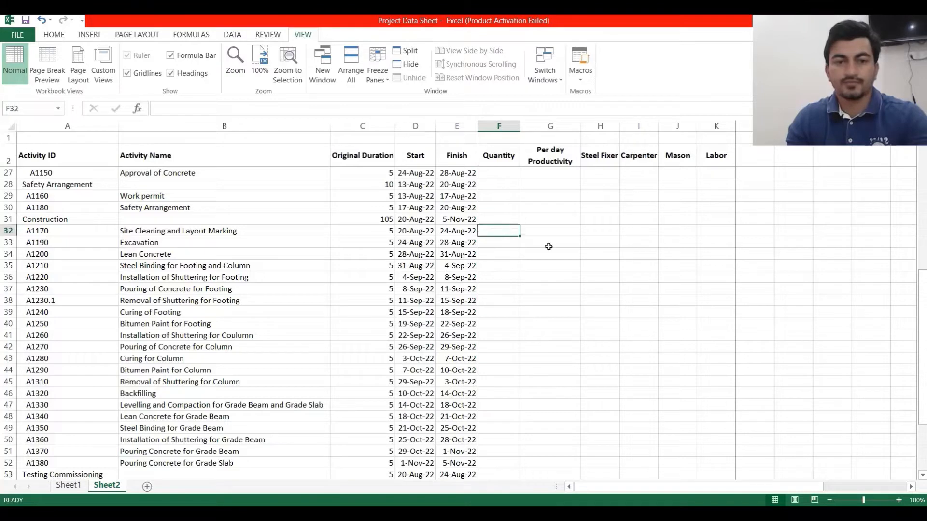
left_click(490, 126)
right_click(489, 126)
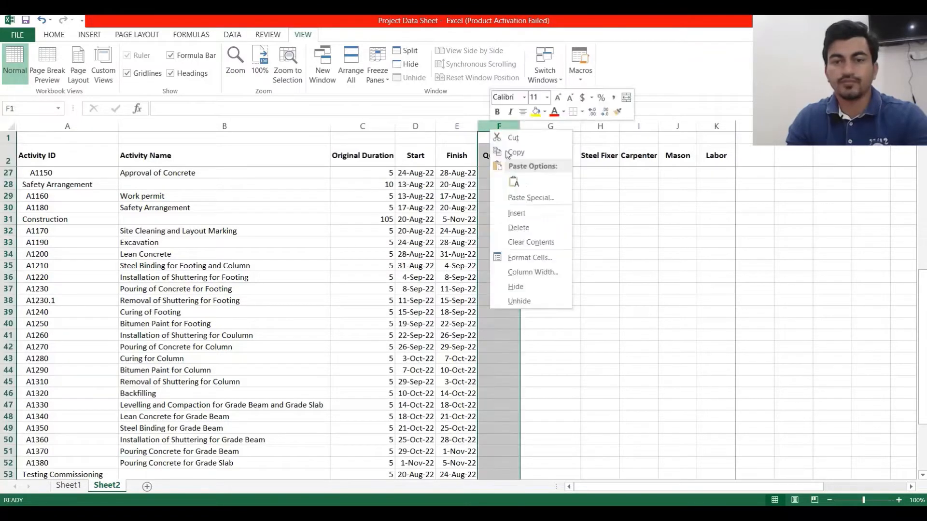
left_click(526, 214)
left_click(497, 155)
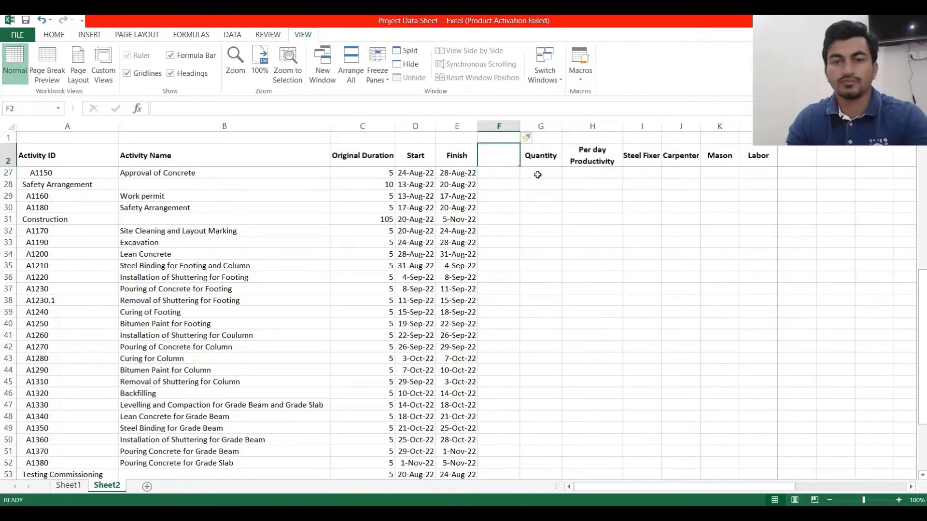
type("Unit")
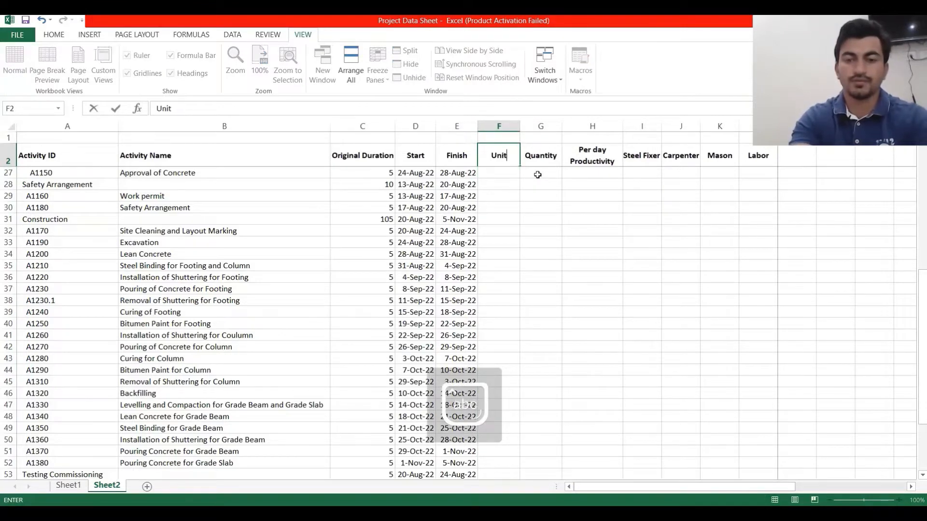
key("Return")
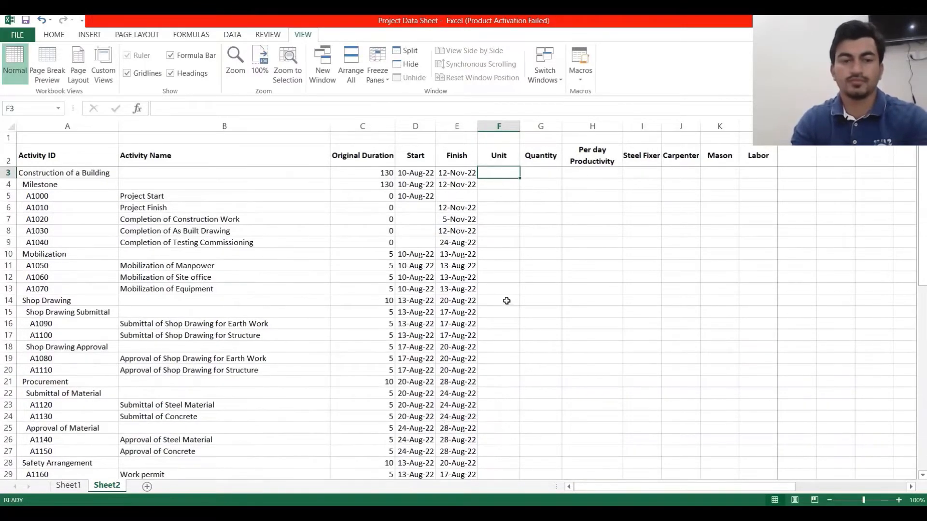
Enter "Lump Sum" as the unit for Site Cleaning and Layout Marking in cell F32.
scroll(507, 302, "down", 2)
scroll(508, 303, "down", 2)
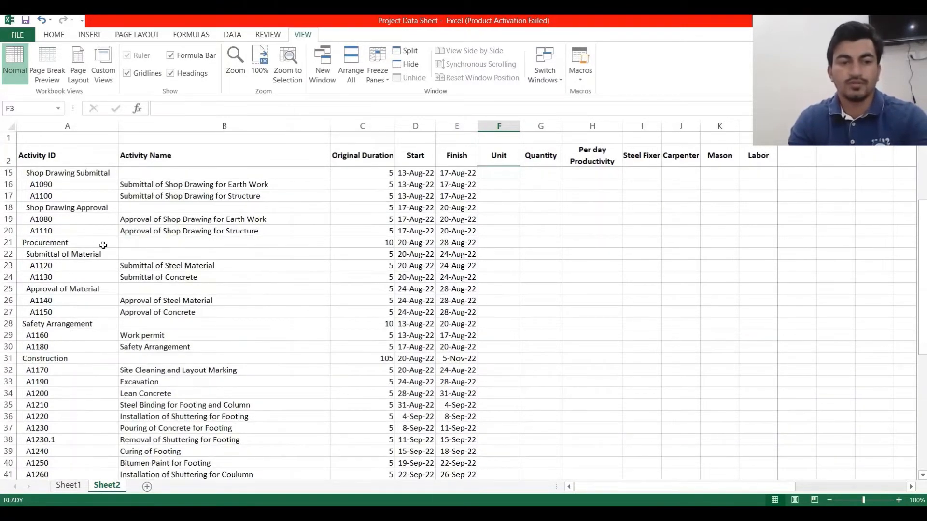
scroll(96, 269, "down", 5)
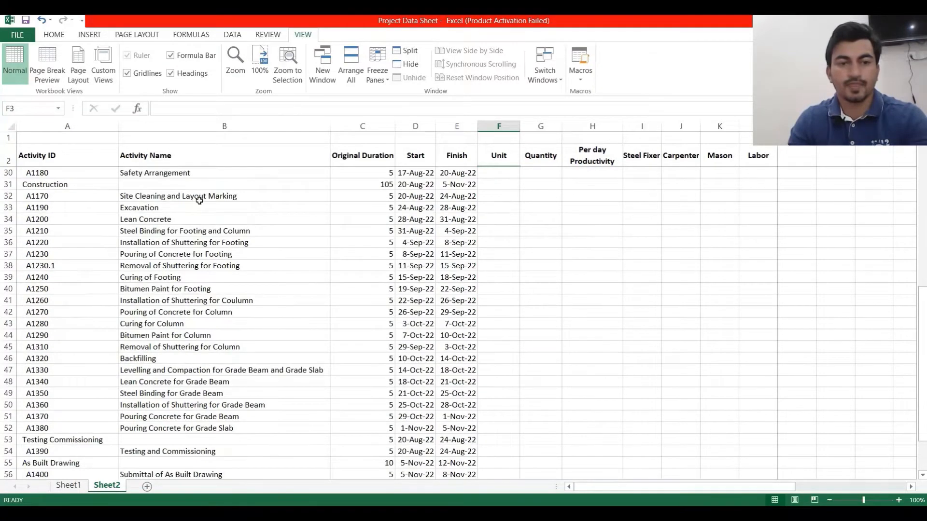
left_click(510, 196)
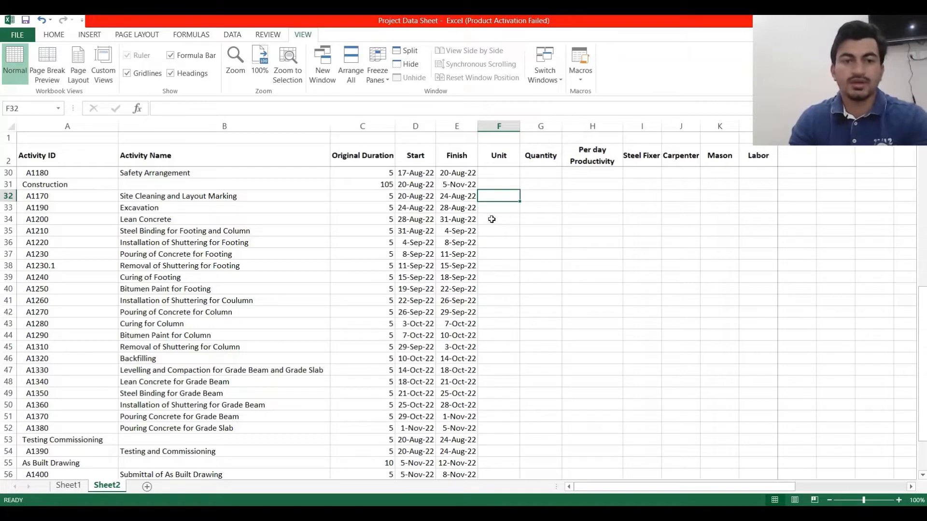
key("Caps_Lock")
type("L")
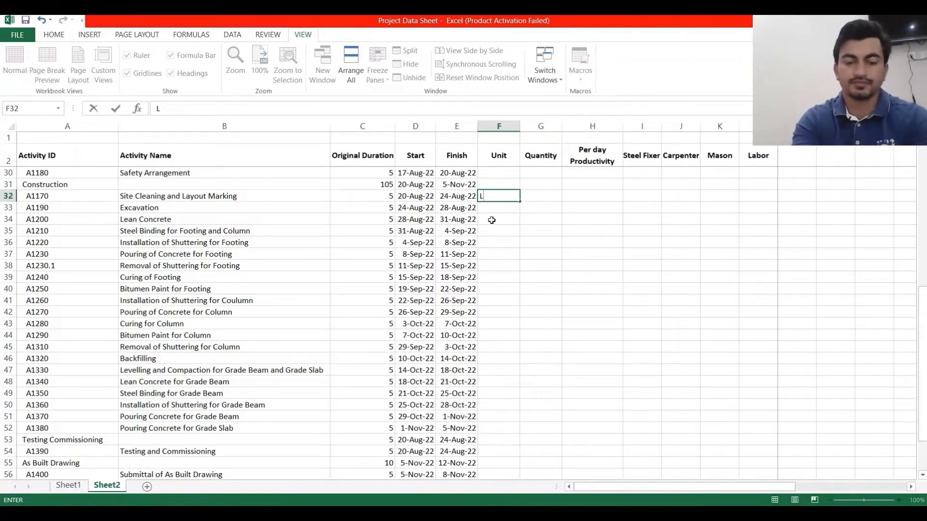
key("Caps_Lock")
type("ump Sum")
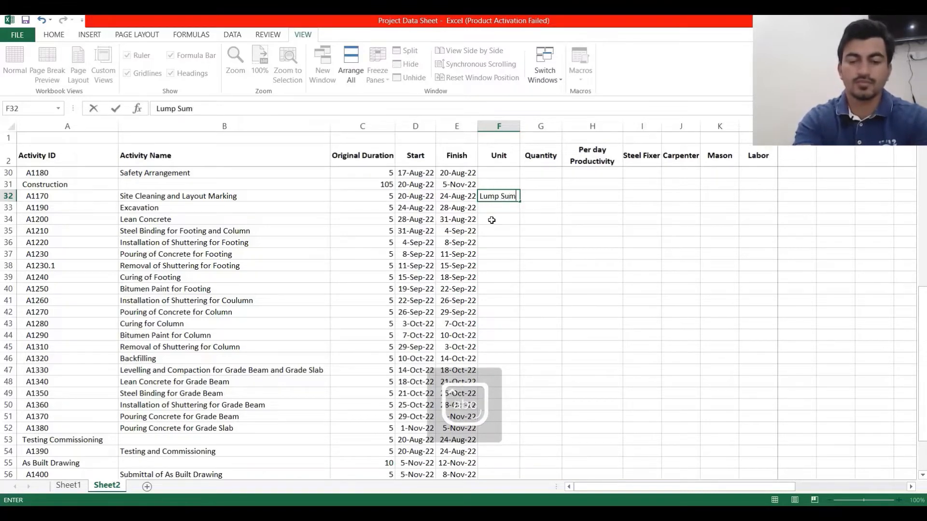
key("Return")
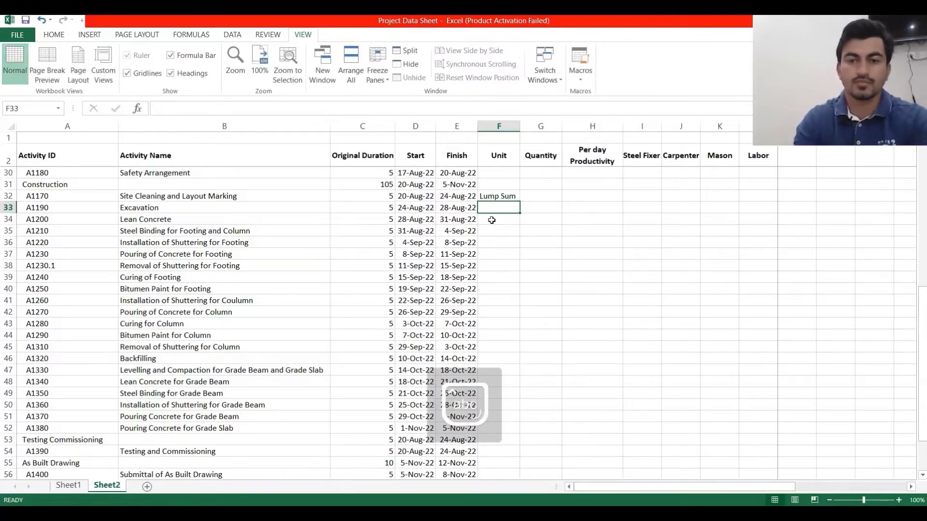
Set the unit for Site Cleaning and Layout Marking in cell F32 to "LS".
left_click(507, 199)
left_click(508, 207)
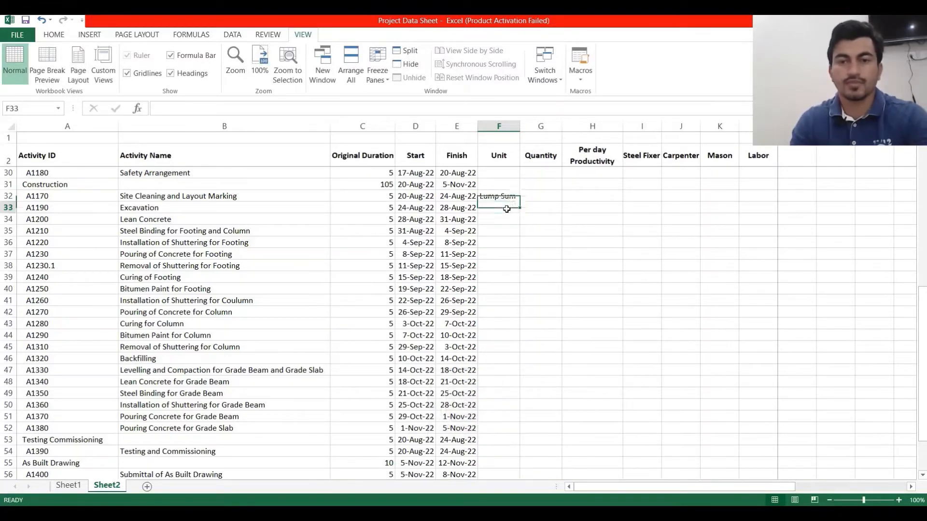
left_click(507, 195)
key("Caps_Lock")
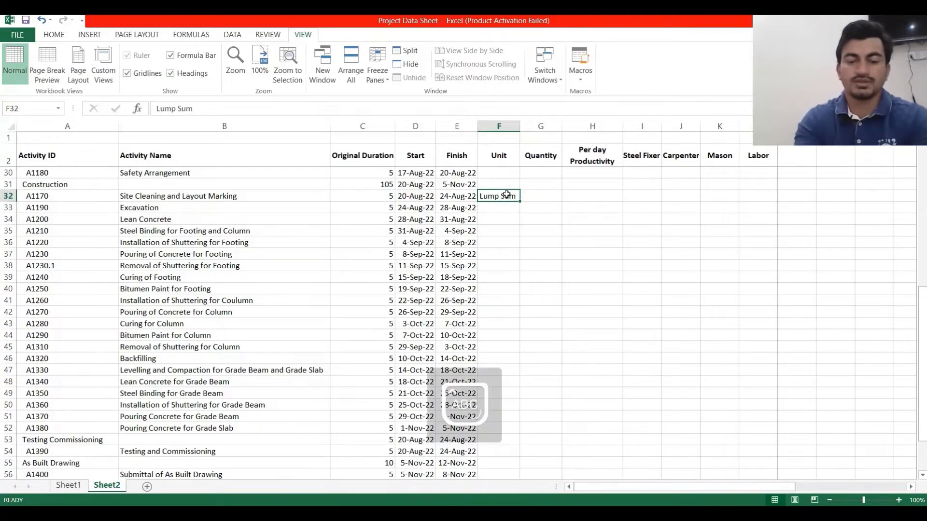
type("LS")
key("Return")
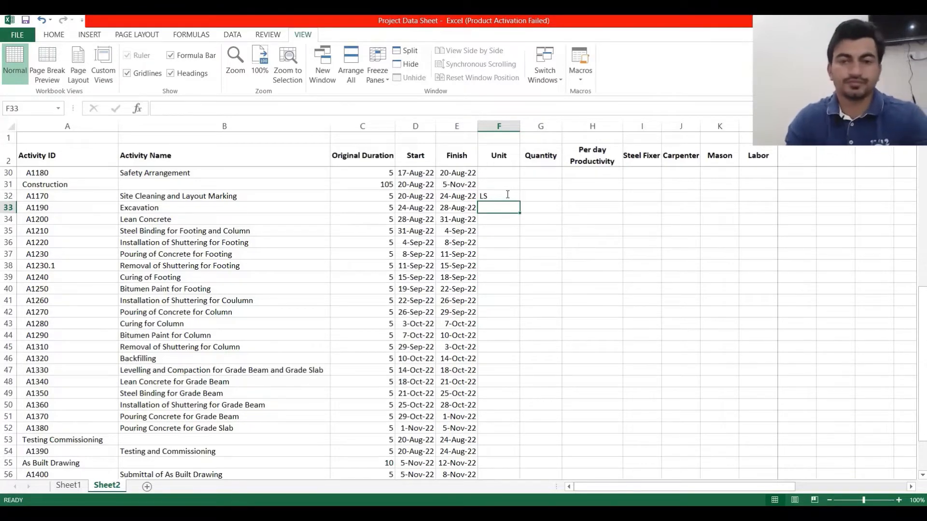
Check the Excavation unit and quantity in the Substructure BOQ on Sheet1, and return to Sheet2.
left_click(61, 486)
scroll(280, 386, "up", 1)
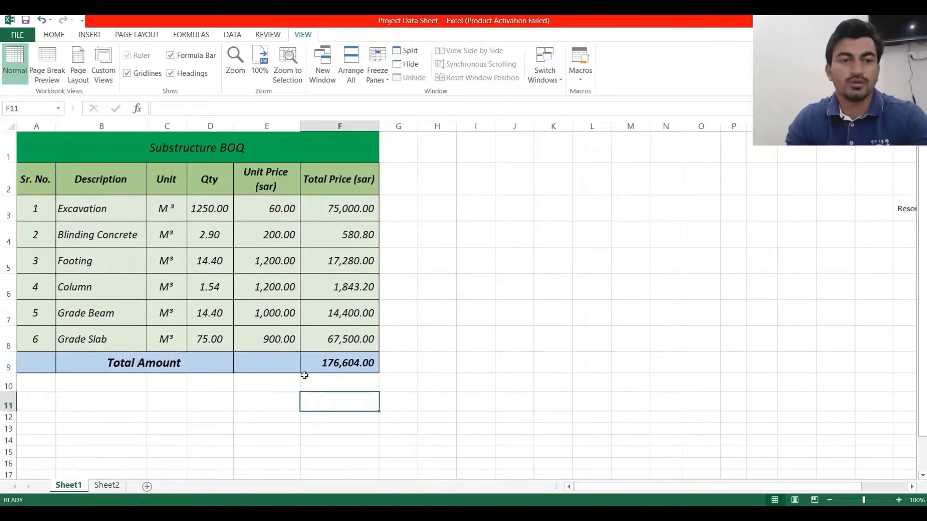
left_click(222, 203)
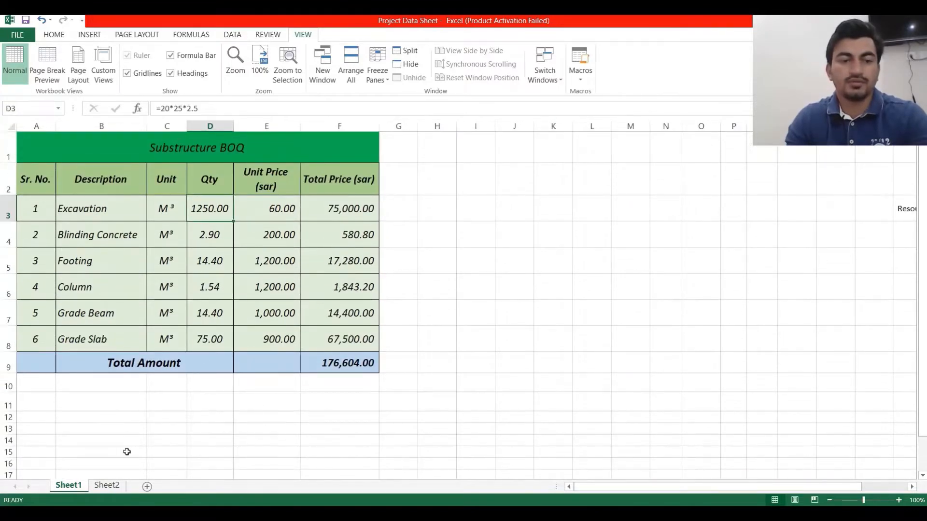
left_click(107, 485)
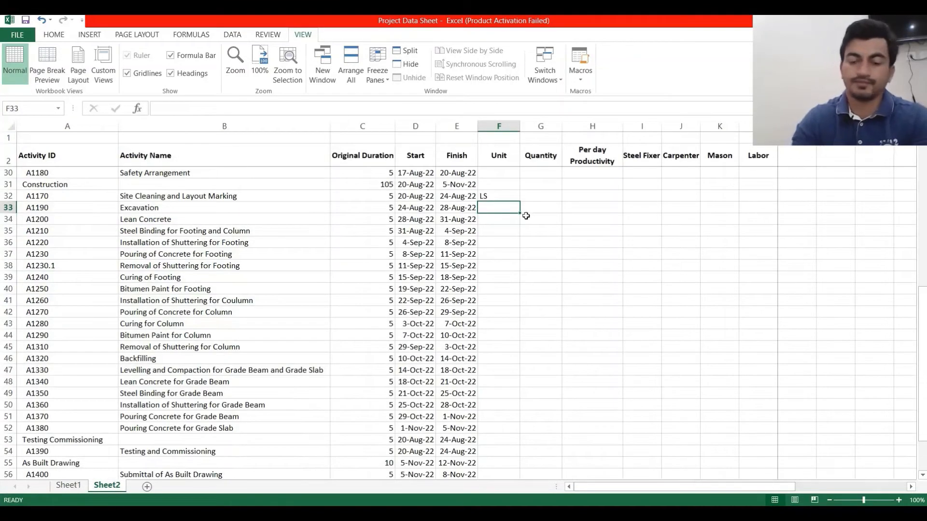
type("12")
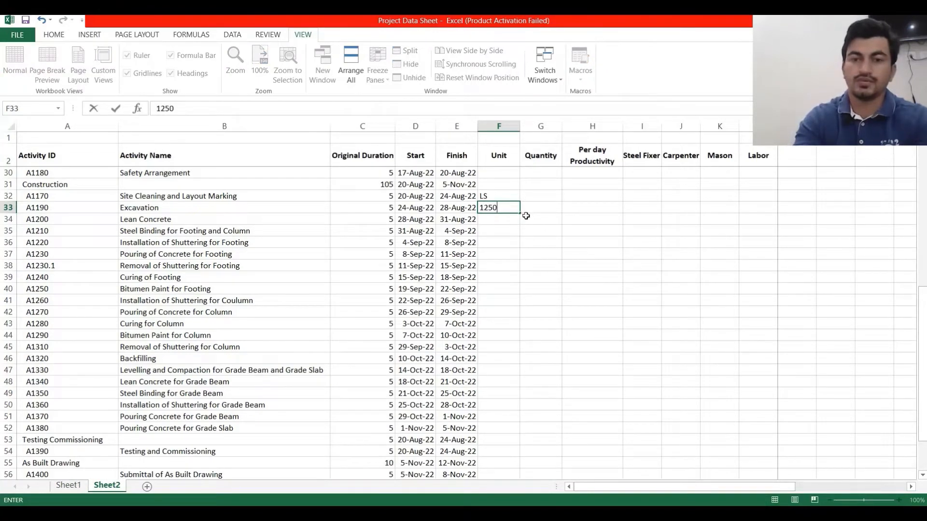
type("50")
key("Return")
left_click(497, 209)
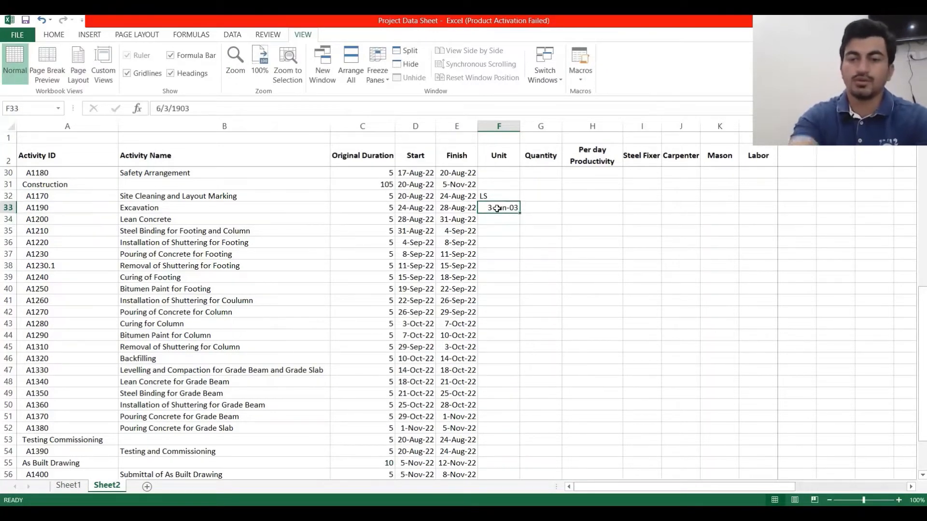
key("Delete")
Enter 1250 as the Excavation quantity in cell G33 and format the cell as Number with two decimal places.
left_click(525, 209)
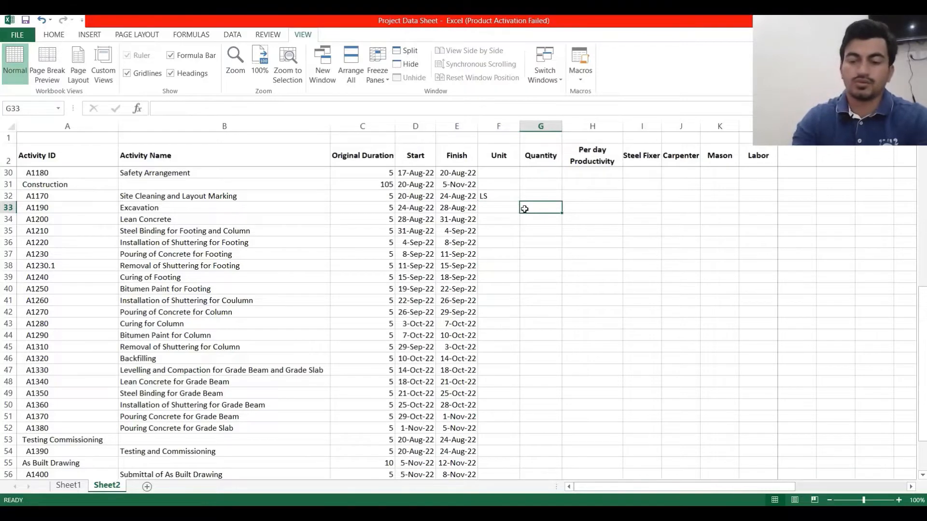
type("1250")
key("Return")
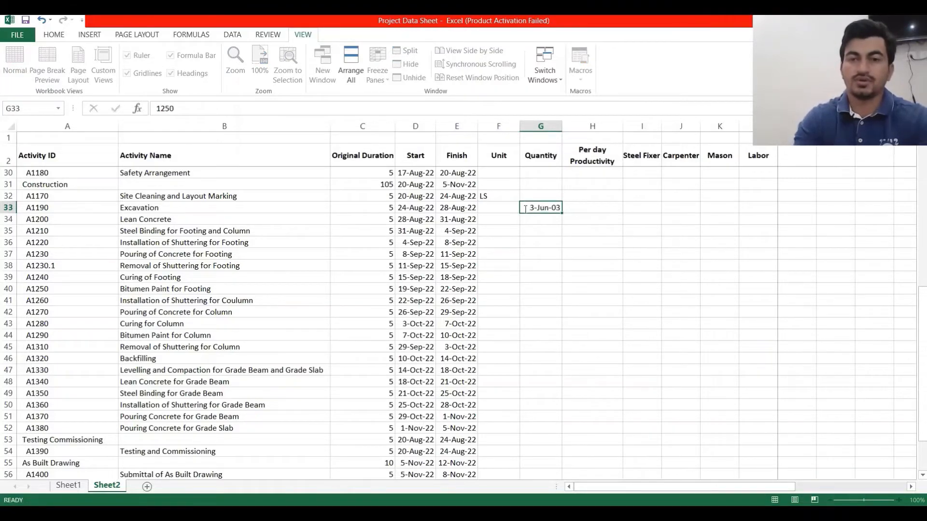
left_click(525, 209)
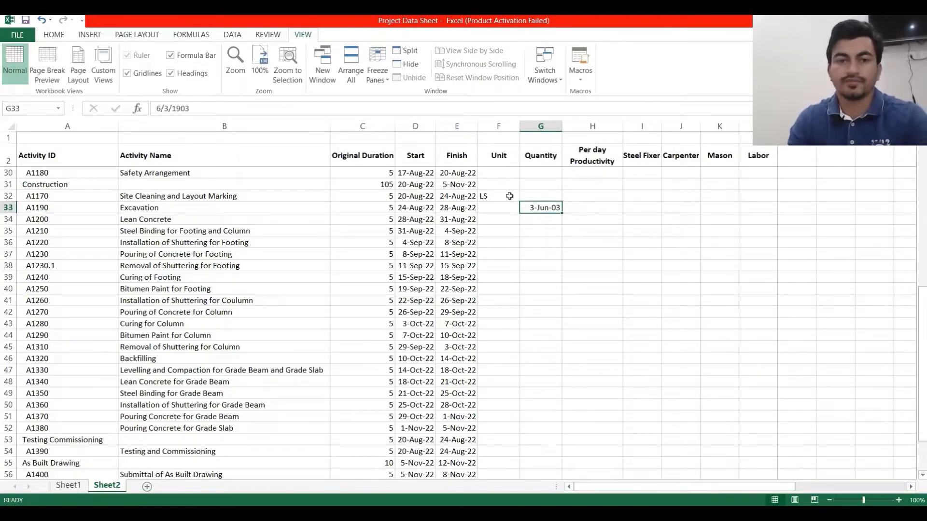
right_click(548, 207)
key("Escape")
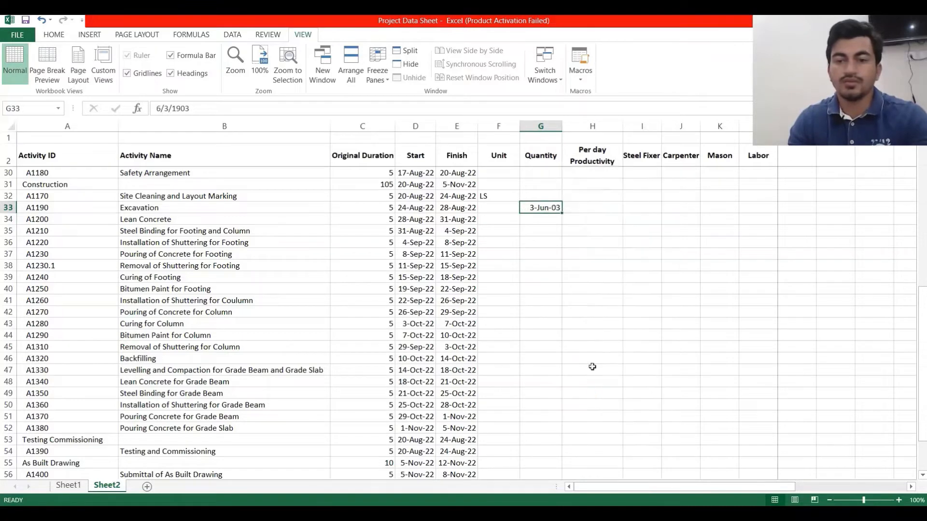
key("ctrl+1")
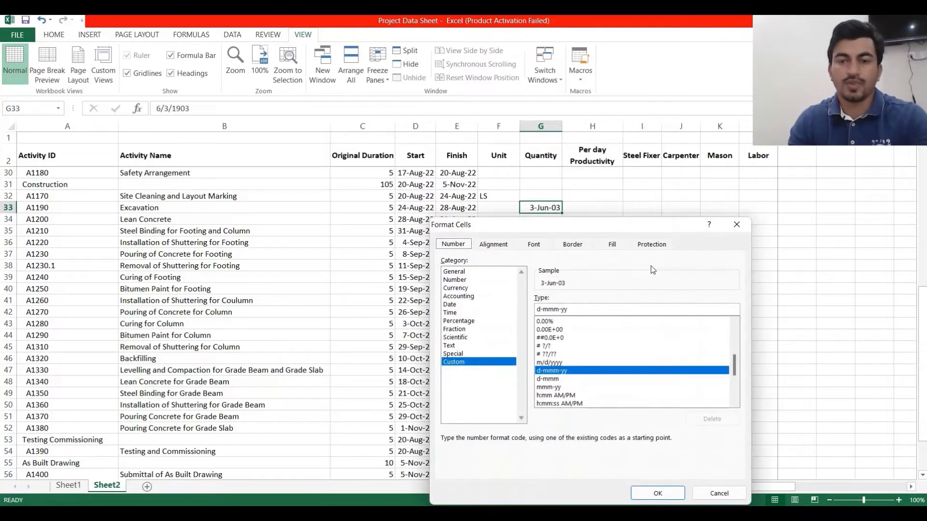
left_click(467, 281)
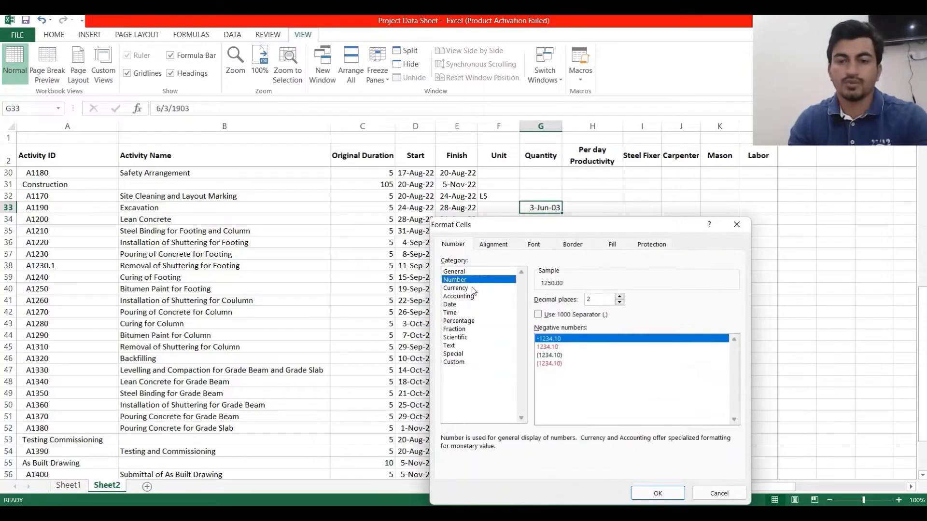
left_click(649, 493)
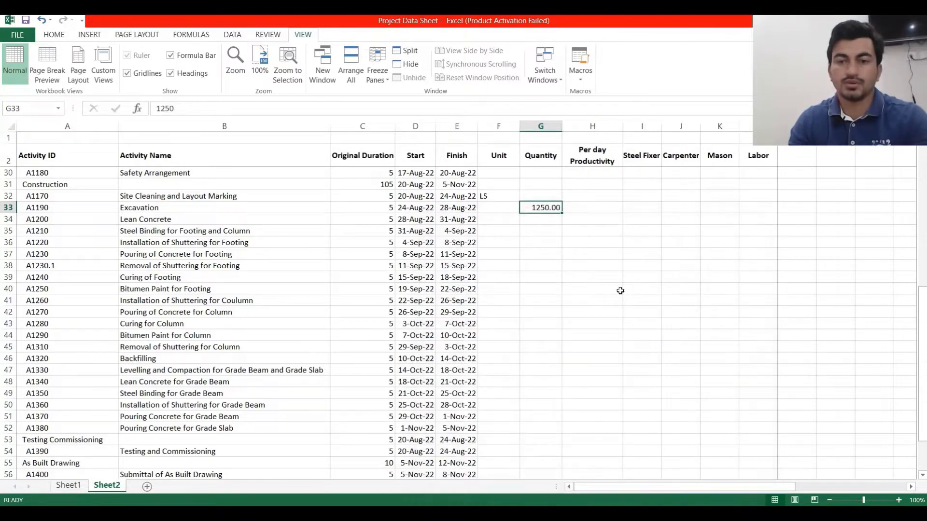
Copy the M³ text from the Excavation unit in the Sheet1 BOQ into cell F33 on Sheet2.
left_click(499, 206)
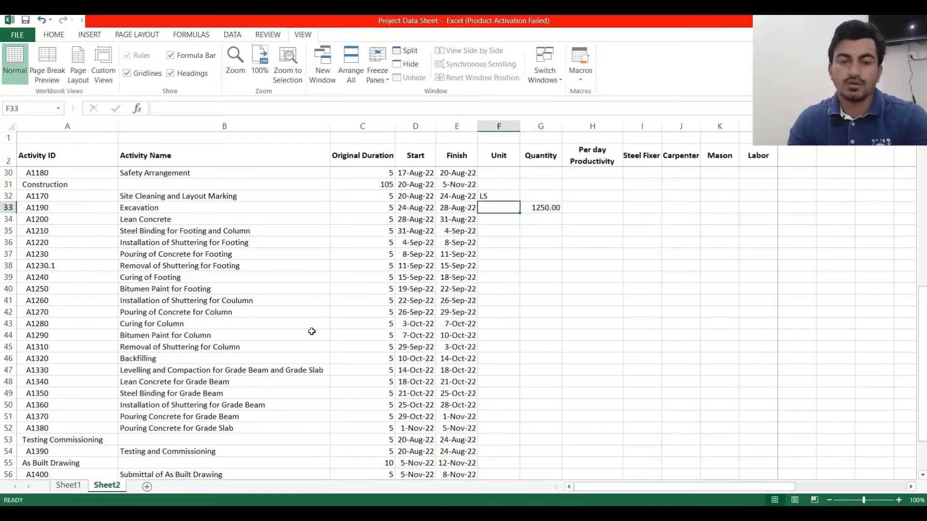
left_click(67, 486)
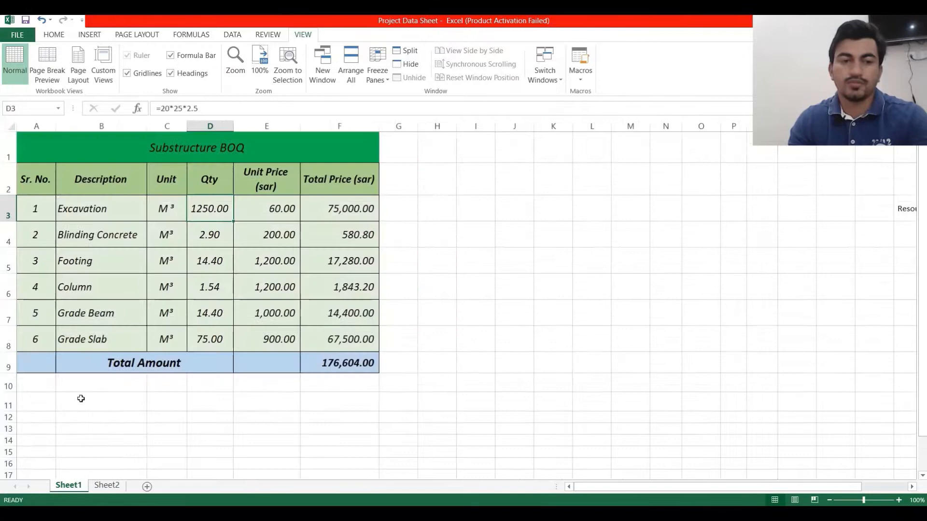
left_click(160, 215)
left_click(179, 102)
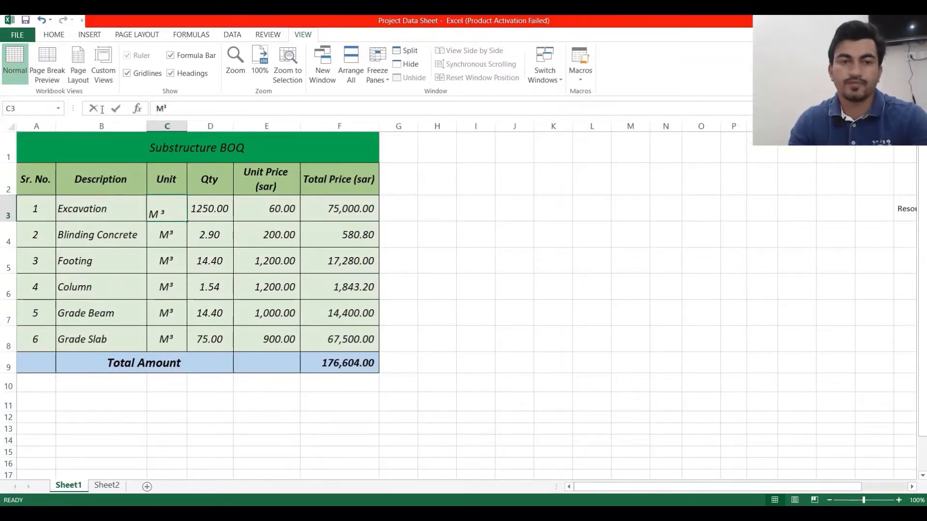
left_click_drag(178, 103, 110, 107)
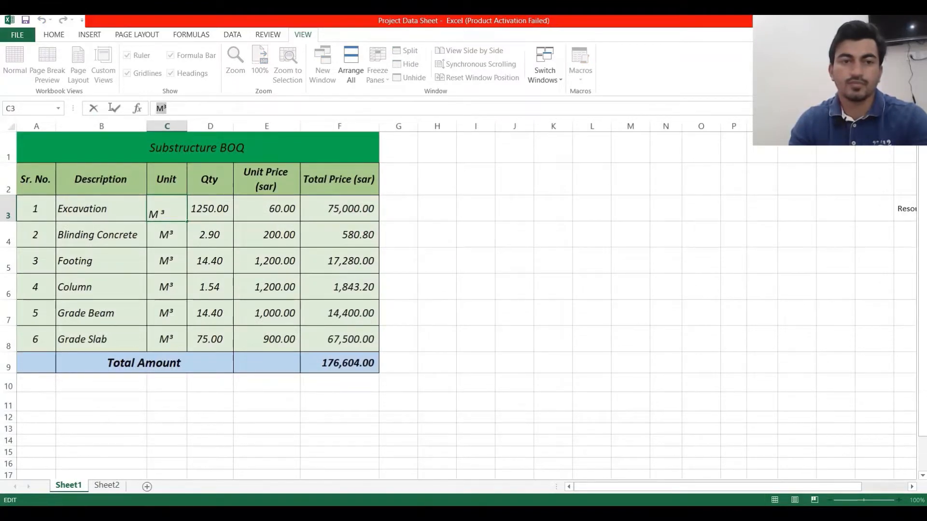
left_click(53, 35)
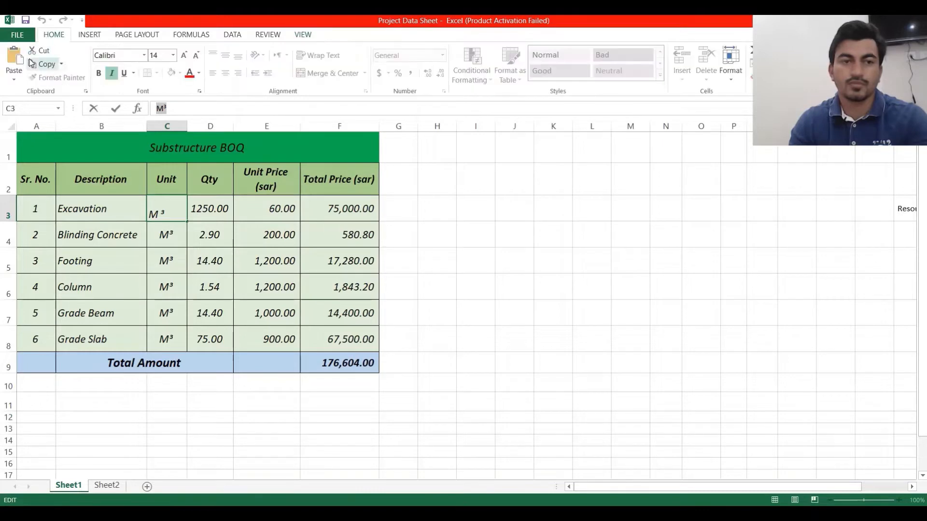
left_click(45, 65)
key("Escape")
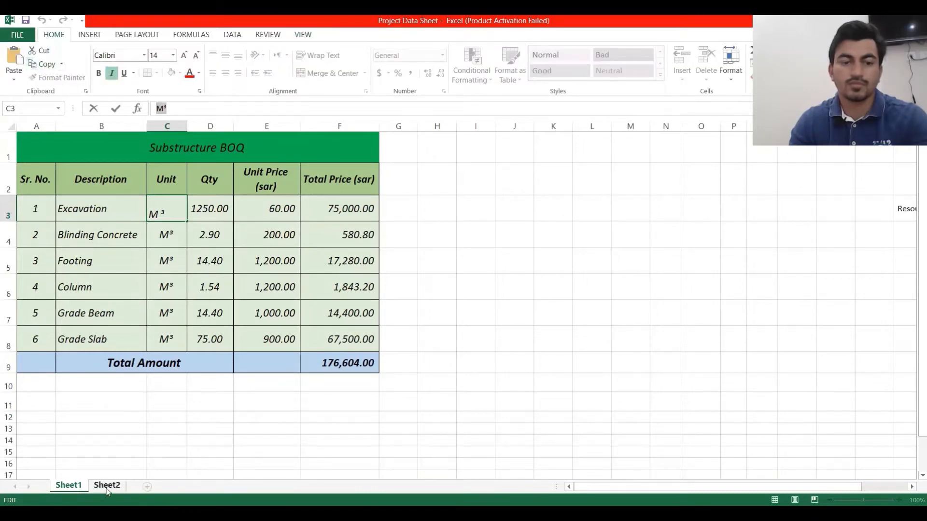
left_click(107, 485)
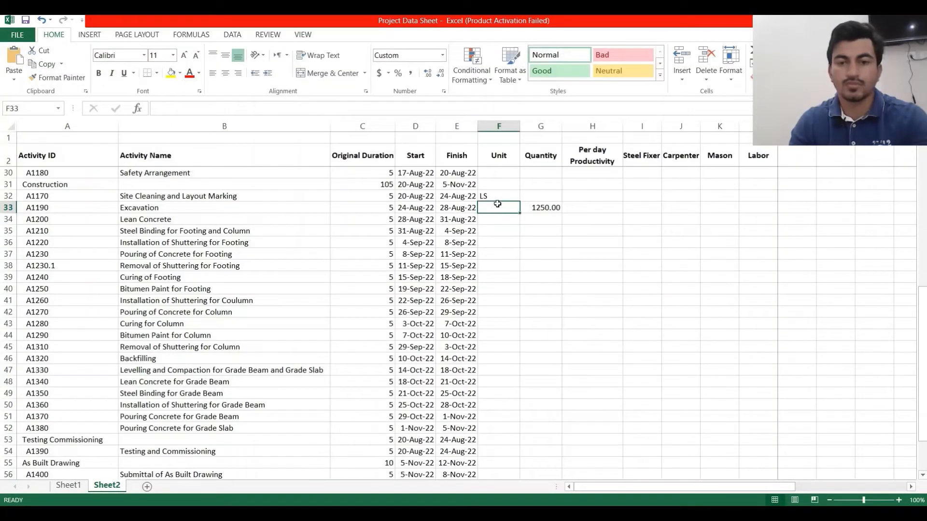
key("ctrl+v")
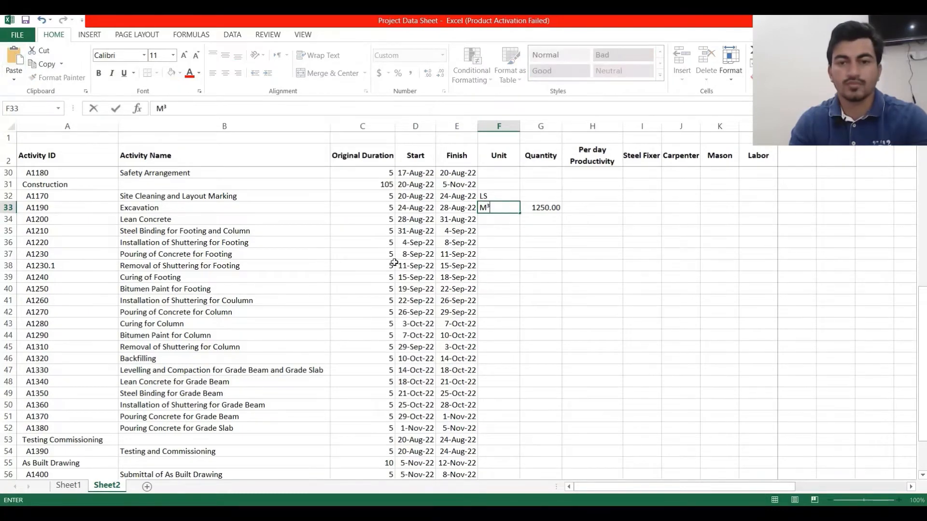
key("Return")
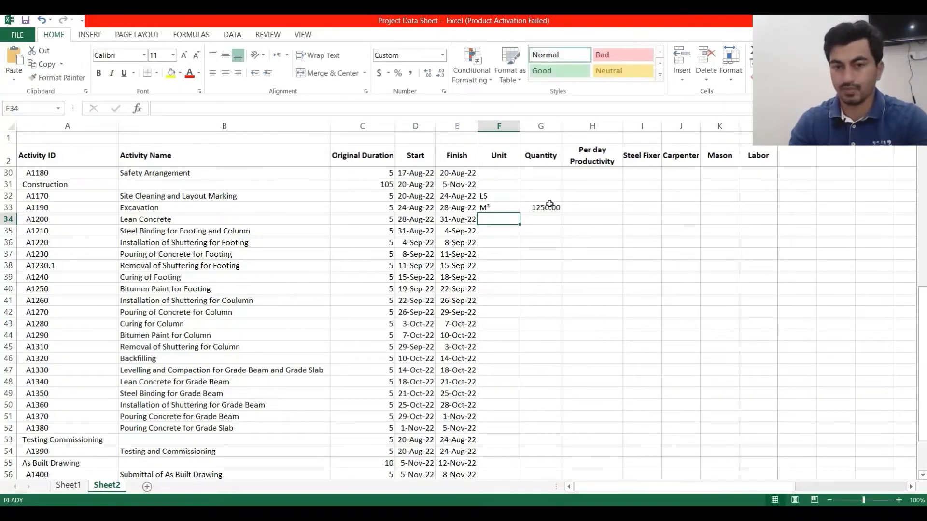
Look up Blinding Concrete in the Sheet1 BOQ and enter 2.9 as the Lean Concrete quantity in cell G34 on Sheet2.
left_click(548, 205)
left_click(502, 220)
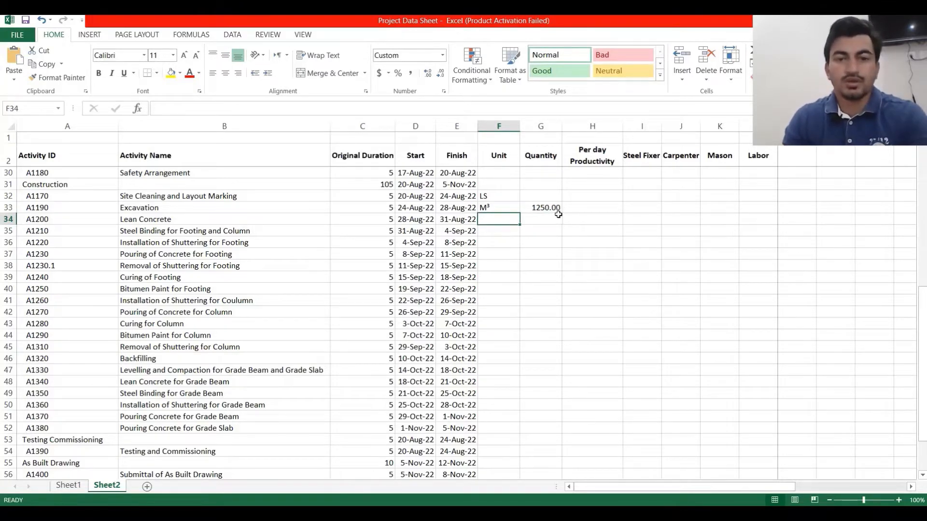
left_click(552, 218)
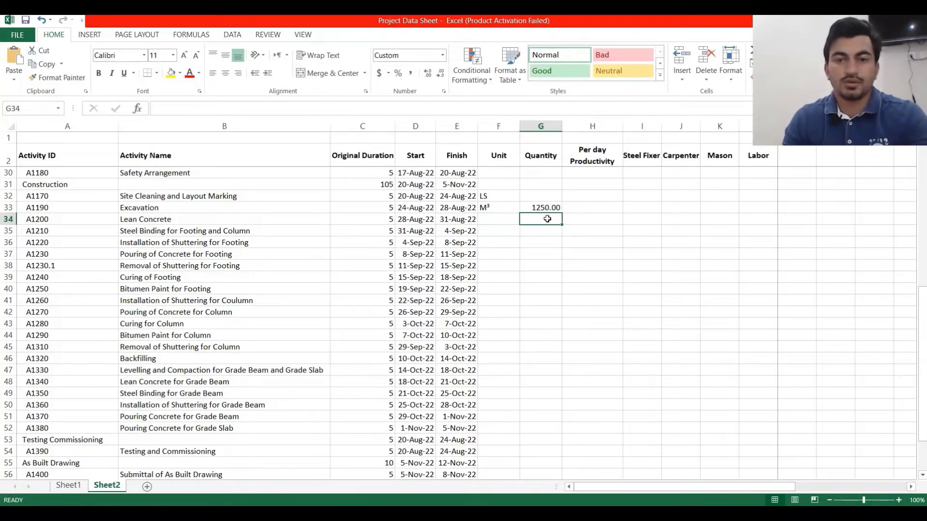
left_click(73, 486)
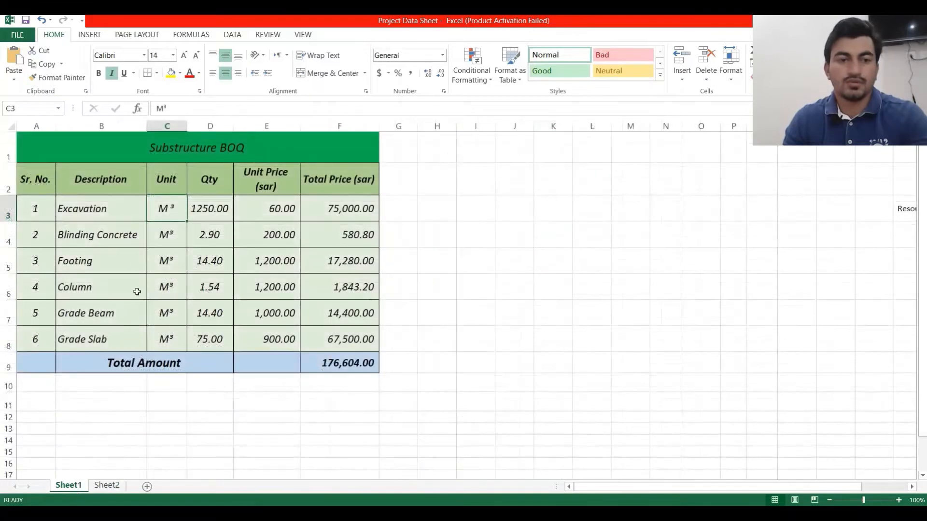
left_click(167, 239)
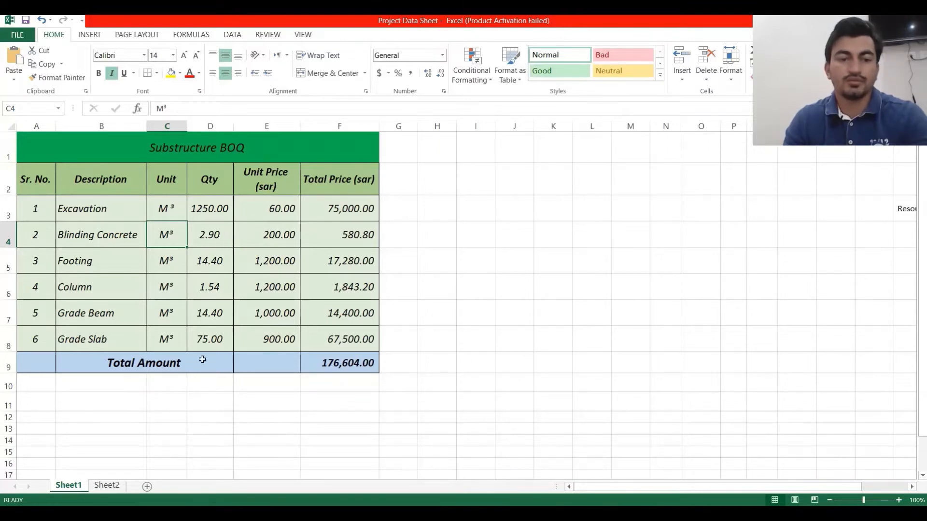
left_click(106, 485)
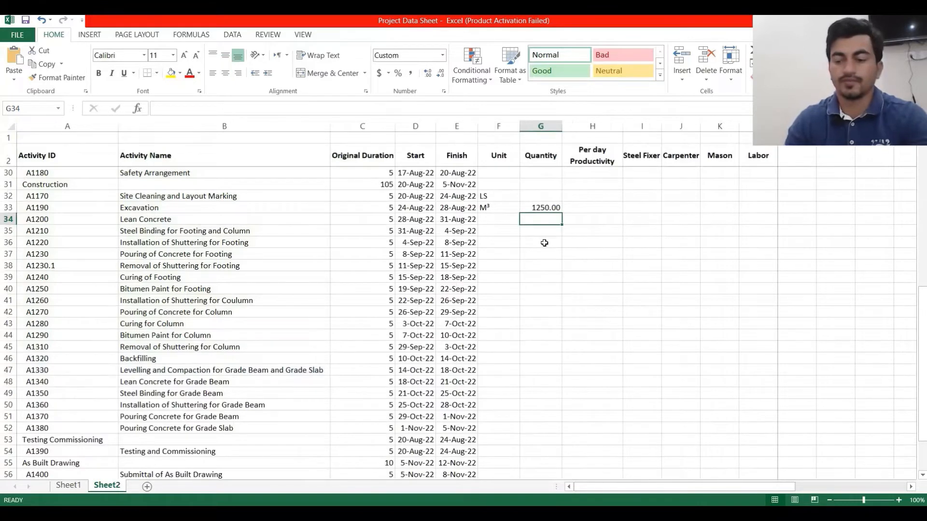
type("2.9")
key("Return")
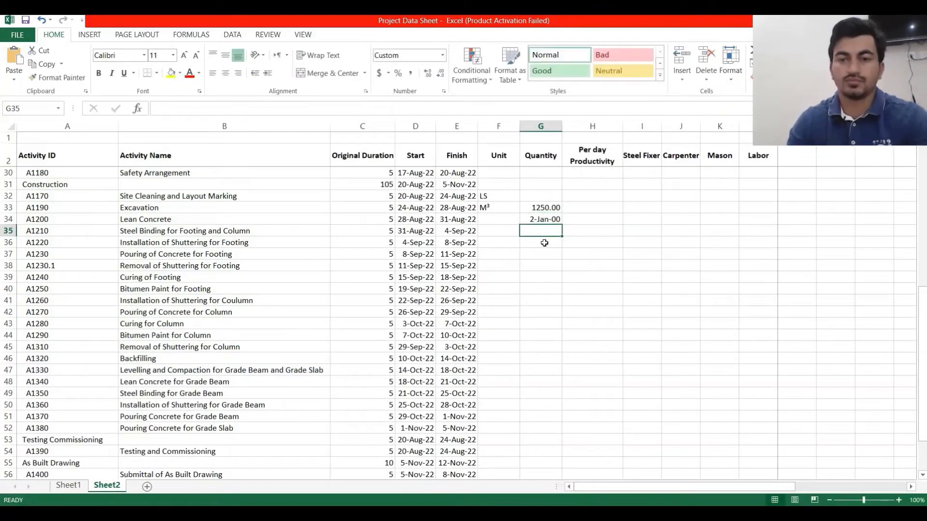
Copy the number formatting of cell G33 onto the Quantity cells G34 through G61 with Format Painter.
left_click(551, 218)
left_click(551, 209)
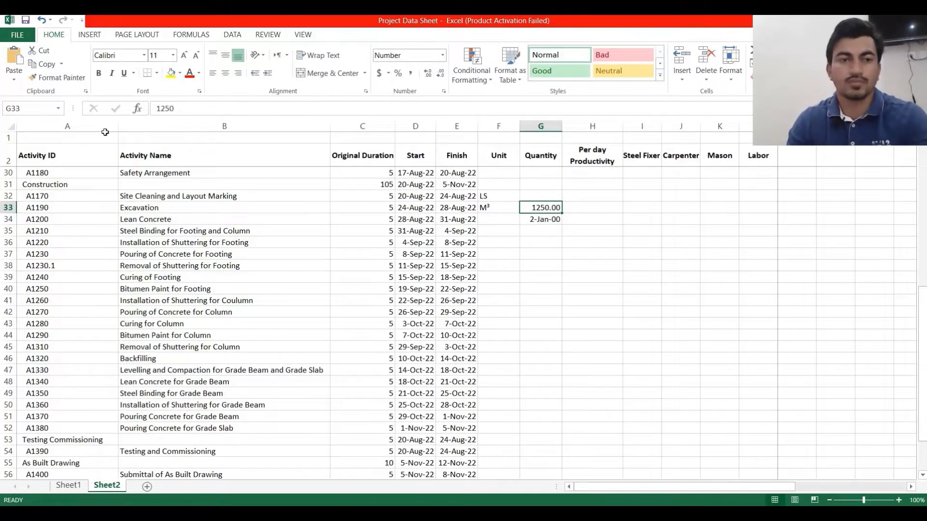
left_click(57, 77)
mouse_move(540, 220)
left_mouse_down()
mouse_move(535, 491)
mouse_move(529, 434)
mouse_move(531, 459)
mouse_move(531, 448)
left_mouse_up()
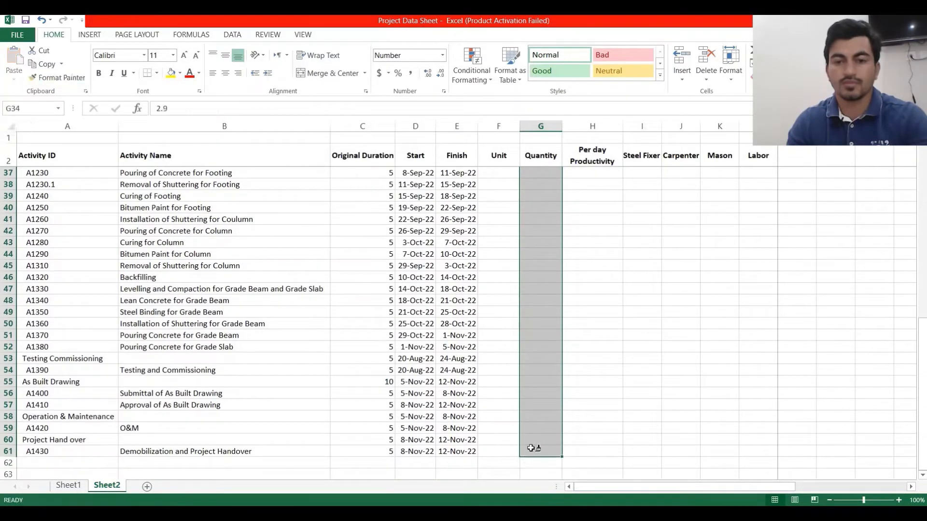
scroll(530, 442, "up", 7)
scroll(574, 342, "down", 1)
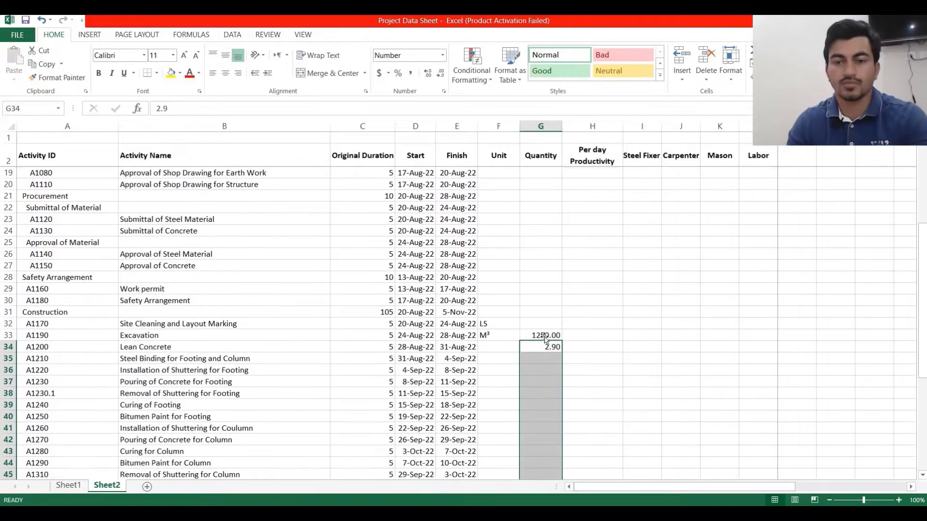
Copy the M³ unit from Excavation in F33 to Lean Concrete in cell F34.
left_click(504, 335)
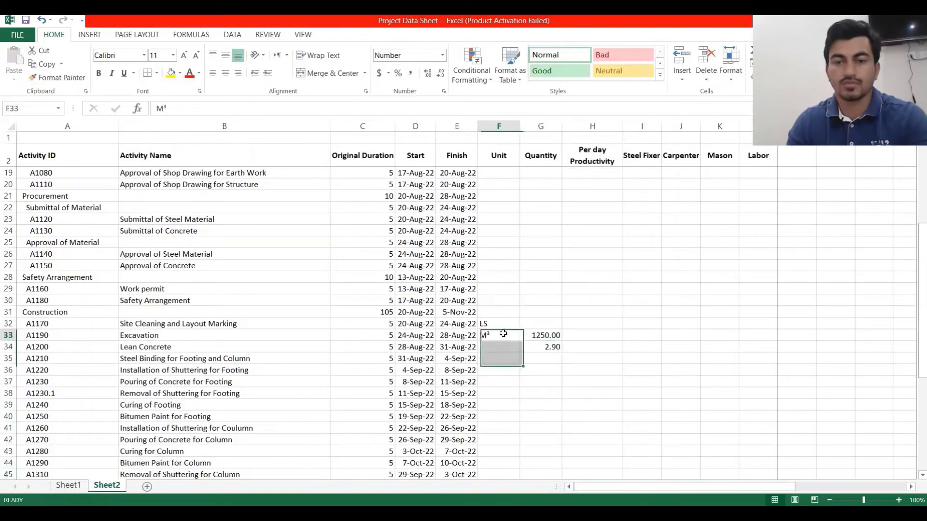
left_click(44, 64)
left_click(508, 348)
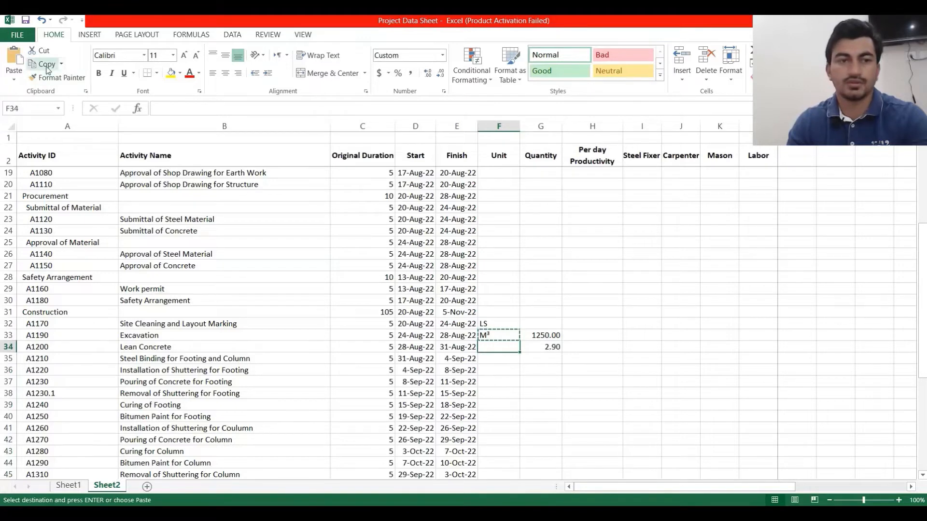
left_click(14, 57)
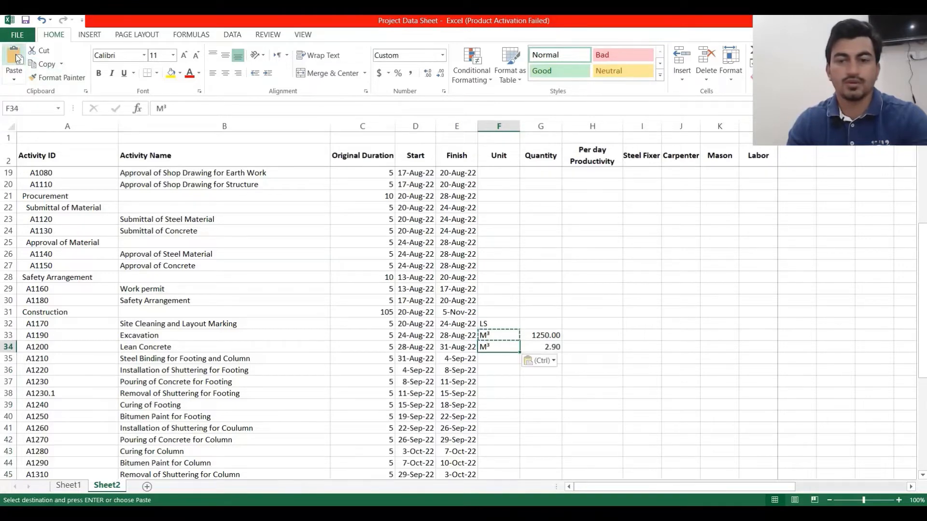
left_click(505, 359)
key("Escape")
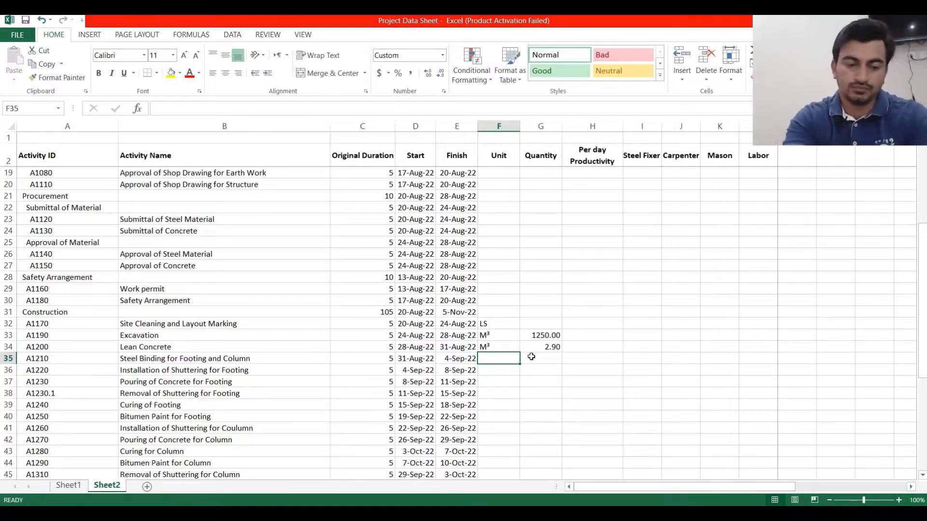
Enter M² as the unit in cell F35 on Sheet2, inserting the superscript two from the recently used symbols.
key("Caps_Lock")
type("M³")
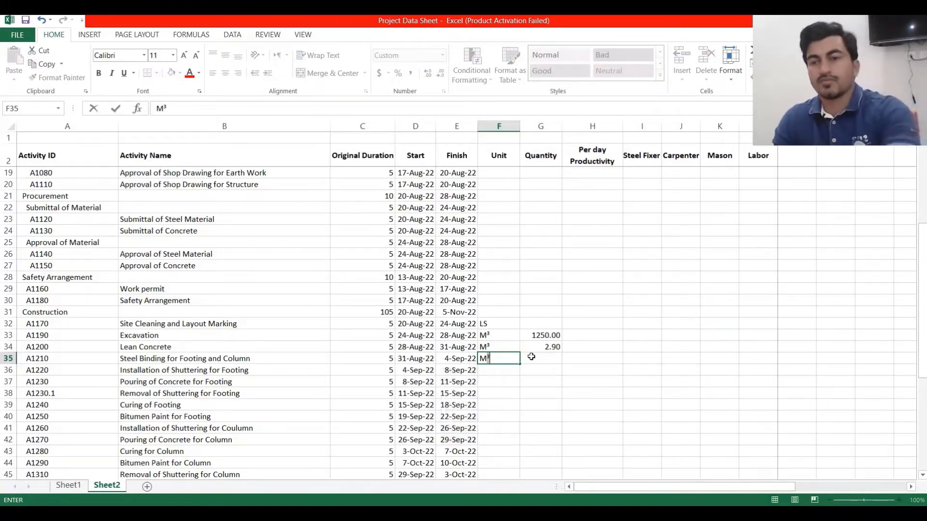
key("BackSpace")
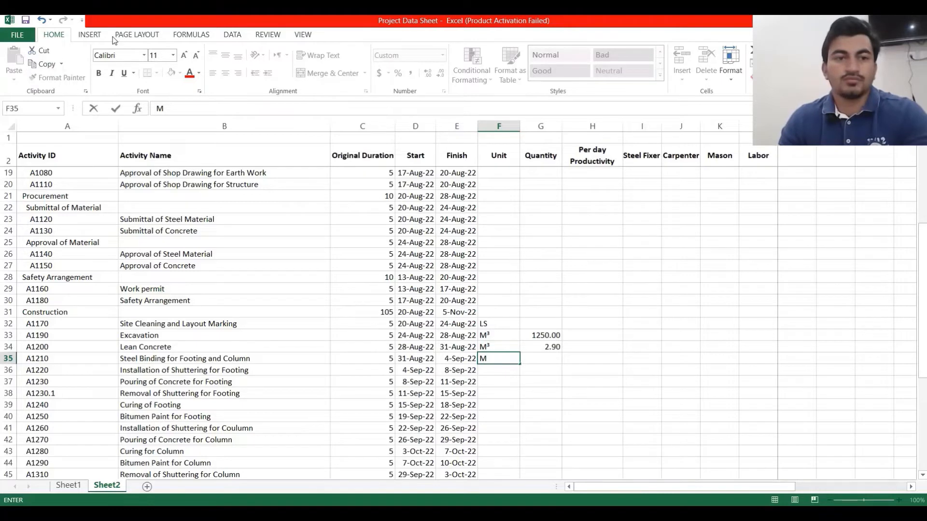
left_click(90, 35)
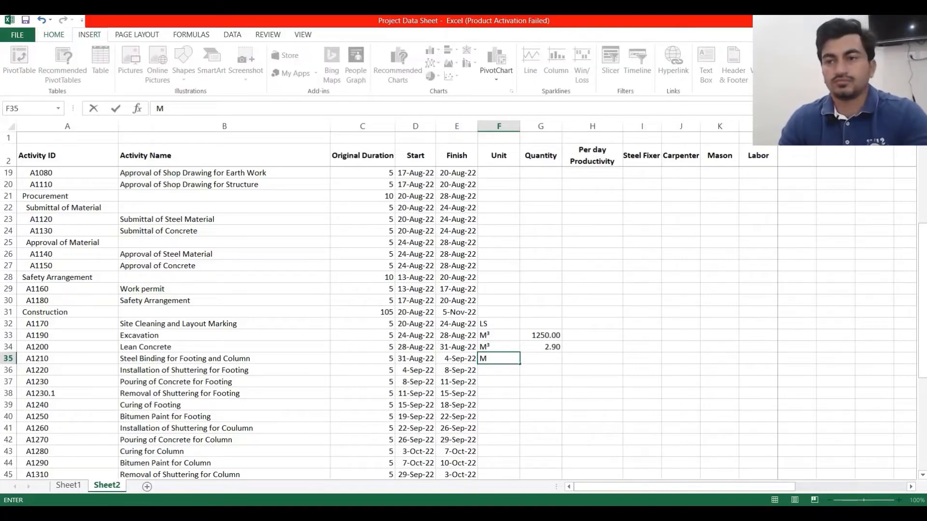
left_click(857, 62)
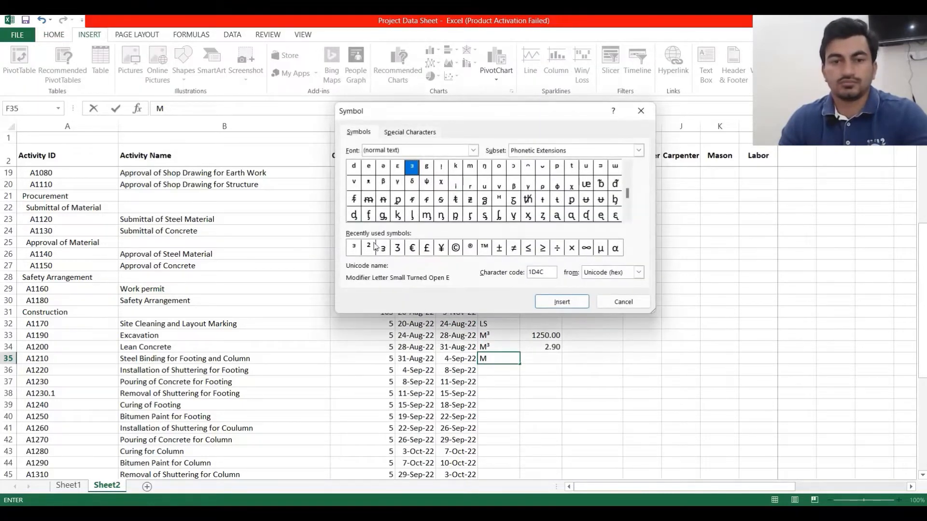
left_click(370, 246)
left_click(561, 302)
left_click(616, 304)
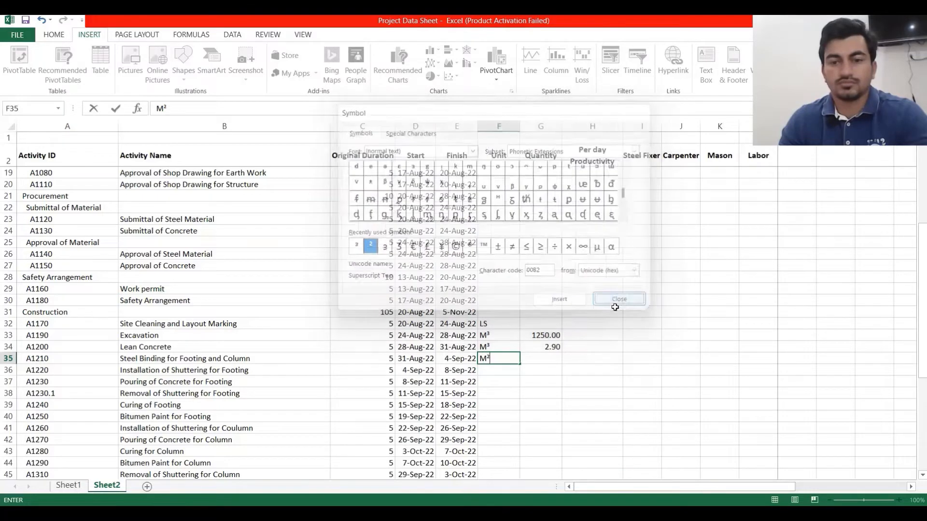
left_click(553, 360)
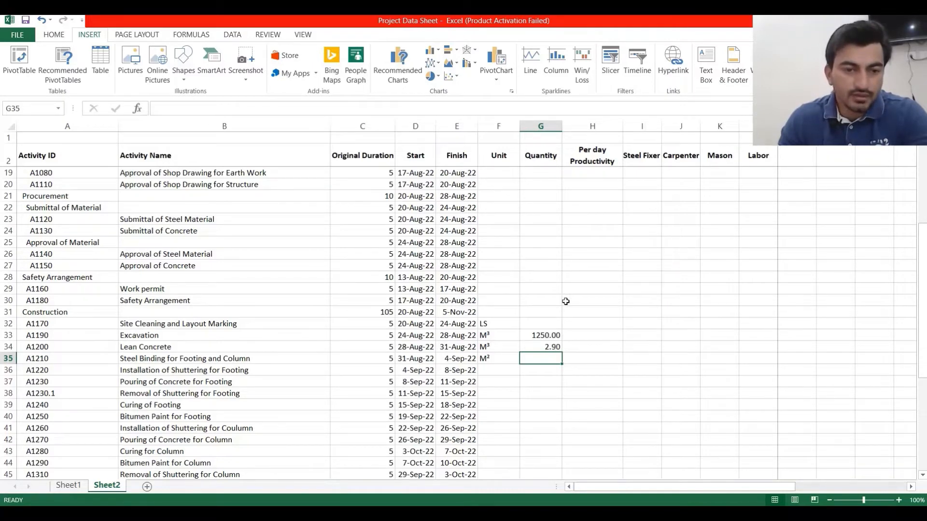
Move the M² unit from cell F35 to F36, the Installation of Shuttering for Footing row.
left_click(494, 359)
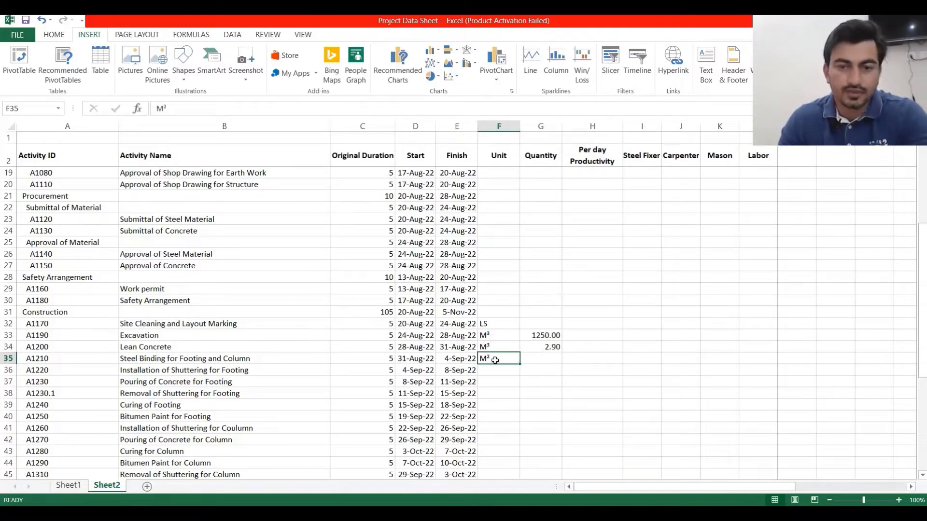
left_click(57, 35)
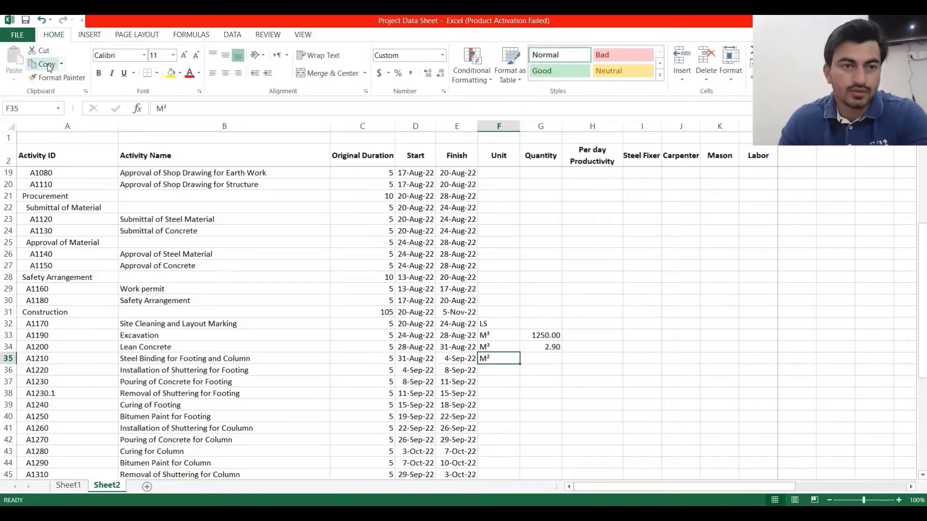
left_click(44, 63)
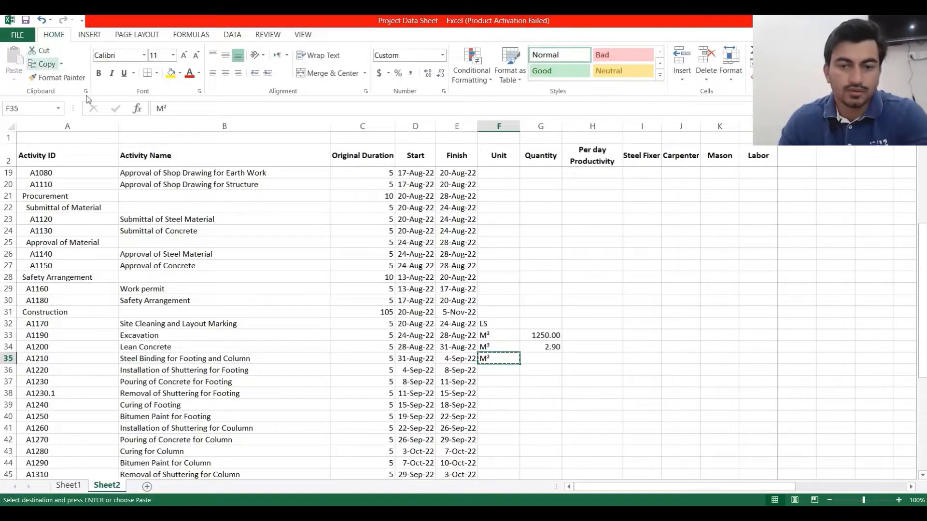
left_click(509, 370)
left_click(19, 72)
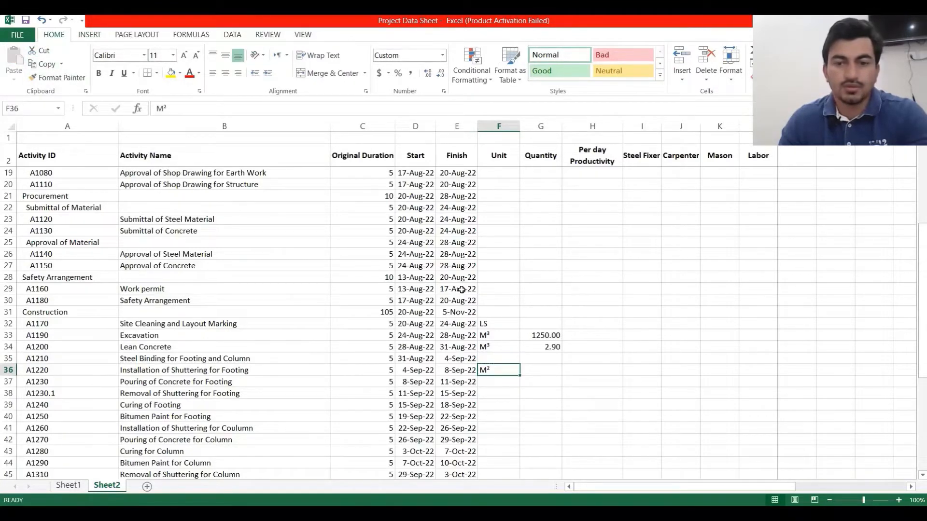
Enter Kg as the unit for Steel Binding for Footing and Column in cell F35.
left_click(515, 360)
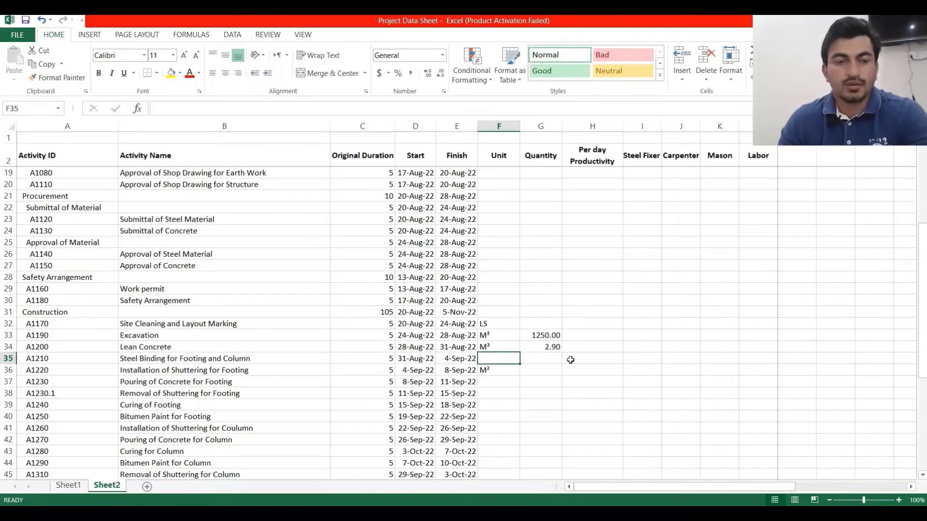
type("K")
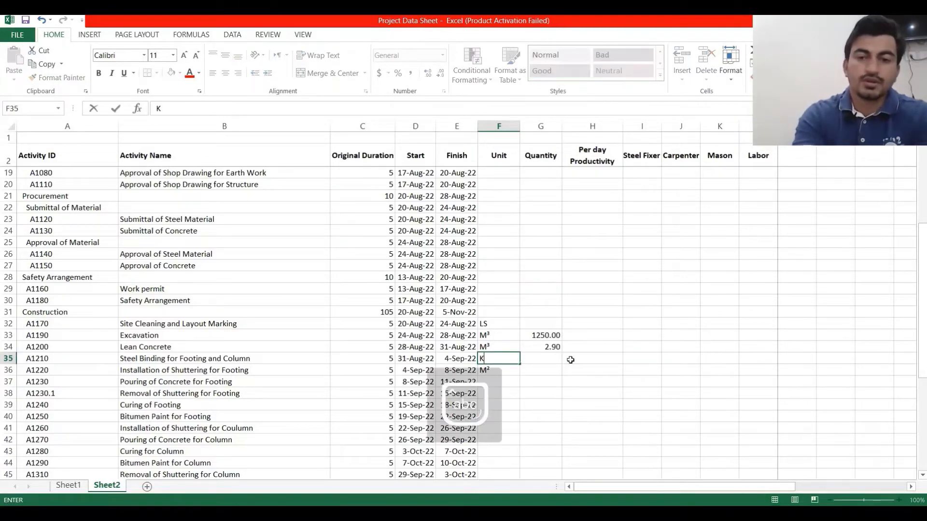
type("g")
key("Return")
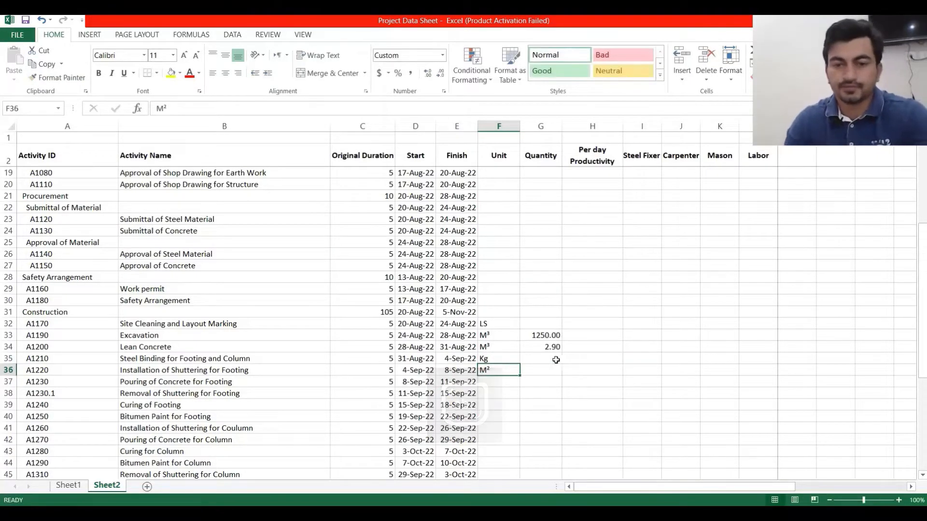
left_click(538, 361)
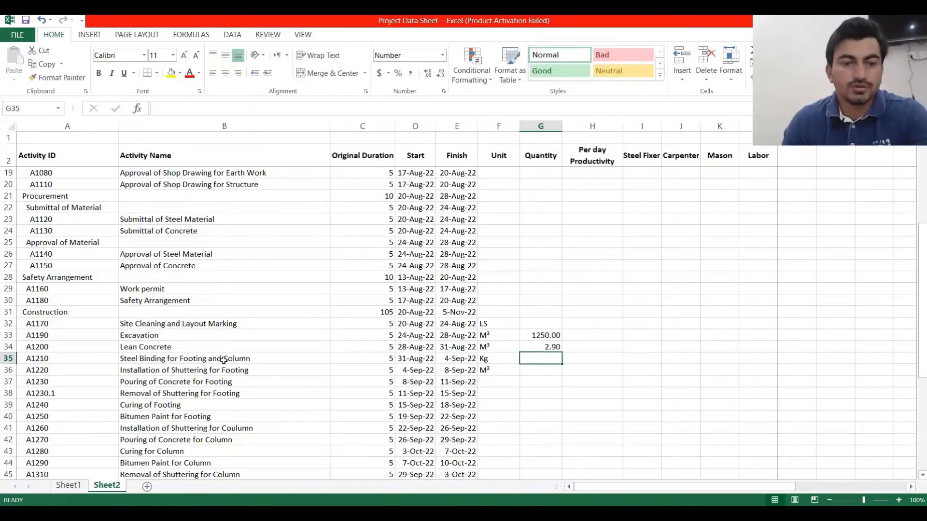
left_click(207, 360)
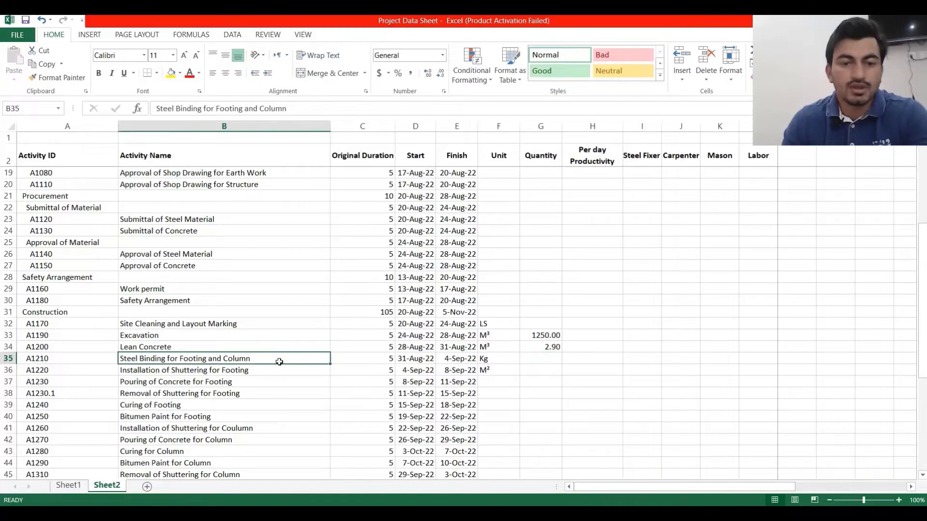
left_click(541, 358)
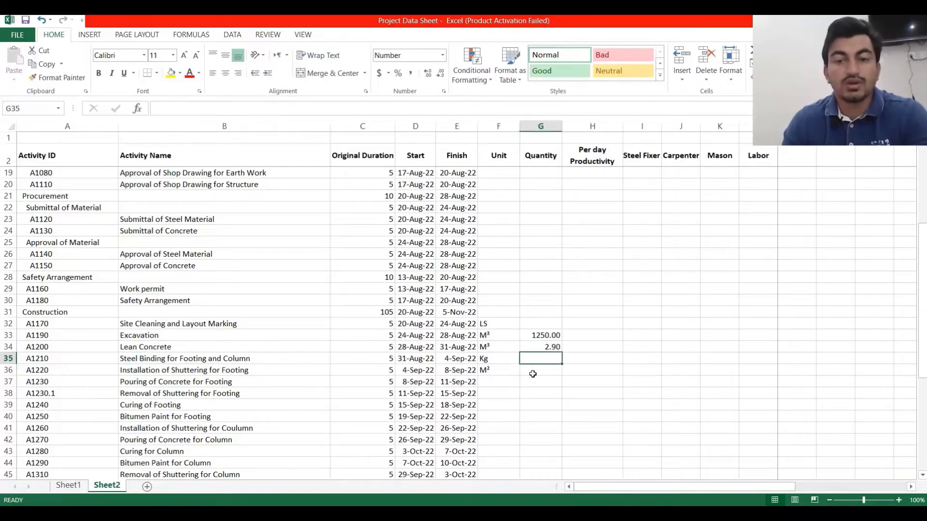
Copy the M³ unit from Lean Concrete in F34 to Pouring of Concrete for Footing in cell F37.
left_click(503, 380)
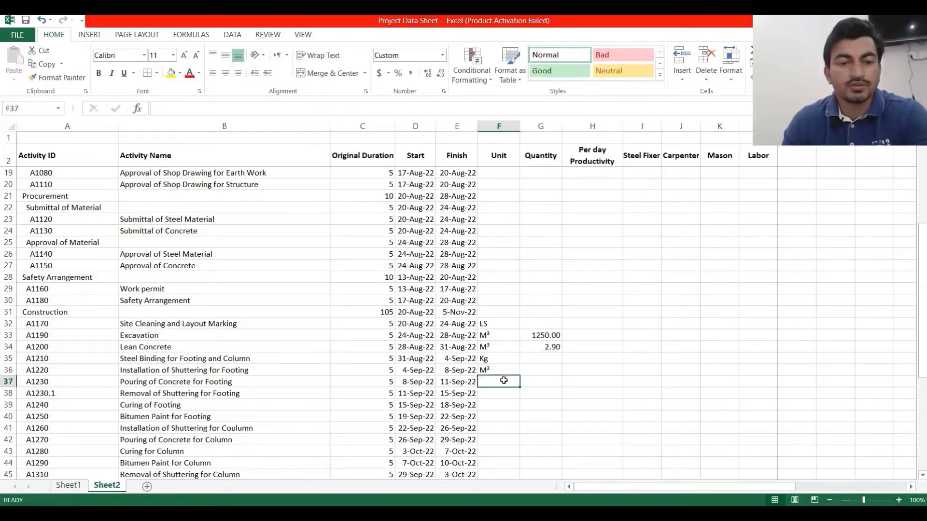
left_click(494, 346)
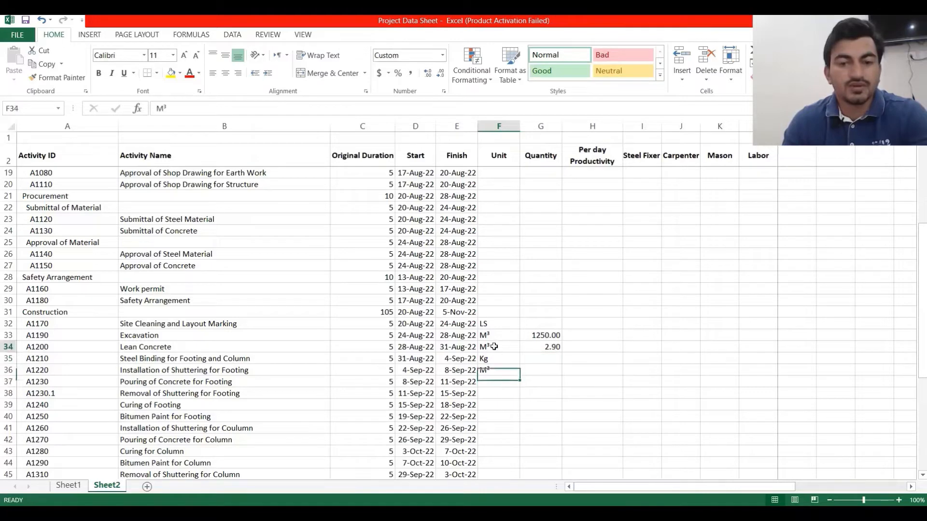
left_click(43, 64)
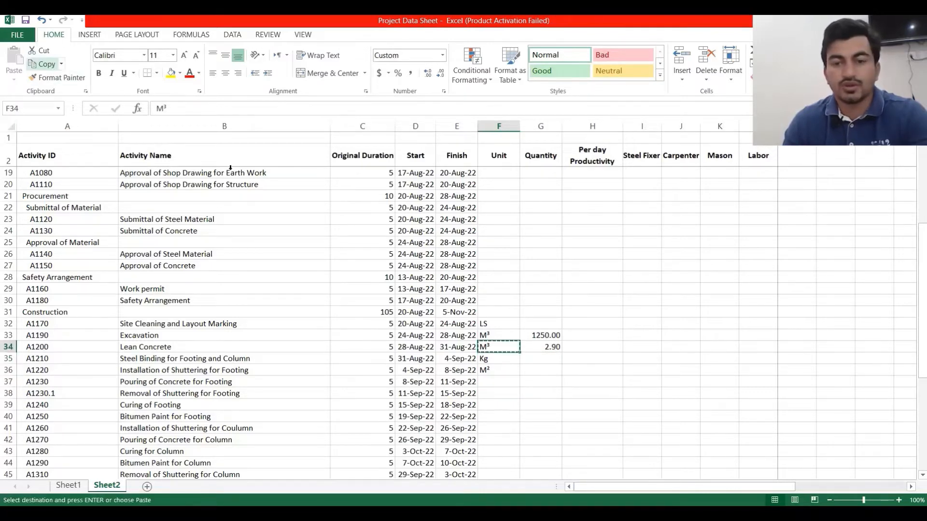
left_click(492, 381)
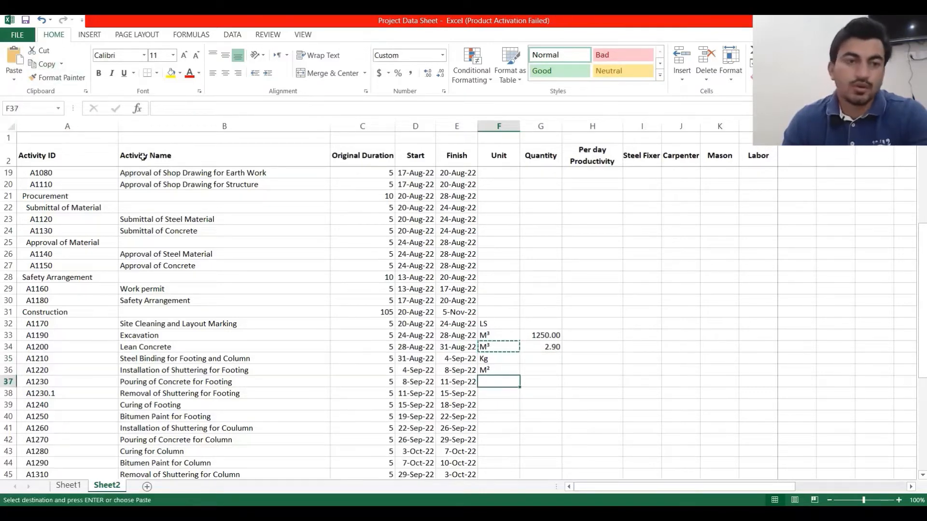
left_click(14, 57)
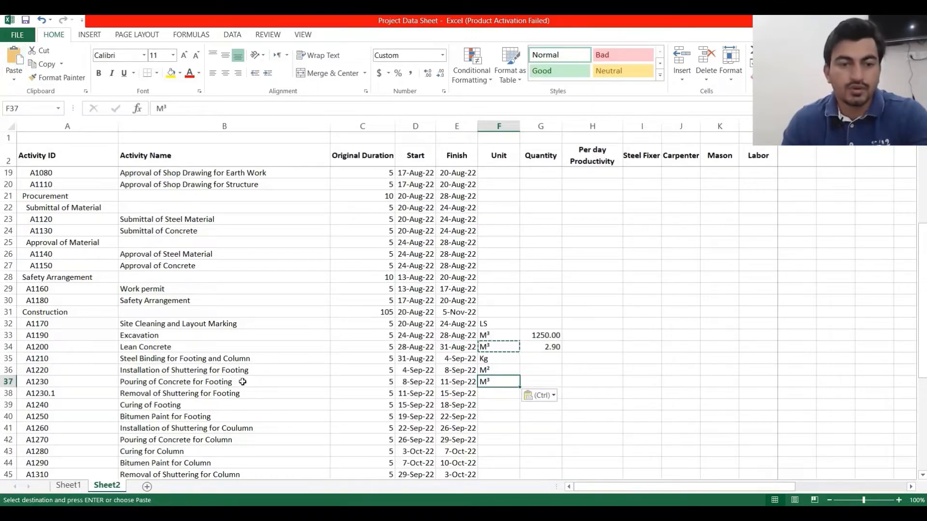
Look up Footing in the Sheet1 BOQ and enter 14.40 as the Pouring of Concrete for Footing quantity in cell G37 on Sheet2.
left_click(536, 381)
left_click(68, 486)
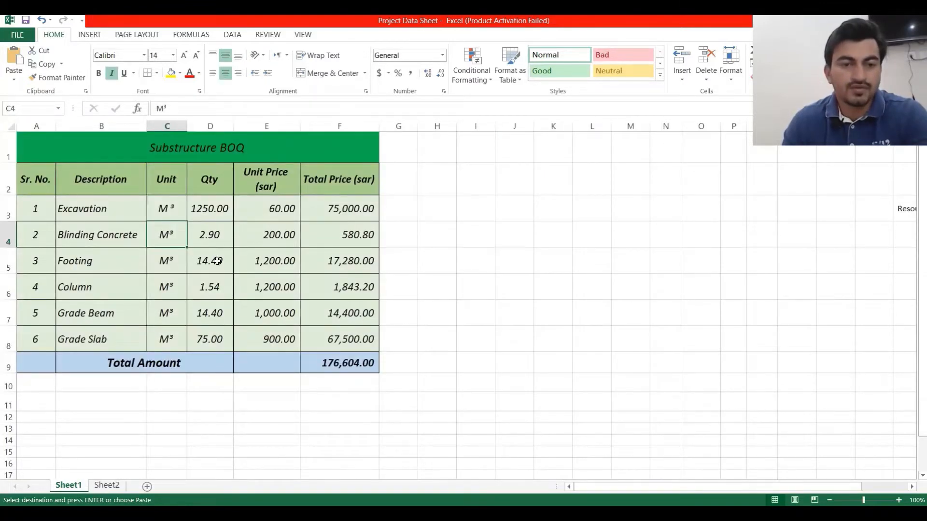
left_click(107, 485)
type("14")
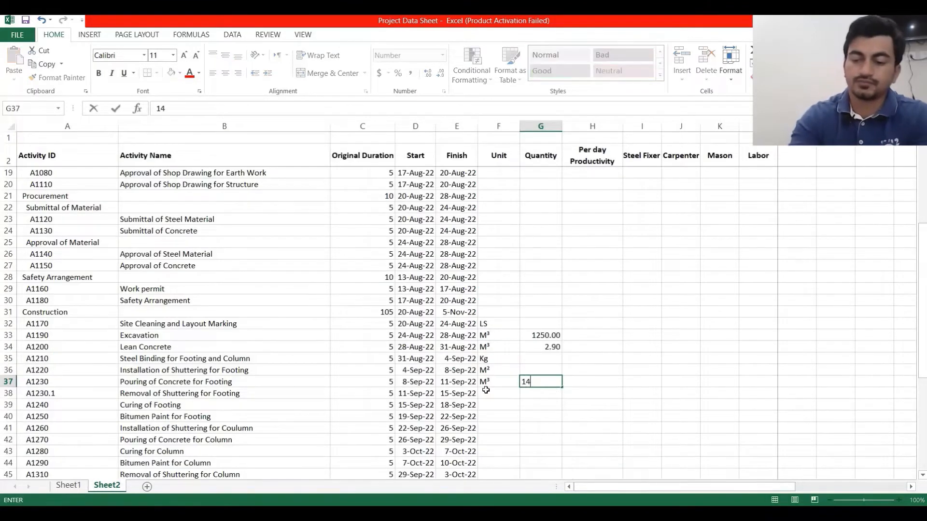
type(".40")
key("Return")
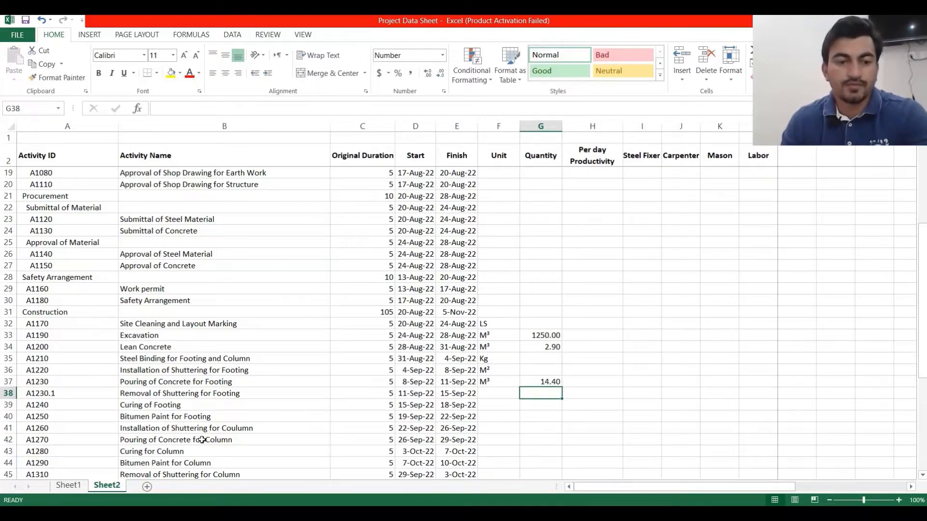
Look up Column in the Sheet1 BOQ and enter 1.54 as the Pouring of Concrete for Column quantity in cell G42 on Sheet2.
left_click(532, 438)
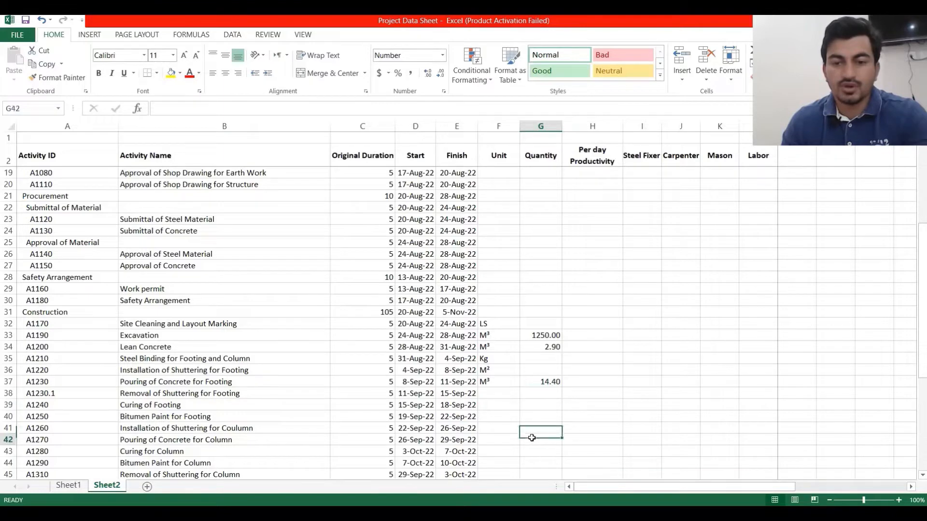
left_click(68, 486)
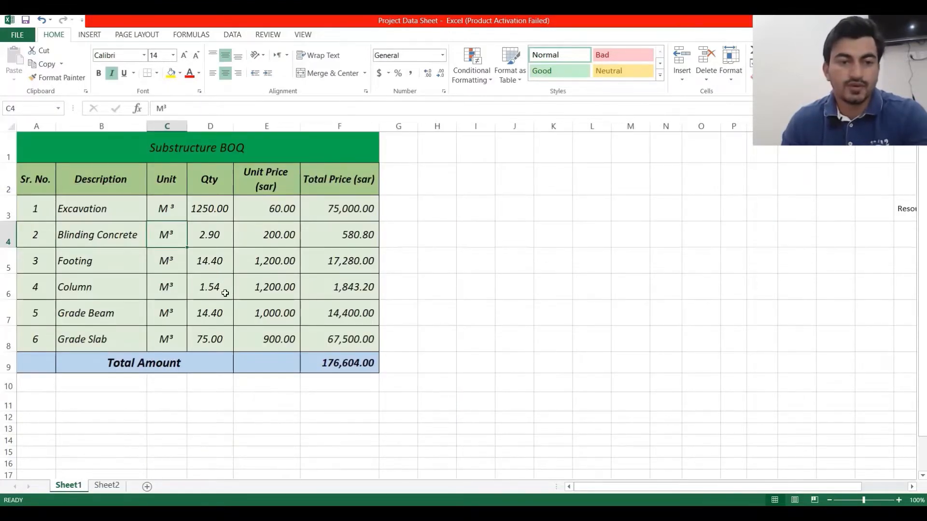
left_click(106, 485)
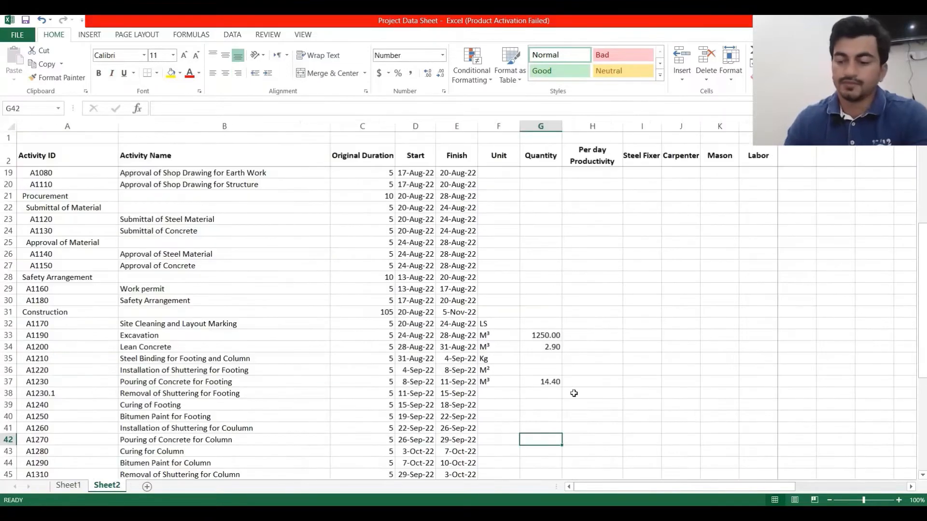
type("1.54")
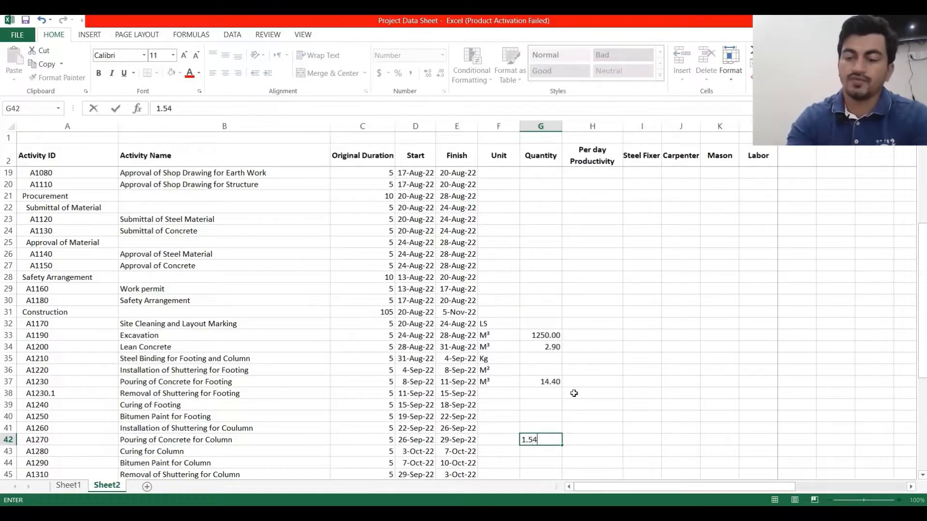
key("Return")
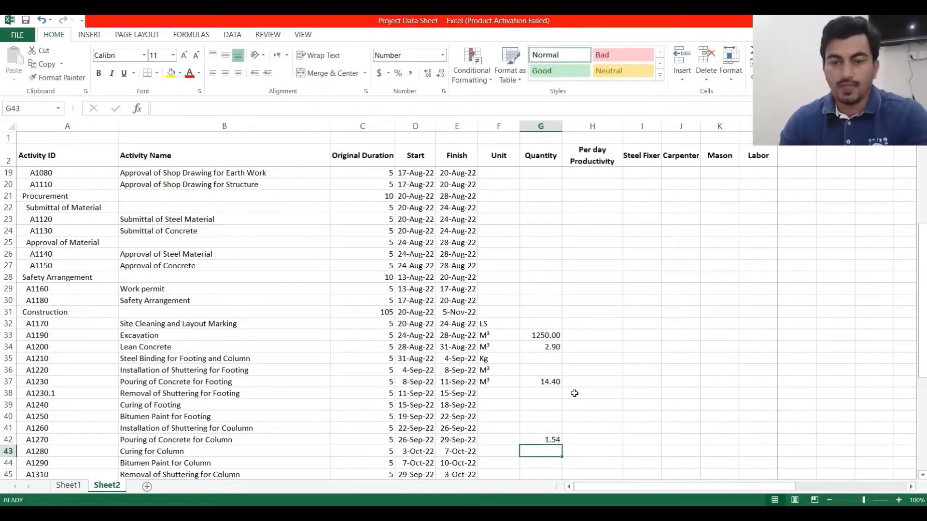
Copy the M³ unit from F37 to Pouring of Concrete for Column in cell F42.
left_click(483, 380)
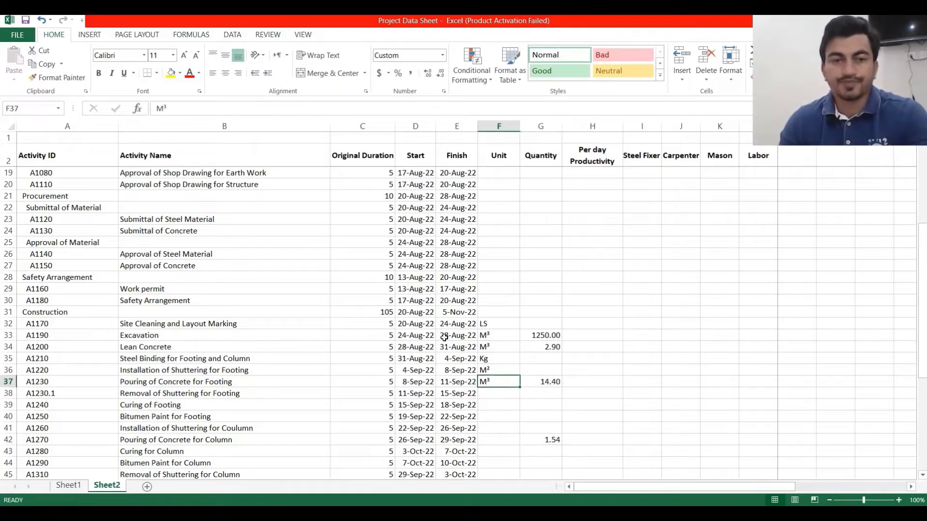
left_click(44, 64)
left_click(513, 440)
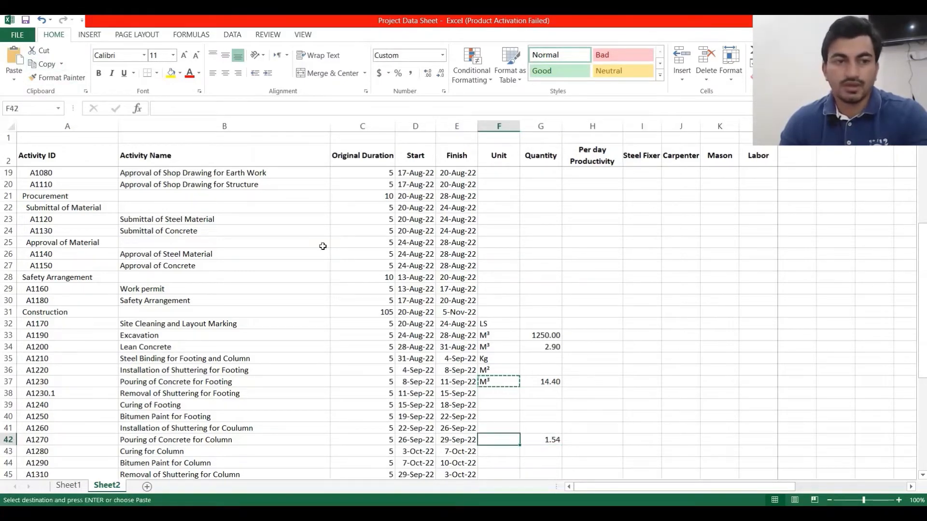
left_click(14, 58)
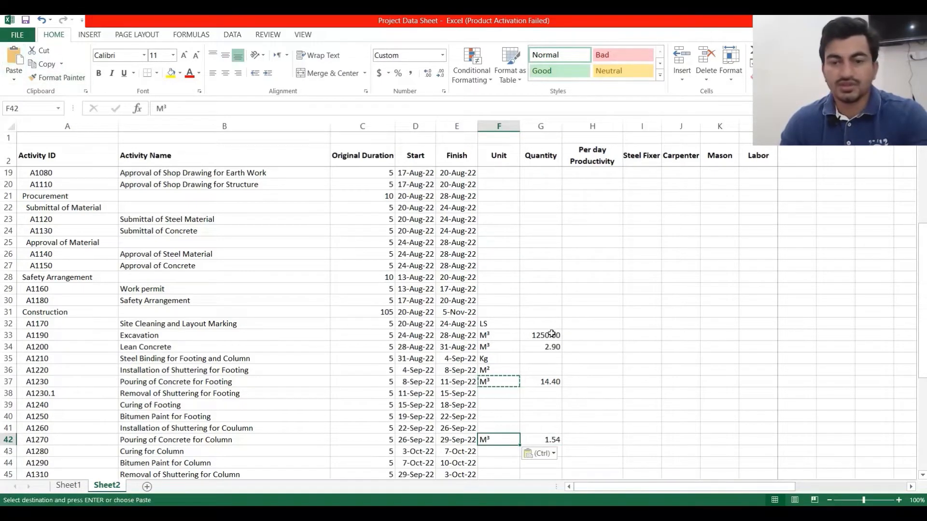
Enter the formula =(G37+G42)*1.5/7850 as the Steel Binding for Footing and Column quantity in cell G35.
left_click(550, 360)
type("=")
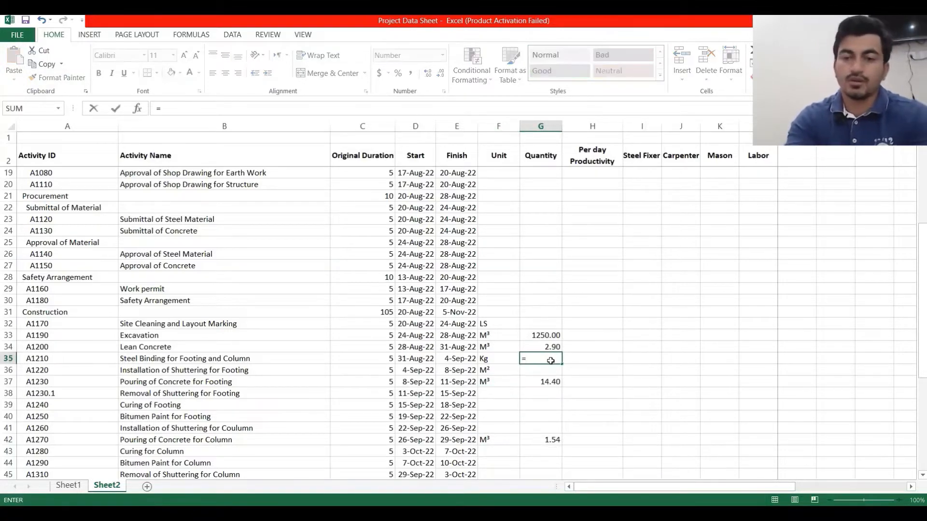
left_click(539, 380)
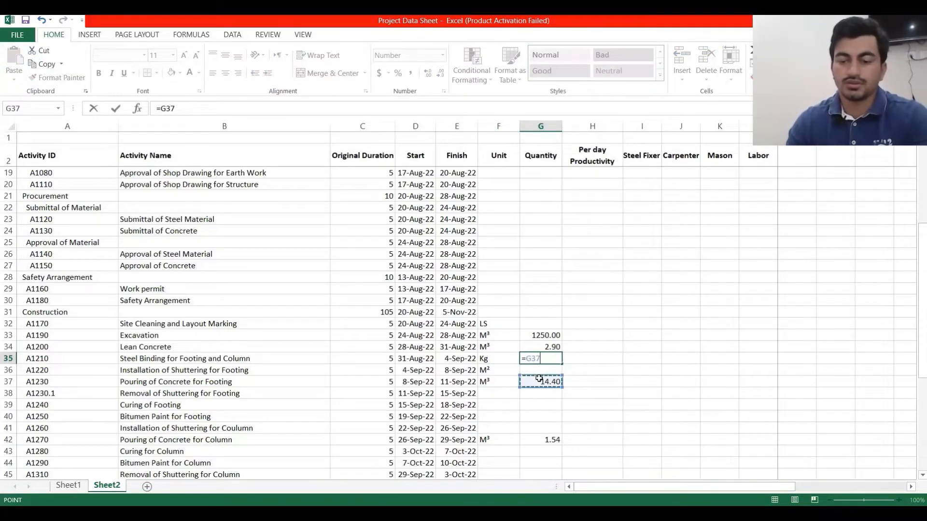
type("+")
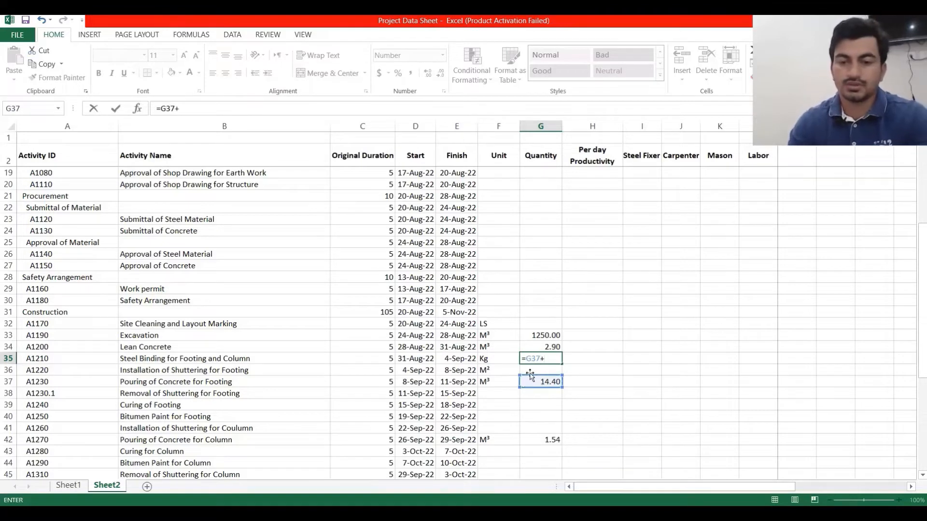
left_click(535, 438)
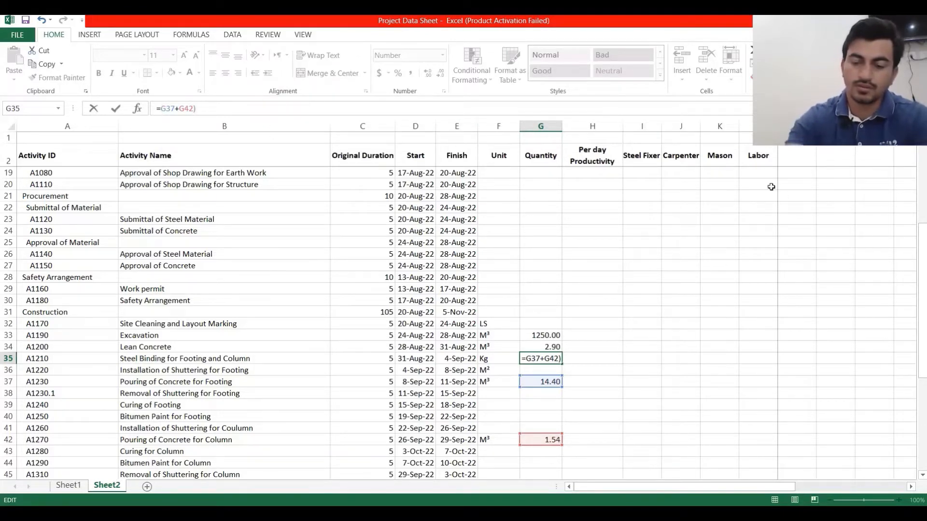
type("(")
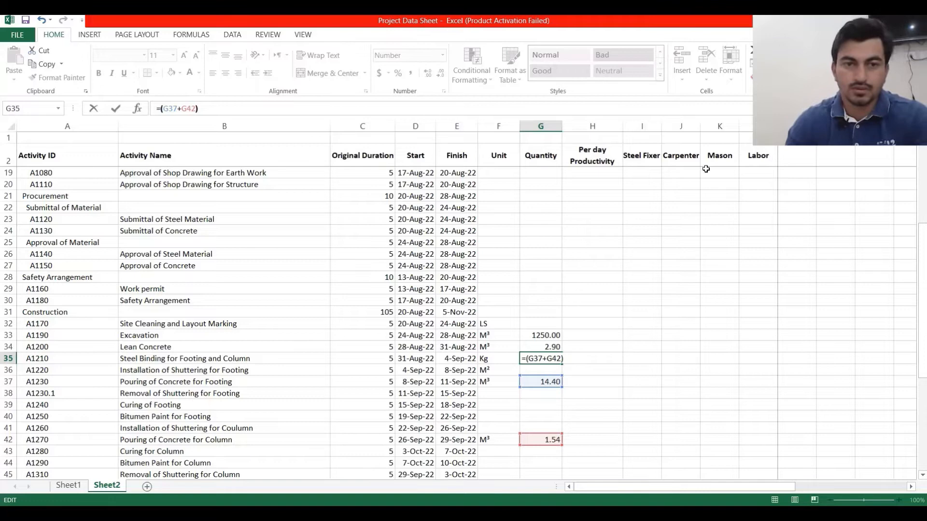
left_click(221, 111)
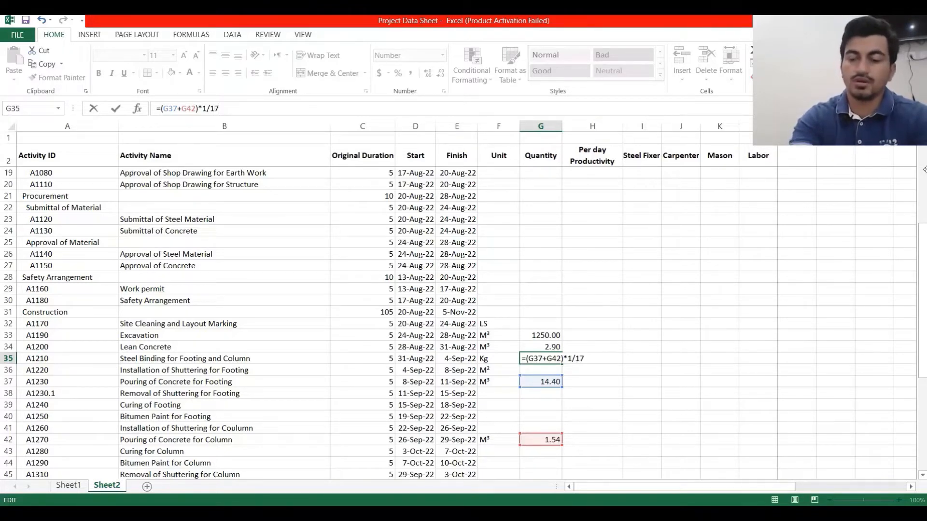
type("50")
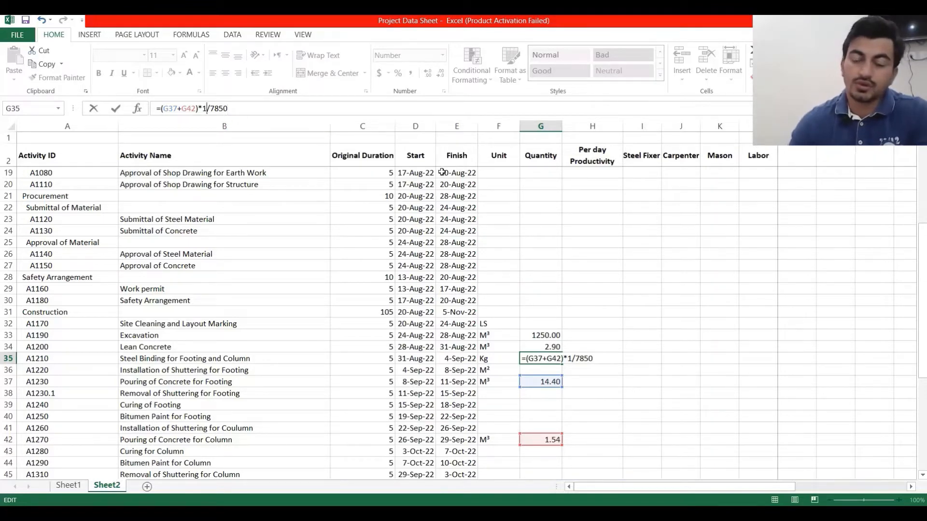
type(".5")
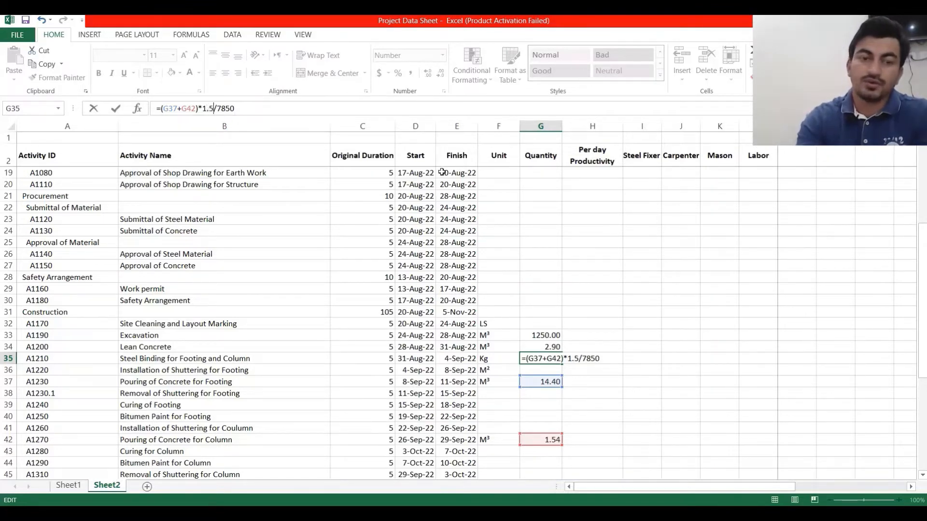
key("Return")
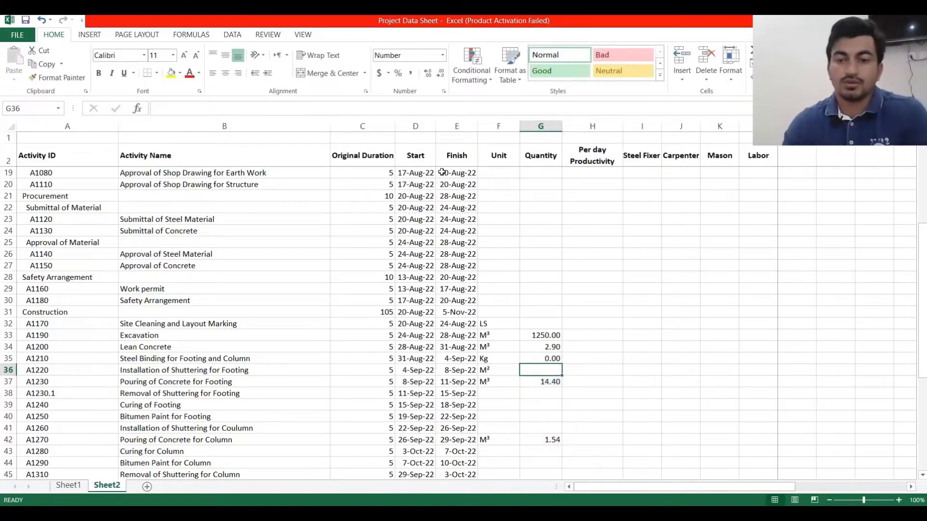
Correct the steel quantity formula in cell G35 to =(G37+G42)*1.5/100*7850.
left_click(552, 358)
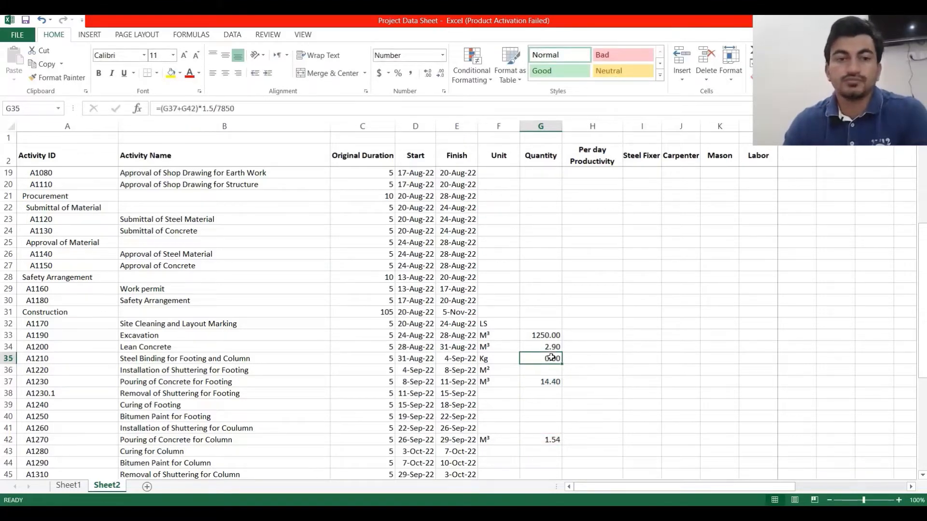
left_click(220, 108)
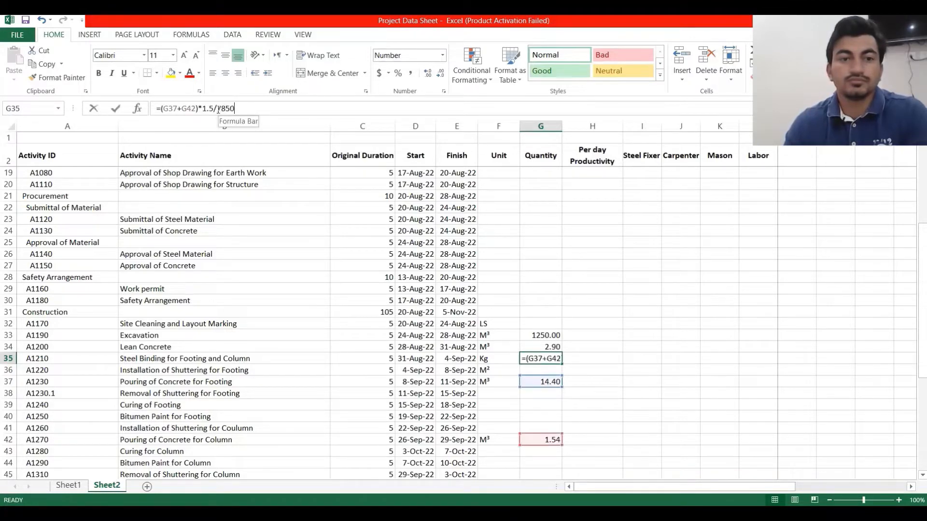
type("100")
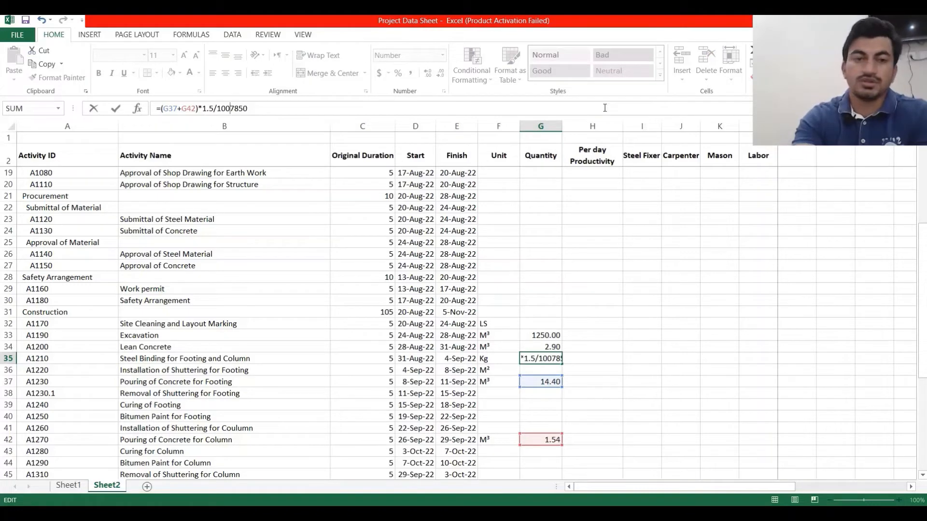
type("*")
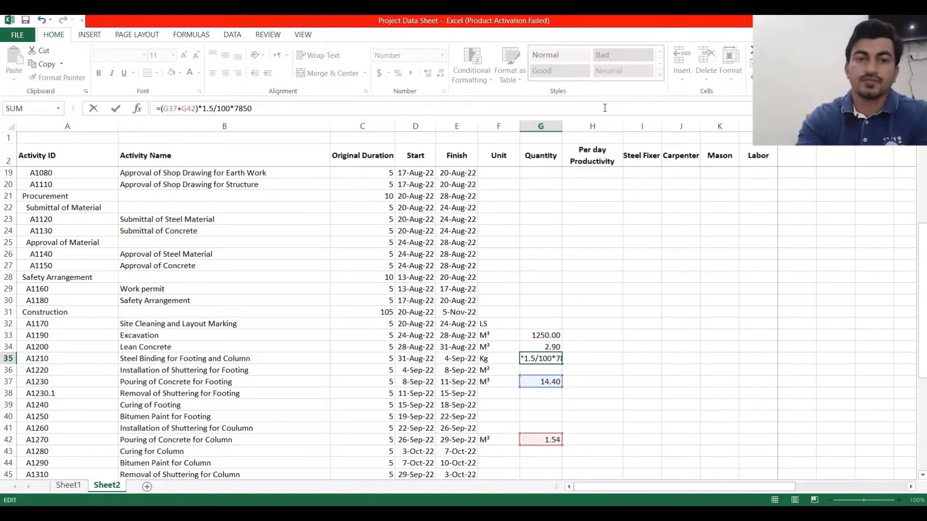
key("Return")
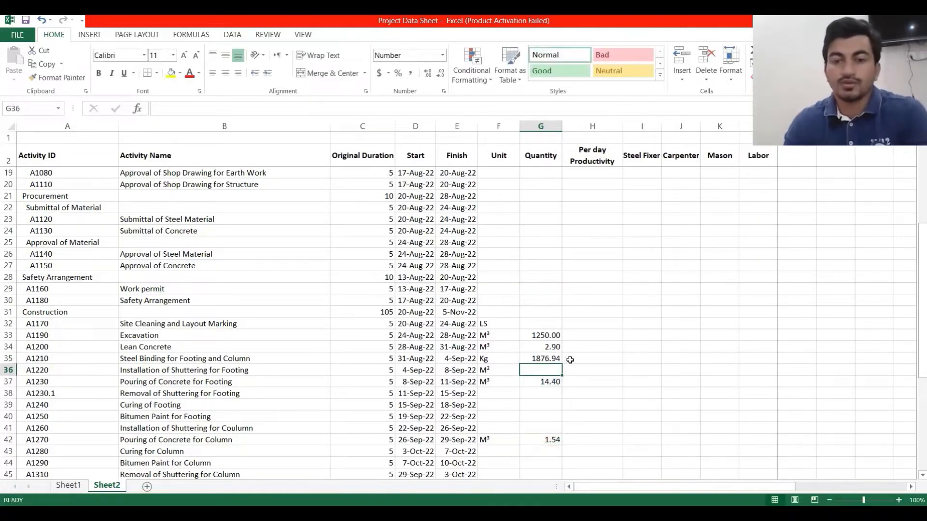
left_click(545, 359)
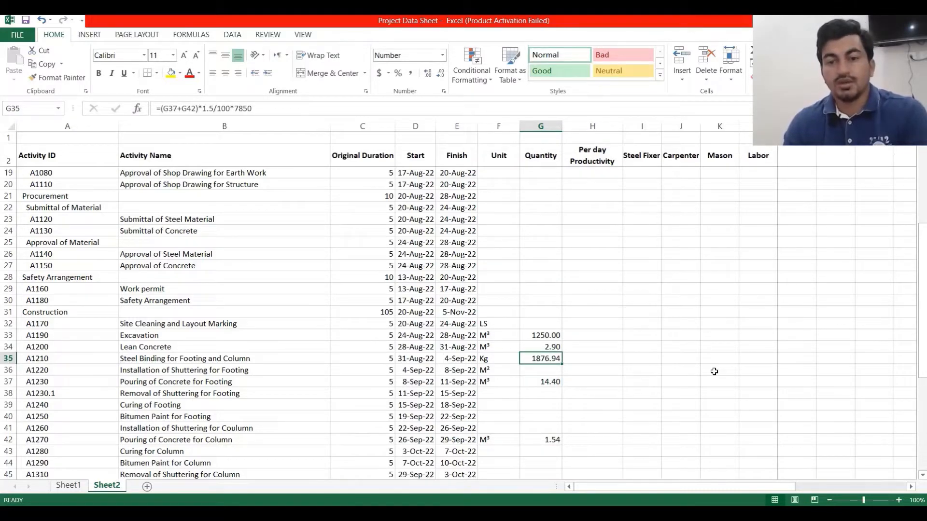
Check the Sheet1 BOQ and enter 120 as the Installation of Shuttering for Footing quantity in cell G36 on Sheet2.
left_click(553, 369)
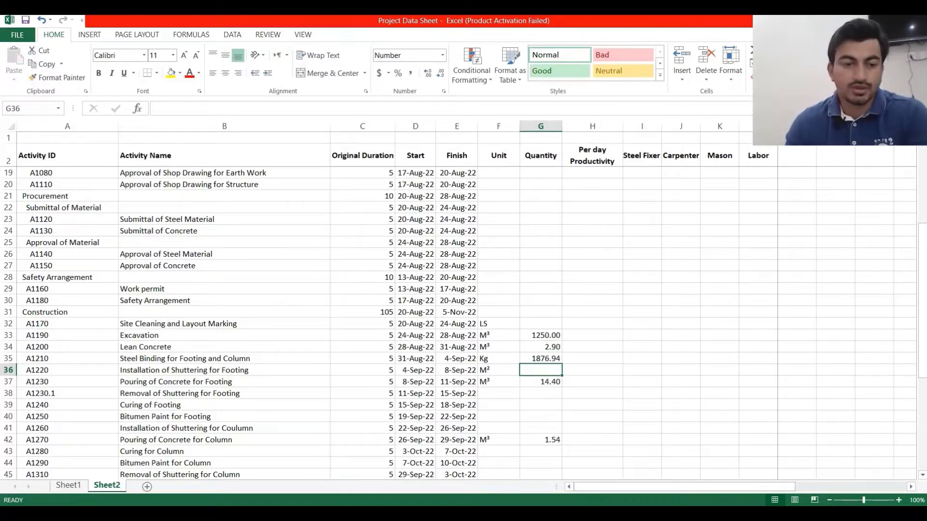
left_click(69, 487)
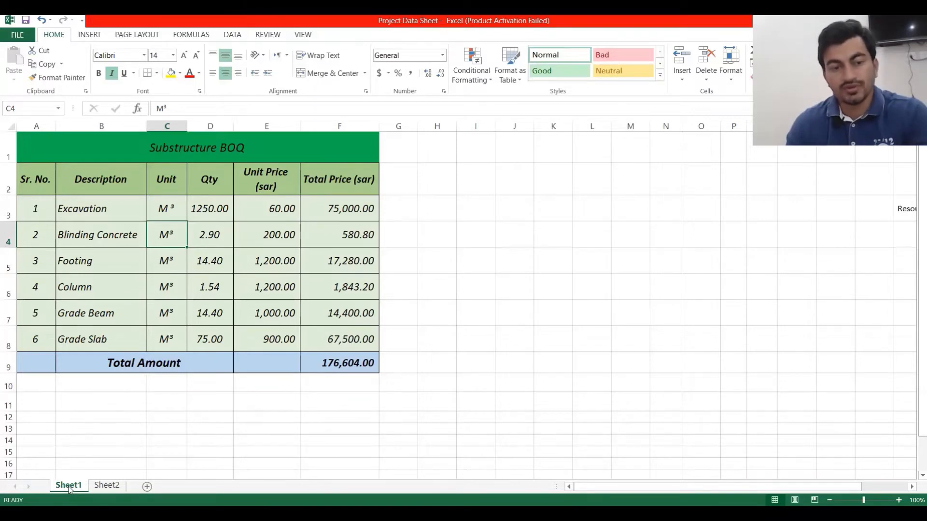
left_click(115, 489)
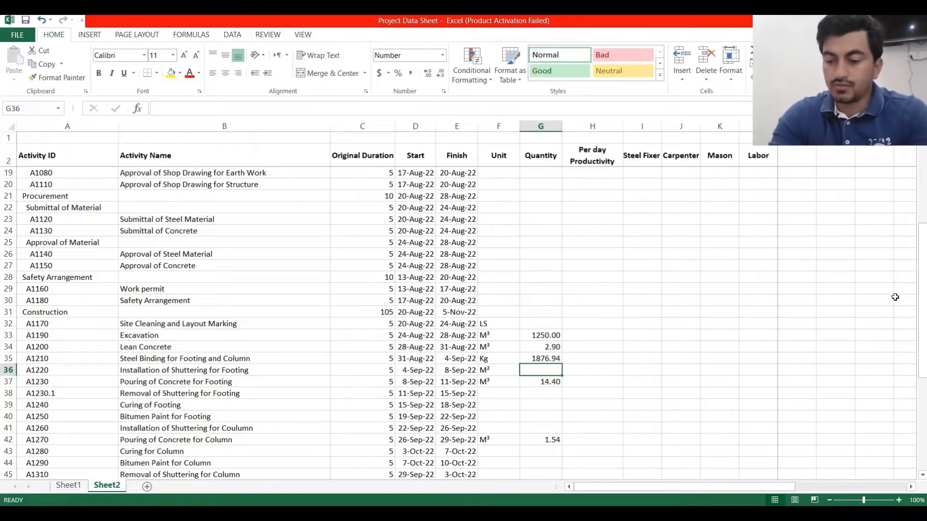
type("120")
key("Return")
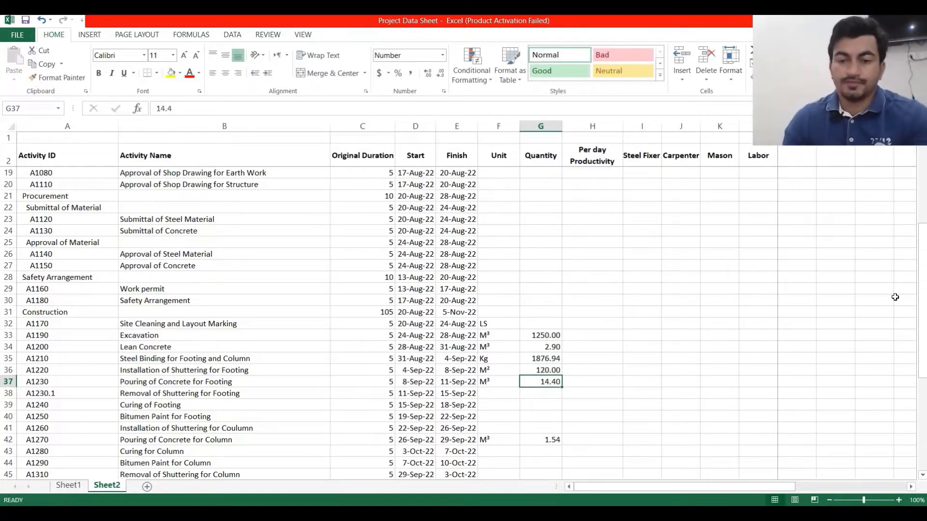
Copy the M² unit and 120.00 quantity from F36:G36 to Removal of Shuttering for Footing in F38:G38.
left_click(493, 390)
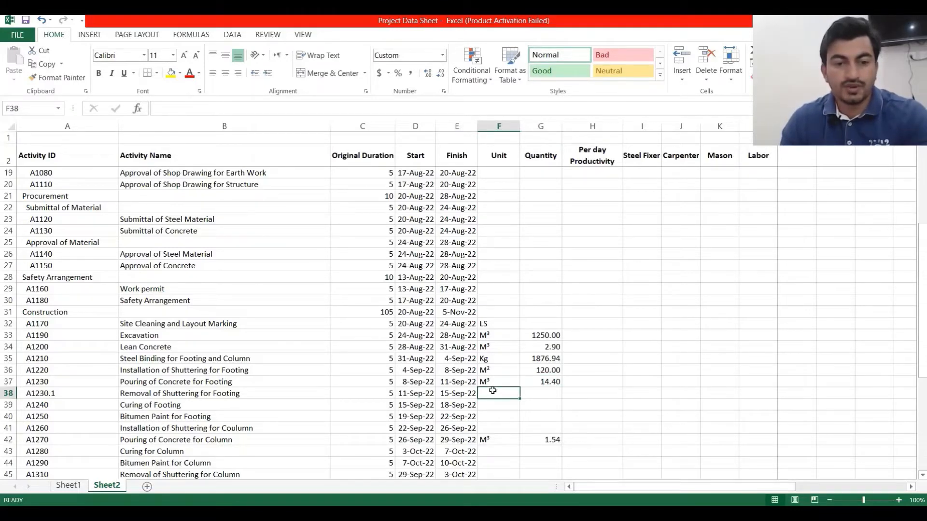
left_click_drag(499, 370, 541, 370)
left_click(48, 66)
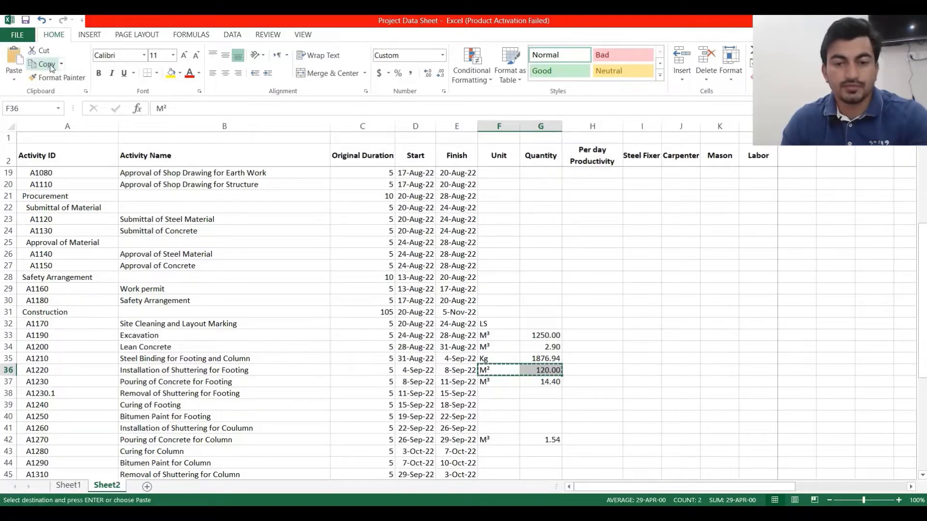
left_click(500, 392)
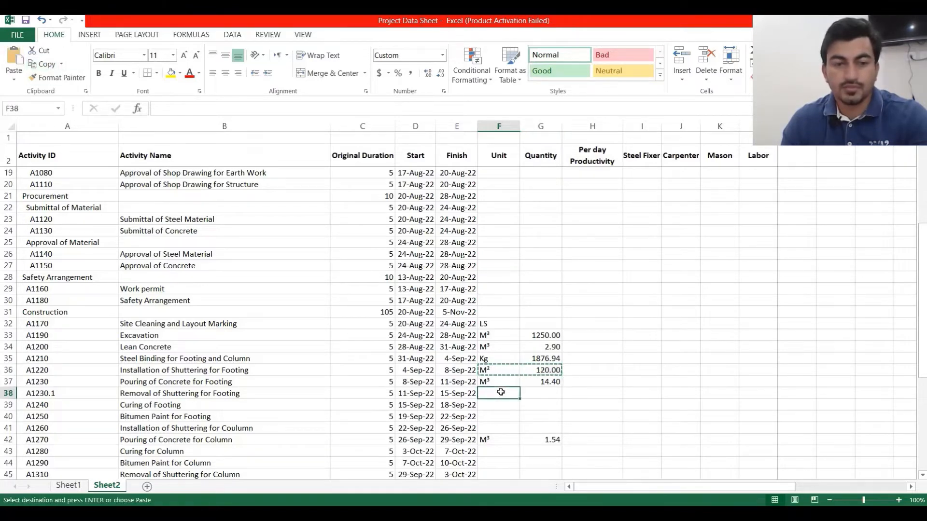
left_click(14, 61)
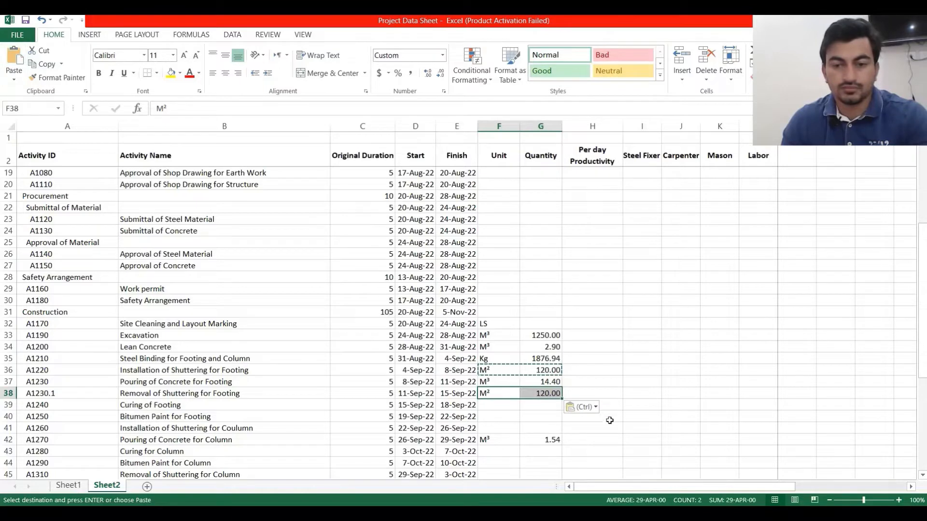
left_click(534, 394)
key("Escape")
Enter the unit LS and quantity 1 for Curing of Footing in cells F39 and G39.
left_click(509, 404)
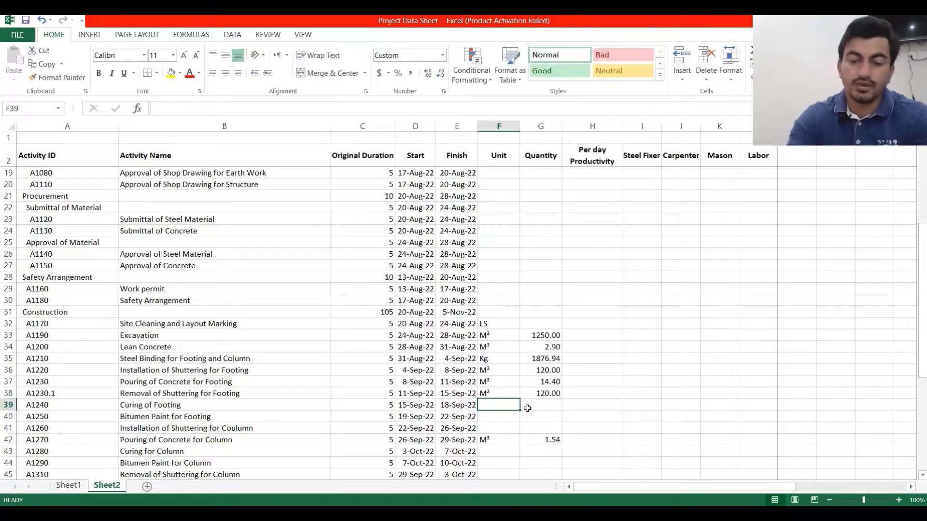
type("l")
key("Tab")
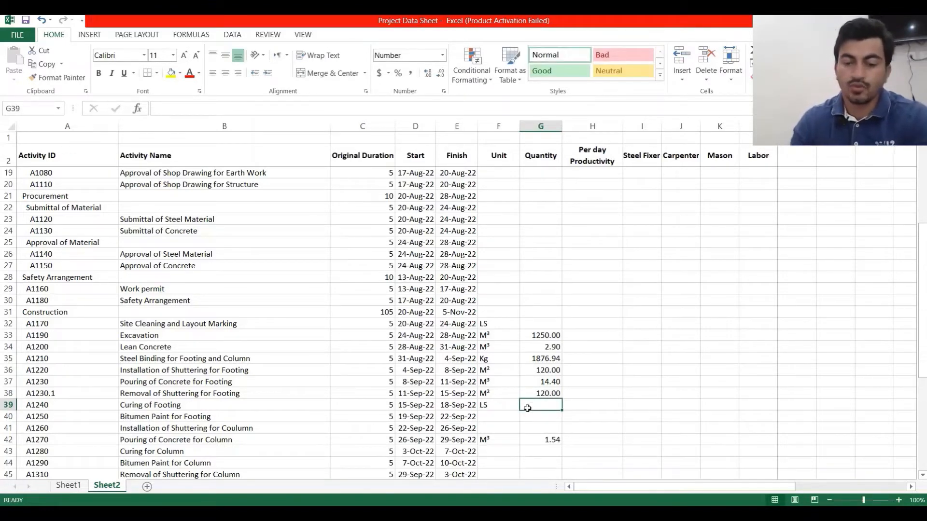
type("1")
key("Return")
Enter 1 as the Site Cleaning and Layout Marking quantity in G32 and apply the number format of G33 to it.
left_click(560, 323)
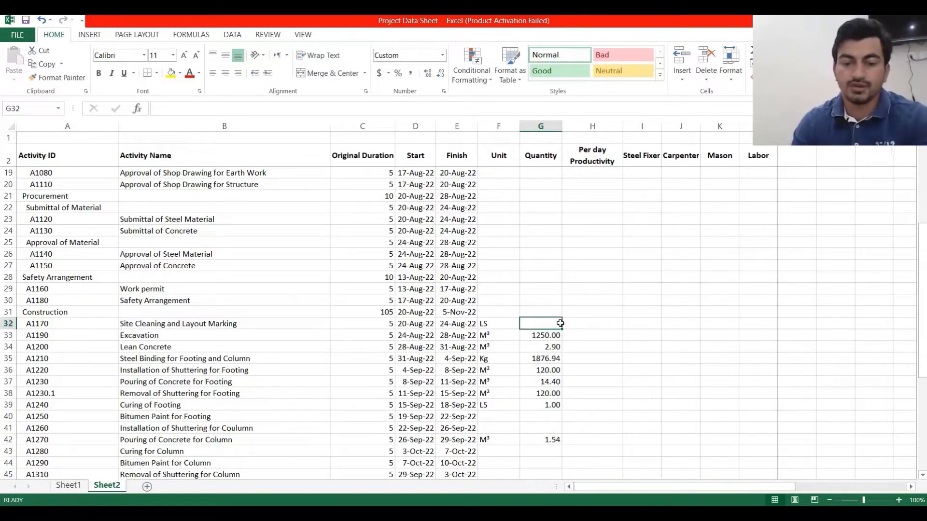
type("1")
key("Return")
left_click(556, 324)
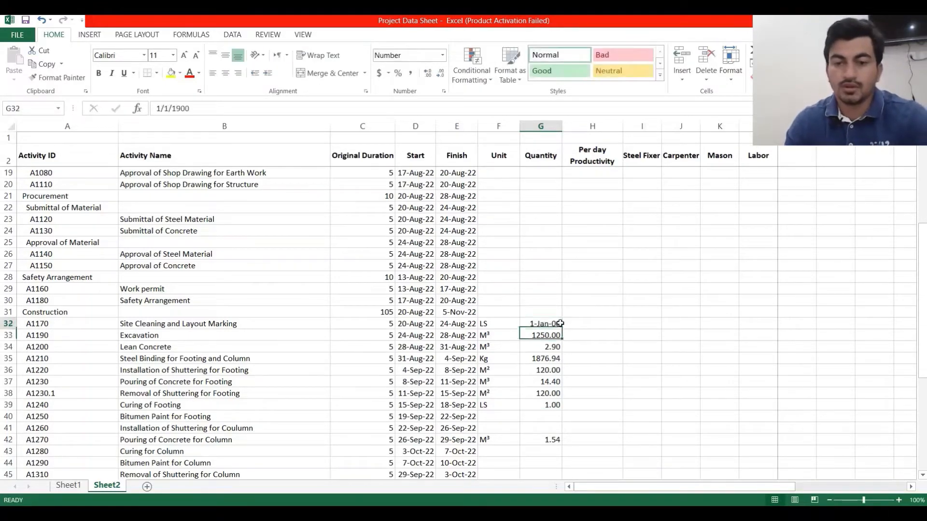
left_click(553, 334)
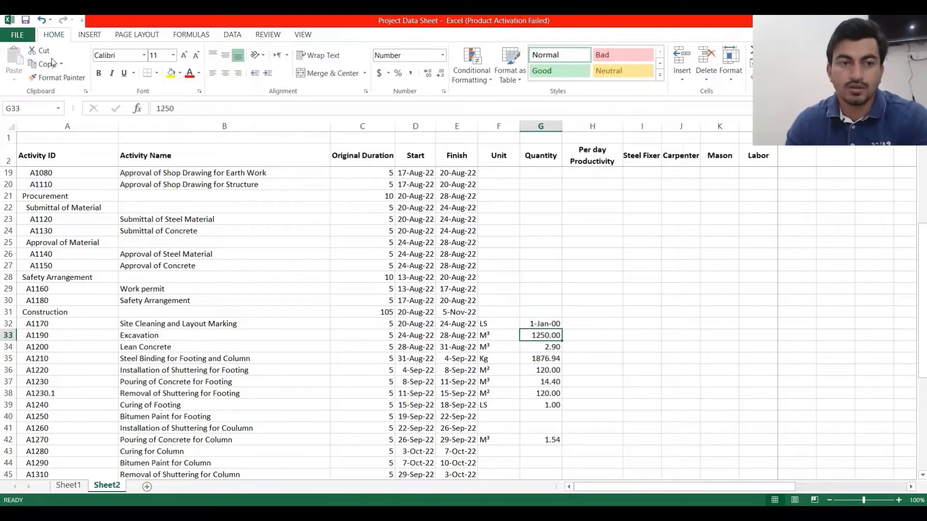
left_click(53, 78)
left_click(548, 324)
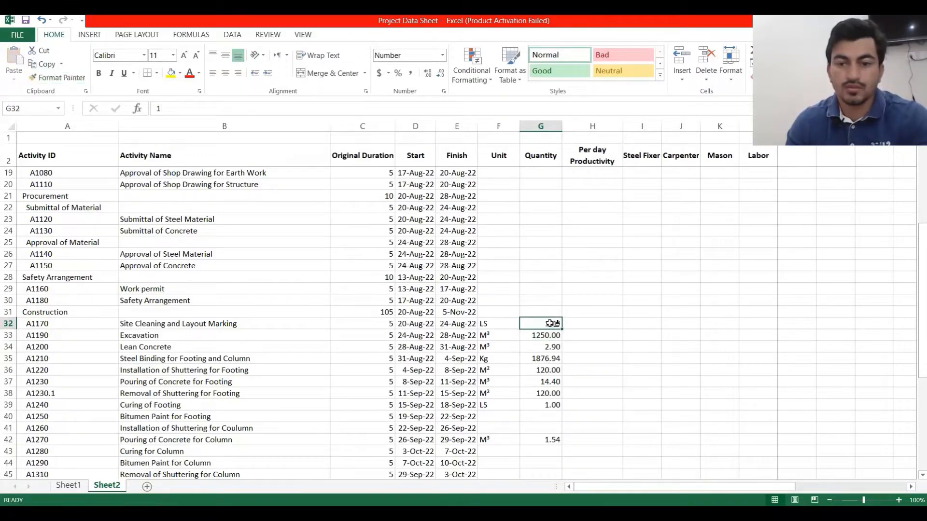
Copy the M² unit and 120.00 quantity from F38:G38 to Bitumen Paint for Footing in F40:G40.
left_click(495, 412)
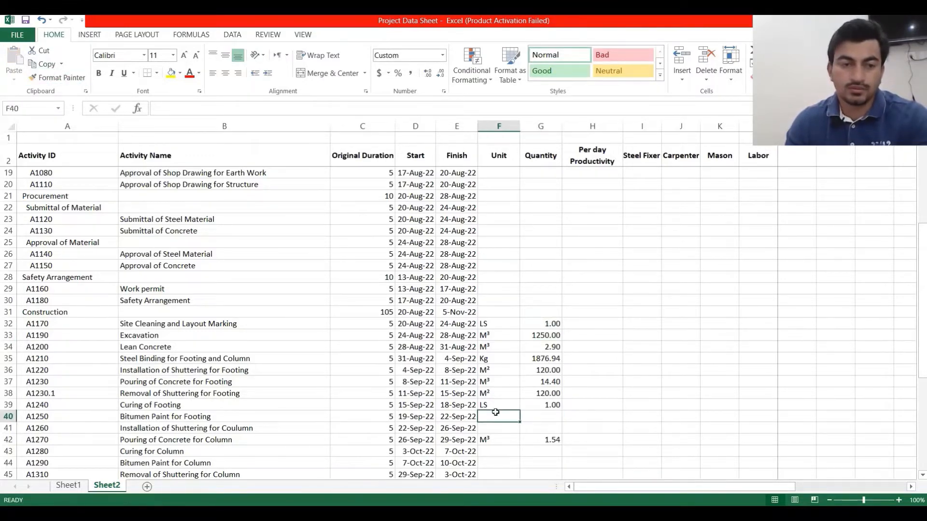
scroll(496, 412, "down", 2)
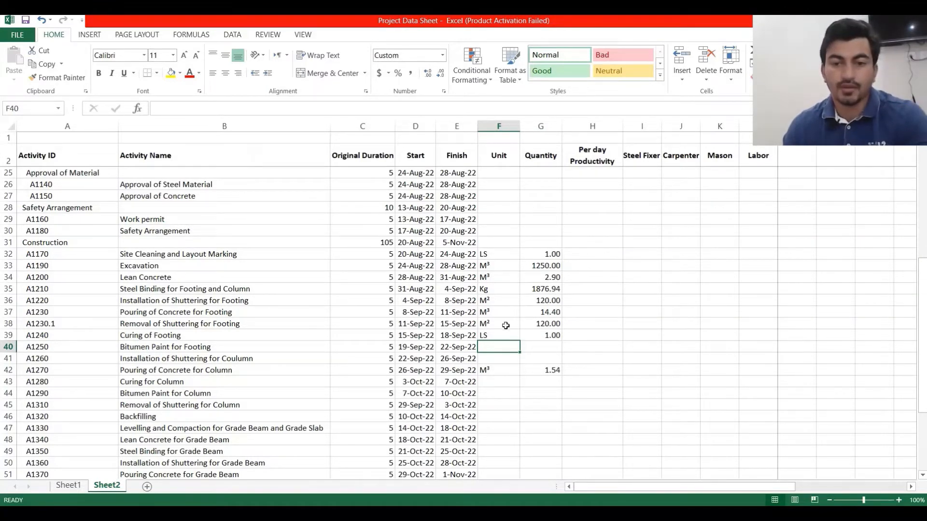
left_click_drag(502, 324, 531, 325)
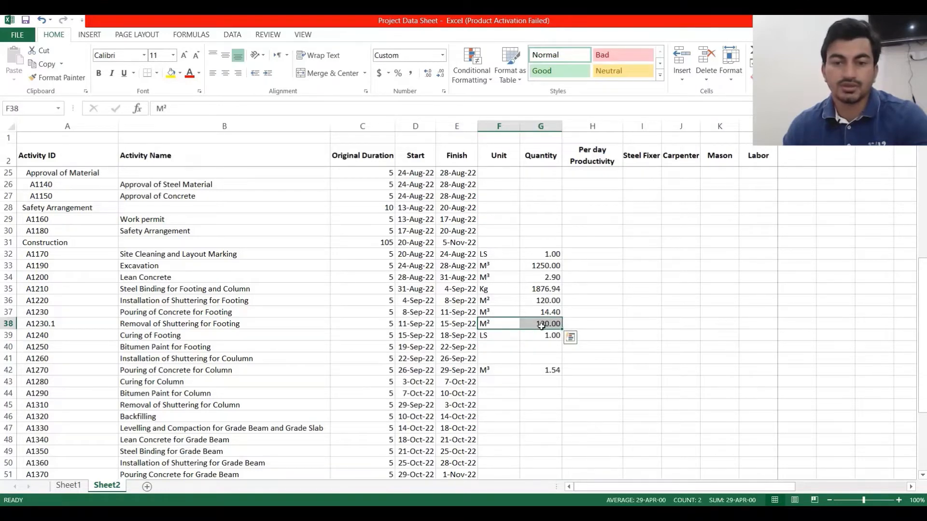
left_click(46, 67)
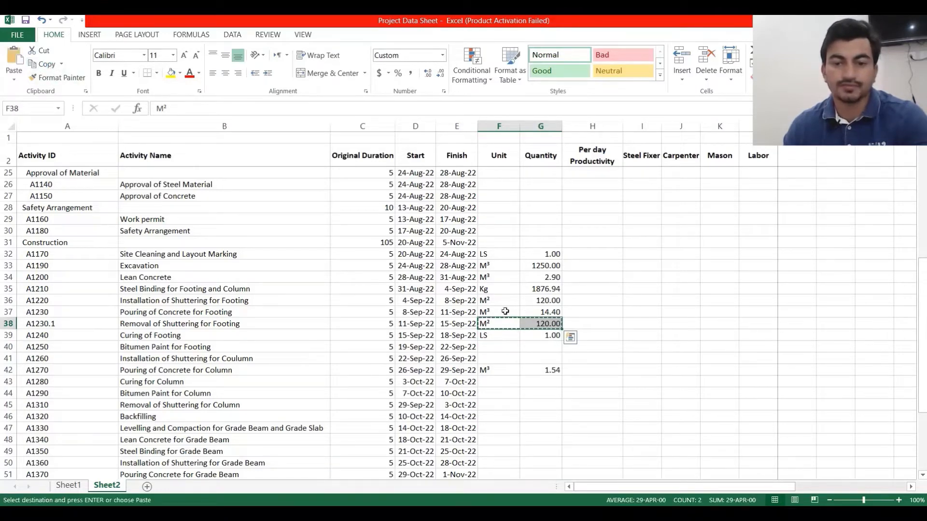
left_click(496, 346)
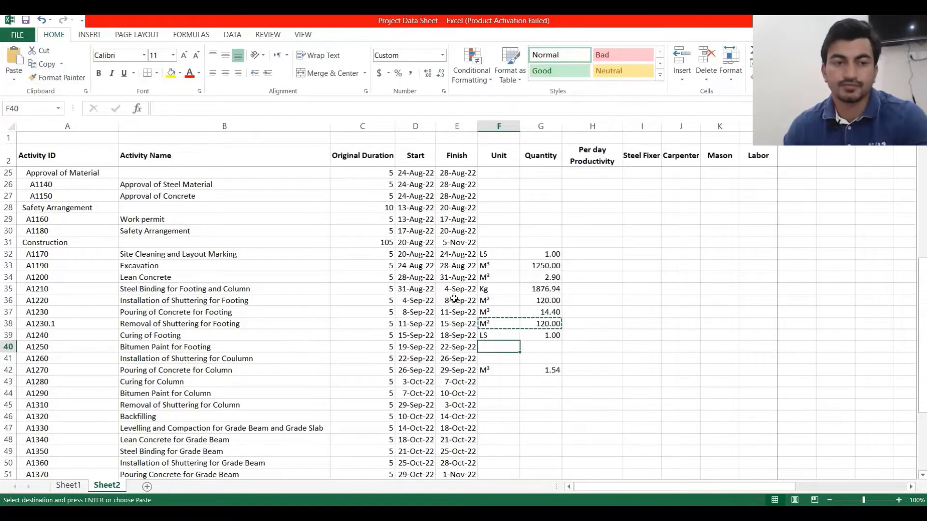
left_click(14, 57)
double_click(544, 348)
key("Escape")
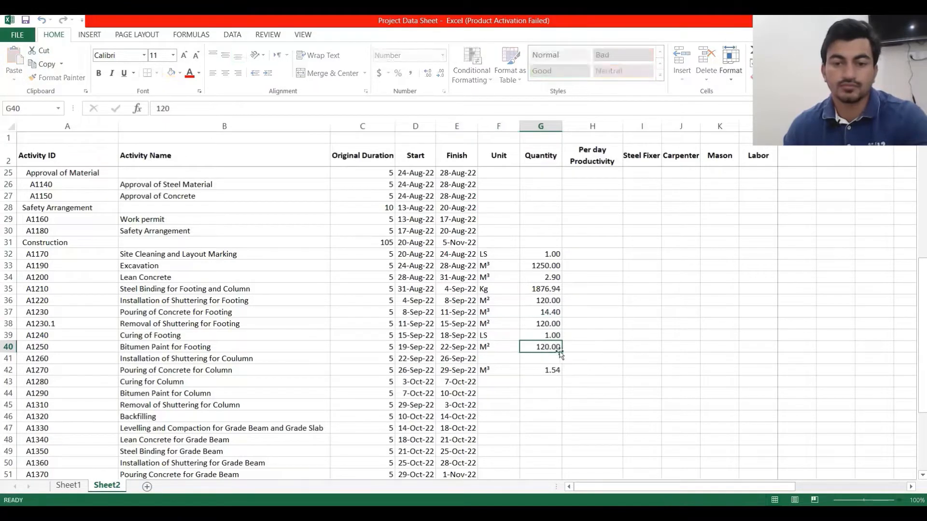
Copy the M² unit from F40 to Installation of Shuttering for Column in F41 and enter 80 as its quantity in G41.
left_click(497, 362)
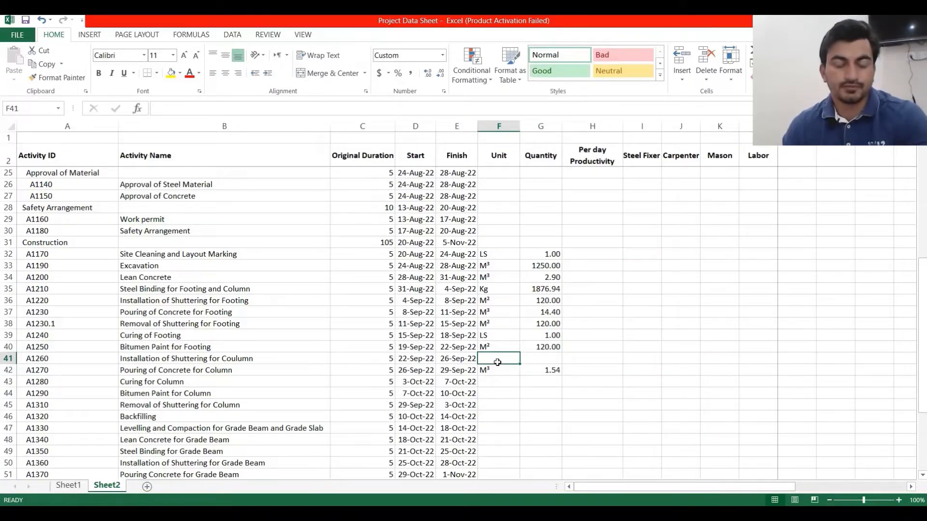
left_click(497, 344)
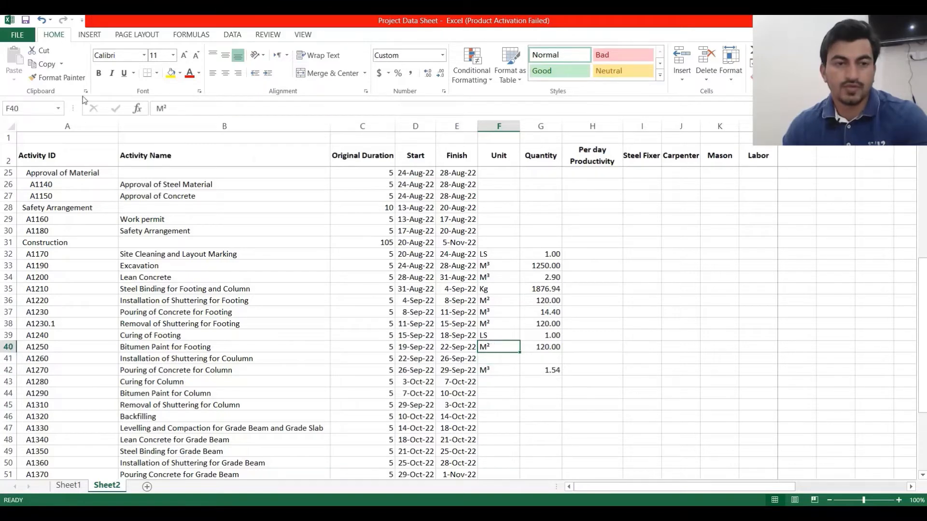
left_click(44, 64)
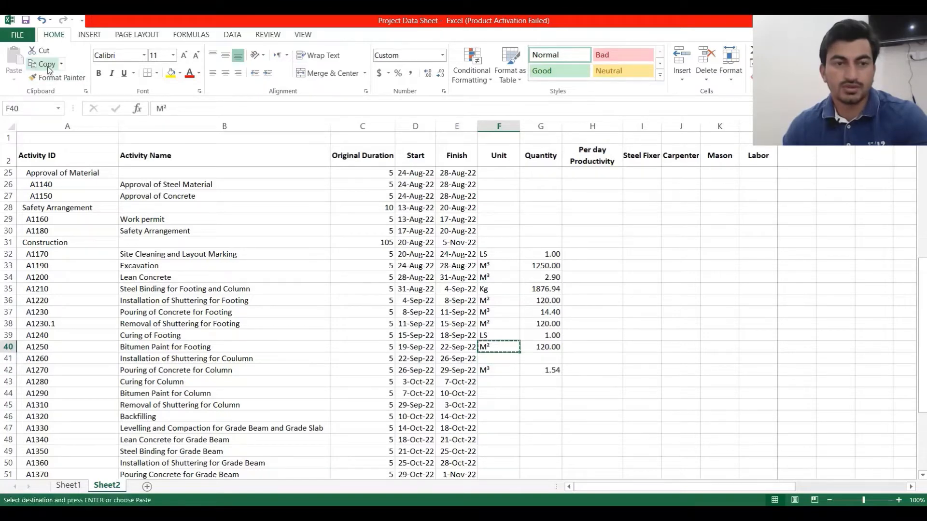
left_click(507, 359)
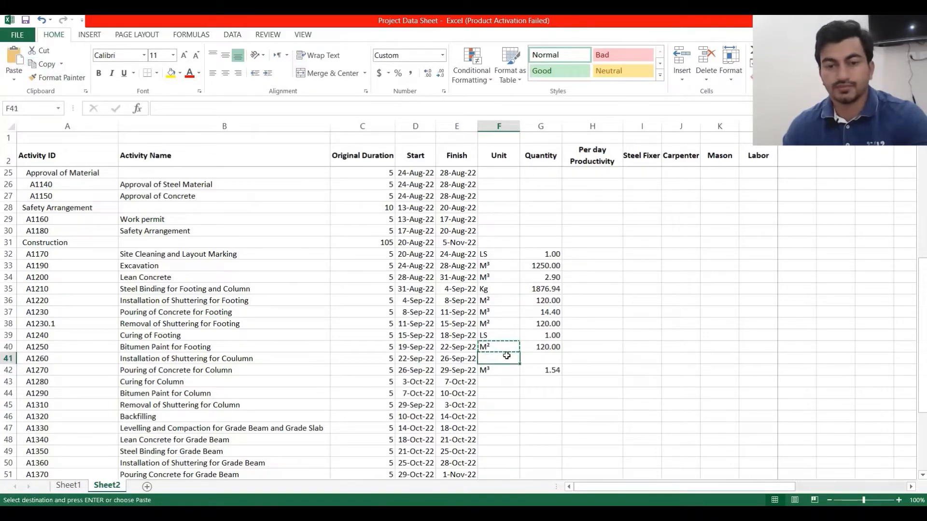
left_click(17, 56)
left_click(544, 359)
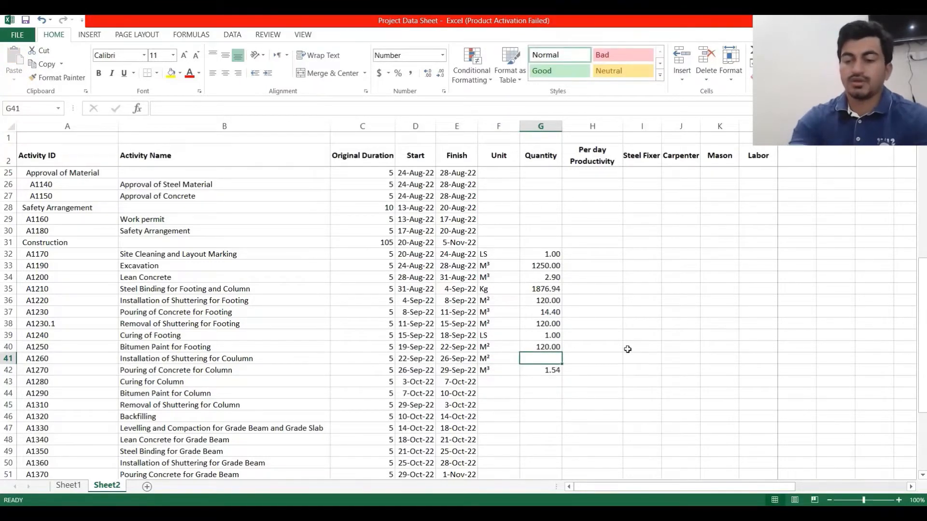
type("80")
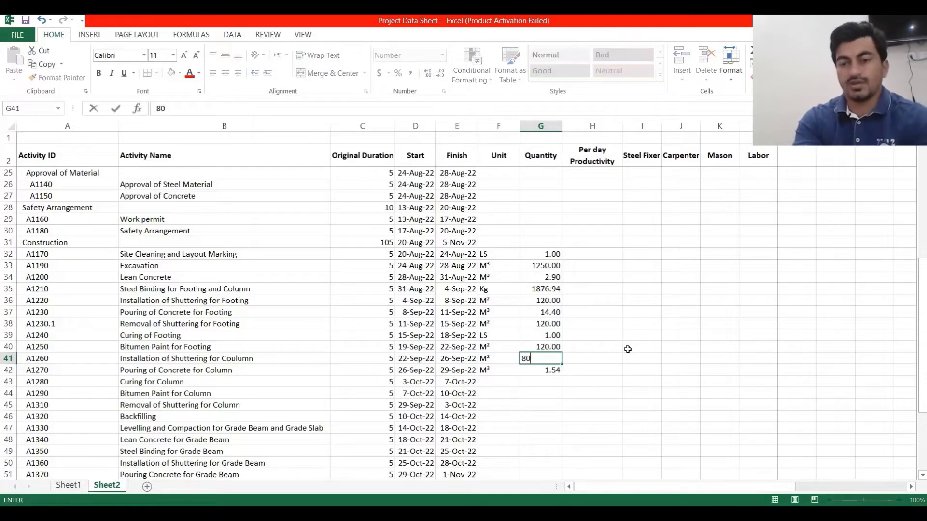
key("Return")
Center the unit entries in cells F32:F42 horizontally.
left_click(498, 379)
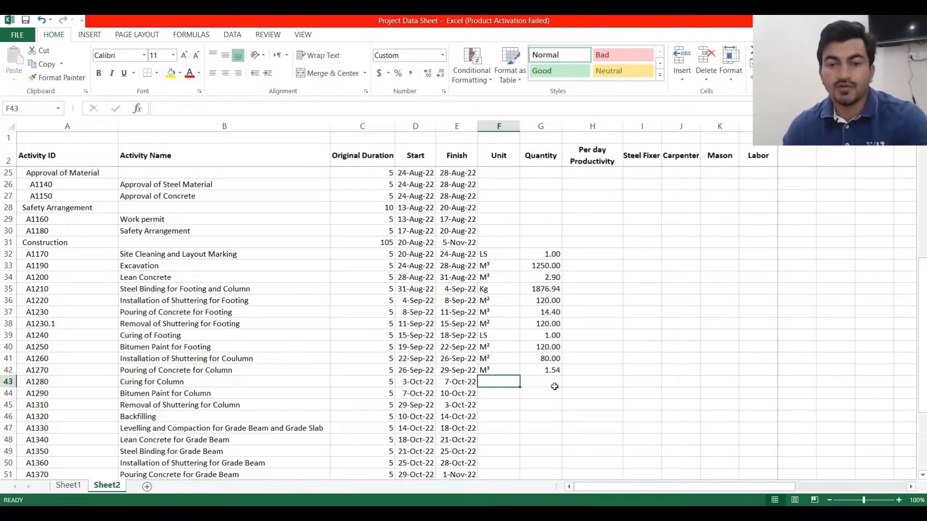
left_click_drag(493, 253, 492, 370)
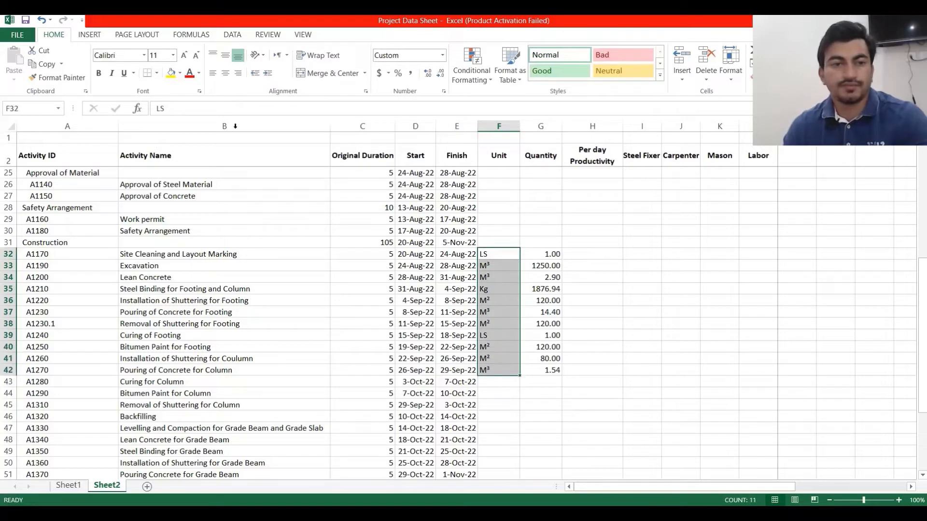
left_click(225, 74)
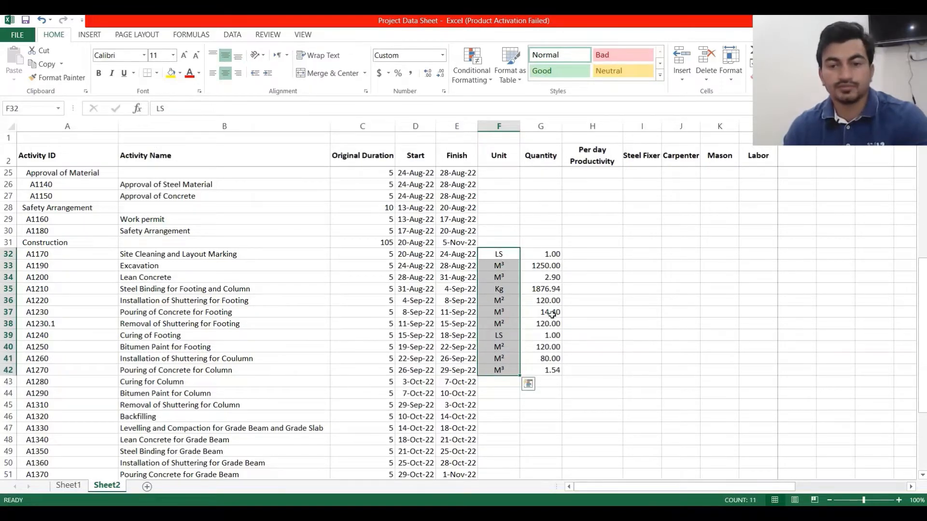
Enter the unit LS and quantity 1 for Curing for Column in F43:G43 and center the unit.
left_click(499, 381)
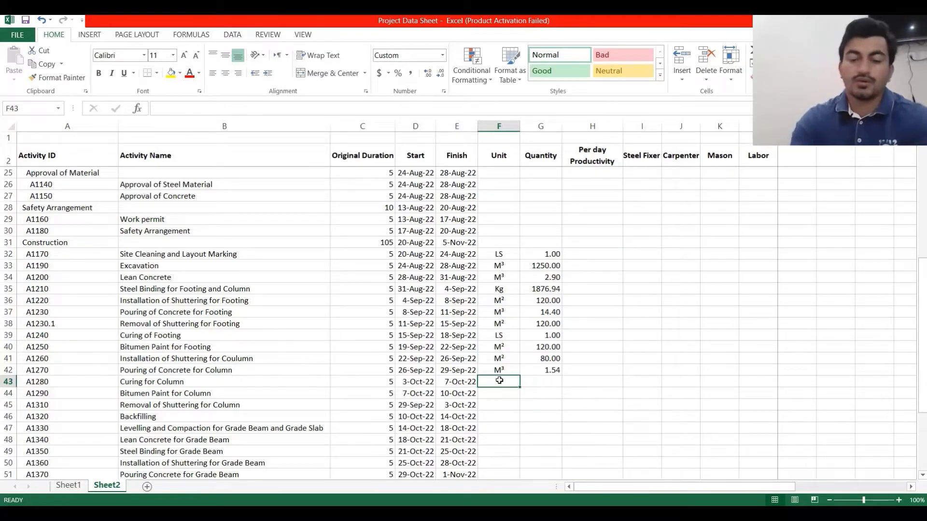
type("l")
key("Tab")
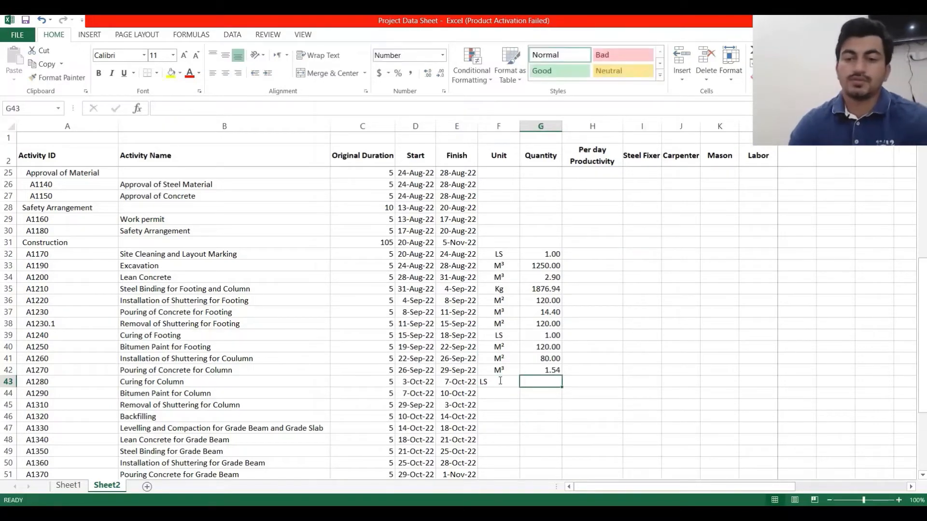
type("1")
key("Return")
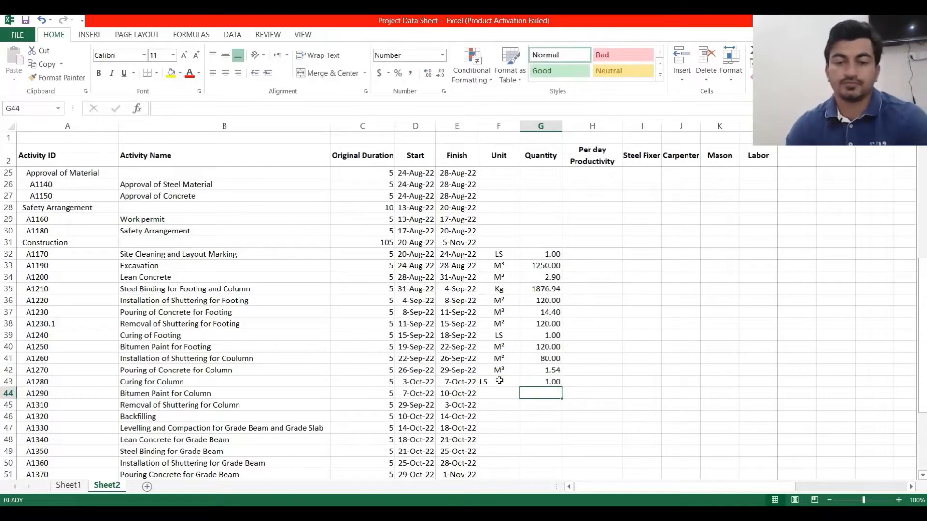
left_click(474, 411)
left_click(500, 379)
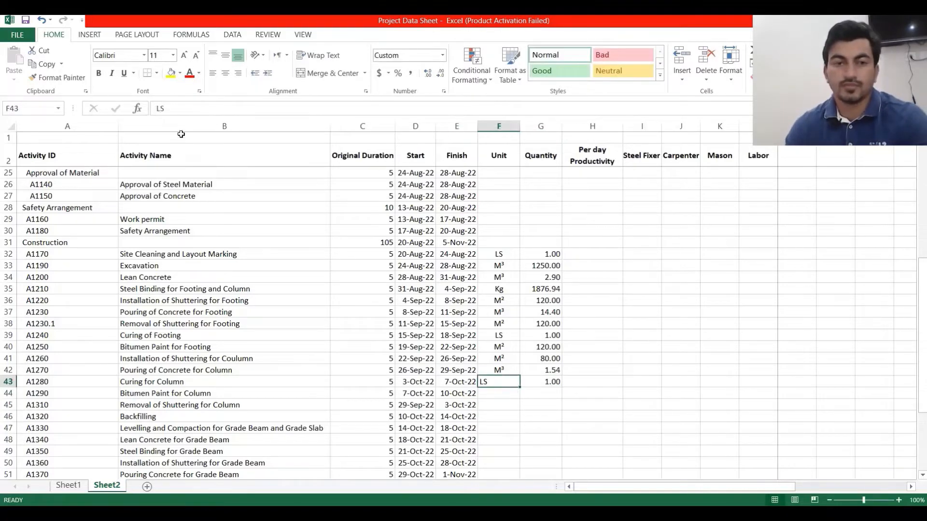
left_click(224, 74)
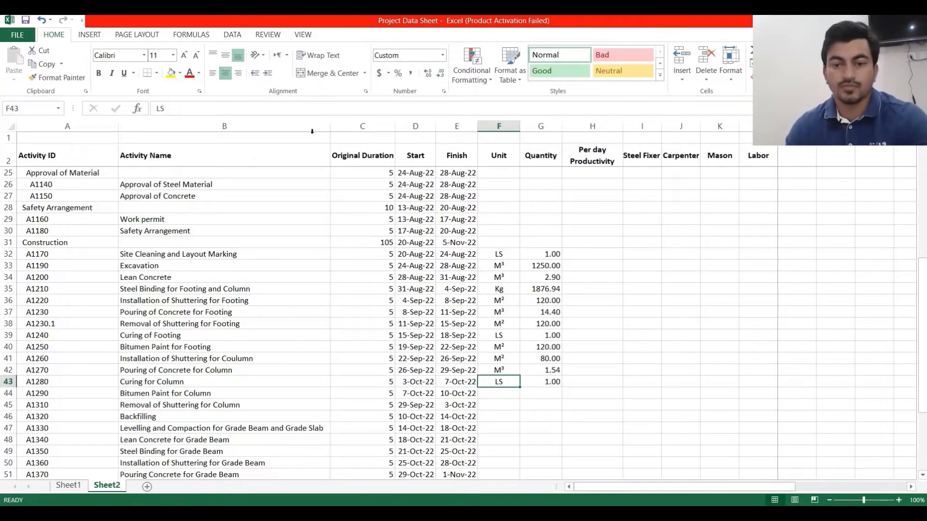
Copy the M² unit and 80.00 quantity from F41:G41 to Bitumen Paint for Column in F44:G44.
left_click(498, 393)
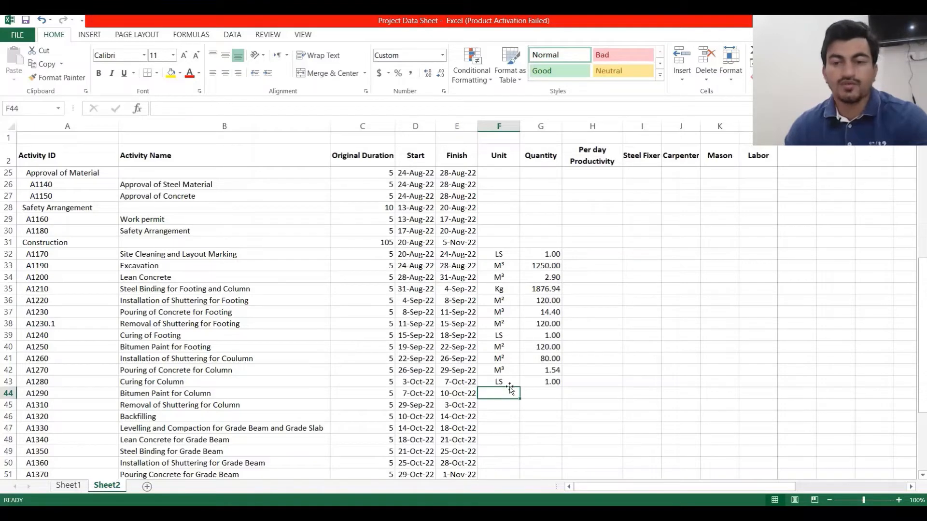
left_click_drag(504, 359, 539, 358)
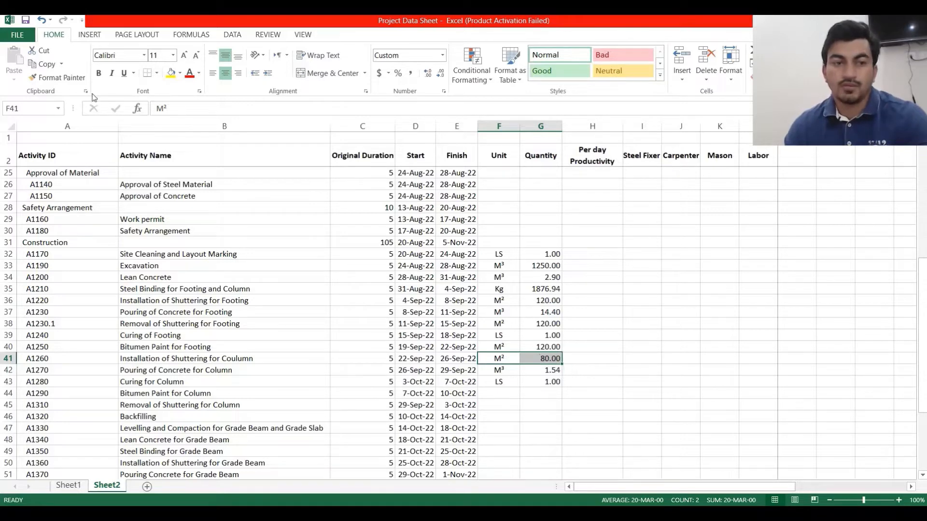
left_click(45, 64)
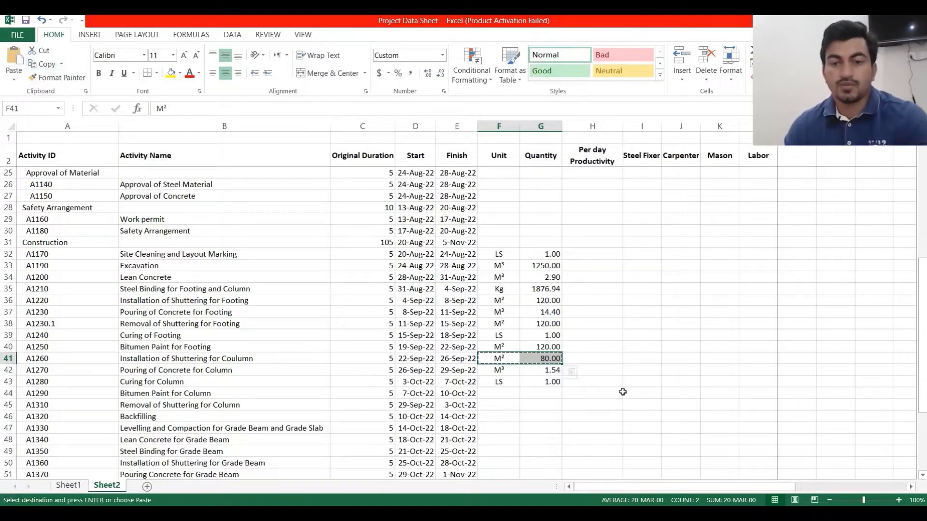
left_click(508, 393)
left_click(20, 59)
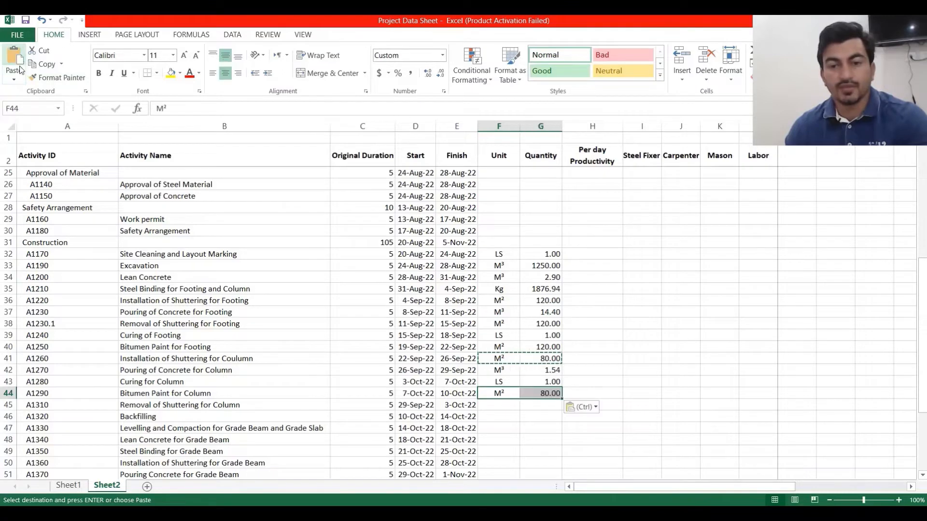
left_click(538, 392)
key("Escape")
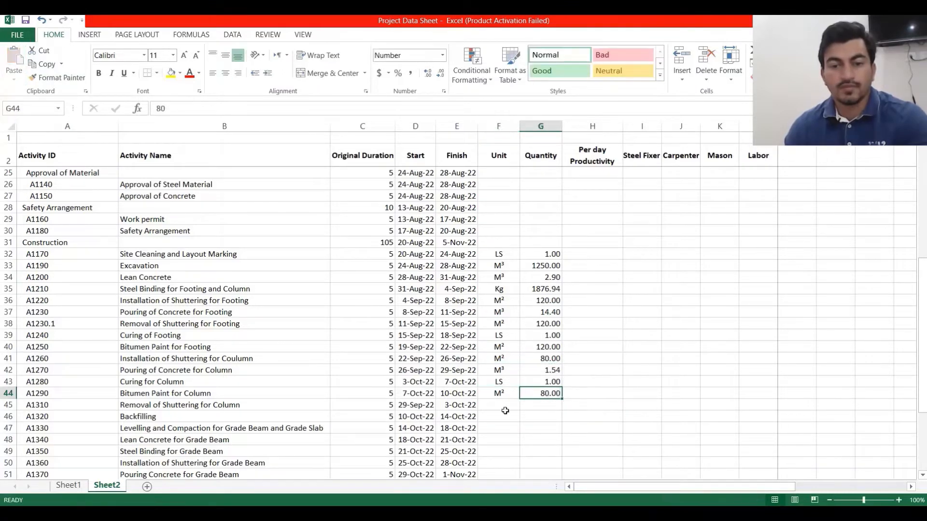
Copy the M² unit and 80.00 quantity from F44:G44 to Removal of Shuttering for Column in F45:G45.
left_click(502, 403)
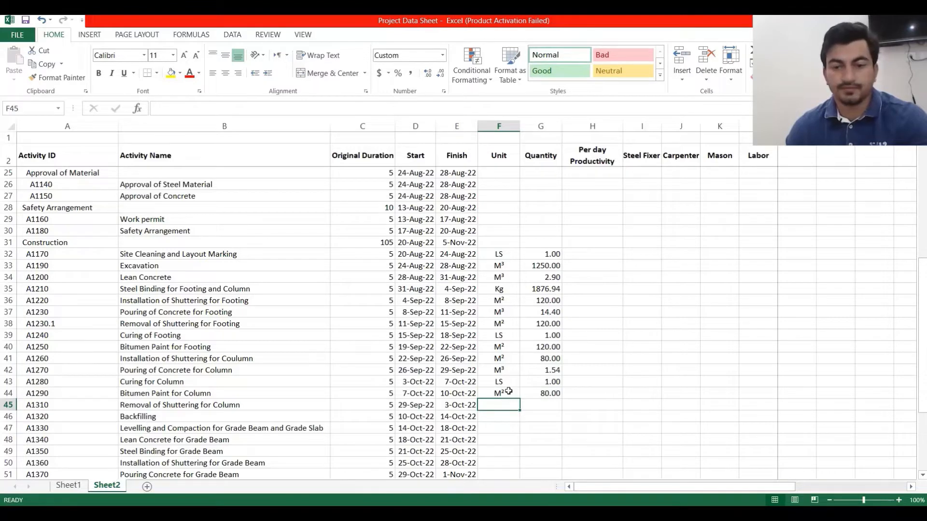
left_click_drag(508, 391, 540, 390)
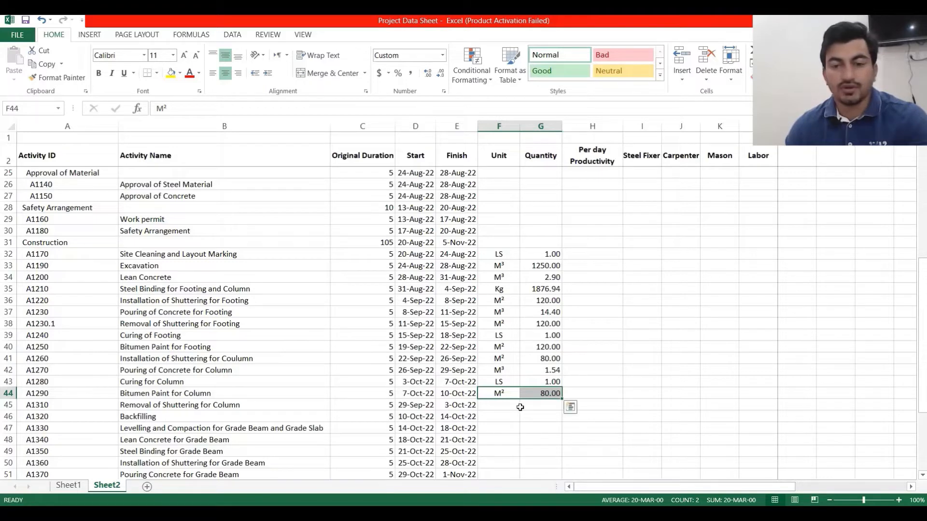
left_click(43, 63)
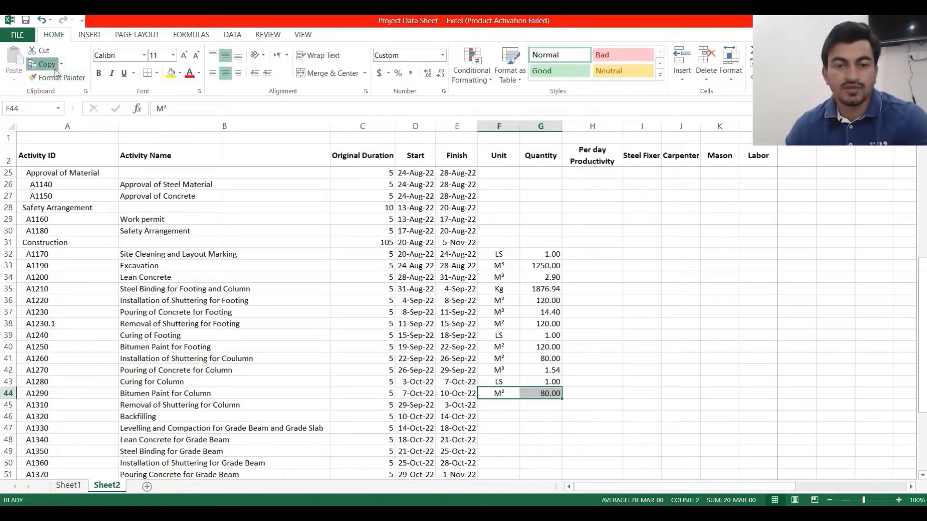
left_click(496, 415)
left_click(496, 406)
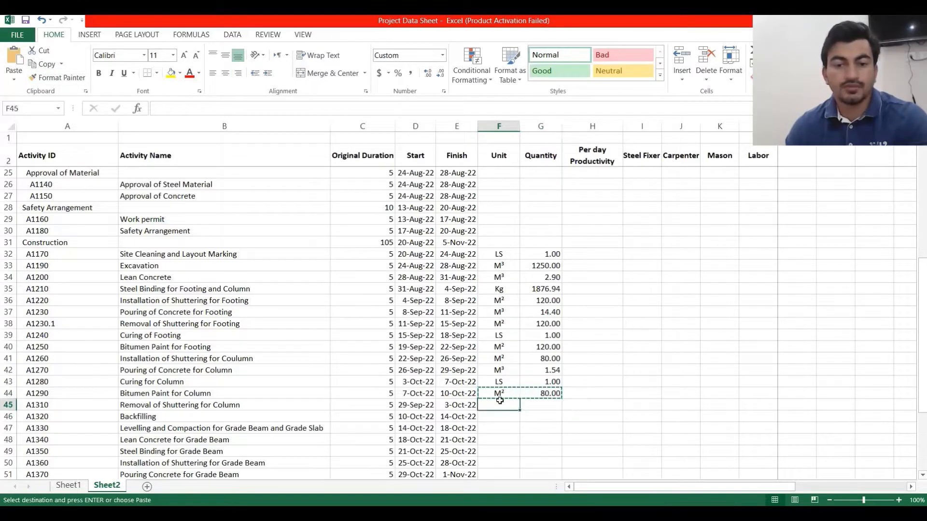
left_click(14, 55)
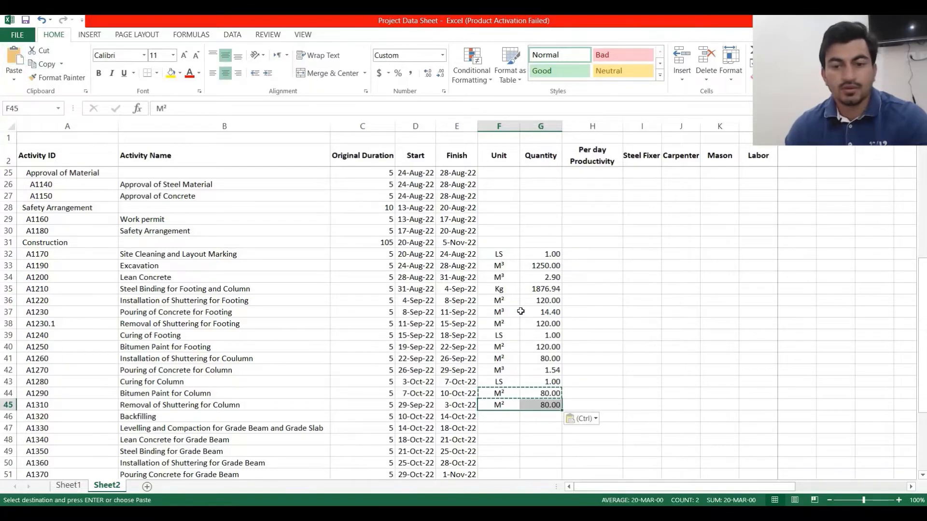
left_click(550, 405)
double_click(551, 405)
key("Escape")
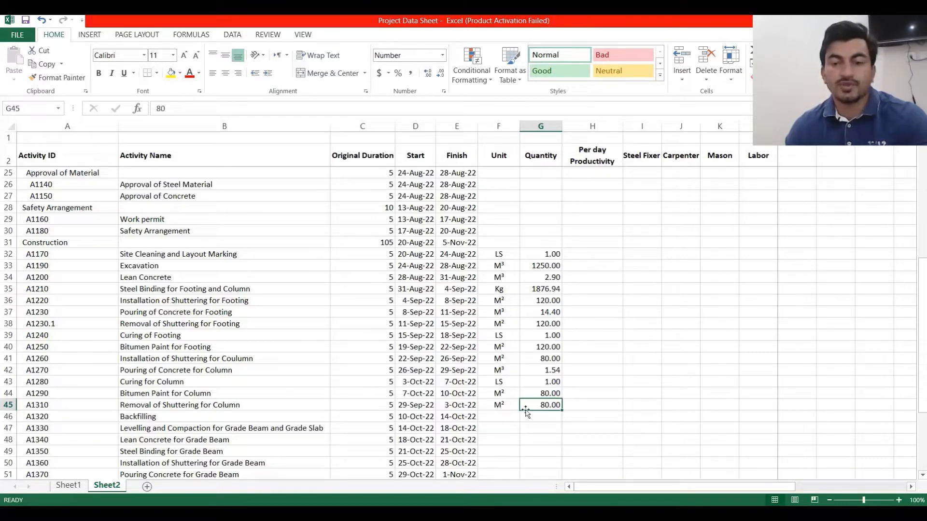
left_click_drag(205, 392, 207, 405)
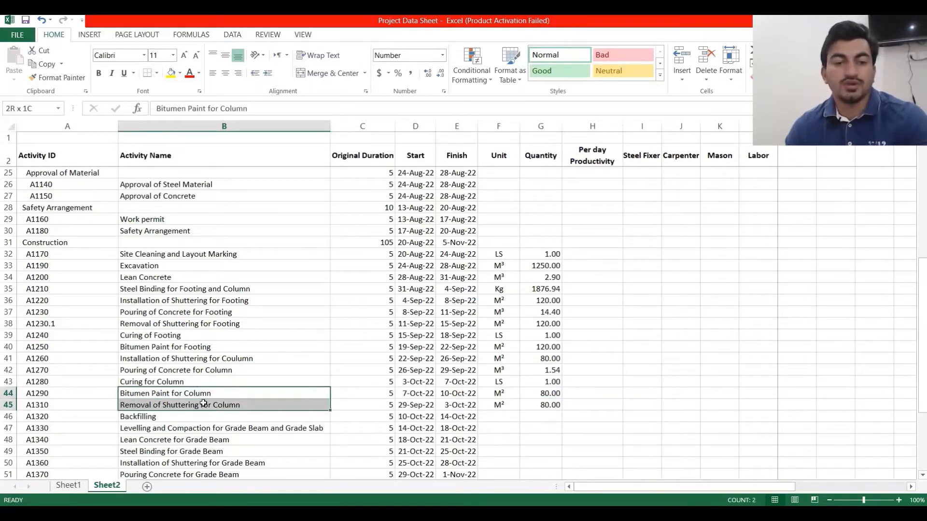
Copy the Excavation unit M³ and quantity 1250.00 from F33:G33 to Backfilling in F46:G46.
left_click(511, 413)
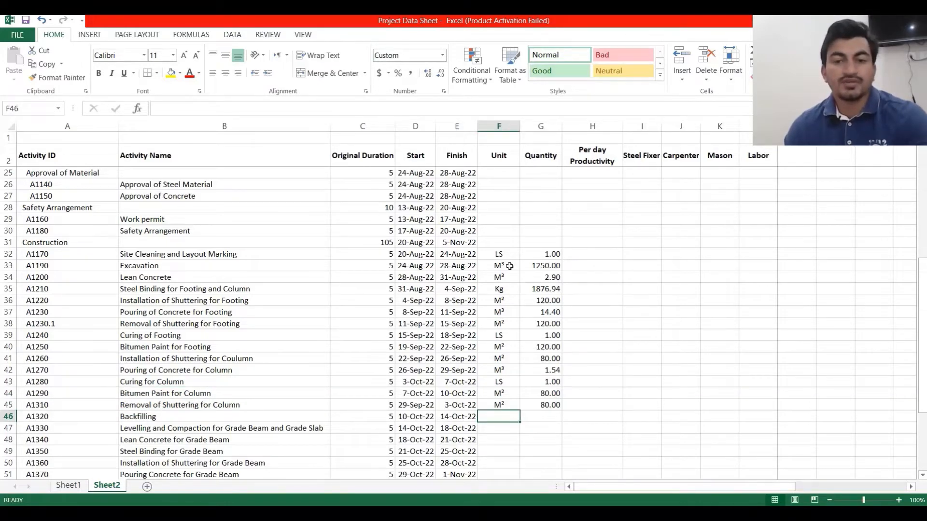
left_click_drag(509, 266, 541, 266)
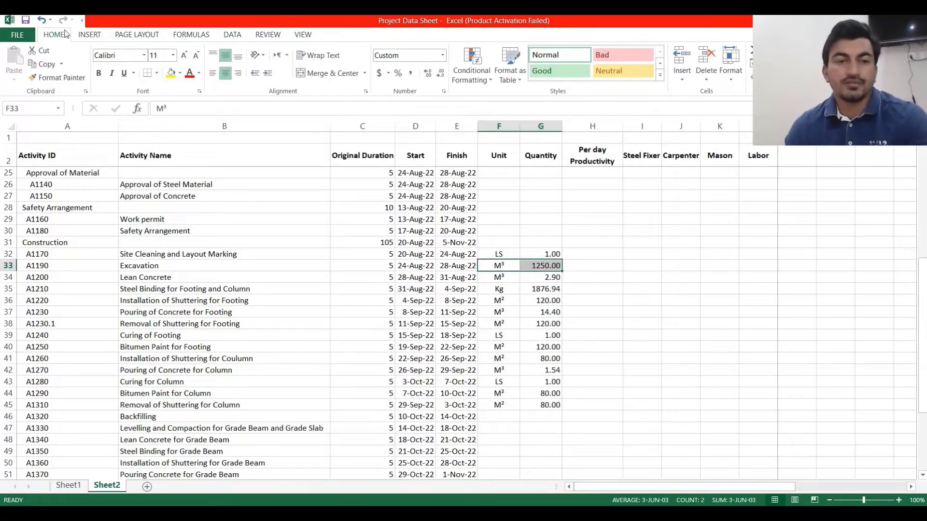
left_click(43, 63)
left_click(490, 416)
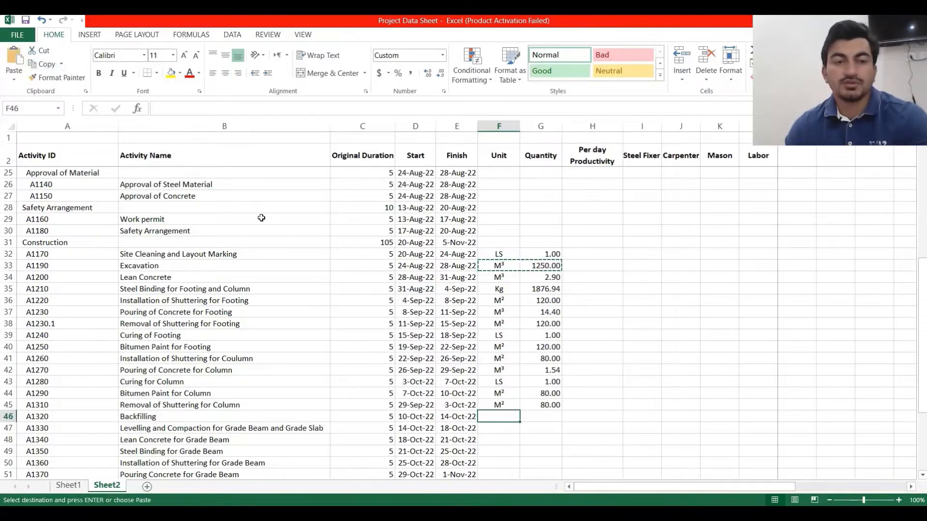
left_click(14, 58)
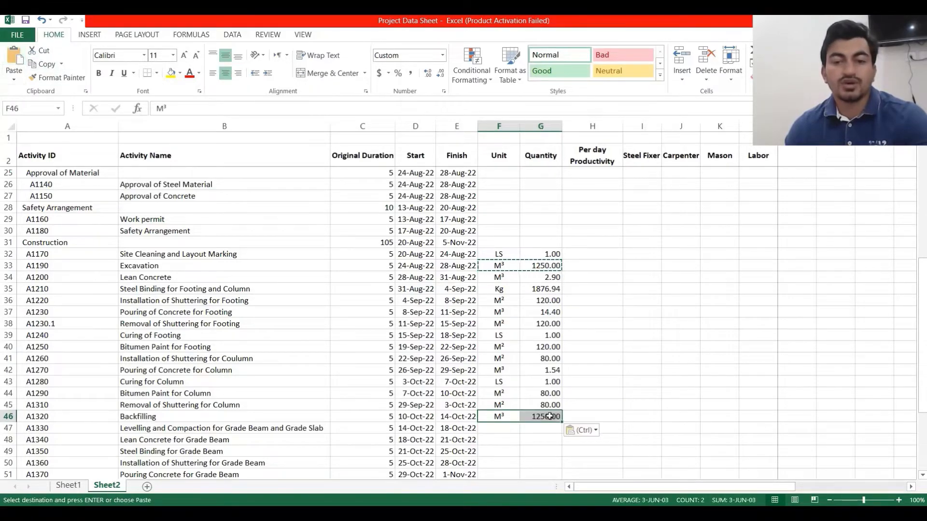
left_click(549, 416)
key("Escape")
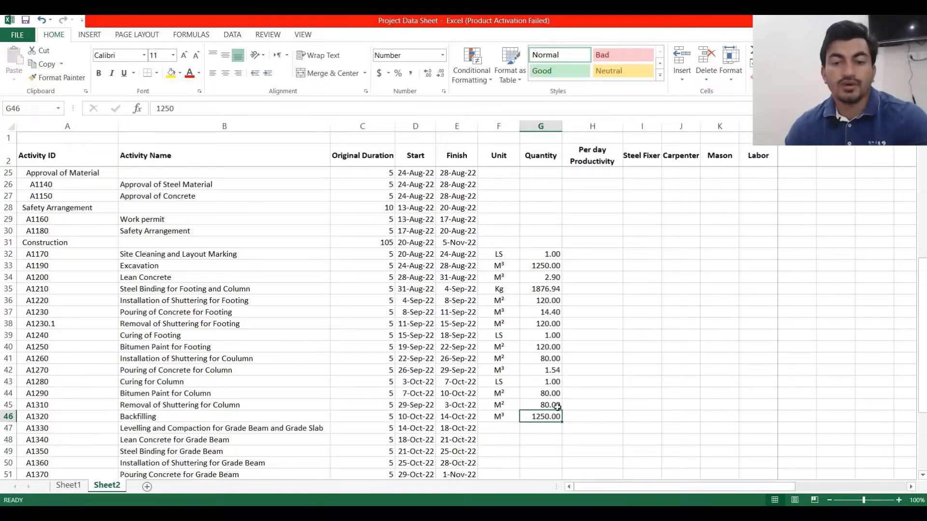
Change the Backfilling quantity in G46 to the formula =1250-G37-G42, deducting the footing and column concrete volumes.
left_click(157, 108)
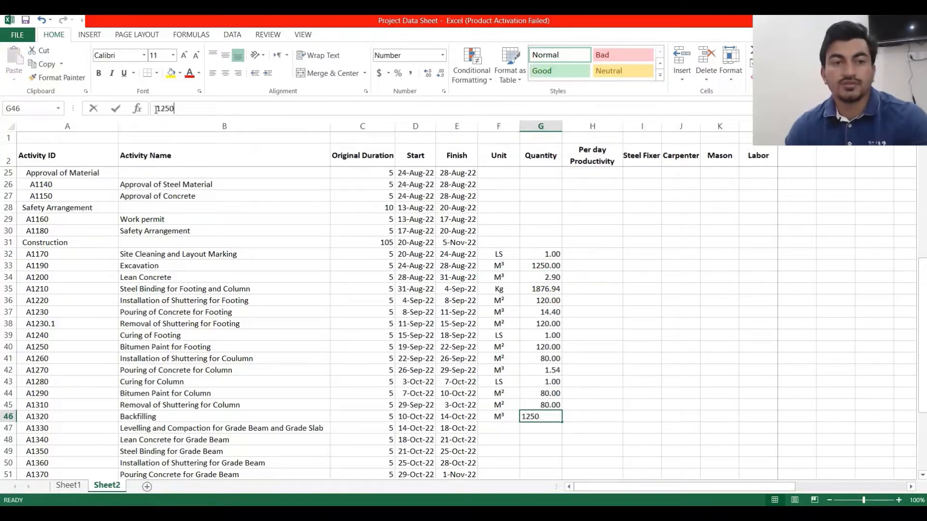
type("=1250")
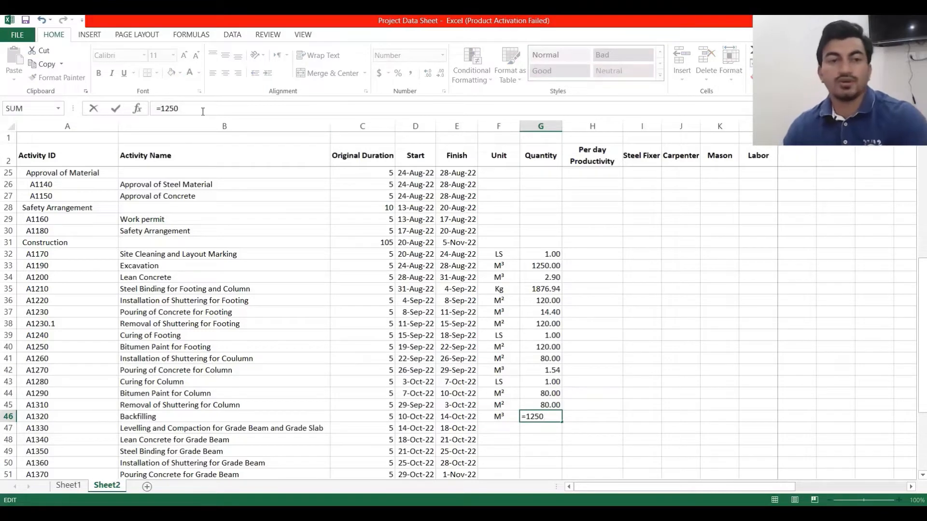
type("-")
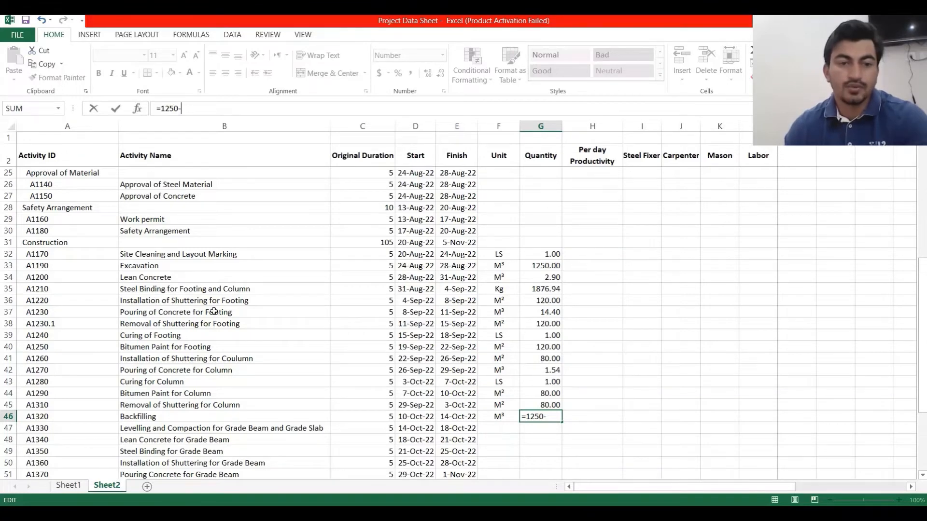
left_click(544, 311)
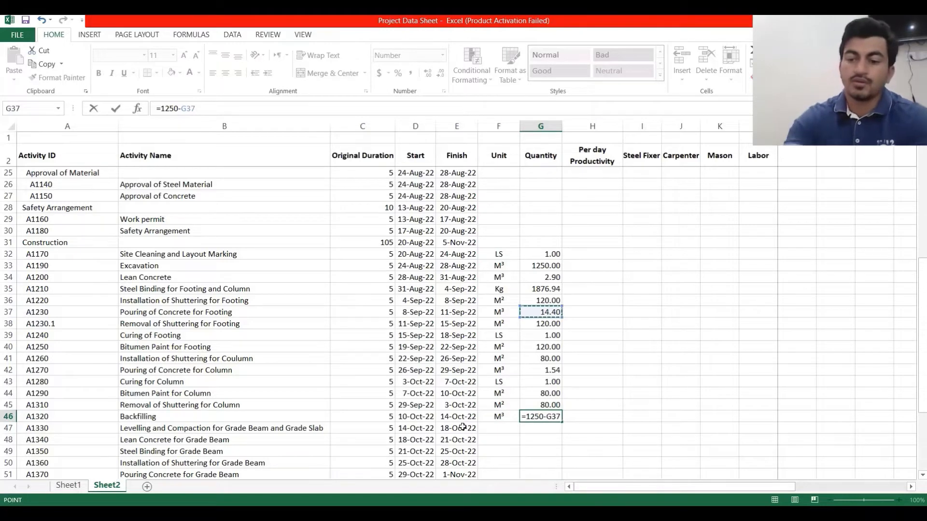
type("-")
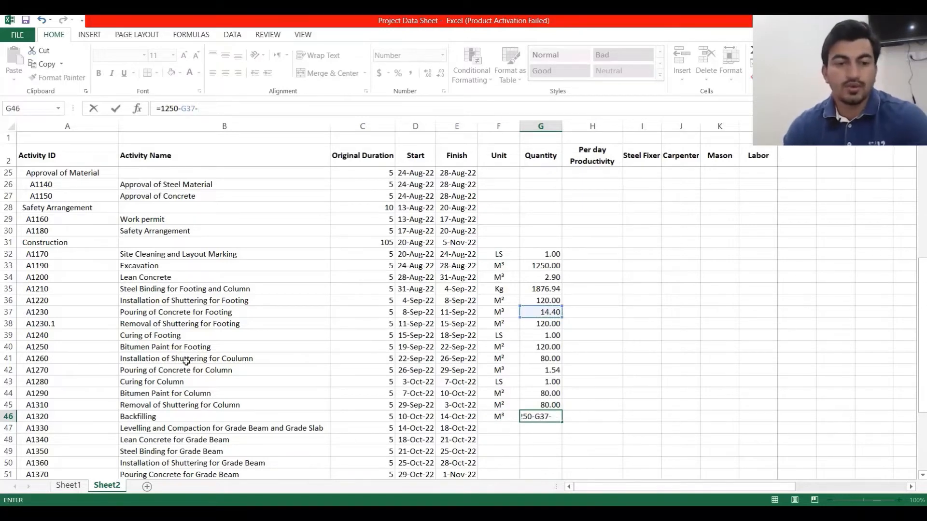
left_click(543, 370)
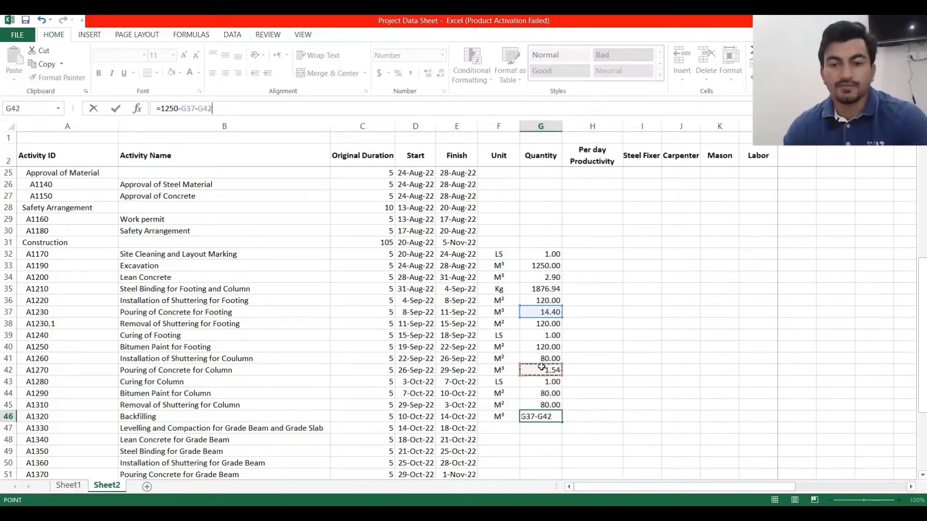
key("Return")
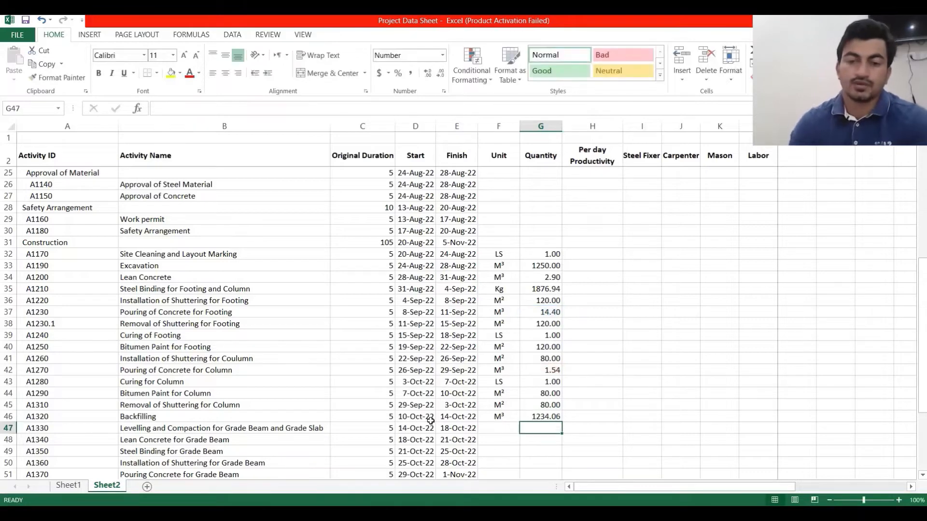
left_click(542, 417)
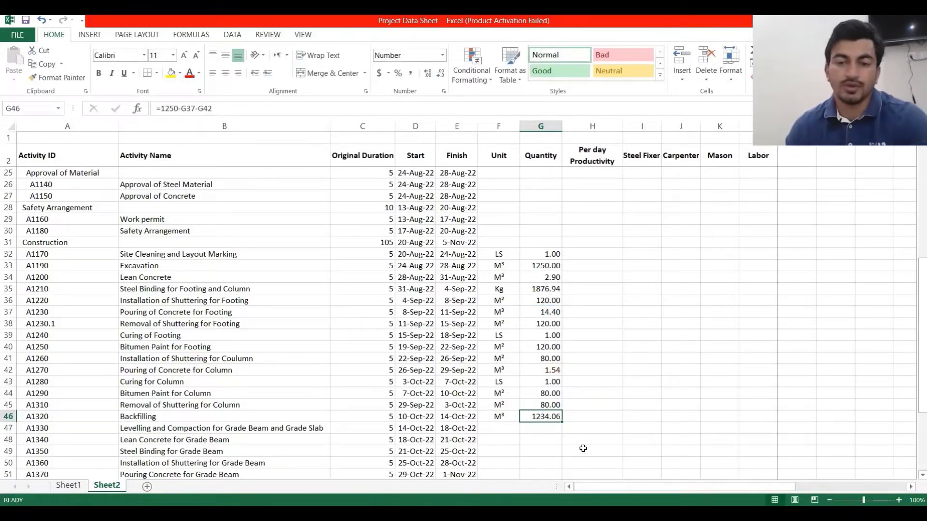
Enter unit LS and quantity 1 for Levelling and Compaction in F47:G47, centering both cells horizontally and vertically.
left_click(506, 428)
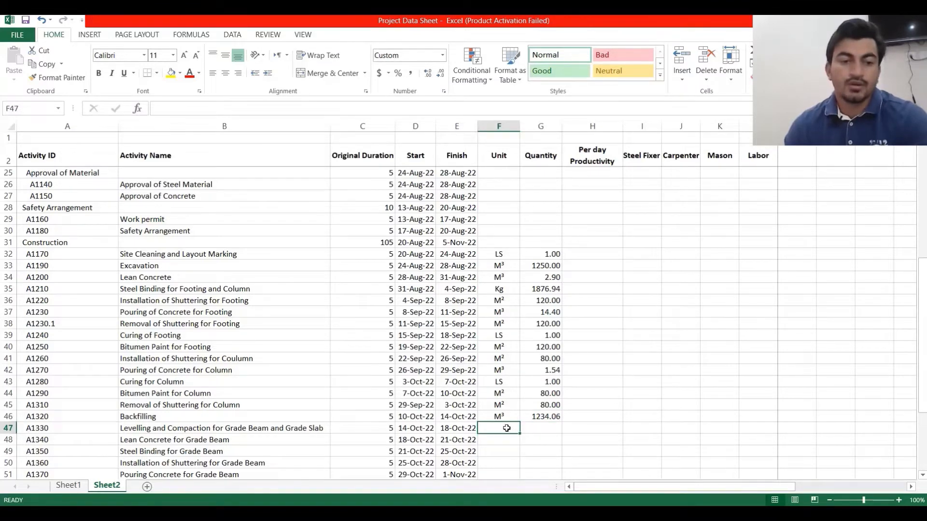
scroll(506, 428, "down", 2)
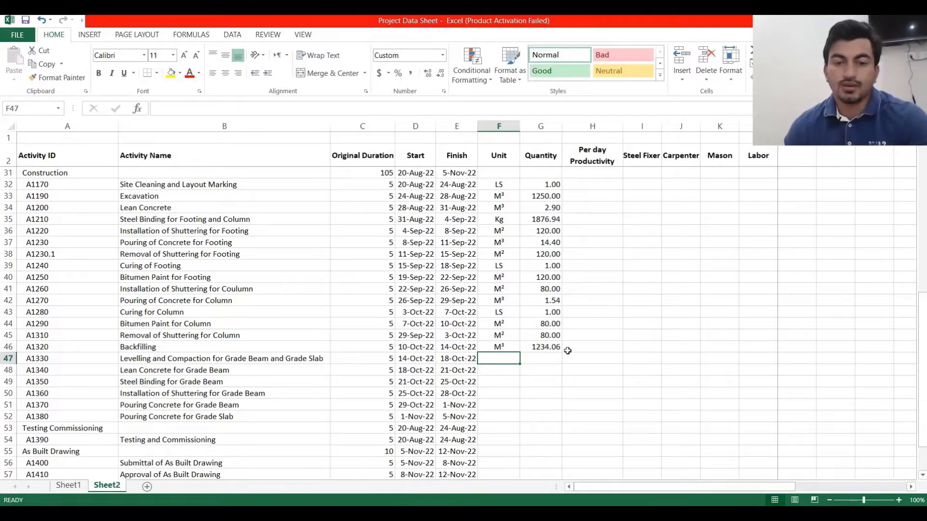
type("lS")
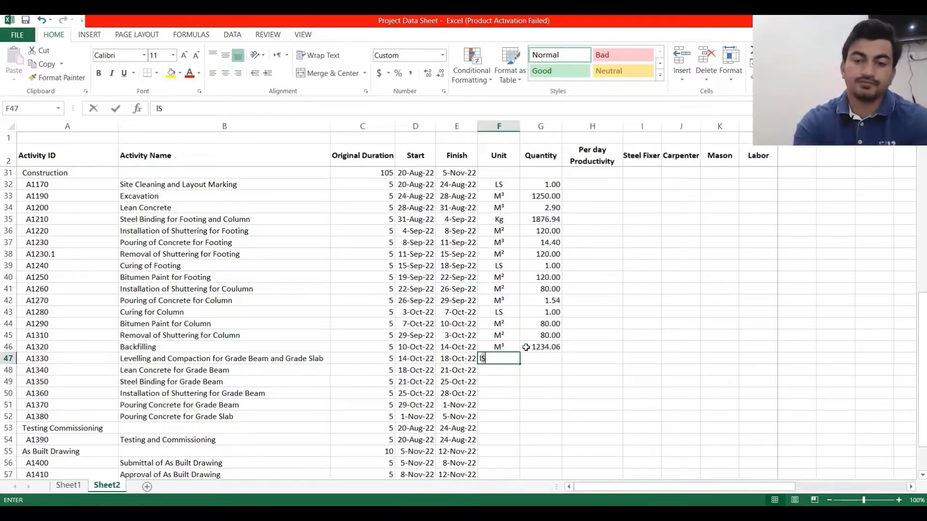
key("Tab")
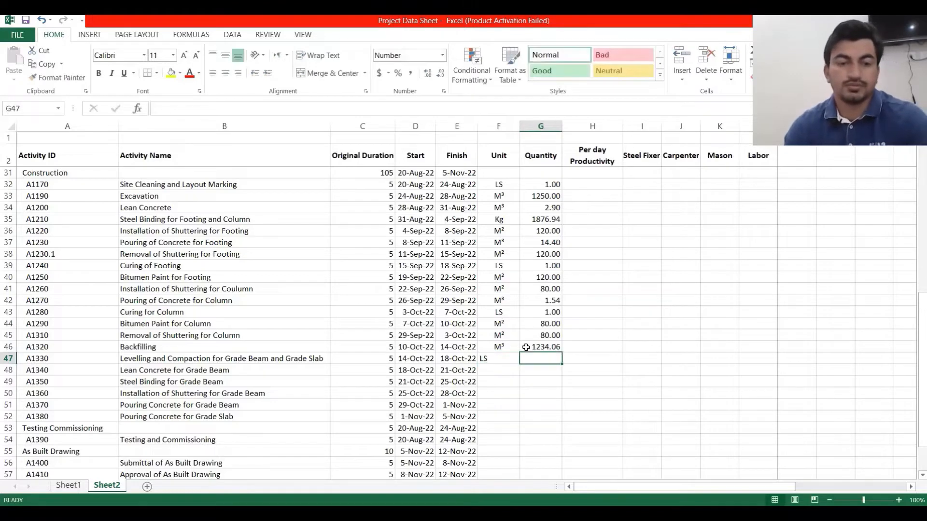
type("1")
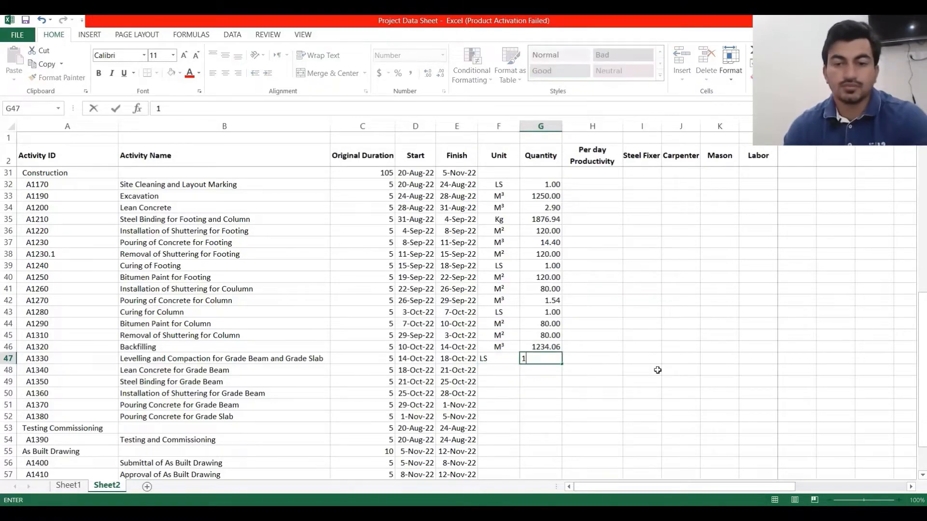
left_click(509, 370)
left_click_drag(502, 359, 545, 359)
left_click(225, 73)
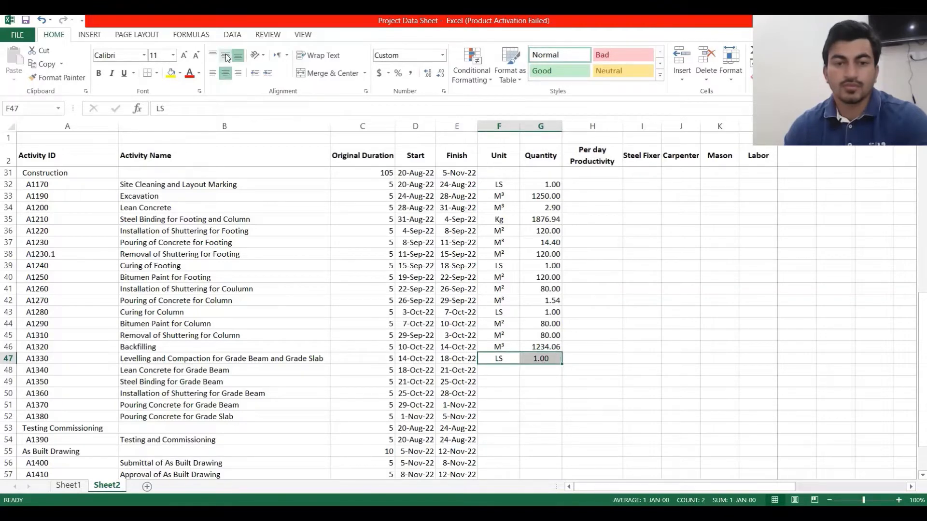
left_click(225, 55)
Enter unit LS and quantity 1 for Lean Concrete for Grade Beam in F48:G48 and center both cells horizontally.
left_click(502, 368)
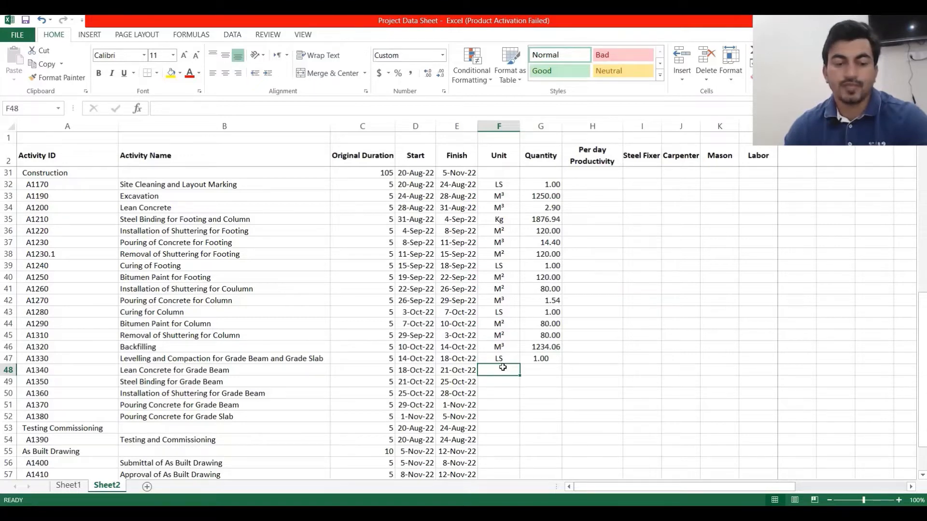
type("LS")
left_click(528, 369)
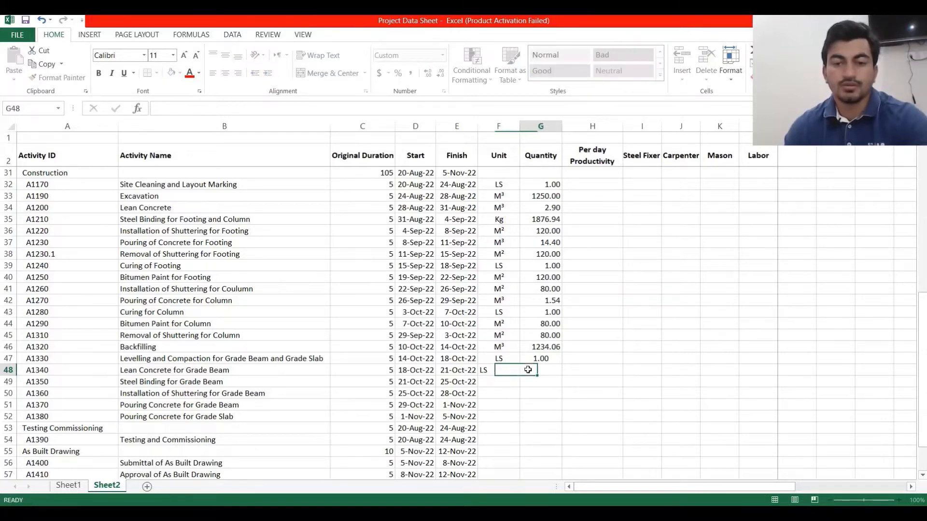
type("1")
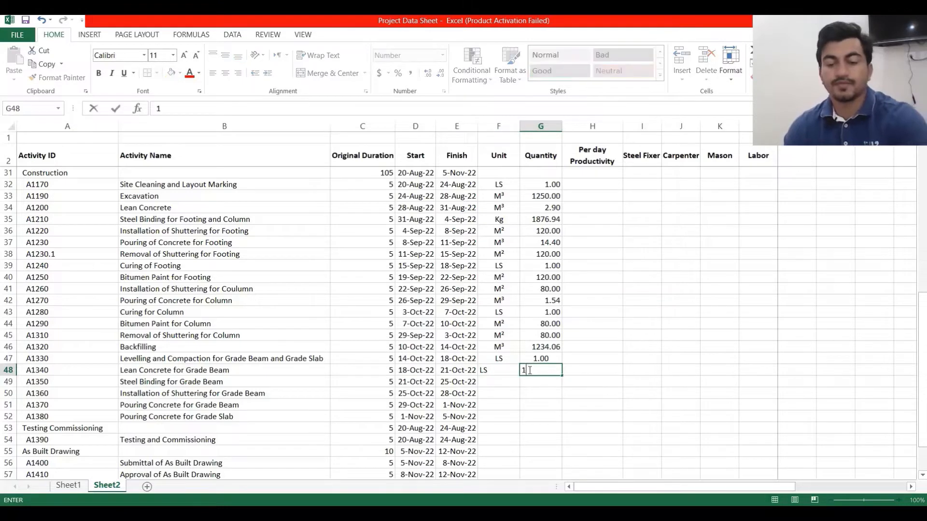
key("Return")
left_click(502, 357)
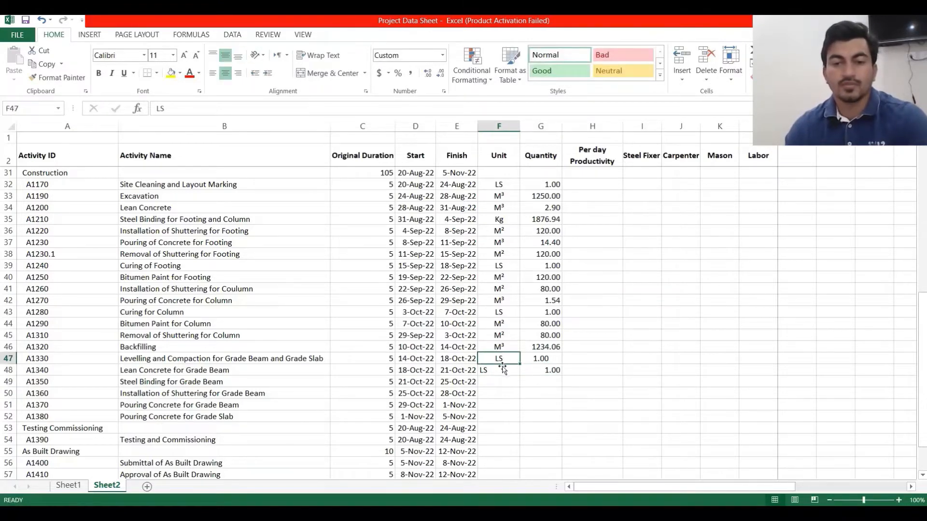
left_click_drag(502, 373, 542, 372)
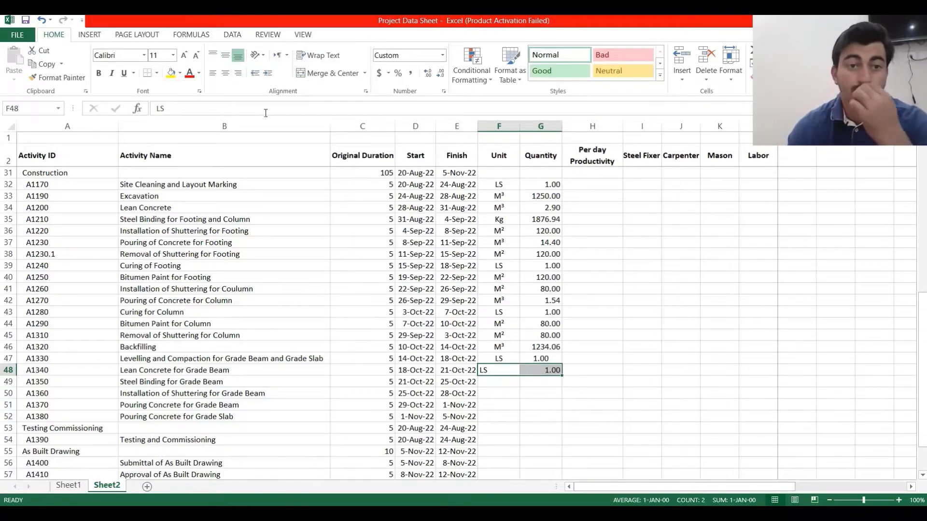
left_click(225, 74)
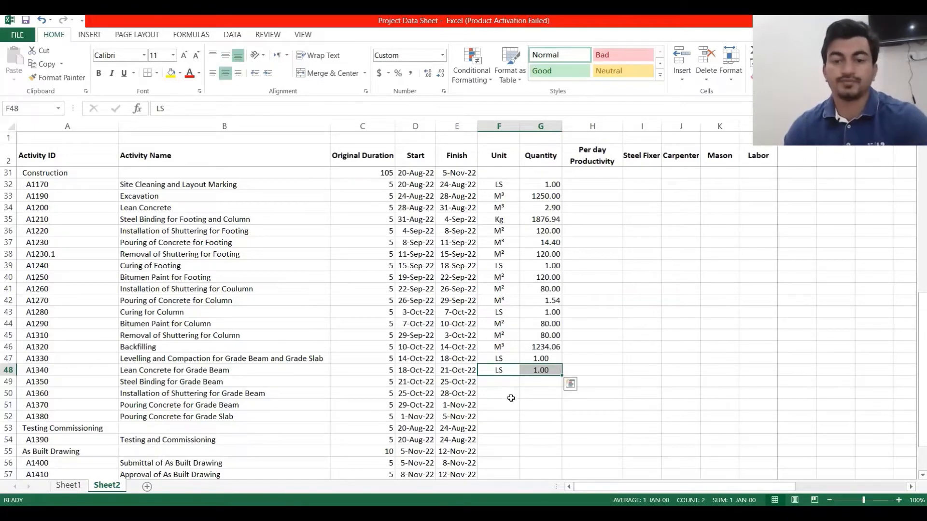
Copy the M³ unit from F37 to Pouring Concrete for Grade Beam in F51.
left_click(504, 381)
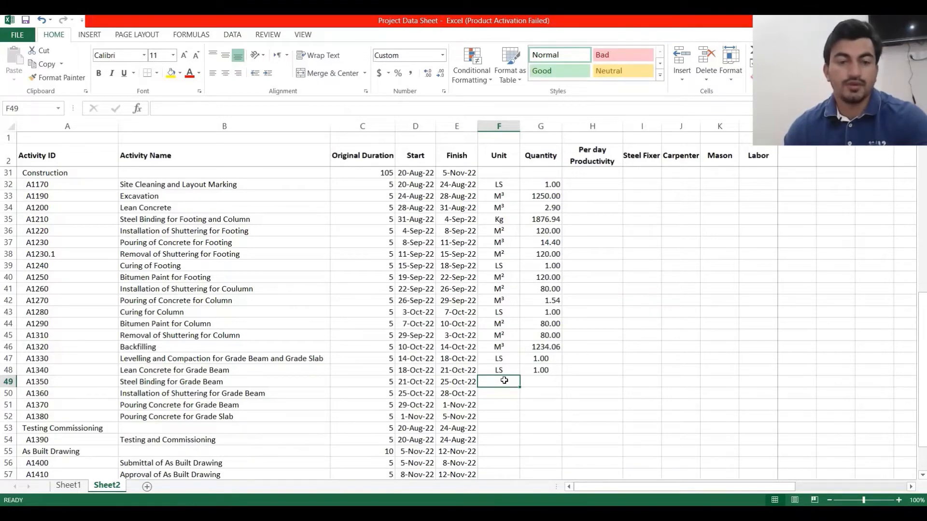
left_click(213, 409)
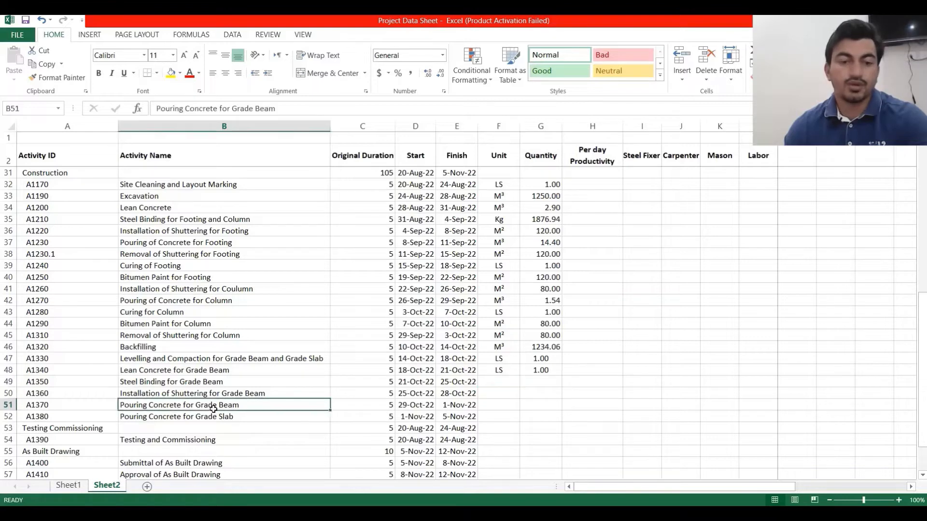
left_click(511, 405)
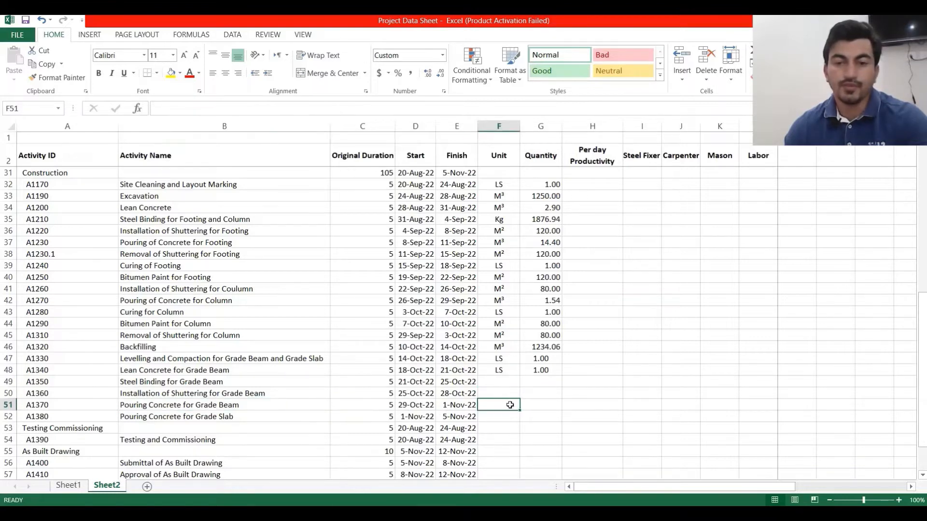
left_click(504, 240)
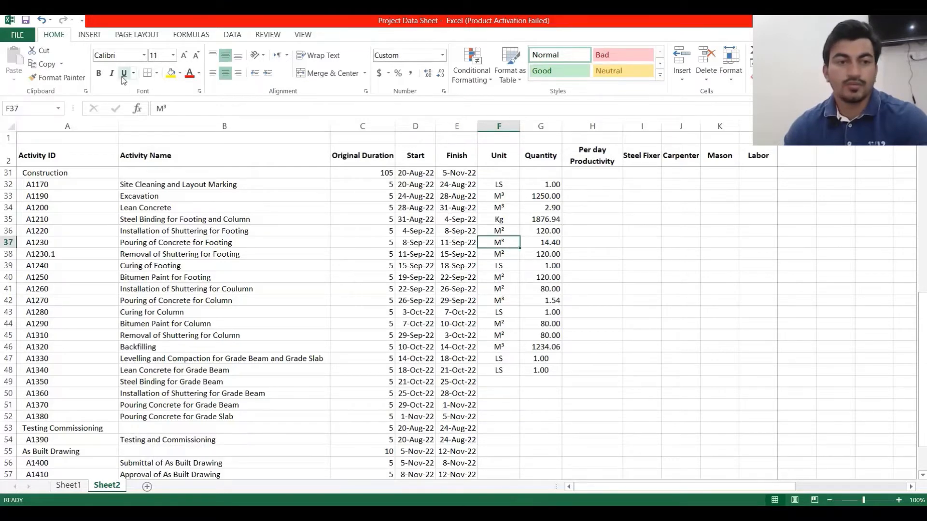
left_click(43, 64)
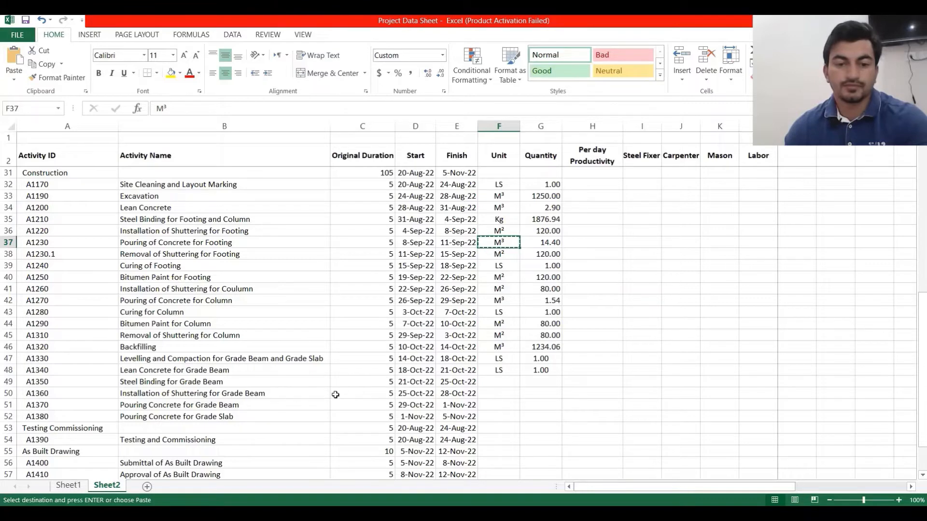
left_click(500, 405)
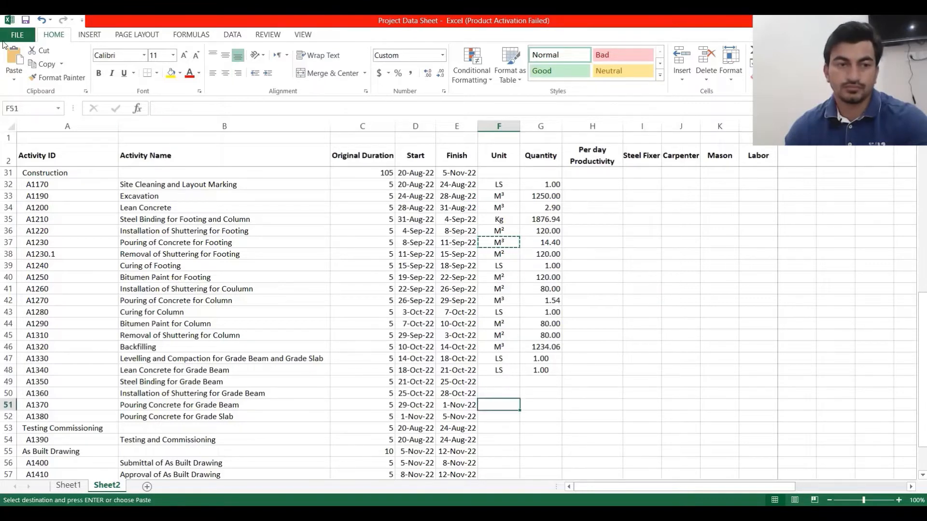
left_click(14, 57)
left_click(552, 405)
key("Escape")
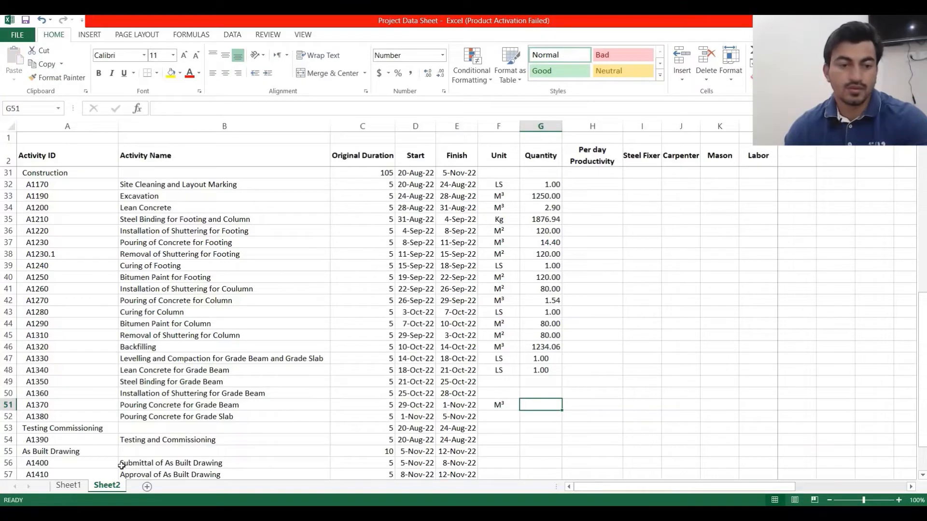
Look up the Grade Beam quantity in the Sheet1 BOQ and enter 14.4 in G51 of Sheet2.
left_click(68, 485)
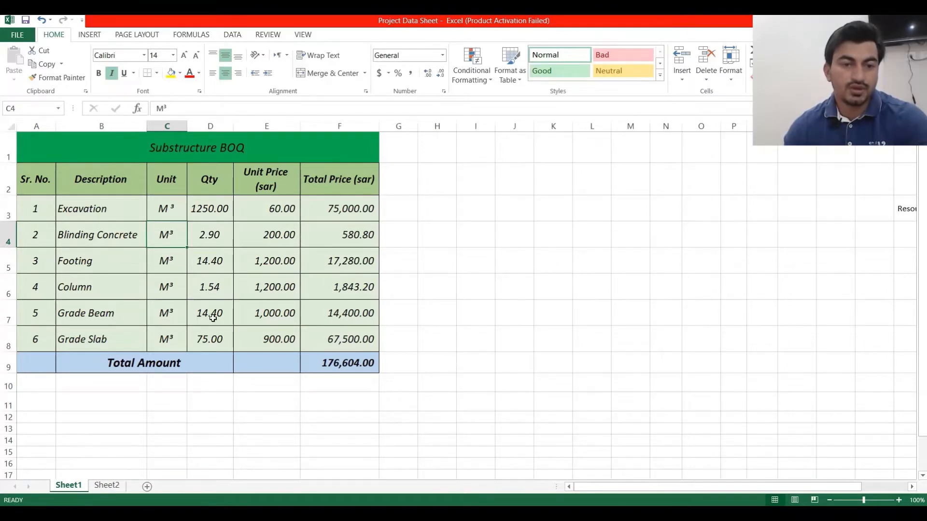
left_click(108, 486)
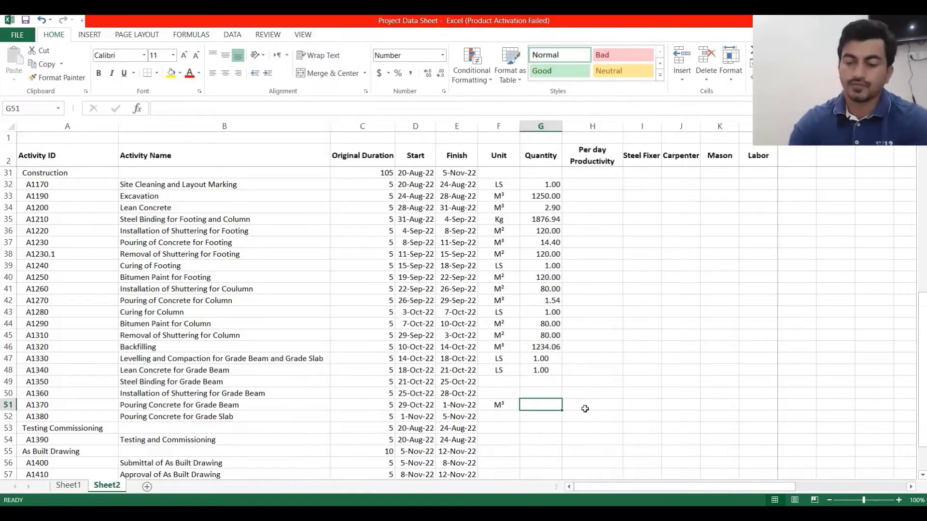
type("14.4")
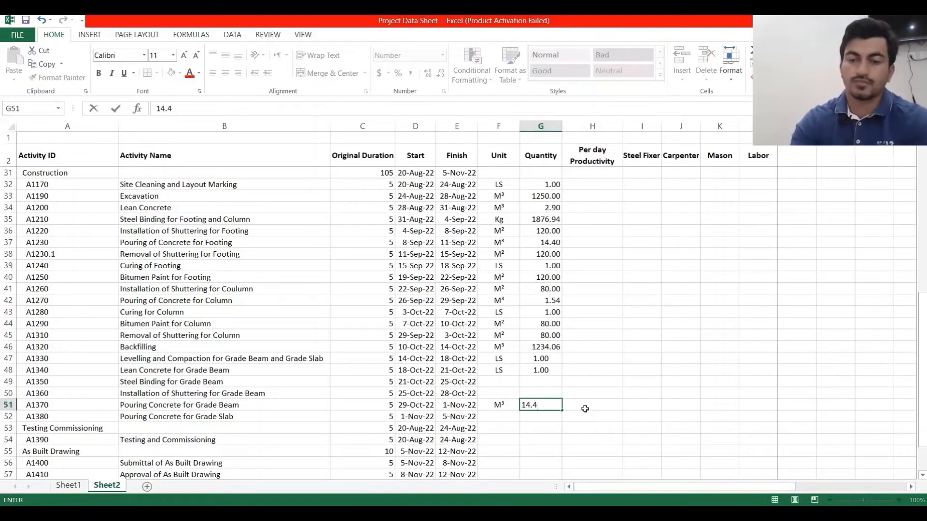
key("Return")
Copy the M³ unit from F51 to Pouring Concrete for Grade Slab in F52.
left_click(492, 415)
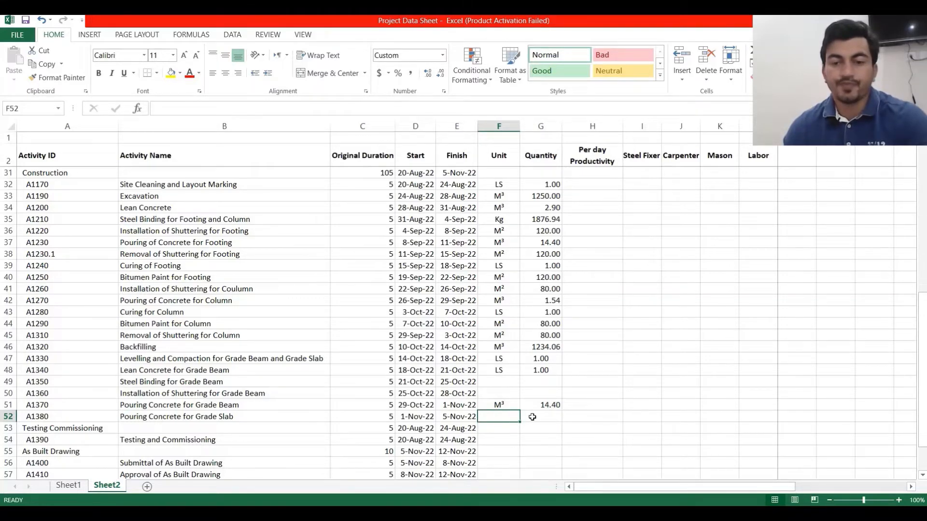
left_click(507, 404)
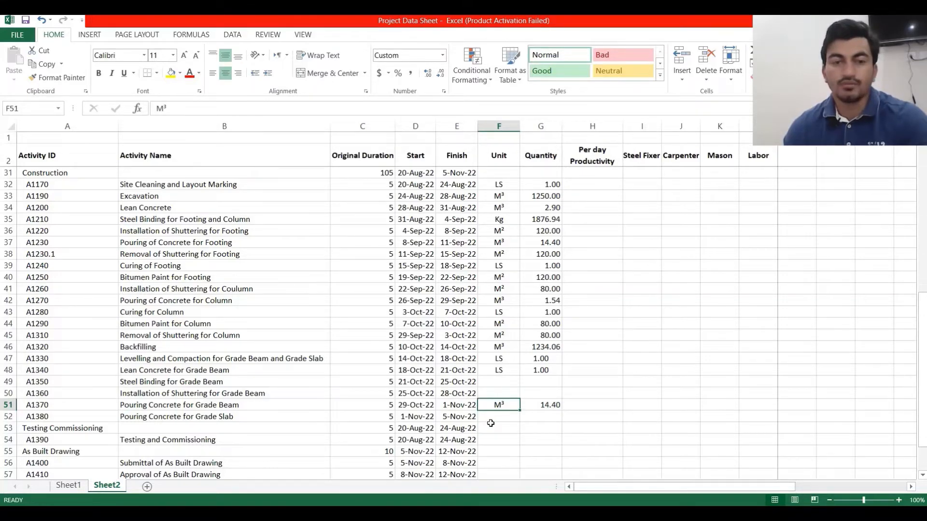
left_click(44, 64)
left_click(499, 414)
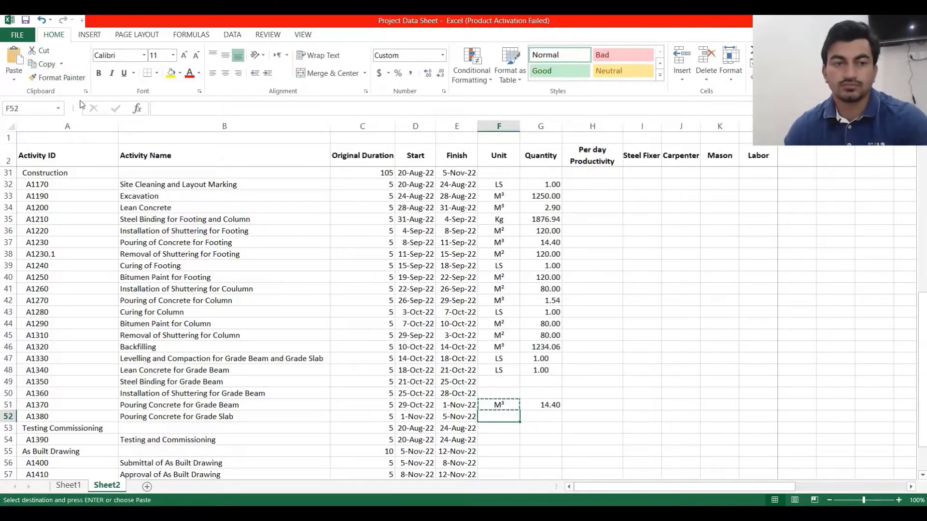
left_click(14, 57)
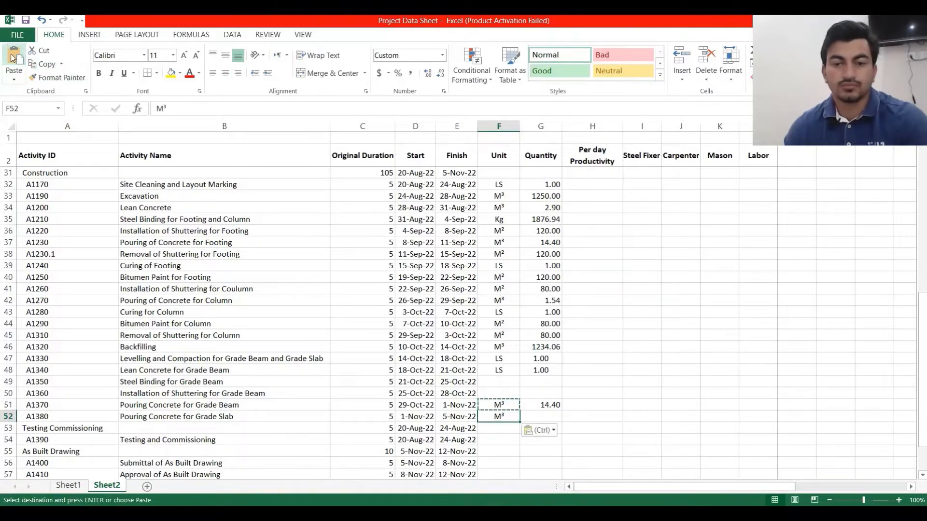
Look up the Grade Slab quantity in the Sheet1 BOQ and enter 75 in G52 of Sheet2.
left_click(68, 486)
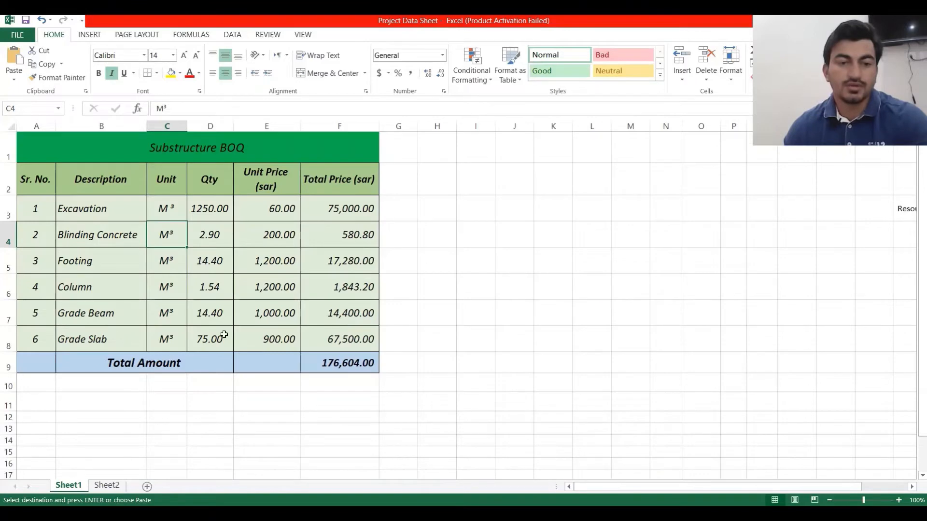
left_click(107, 486)
left_click(538, 416)
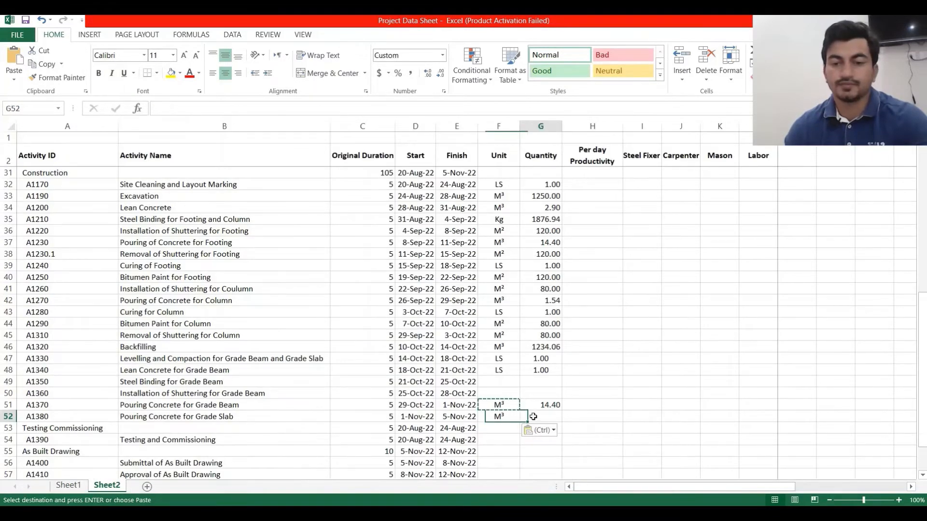
type("75")
key("Return")
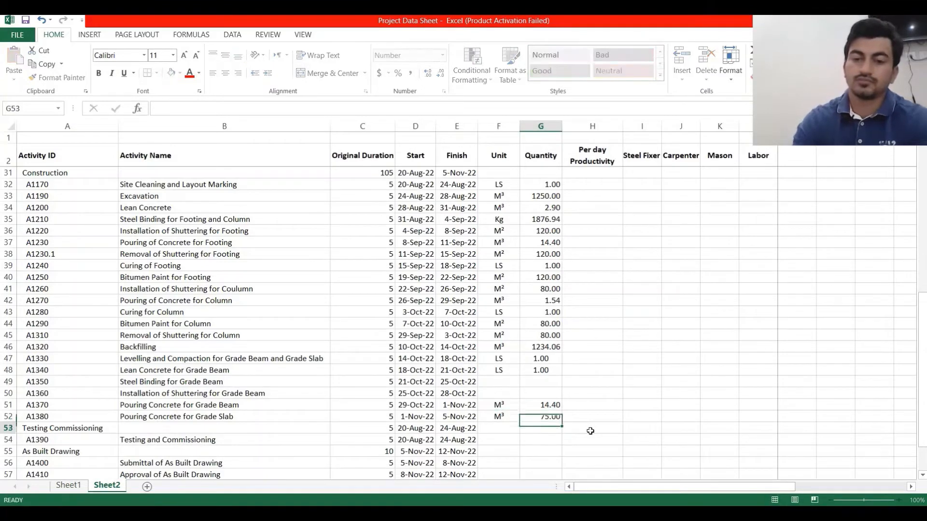
Enter unit Kg and quantity formula =G51*1/100*7850 for Steel Binding for Grade Beam in F49:G49, centering both cells horizontally.
left_click(509, 388)
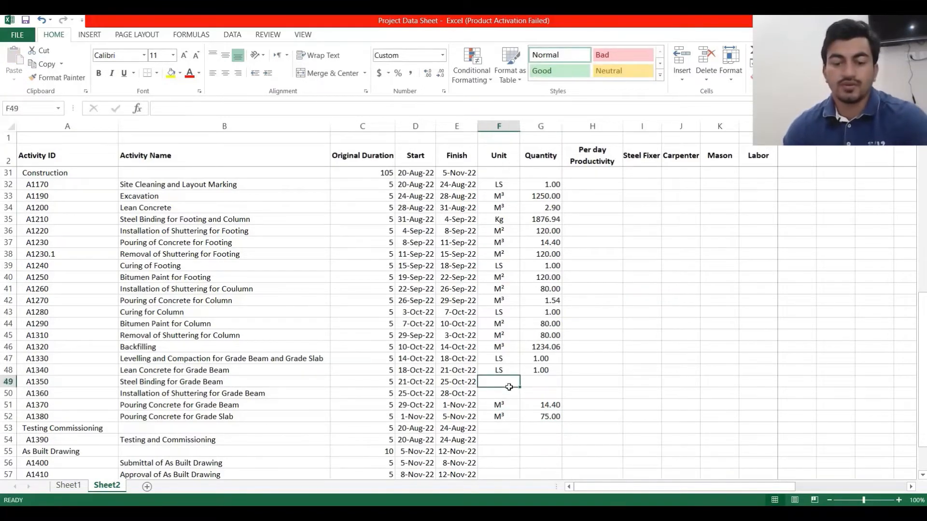
type("Kg")
left_click(535, 377)
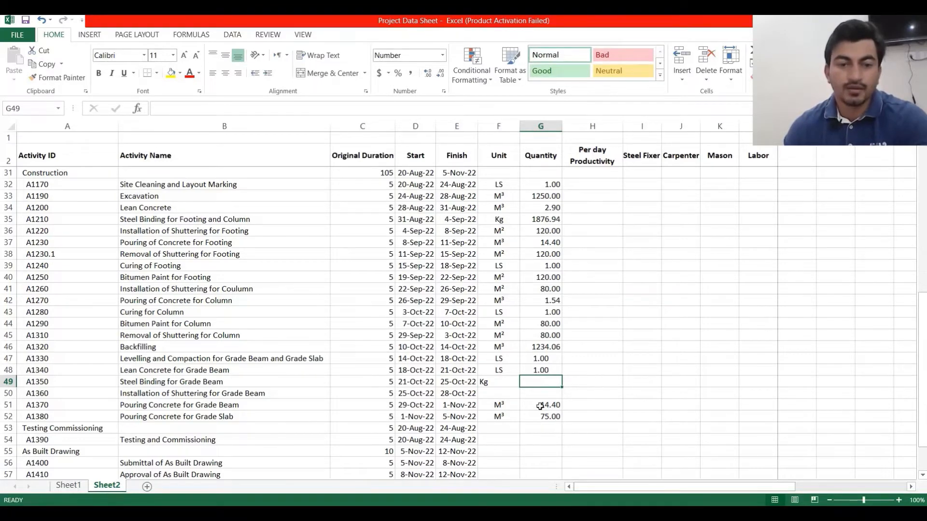
type("=")
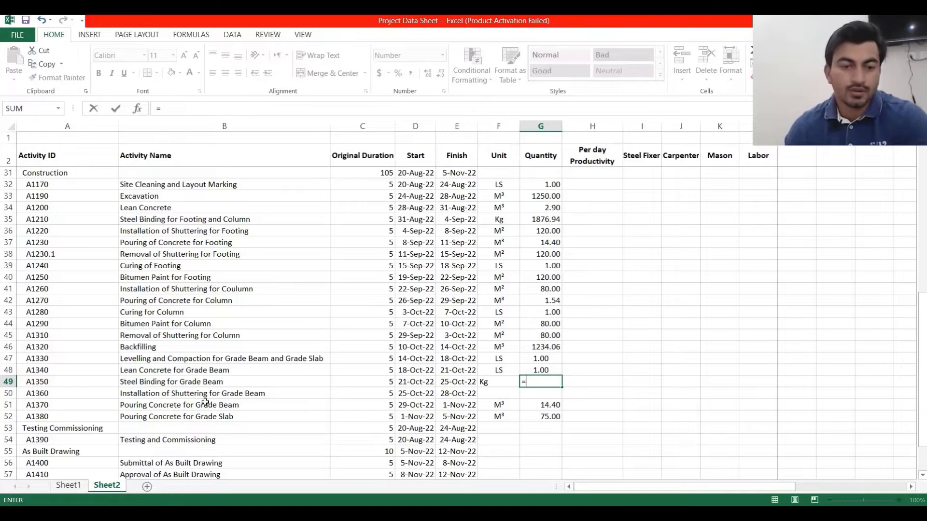
left_click(542, 404)
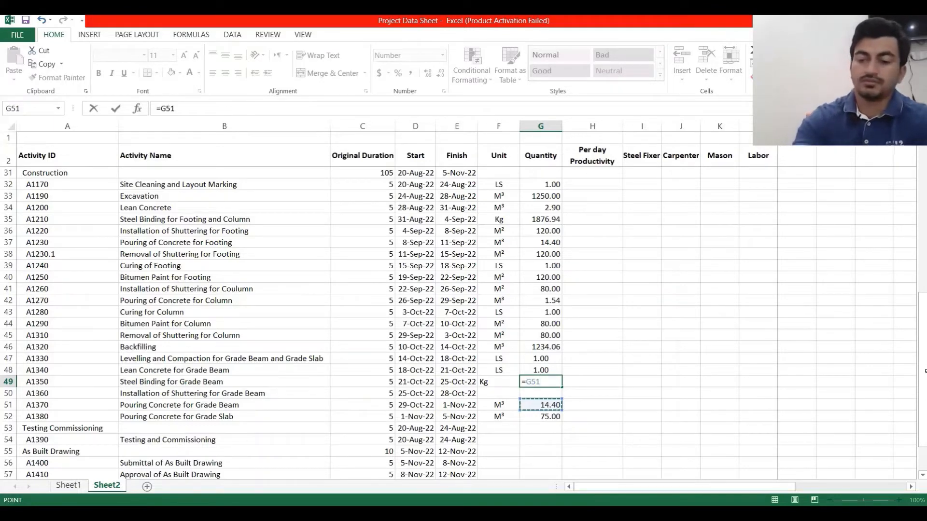
type("*")
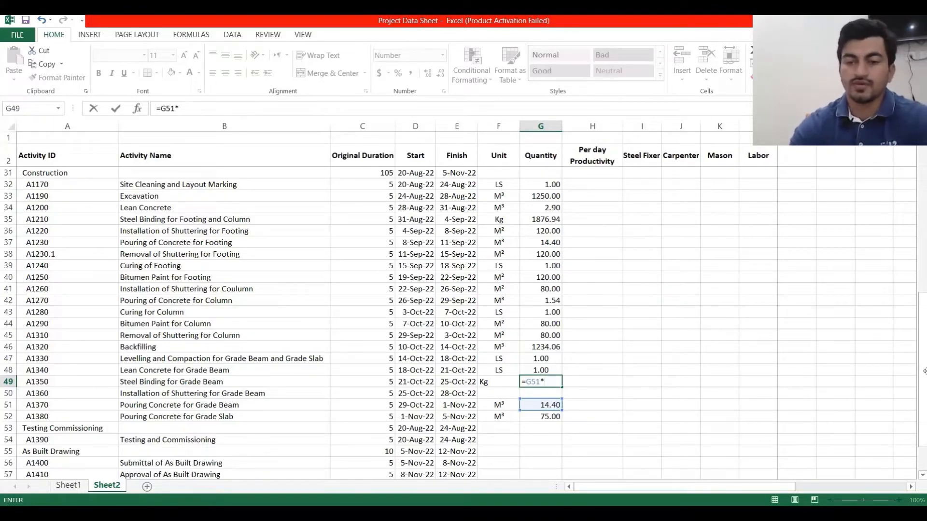
type("1/")
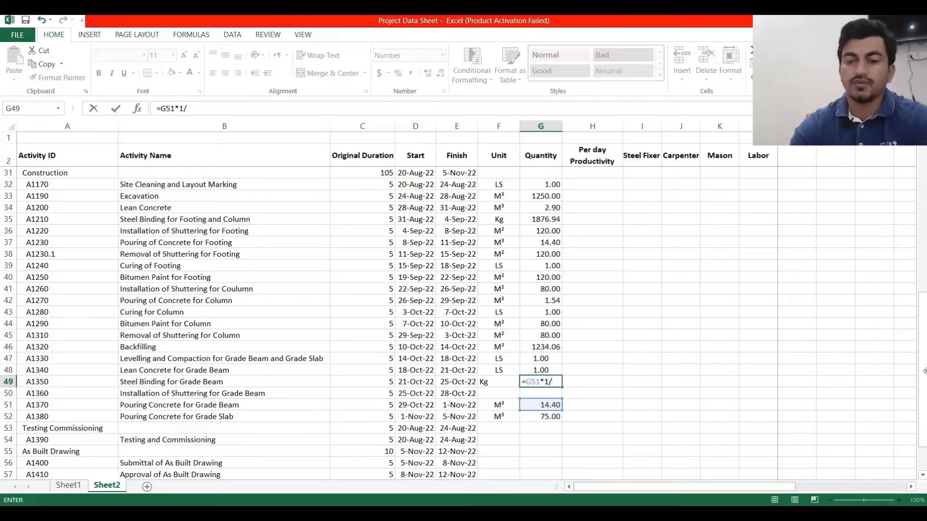
type("100*7")
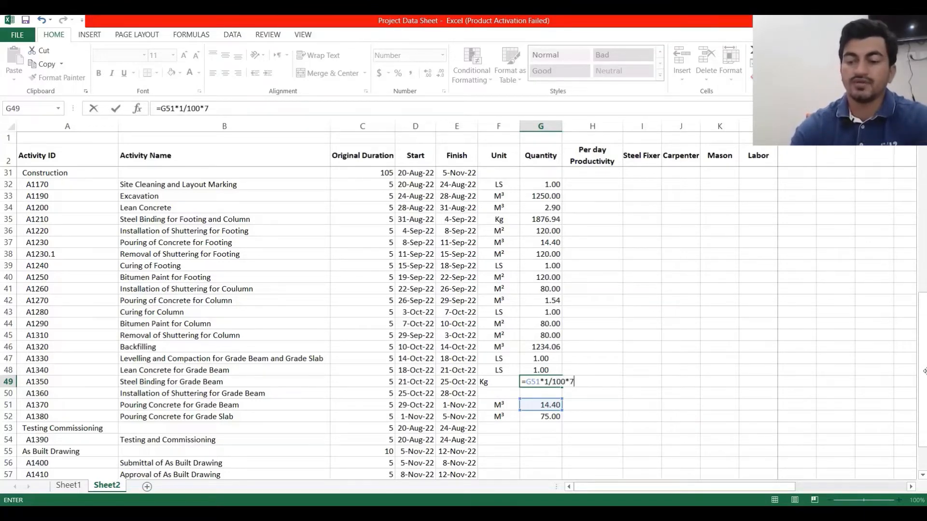
type("850")
key("Return")
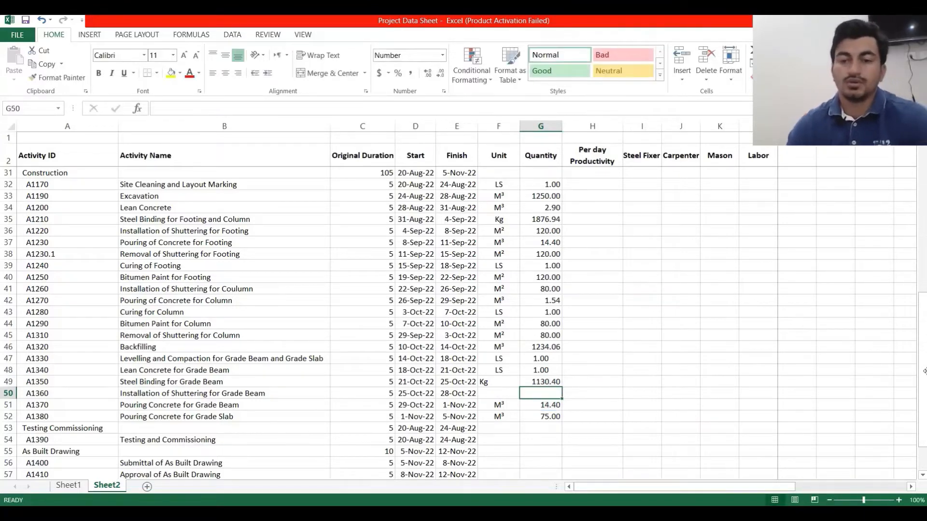
left_click_drag(500, 381, 544, 382)
left_click(223, 73)
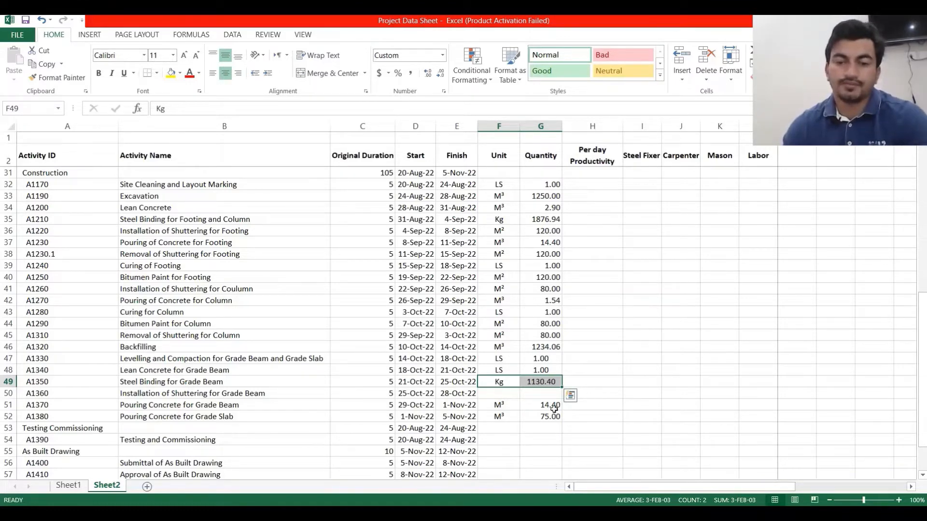
Copy the M² unit from F41 to Installation of Shuttering for Grade Beam in F50.
left_click(514, 396)
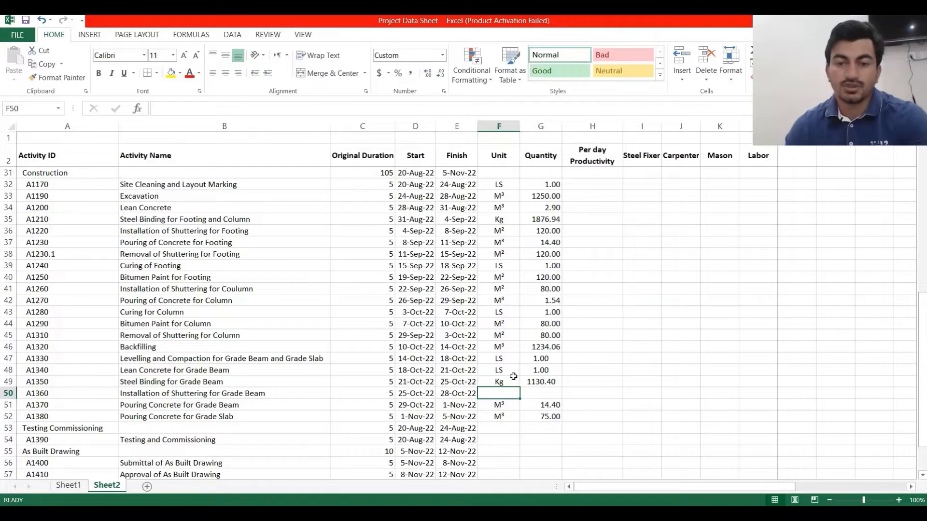
left_click(504, 288)
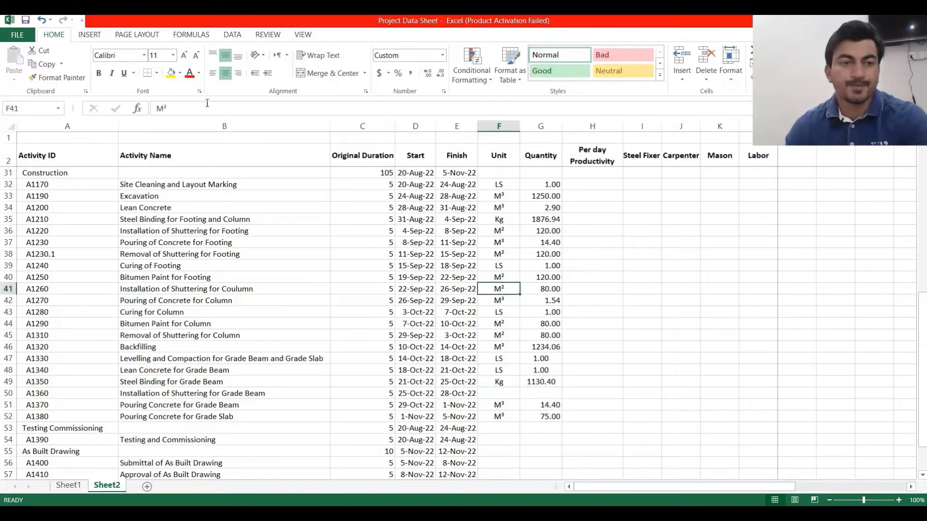
left_click(45, 64)
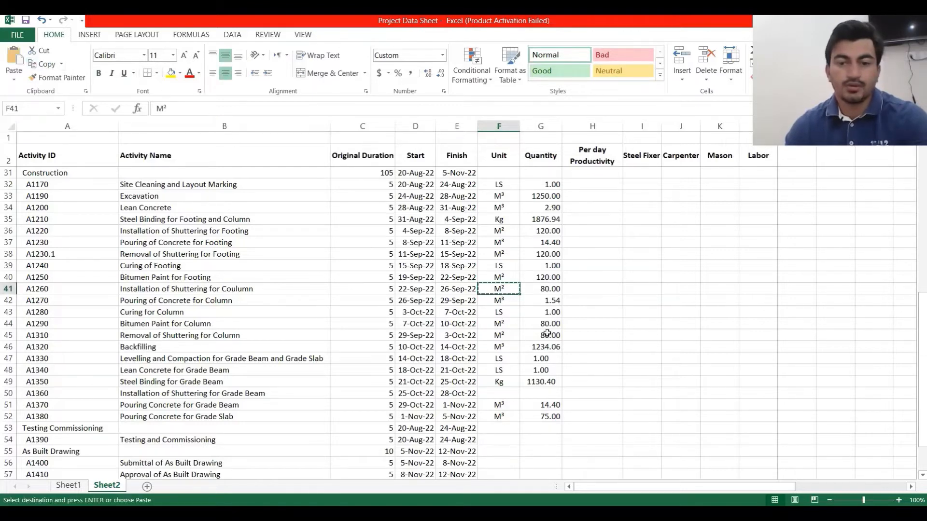
left_click(504, 393)
left_click(14, 58)
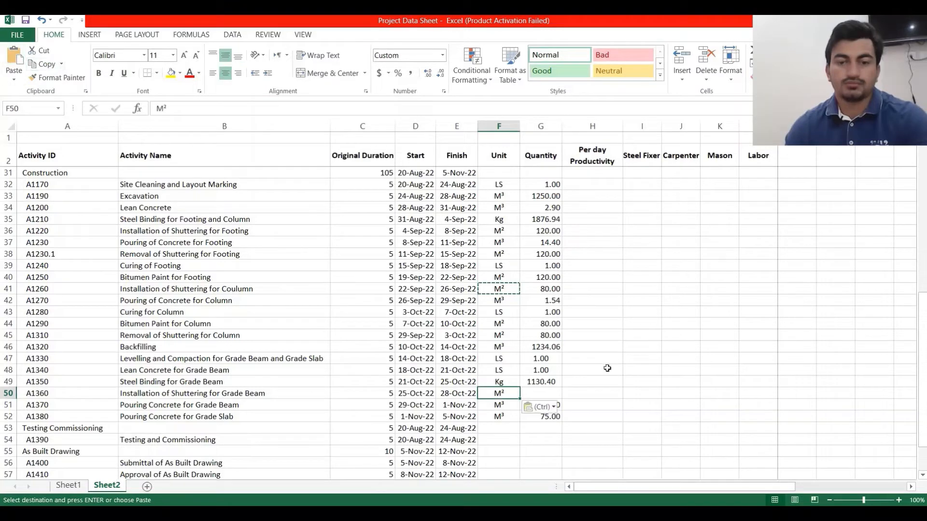
Enter a quantity of 20 for Installation of Shuttering for Grade Beam in G50.
key("Tab")
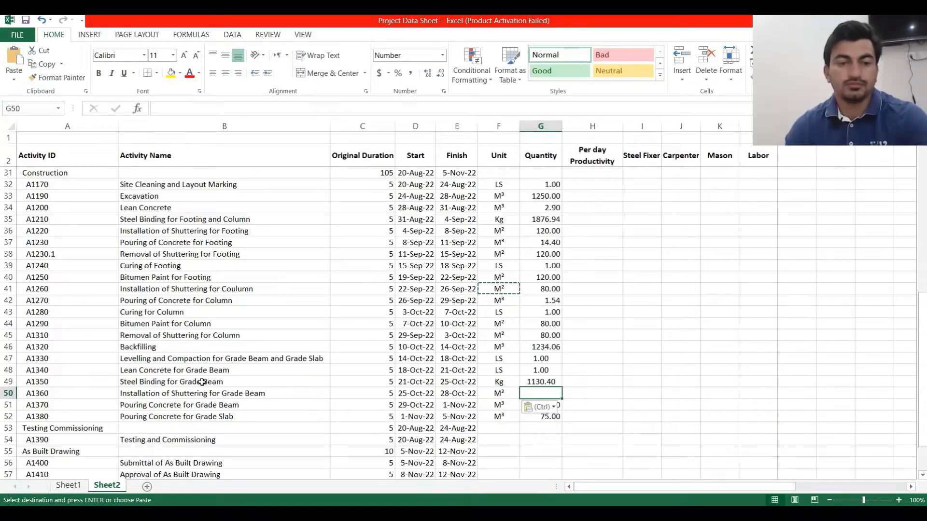
left_click(597, 414)
left_click(585, 405)
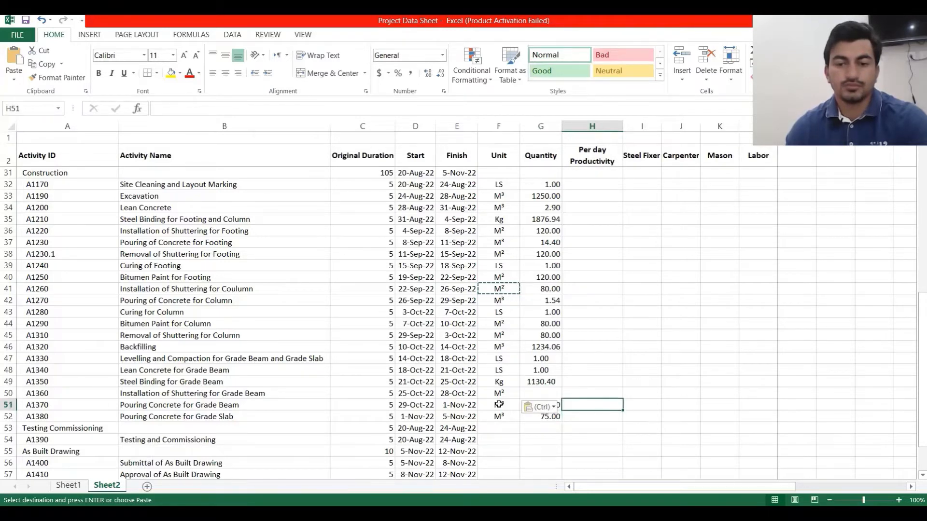
double_click(500, 405)
key("Escape")
left_click(536, 393)
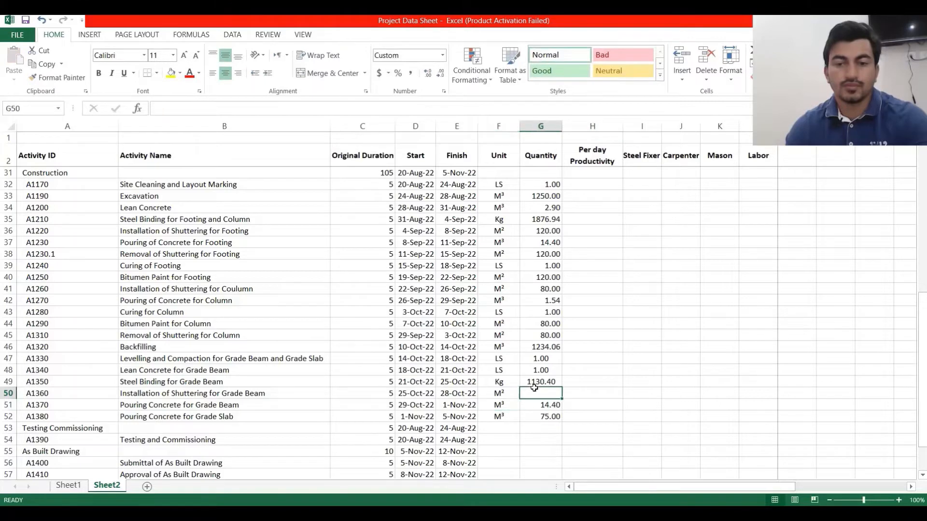
type("20")
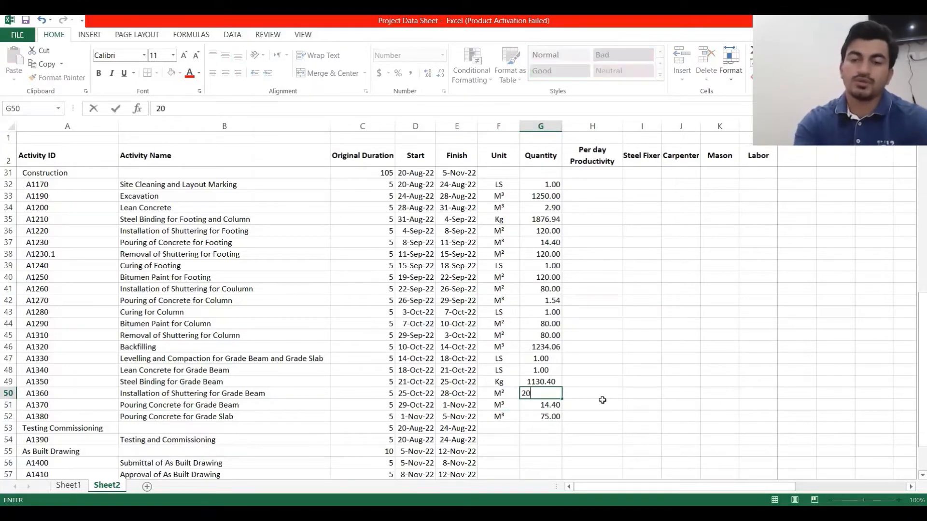
key("Return")
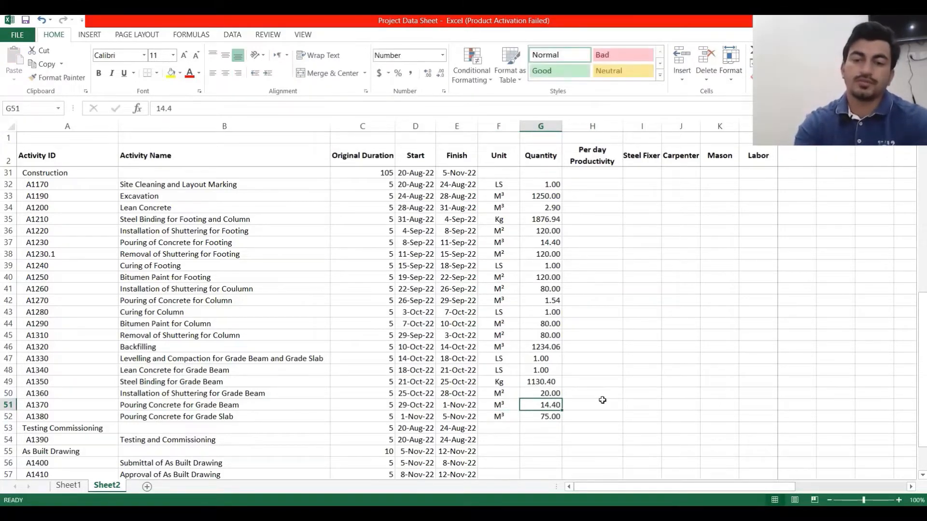
Review the remaining non-construction activities, from Testing and Commissioning through As Built Drawing to Demobilization and Project Handover.
left_click(515, 428)
scroll(516, 428, "down", 4)
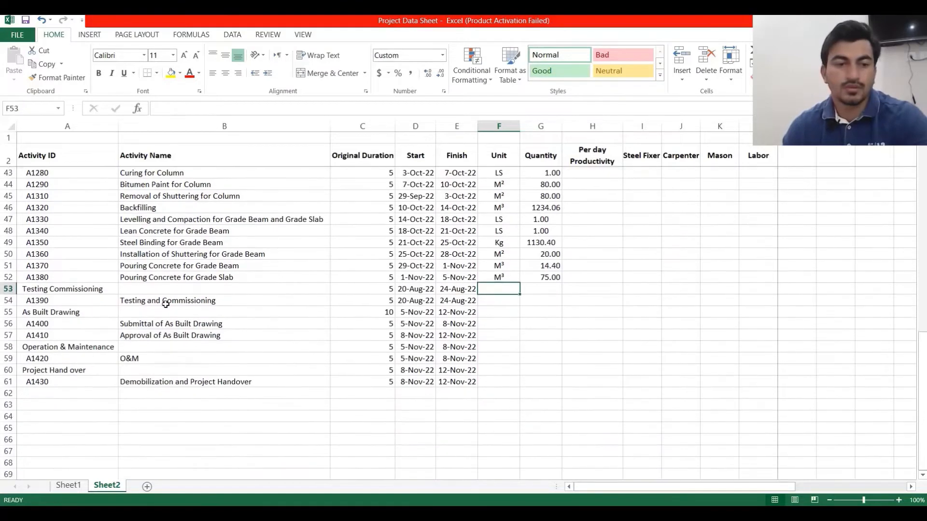
left_click(165, 300)
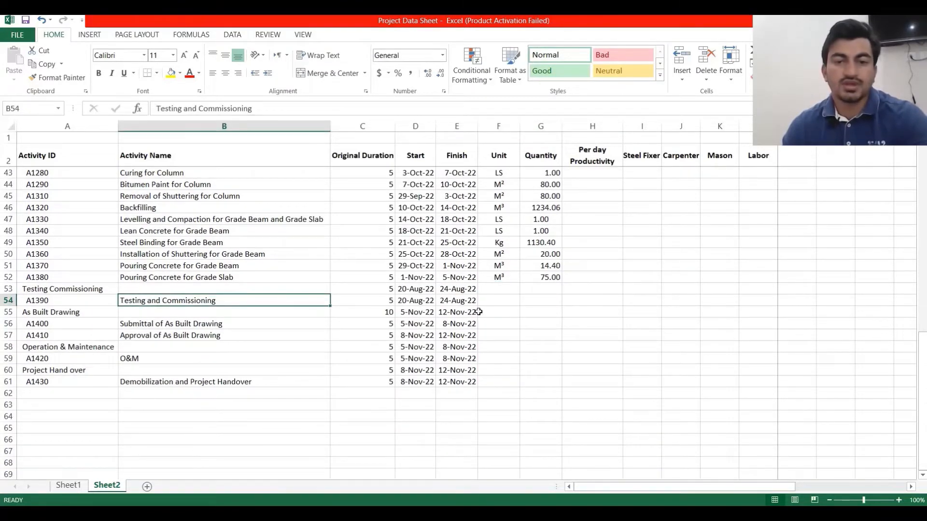
left_click(505, 302)
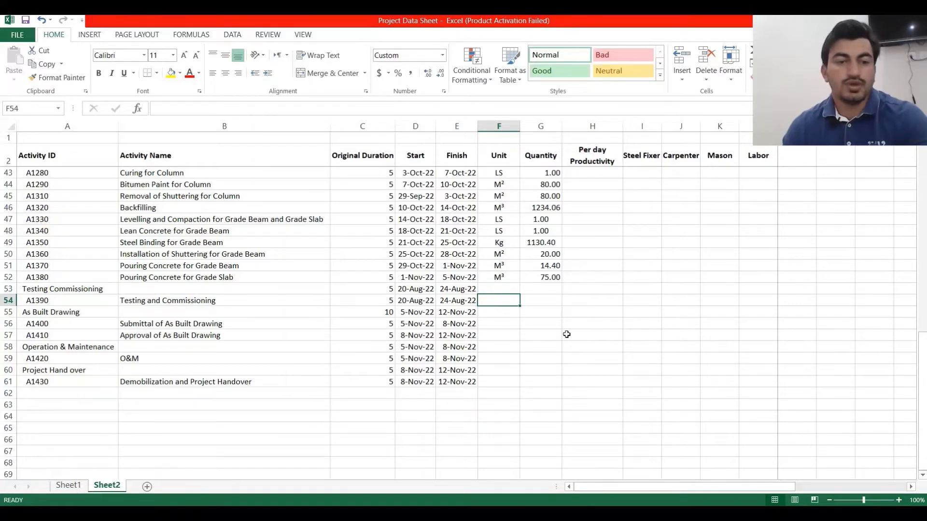
left_click(248, 325)
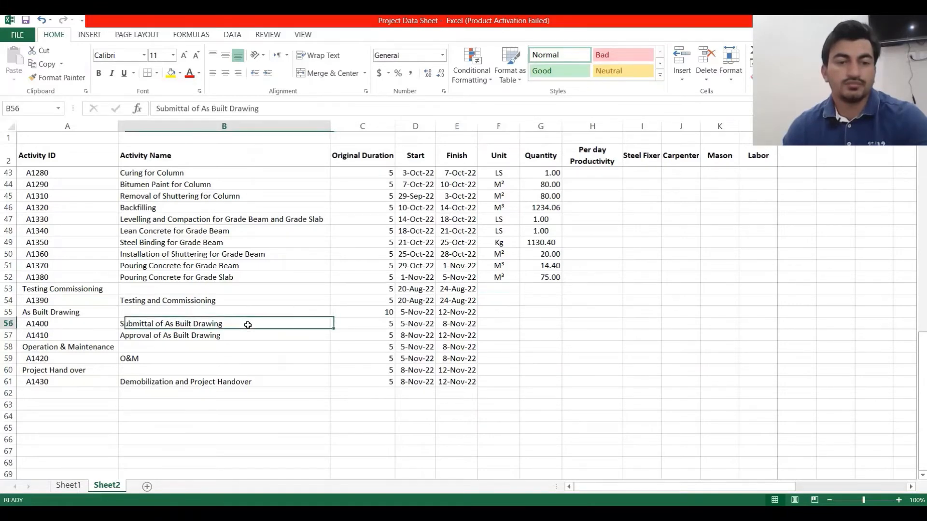
left_click(252, 304)
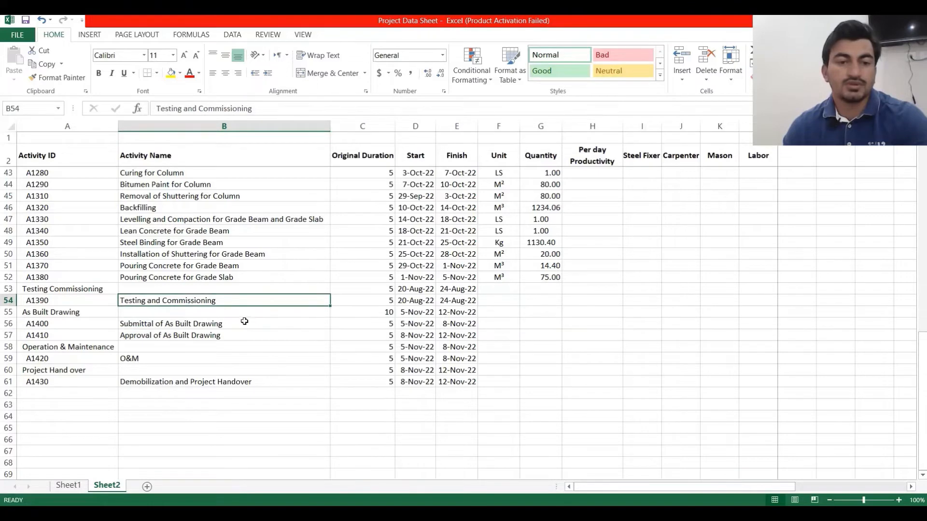
left_click(244, 322)
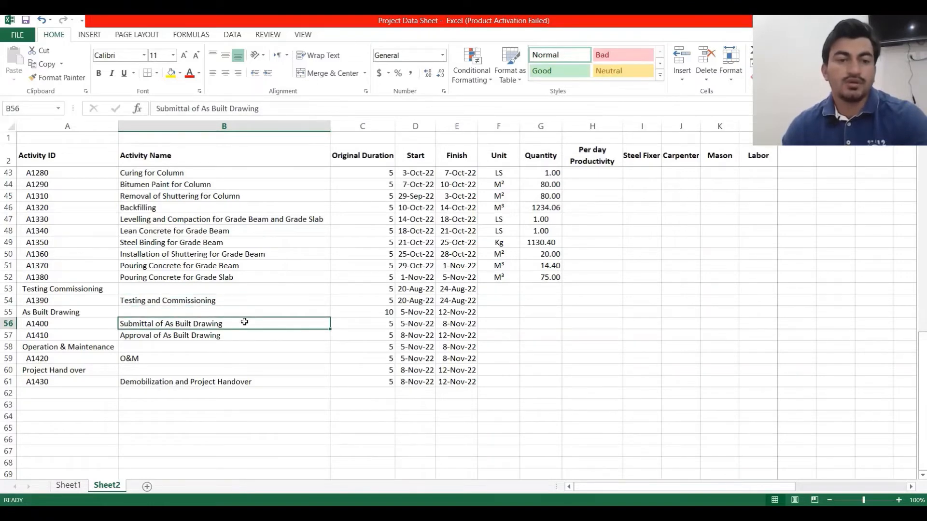
left_click(234, 334)
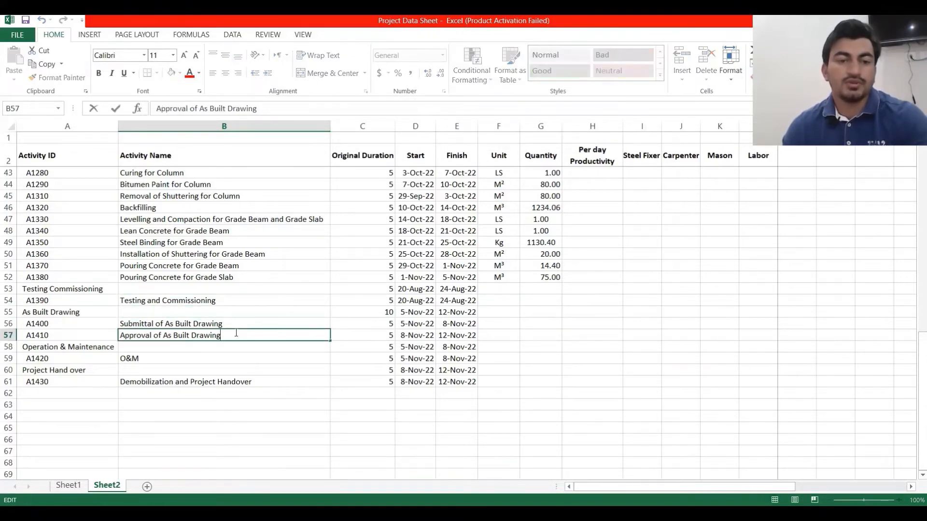
left_click(230, 381)
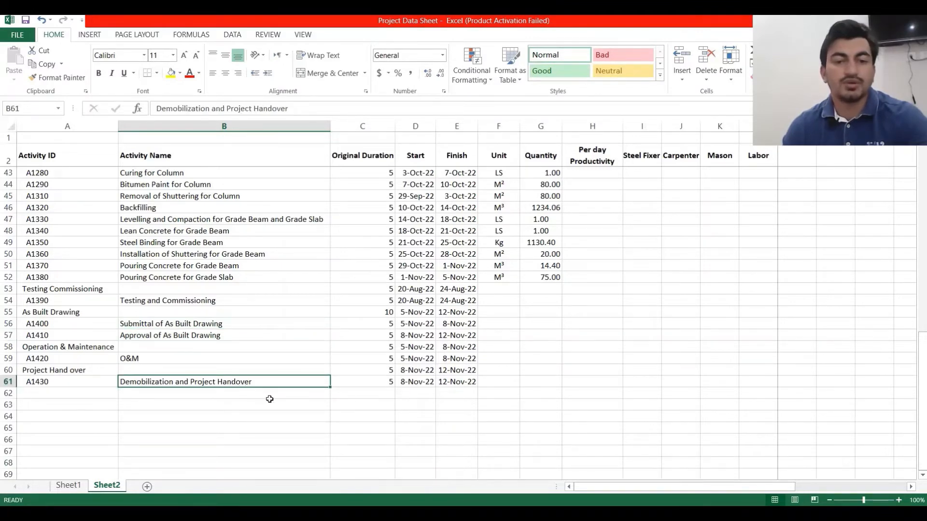
Center the construction quantities in G32:G52 both horizontally and vertically.
scroll(415, 378, "up", 1)
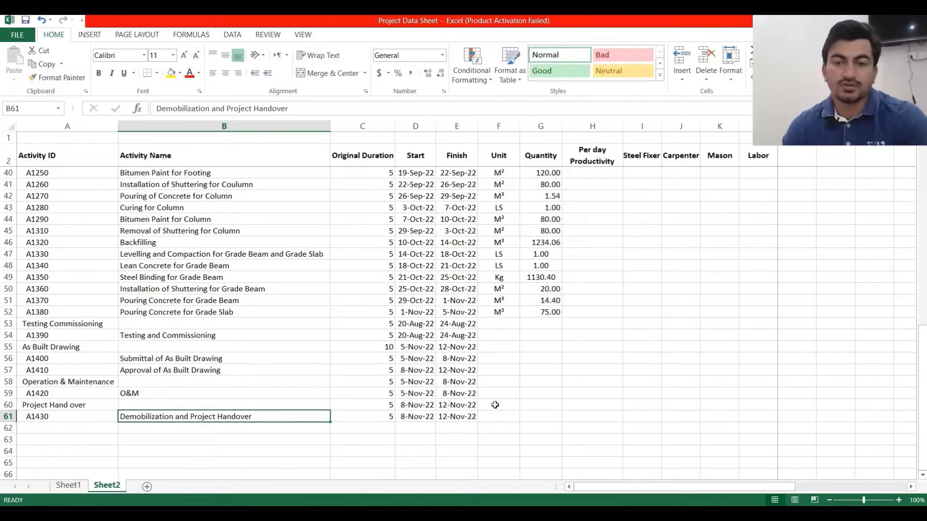
scroll(493, 408, "up", 4)
left_click_drag(553, 219, 543, 452)
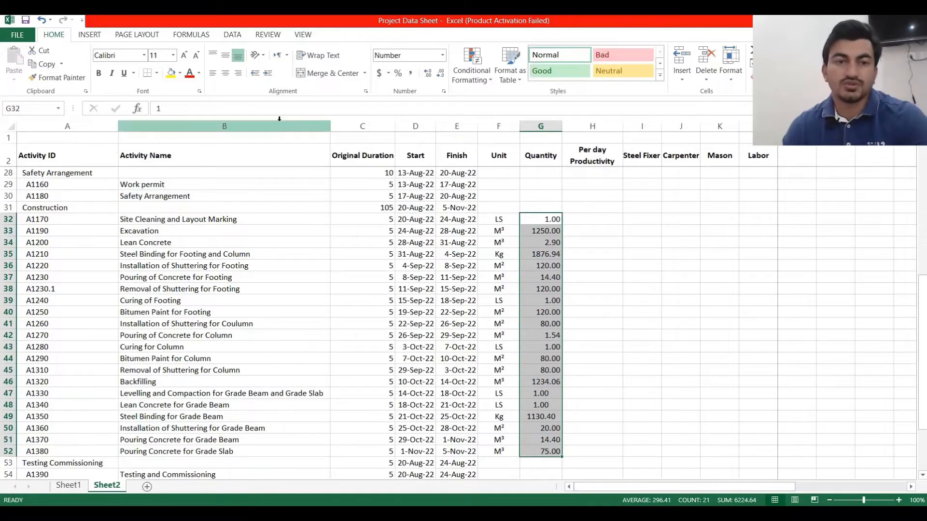
left_click(226, 73)
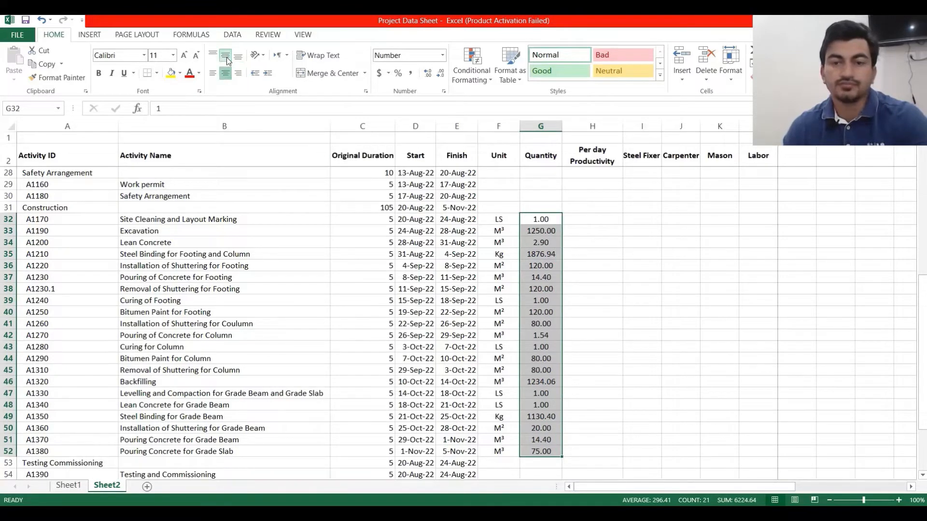
left_click(541, 242)
Review the non-construction activities that have no quantities, from Safety Arrangement back through Procurement and Shop Drawing to Mobilization.
scroll(532, 294, "up", 4)
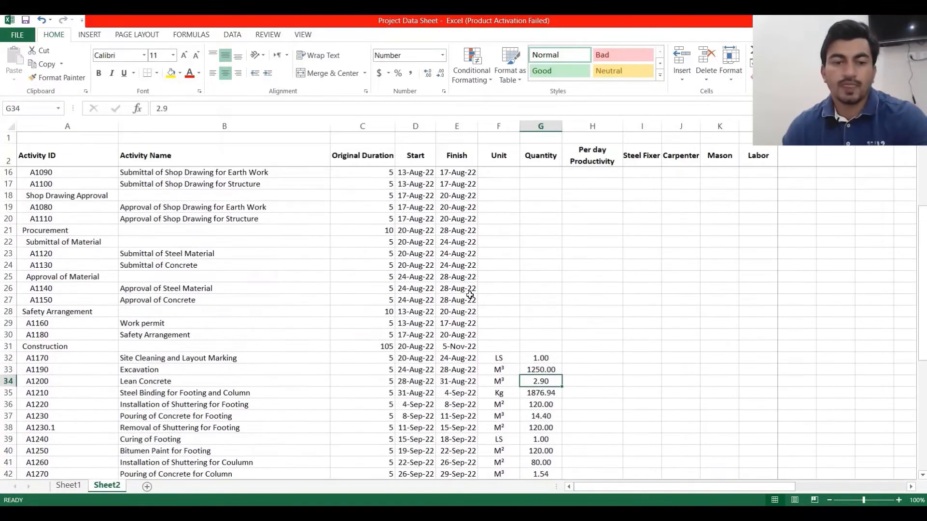
left_click(186, 333)
scroll(189, 321, "up", 3)
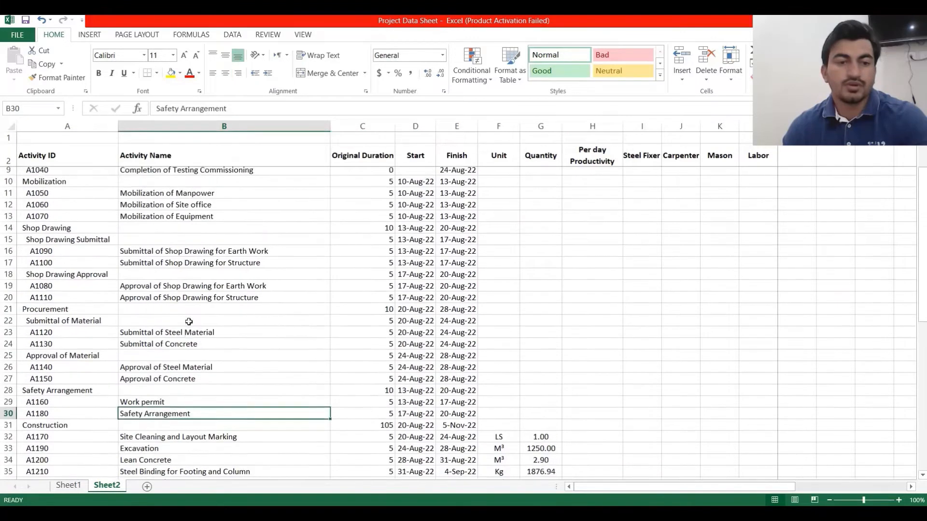
scroll(189, 321, "up", 2)
left_click_drag(181, 242, 192, 405)
left_click(236, 310)
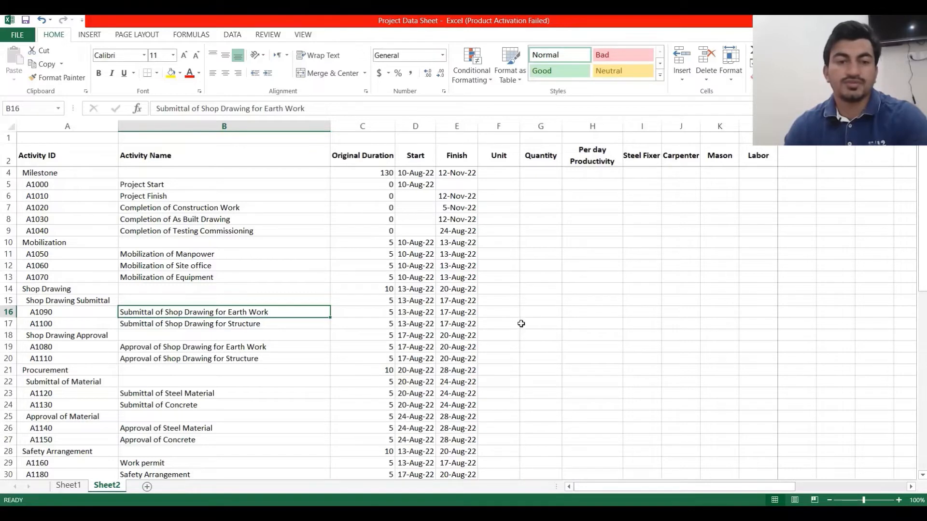
Calculate the per day productivity of Site Cleaning and Layout Marking in H32 with the formula =G32/C32.
scroll(575, 315, "down", 3)
scroll(574, 314, "down", 4)
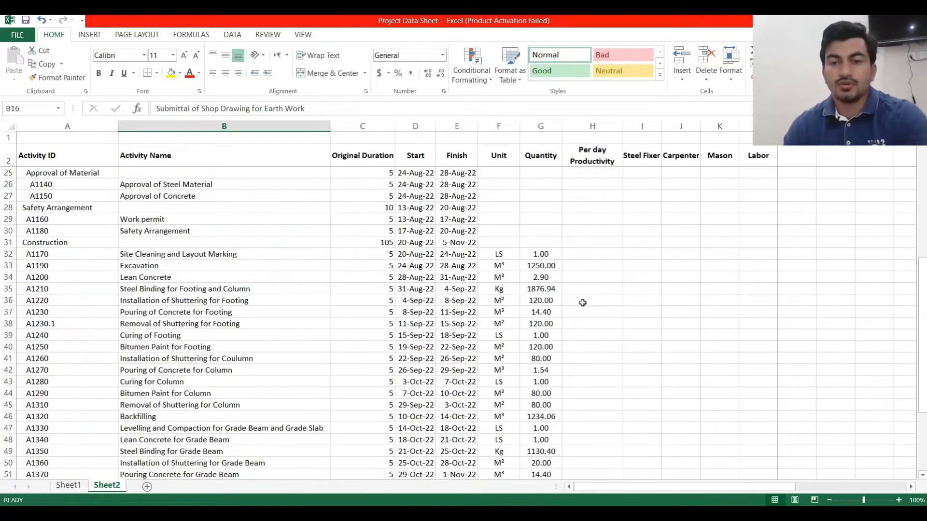
left_click(585, 255)
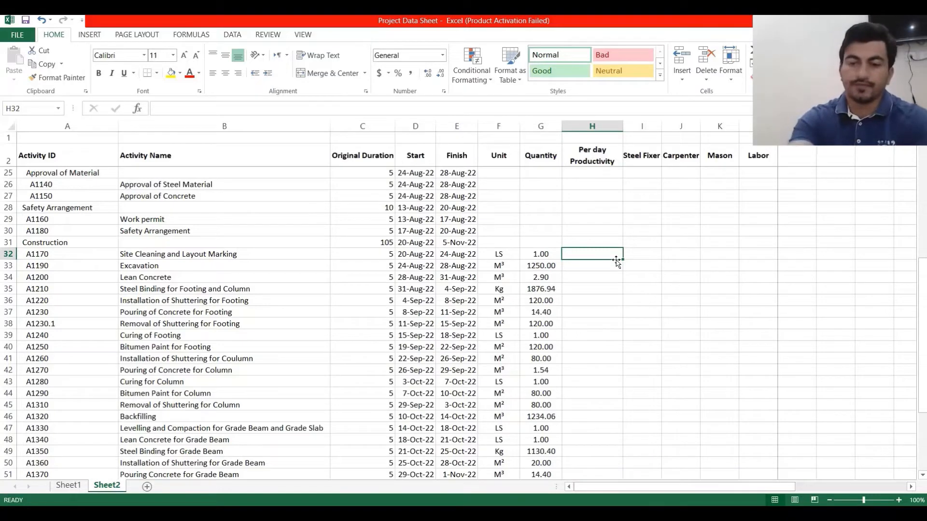
type("=")
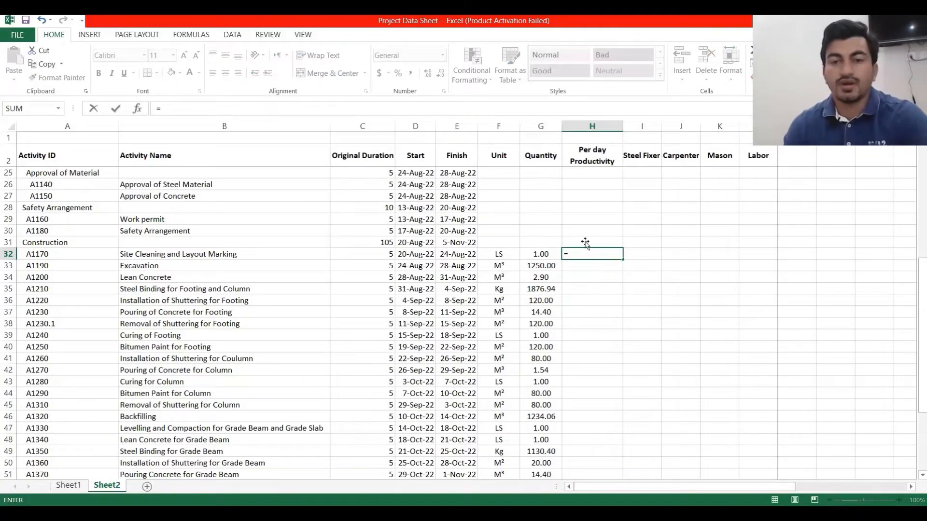
left_click(540, 253)
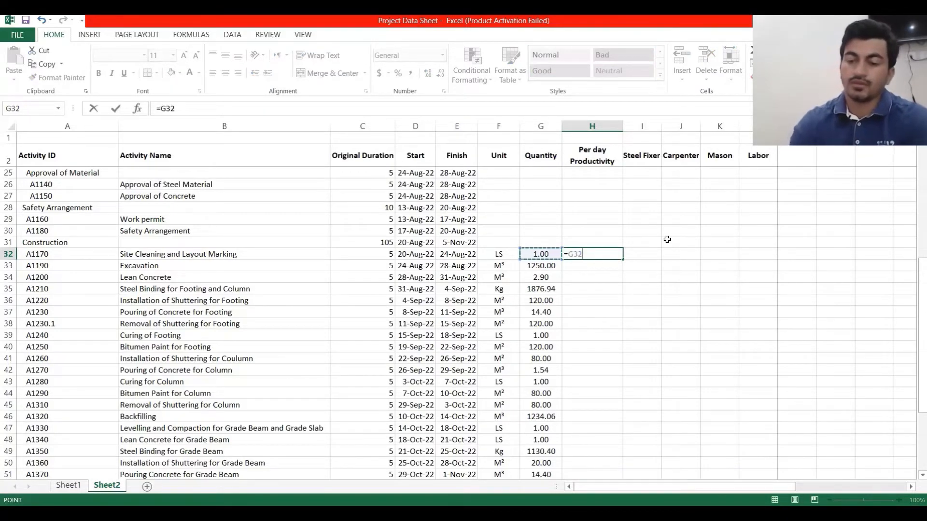
type("/")
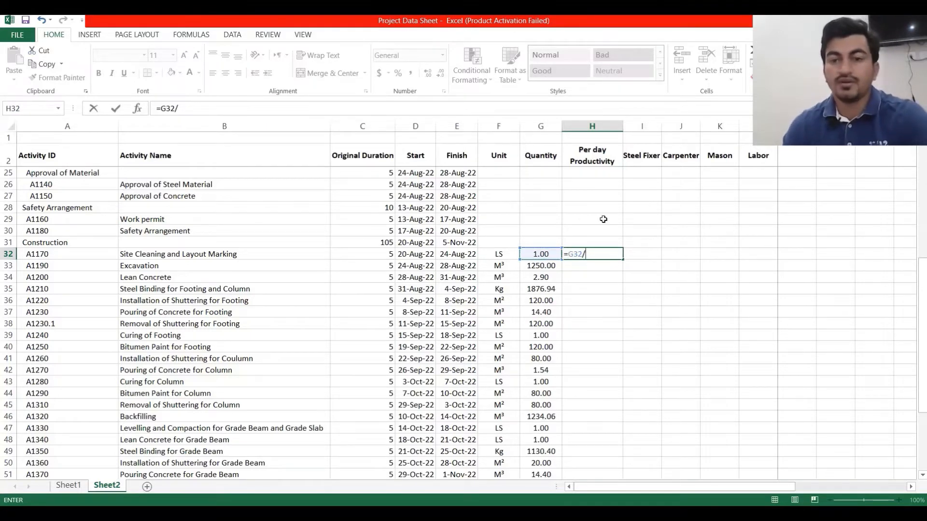
left_click(376, 255)
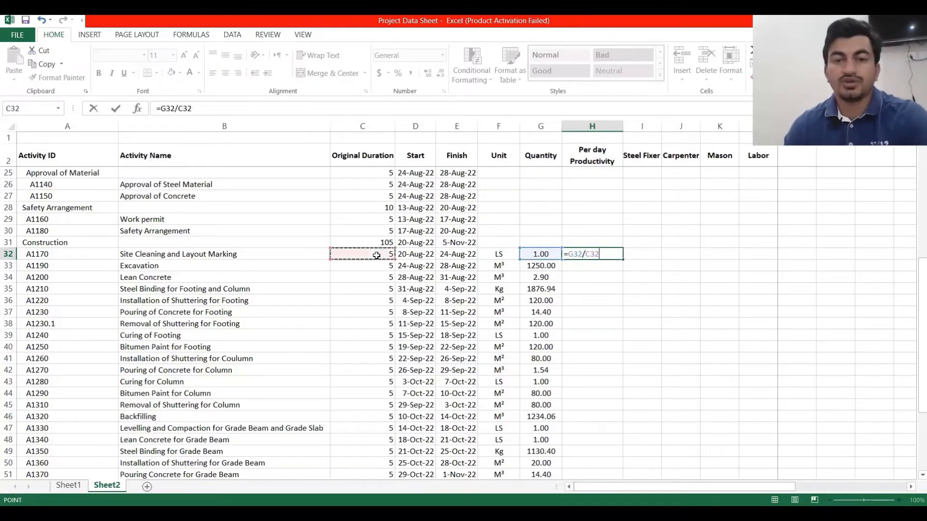
key("Return")
Fill the per day productivity formula from H32 down to Pouring Concrete for Grade Slab in H52.
left_click(578, 255)
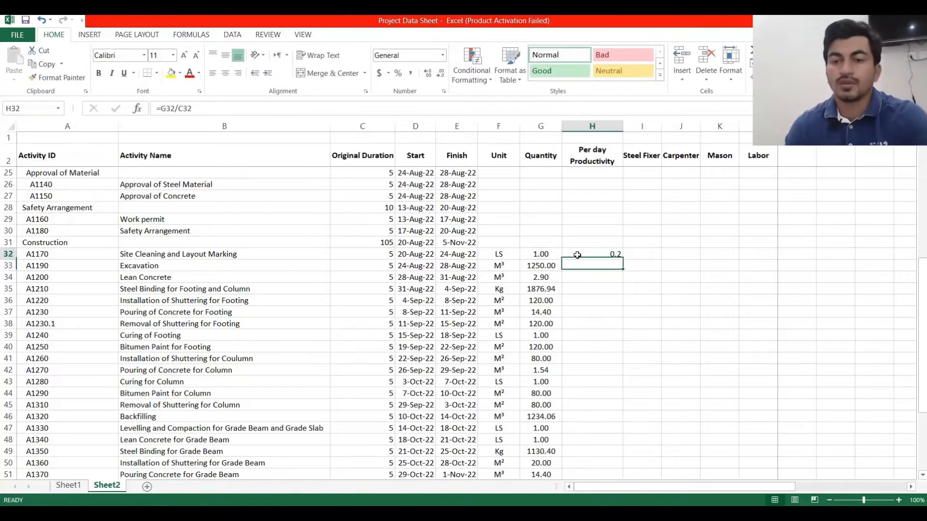
left_click_drag(621, 263, 624, 407)
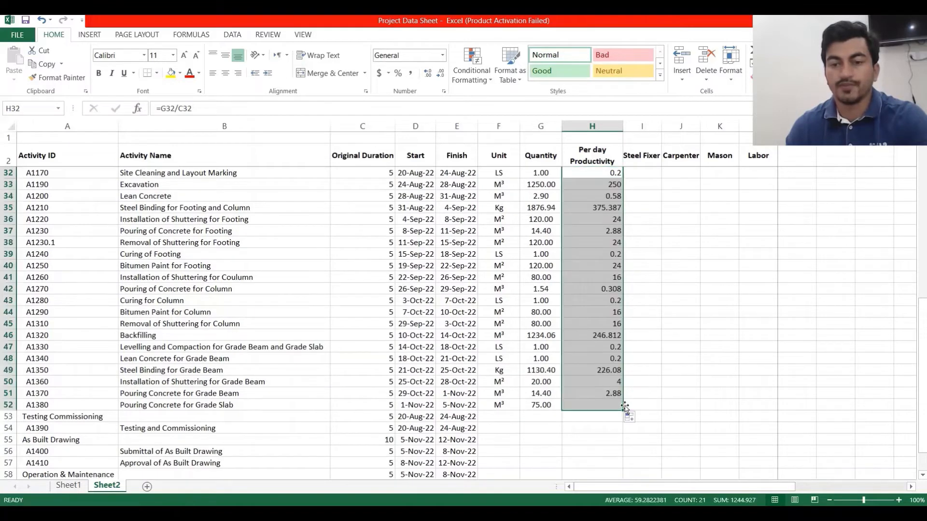
scroll(624, 407, "up", 4)
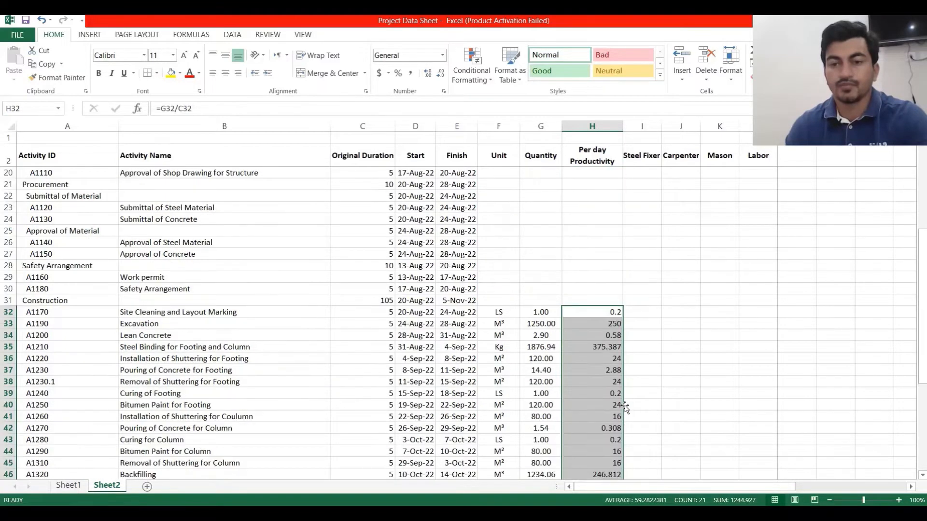
Enter the Labor formula =2*10 for Site Cleaning and Layout Marking in L32.
left_click(646, 302)
left_click(646, 311)
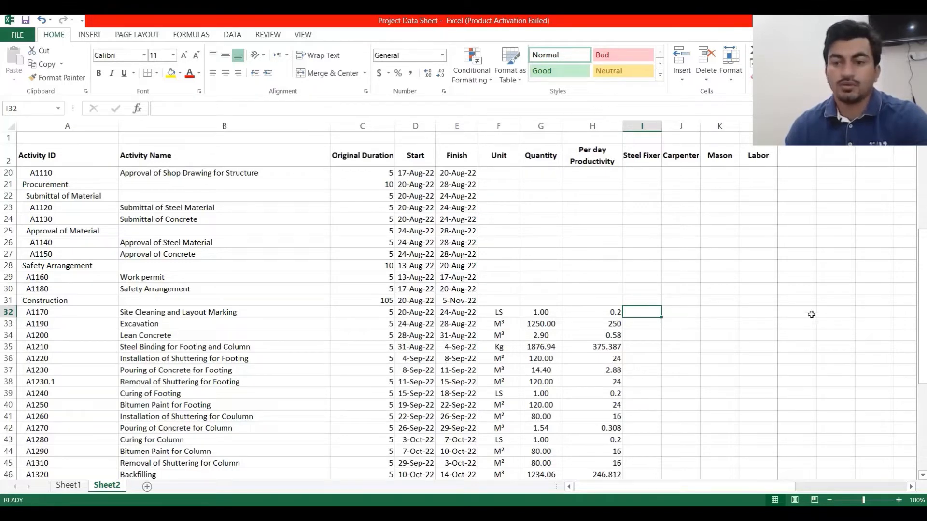
left_click(752, 313)
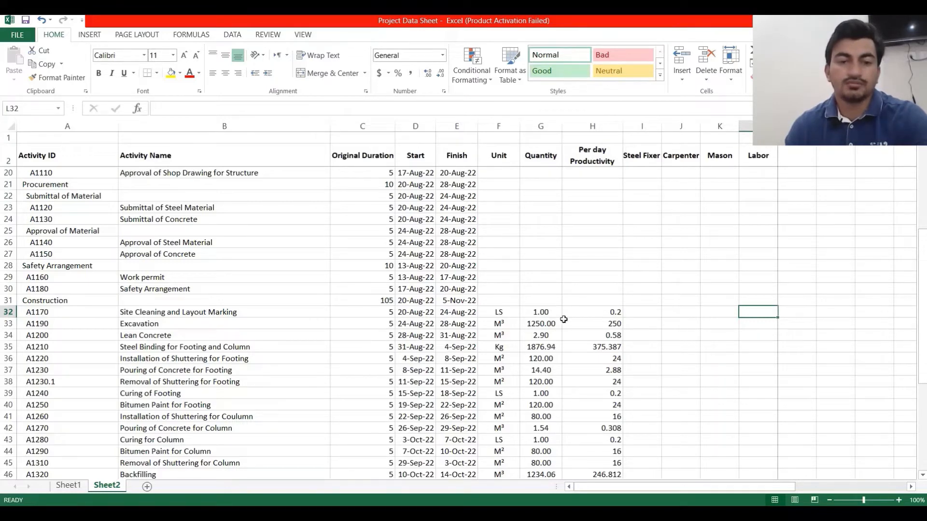
left_click(379, 311)
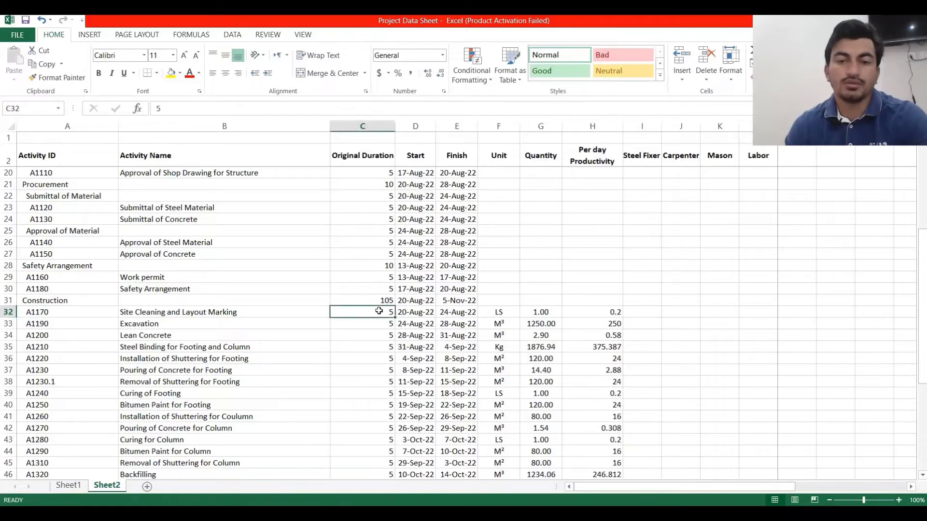
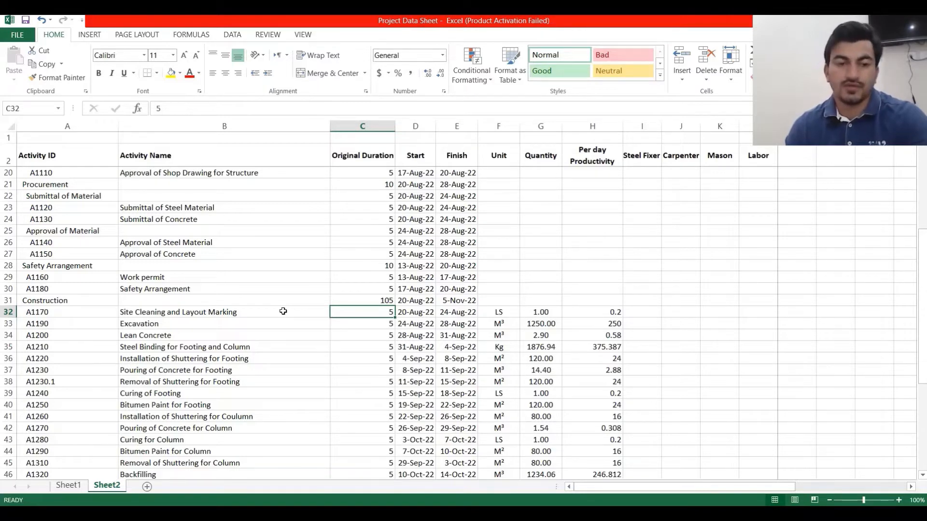
left_click(602, 311)
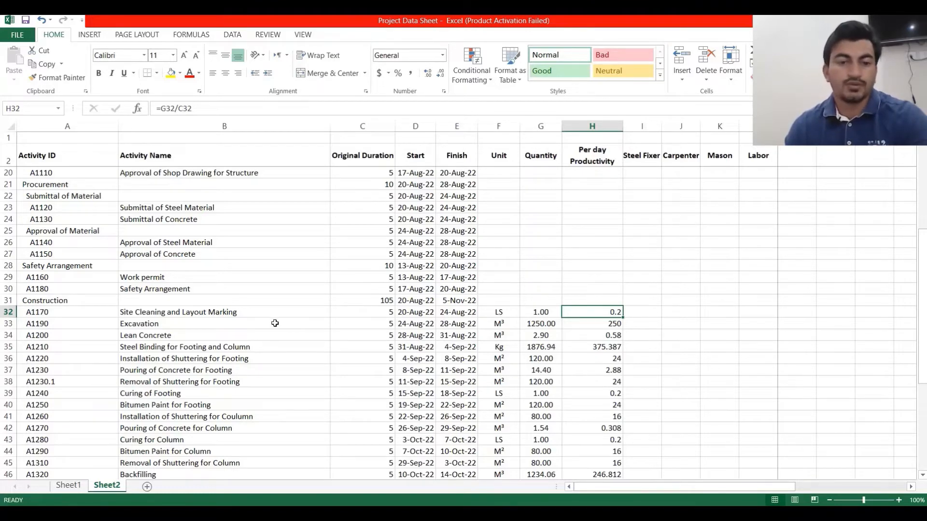
left_click(748, 312)
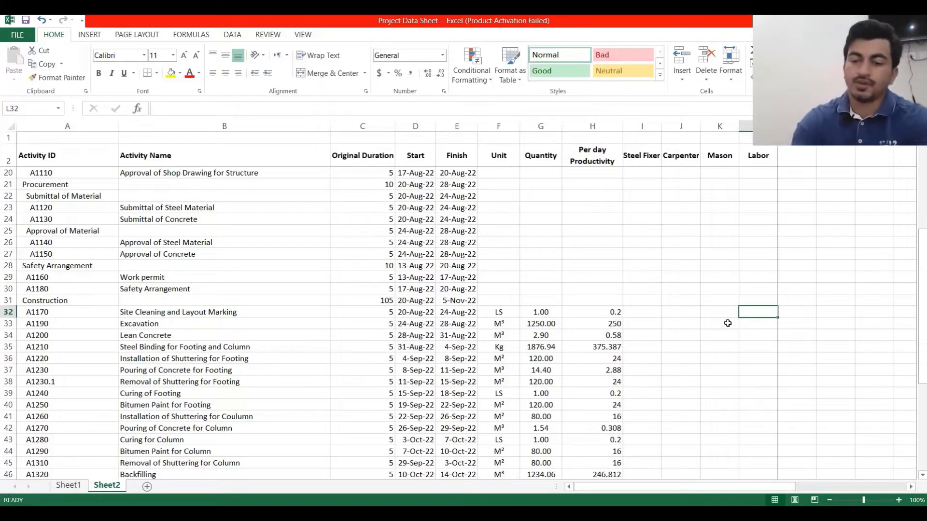
type("=")
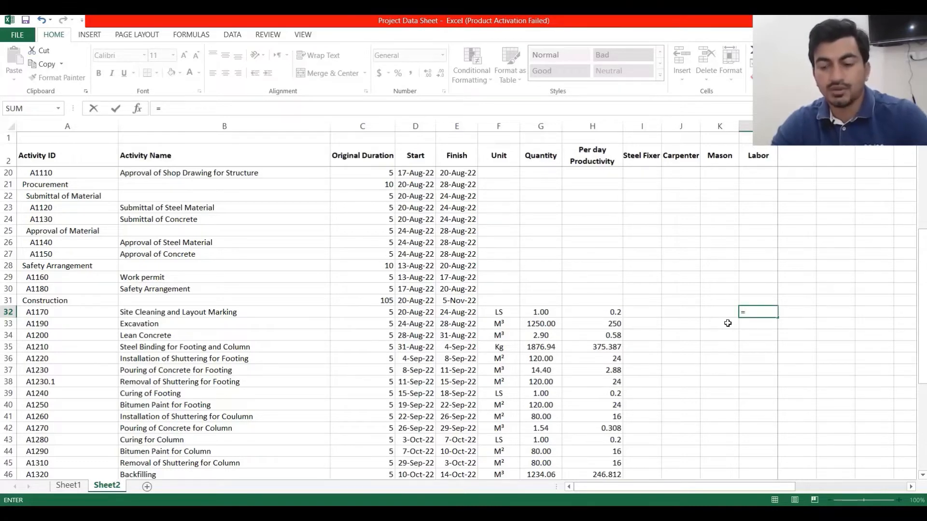
type("2*10")
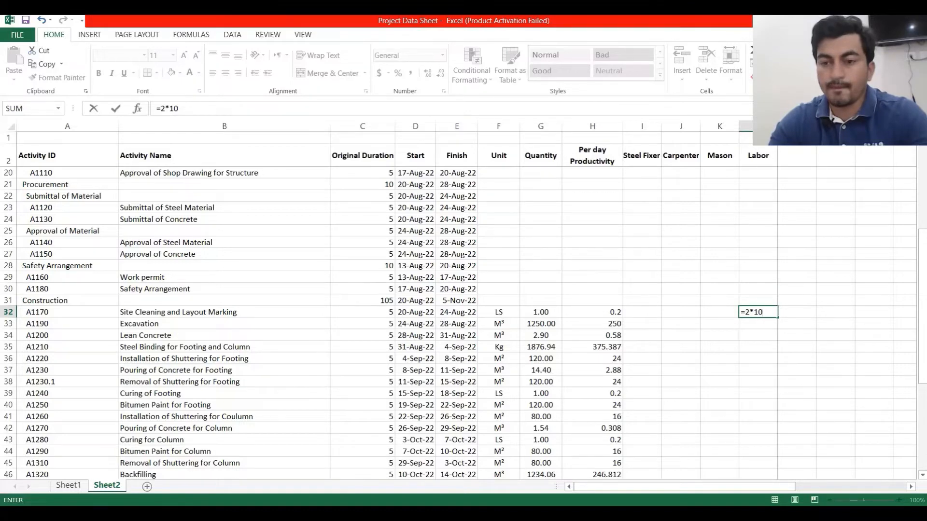
key("Return")
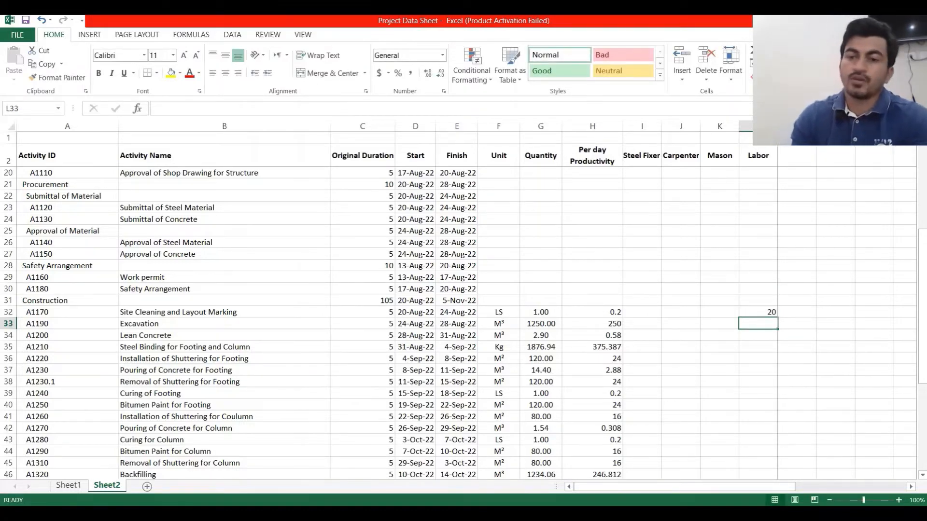
Extend the Labor formula in L32 to multiply by the original duration, making it =2*10*C32.
left_click(760, 312)
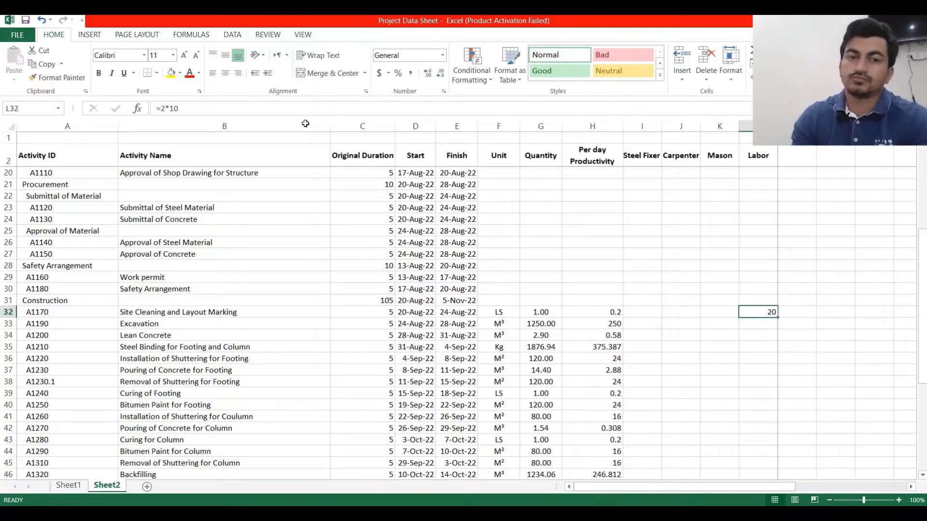
left_click(251, 107)
type("*")
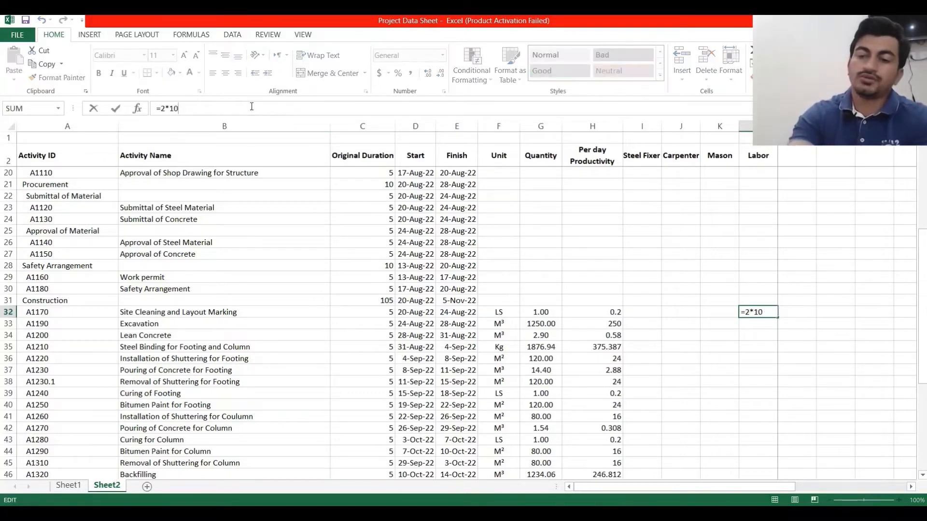
left_click(377, 313)
key("Return")
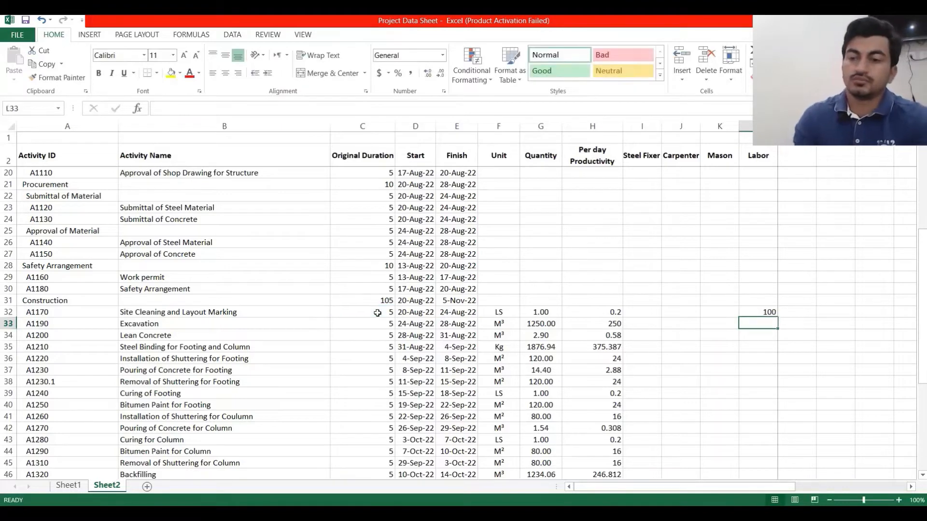
Set the original duration of Site Cleaning and Layout Marking in C32 to 1 and check its Labor formula in L32.
left_click(371, 312)
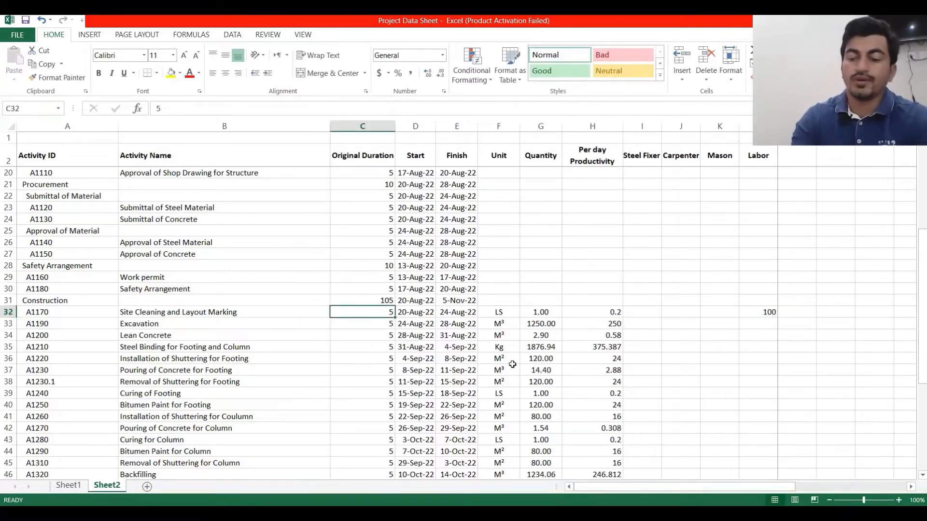
type("1")
key("Return")
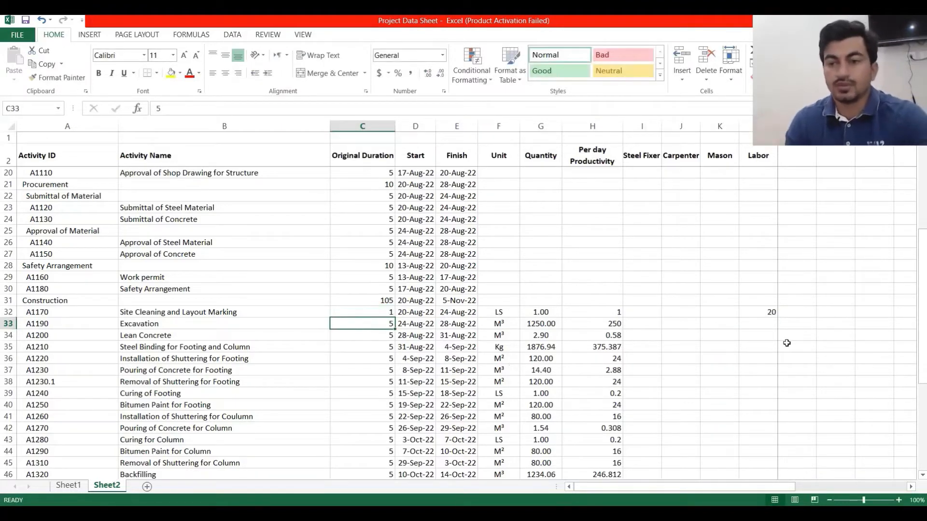
left_click(758, 312)
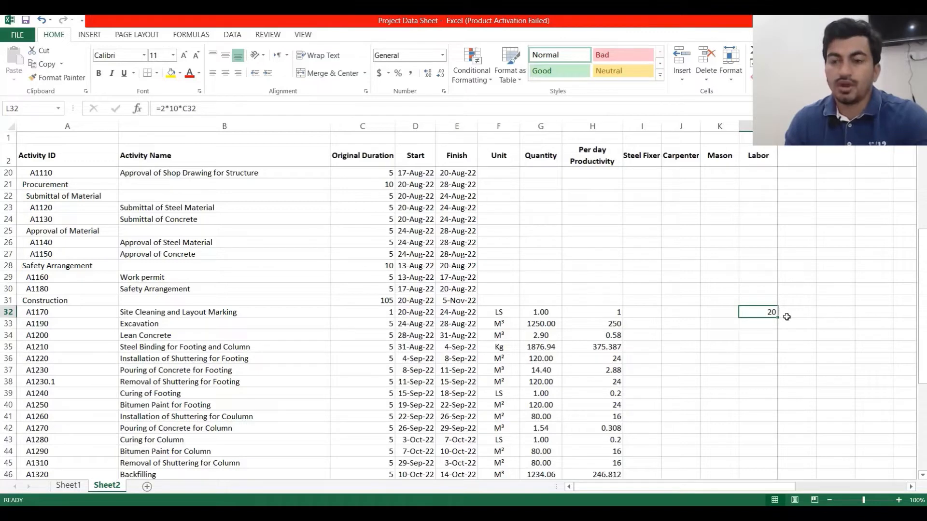
left_click(652, 311)
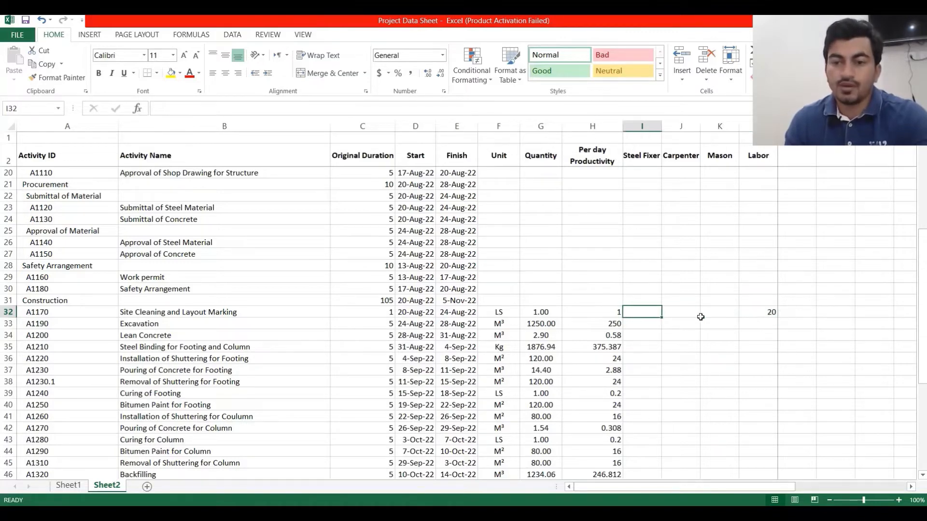
left_click(757, 311)
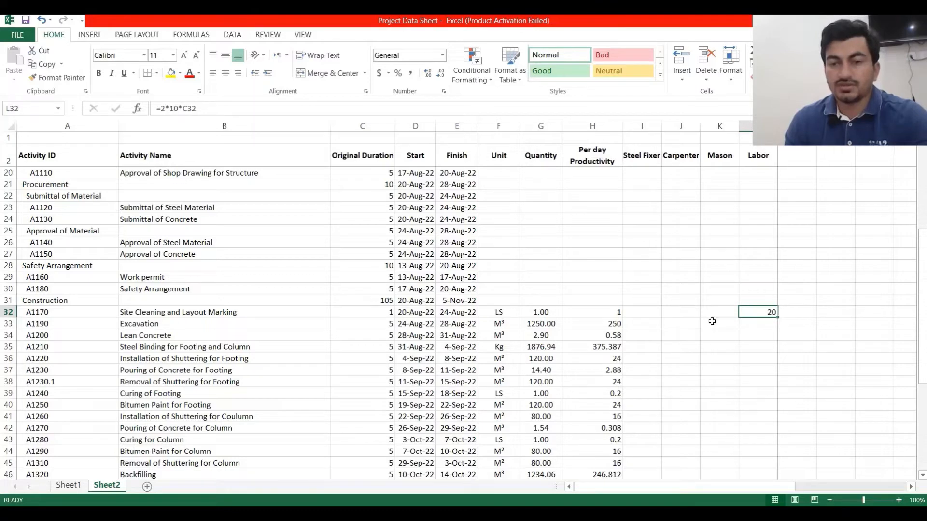
scroll(712, 321, "down", 2)
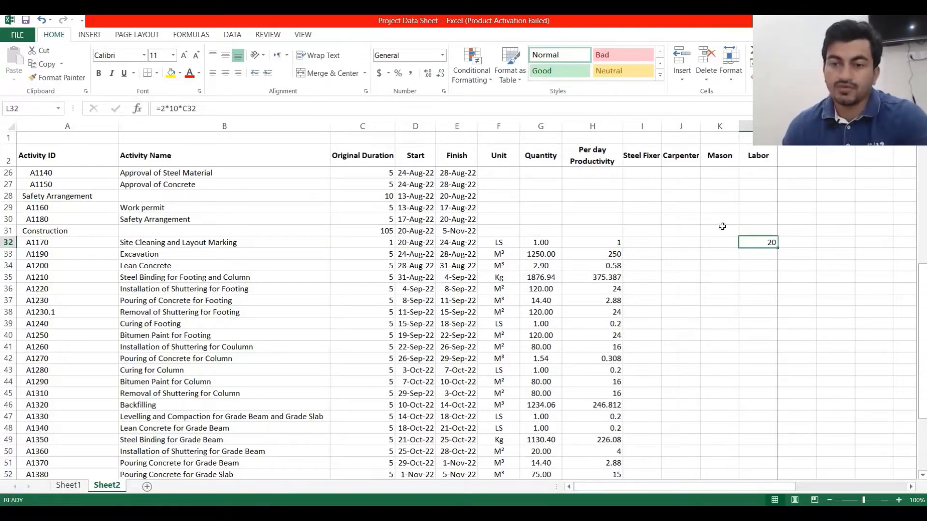
left_click(722, 242)
left_click(682, 243)
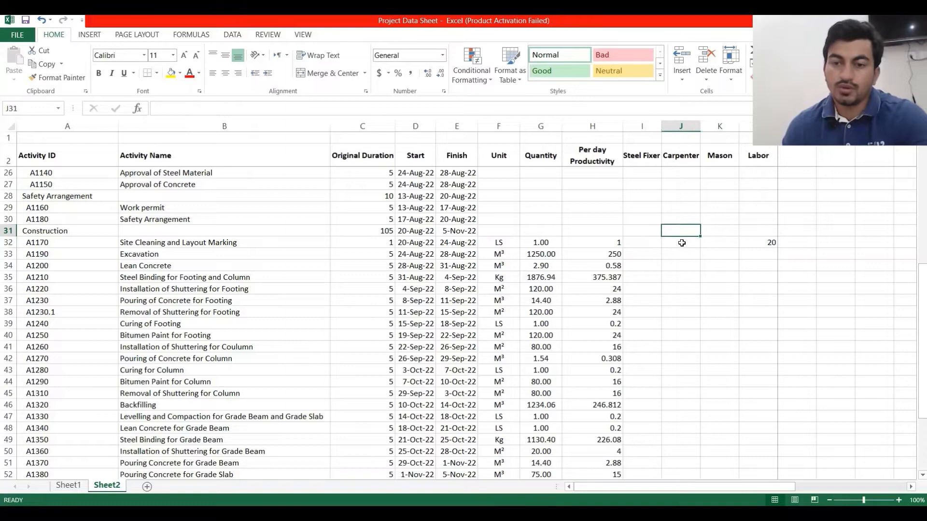
left_click(655, 240)
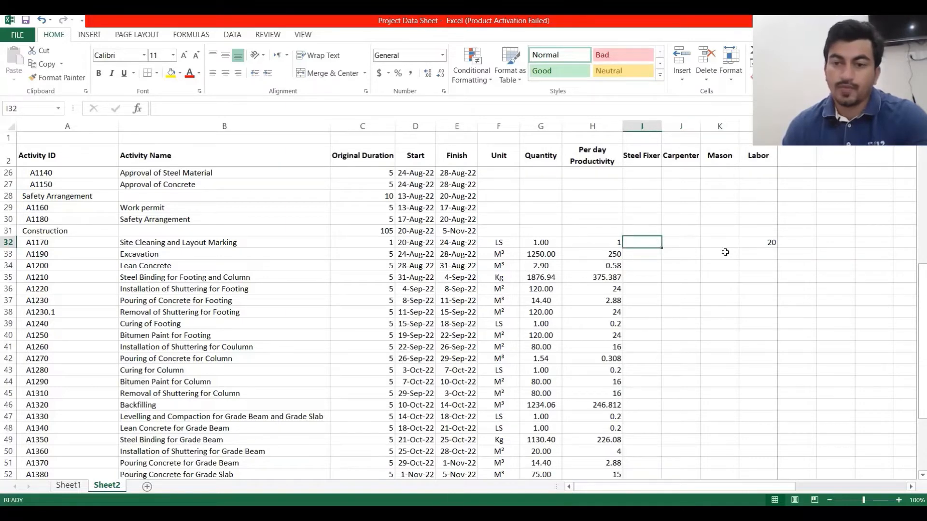
left_click(767, 243)
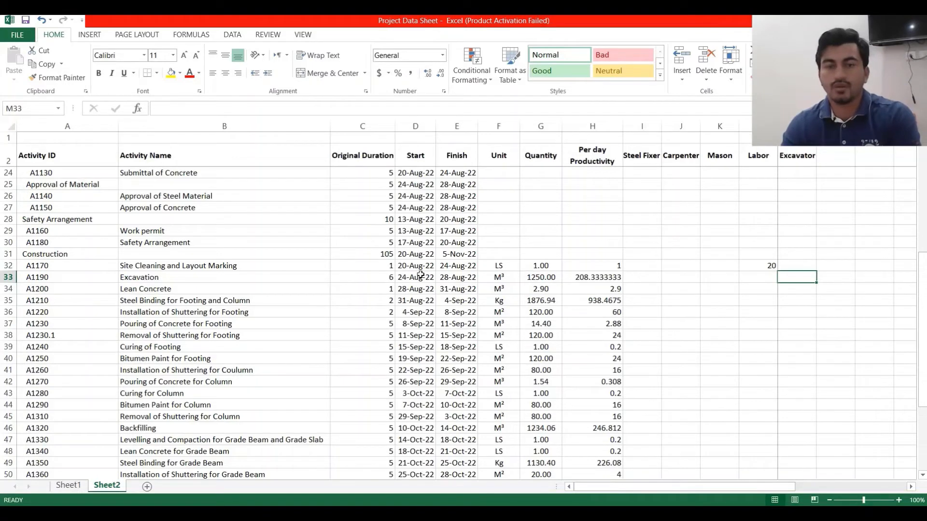
Calculate the Excavator hours for the Excavation activity in M33 with the formula =H33/208*C33*10.
left_click(253, 282)
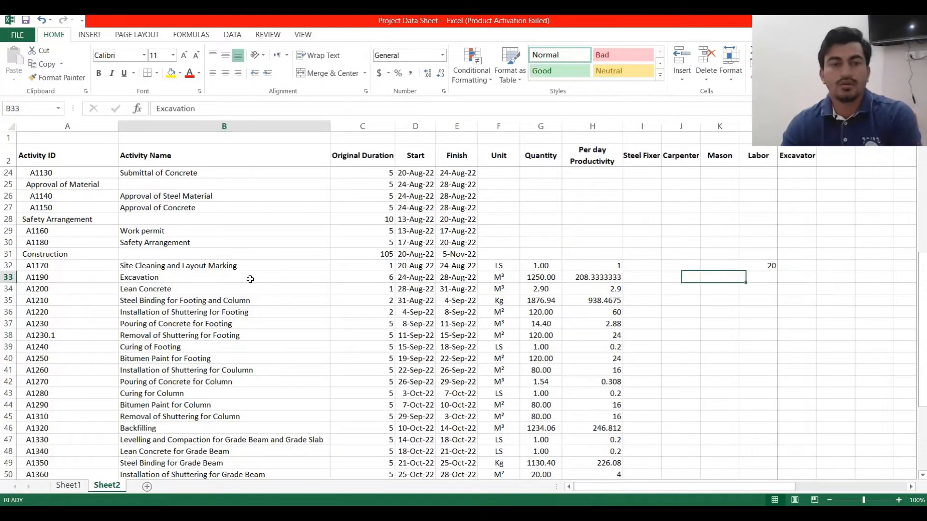
left_click(792, 277)
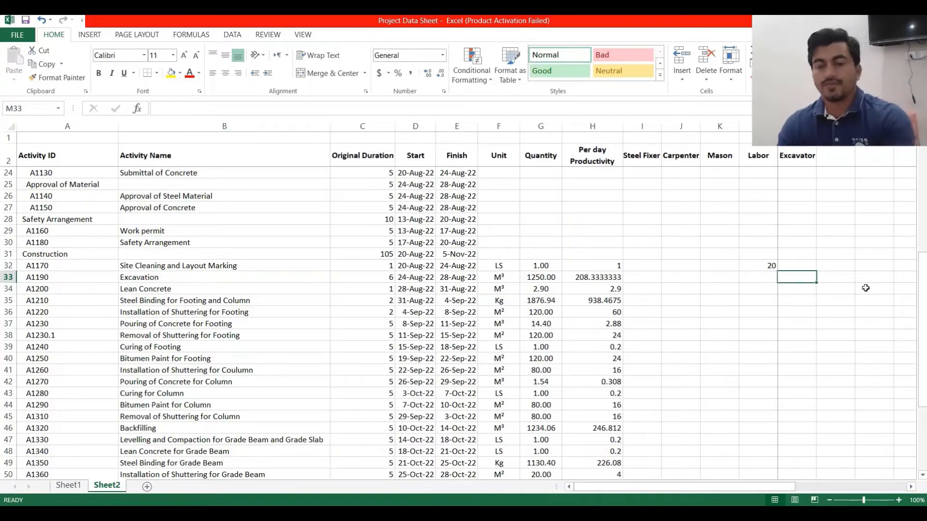
type("=")
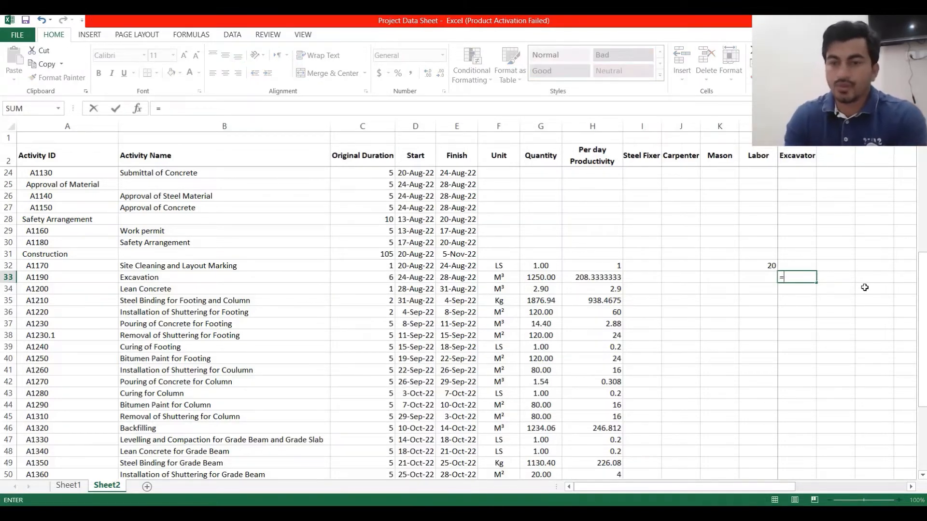
left_click(600, 278)
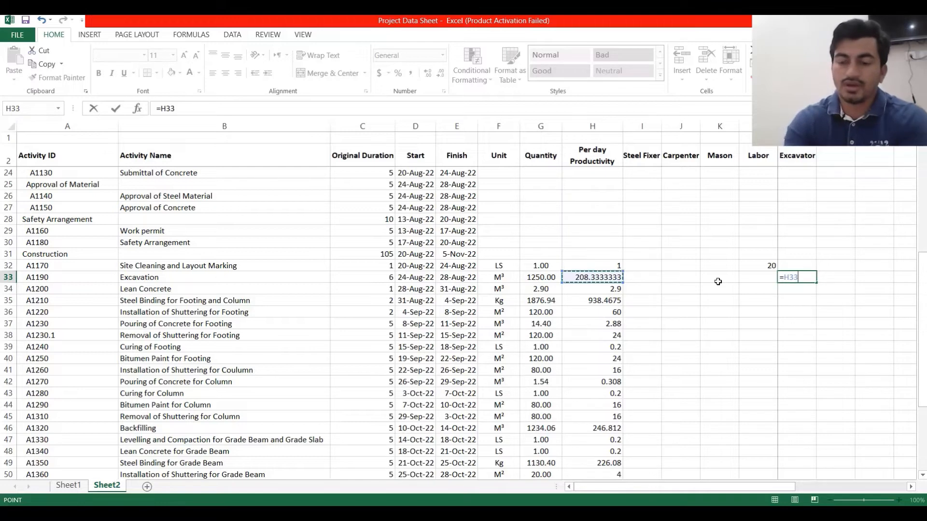
type("/")
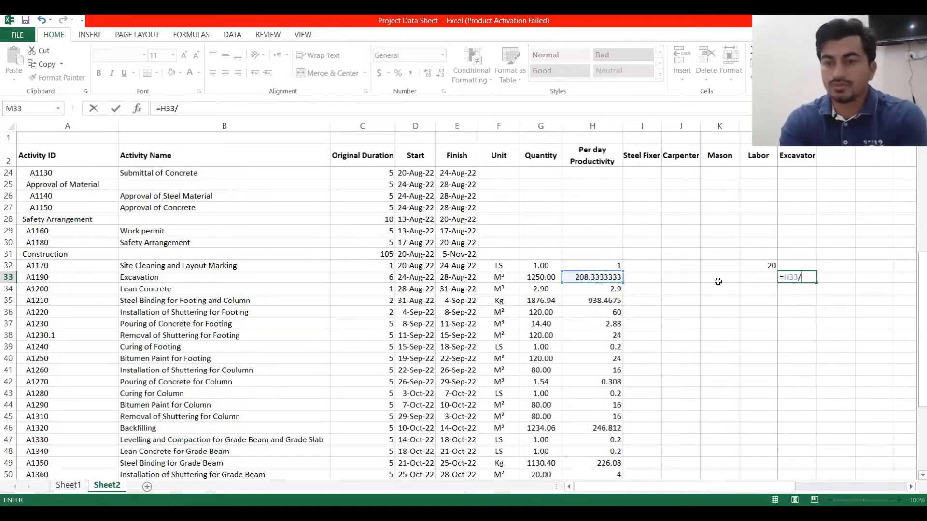
type("208*")
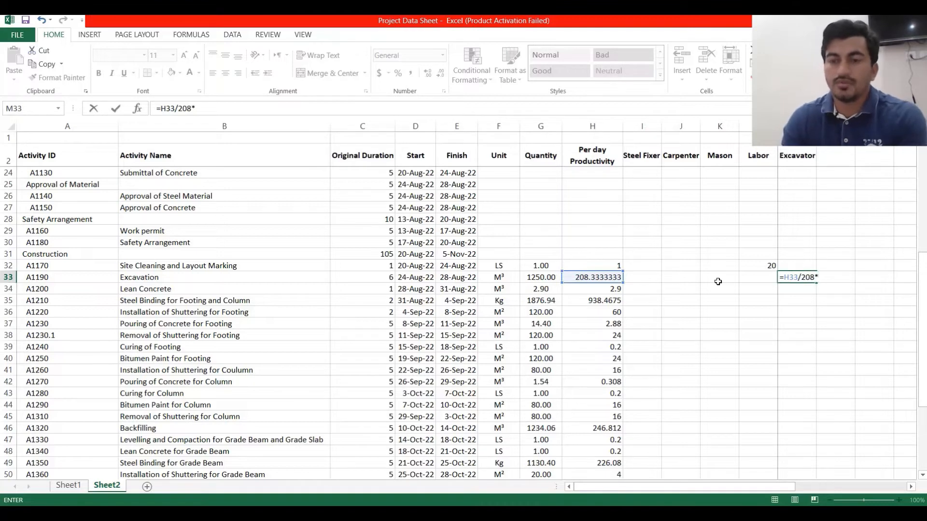
left_click(382, 278)
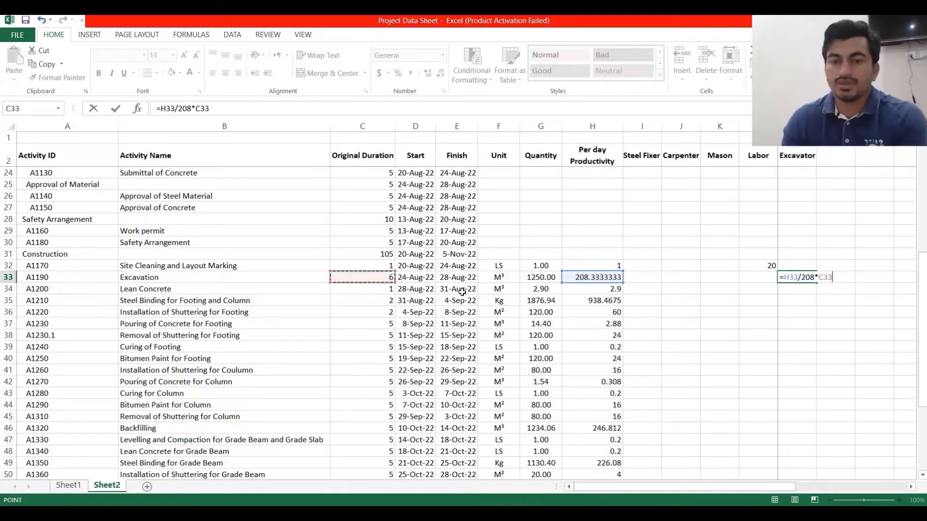
type("*")
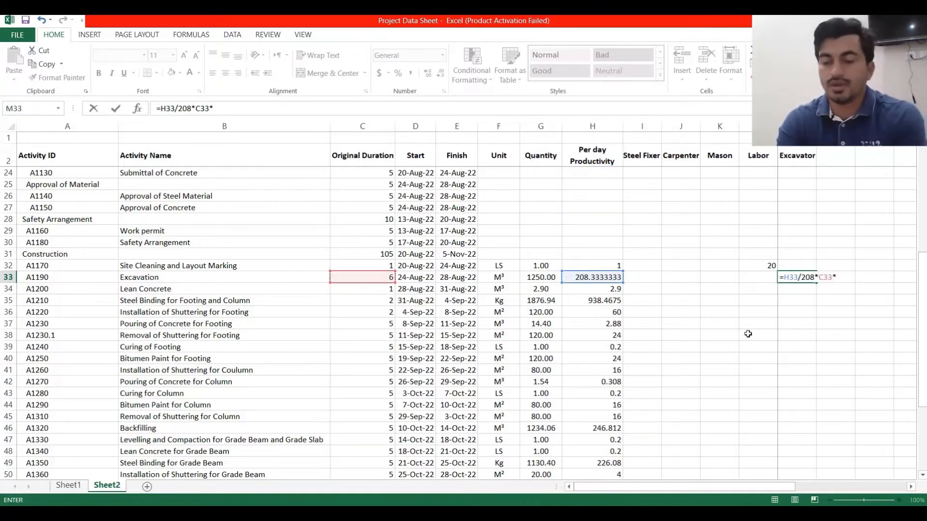
type("10")
key("Return")
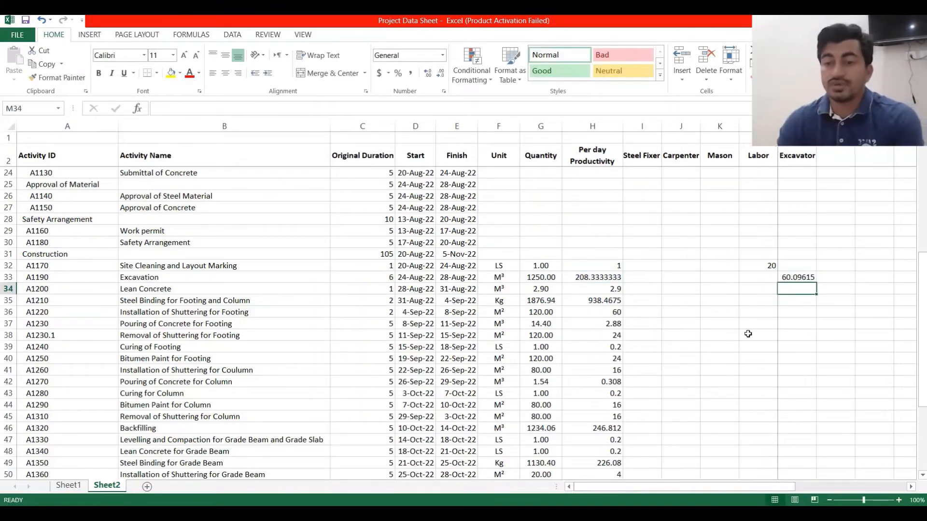
Calculate the Mason hours for the first Lean Concrete activity in K34 with the formula =H34/2.9*C34*10.
left_click(220, 292)
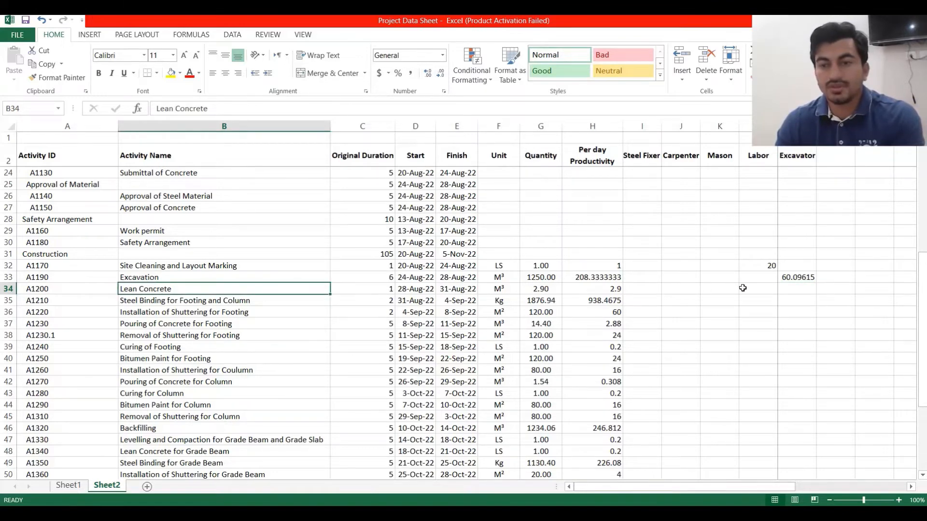
left_click(728, 288)
type("=")
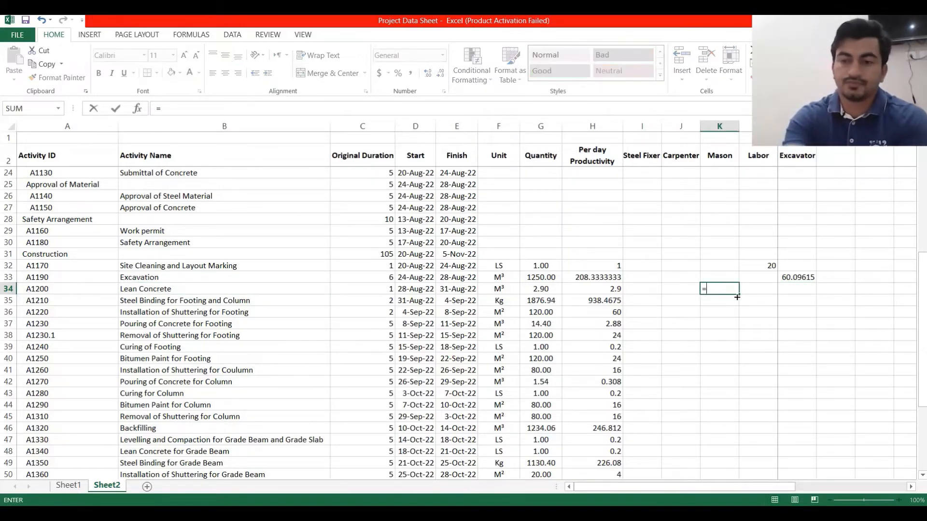
left_click(603, 289)
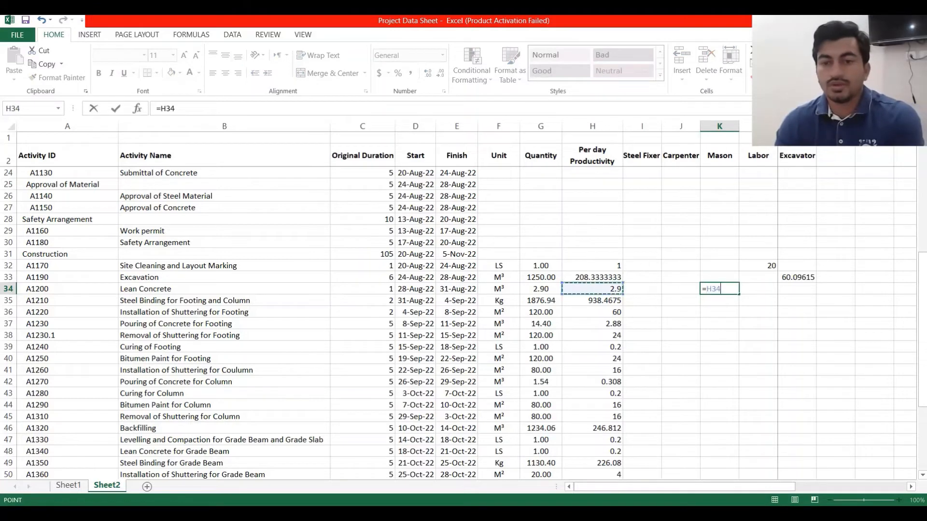
type("/2.")
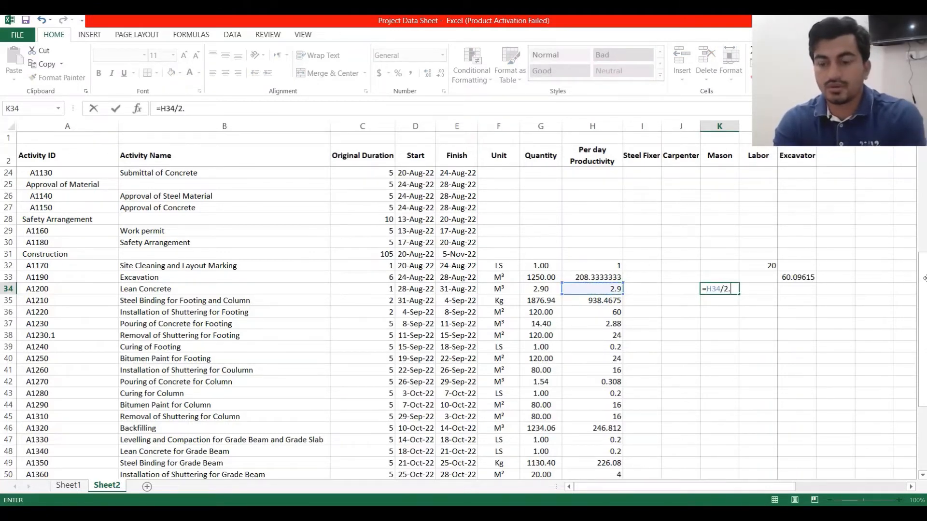
type("9")
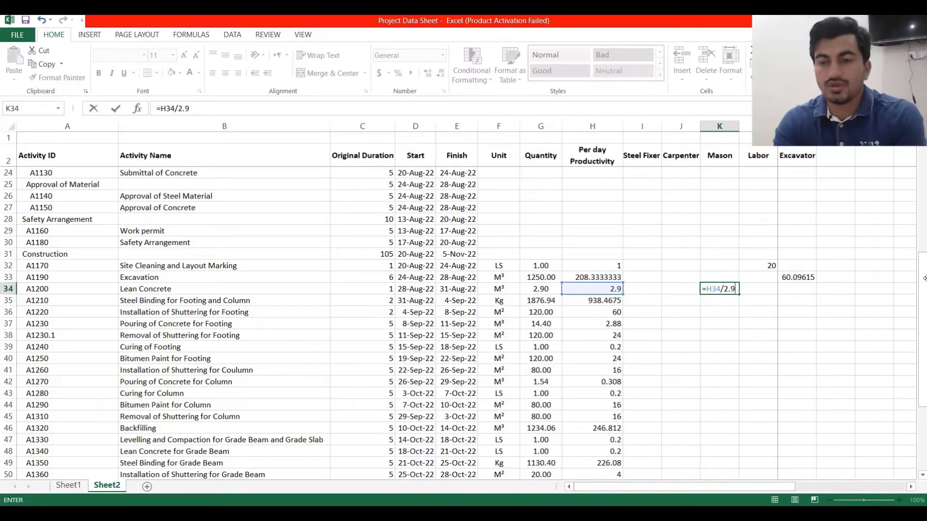
type("*")
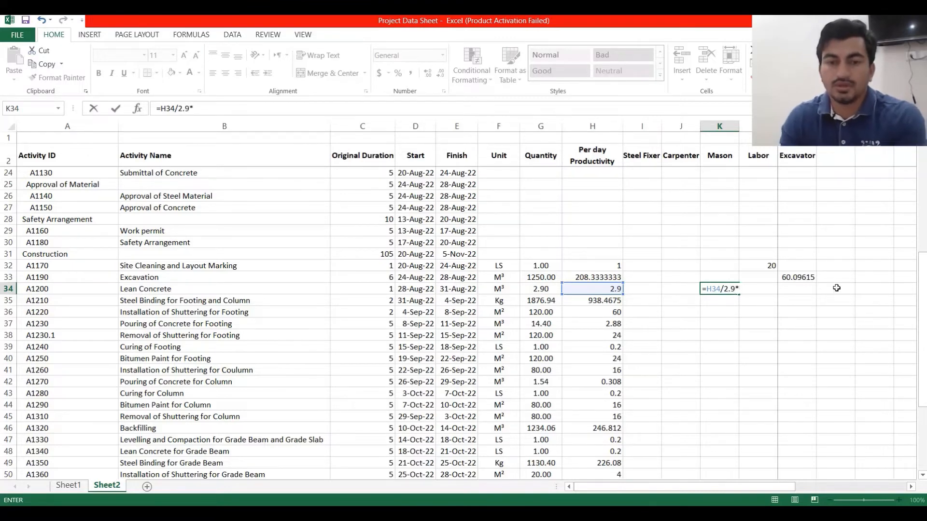
left_click(382, 286)
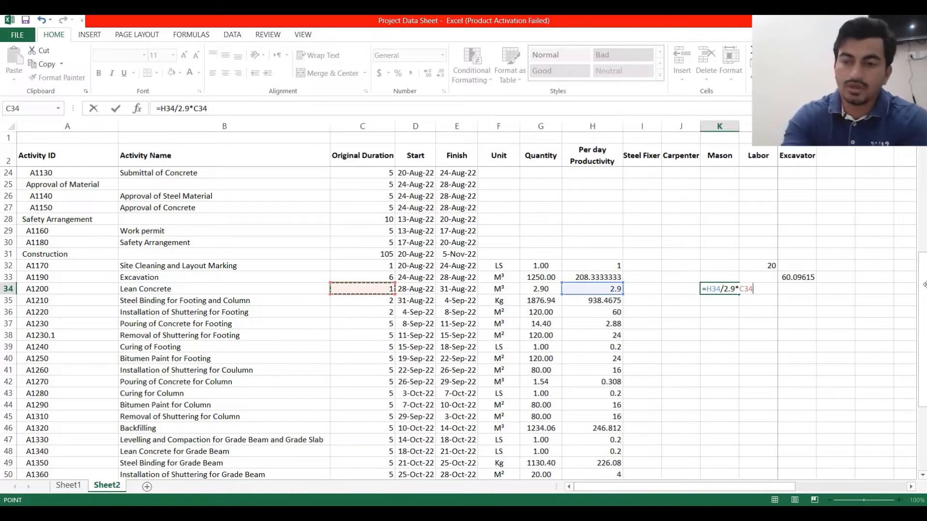
type("*10")
key("Return")
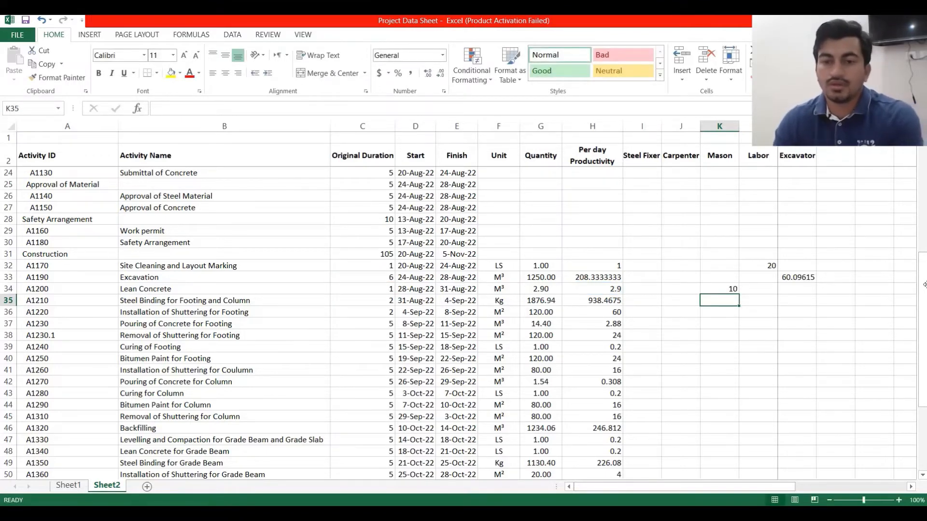
Calculate the Steel Fixer hours for Steel Binding for Footing and Column in I35 with the formula =H35/300*C35*10.
left_click(271, 297)
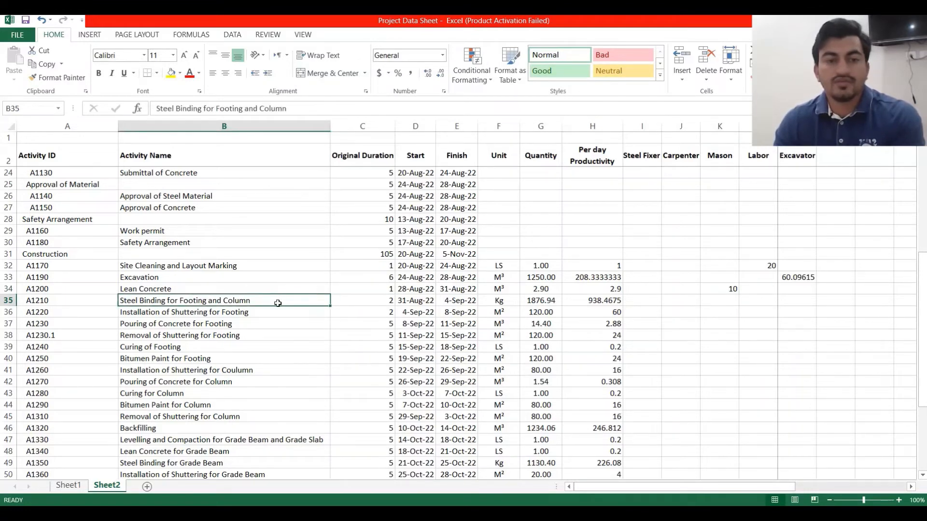
left_click(654, 302)
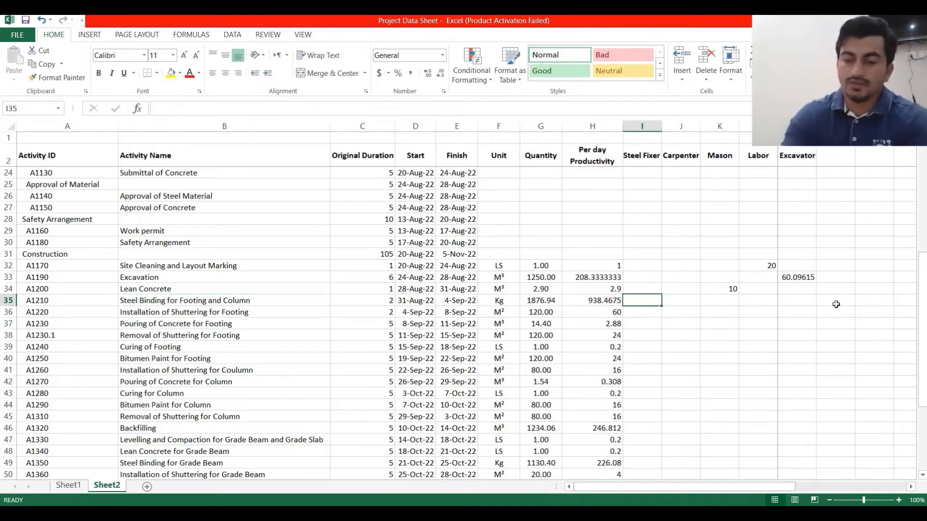
type("=")
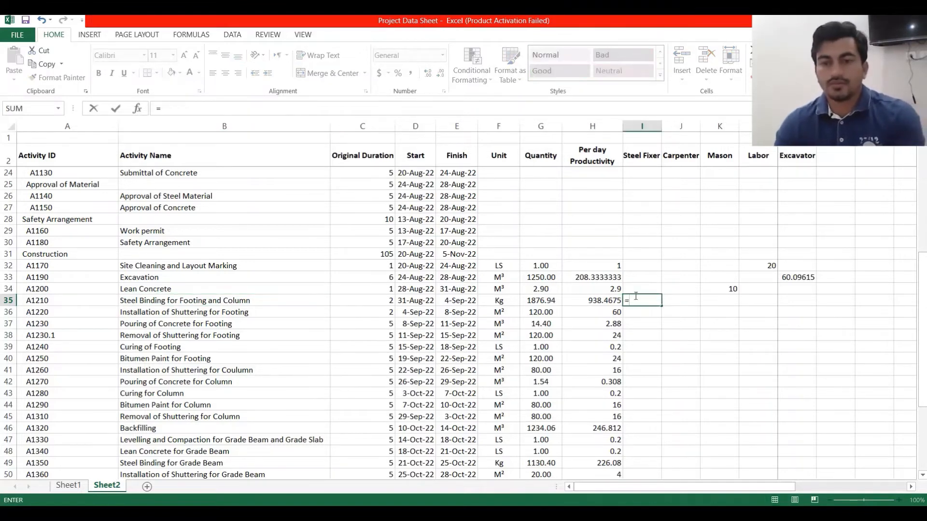
left_click(605, 299)
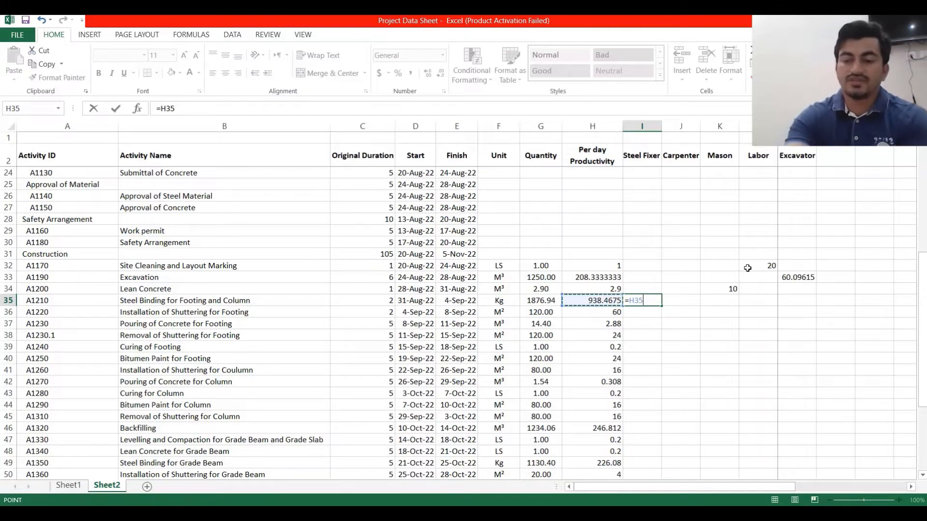
type("/3")
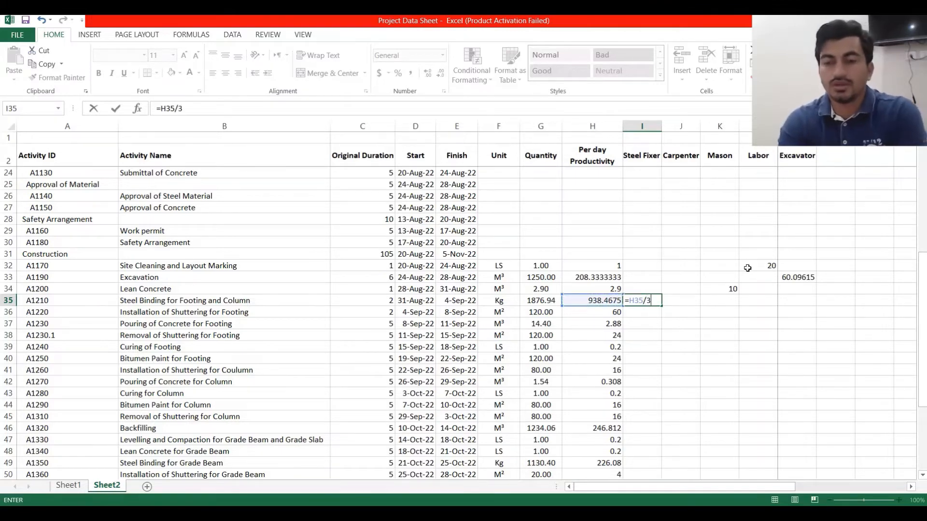
type("00*")
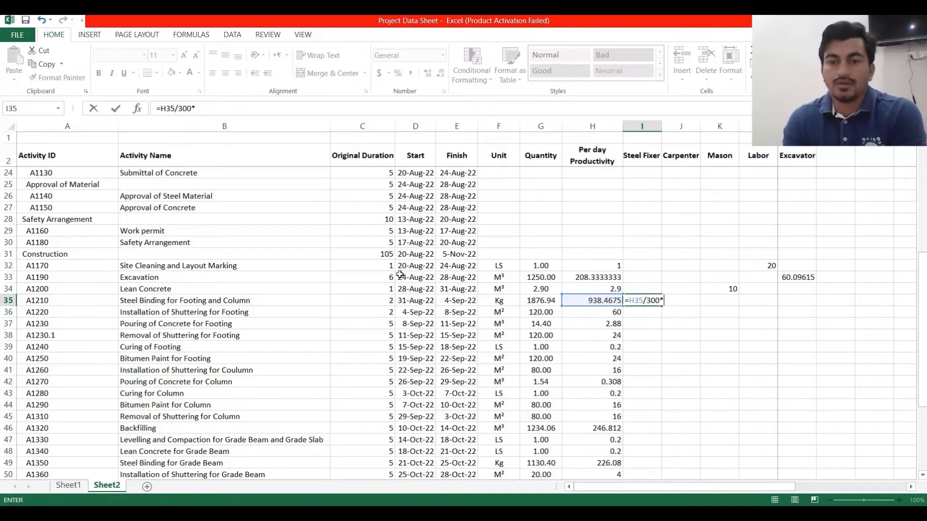
left_click(392, 301)
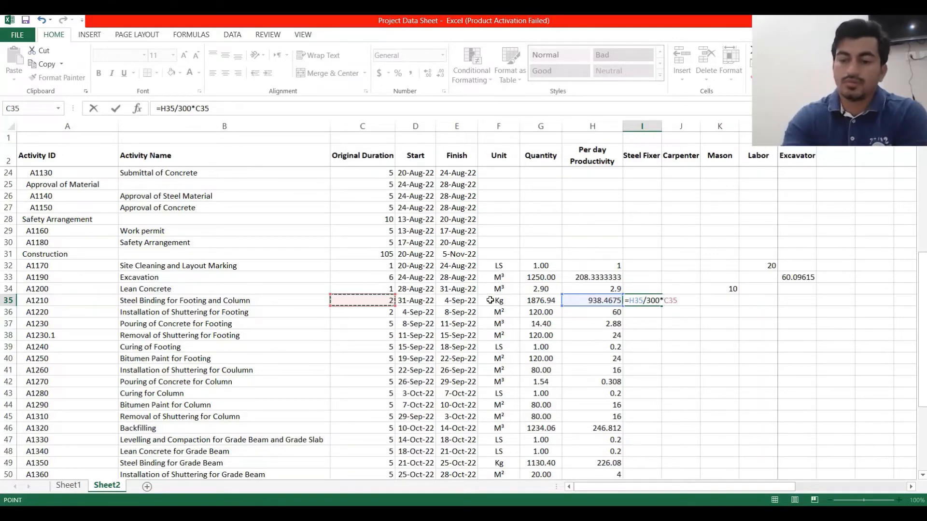
type("*10")
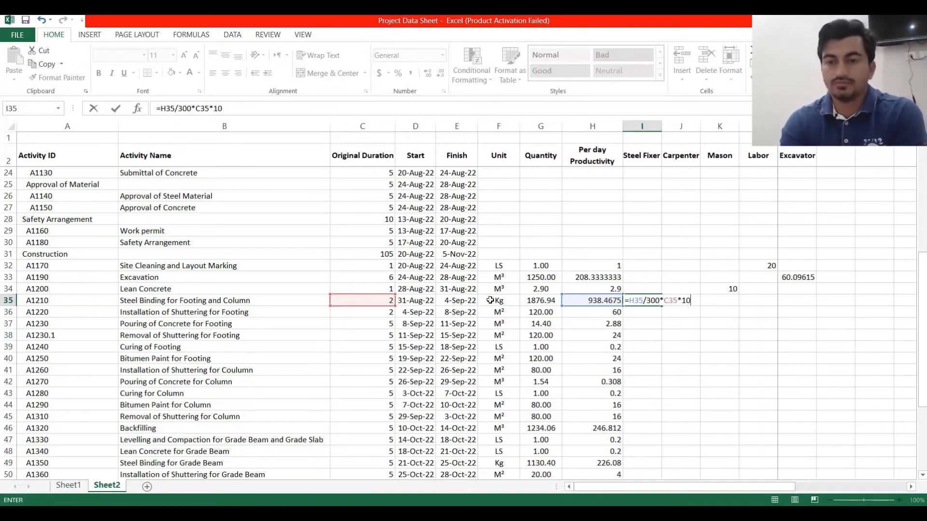
key("Return")
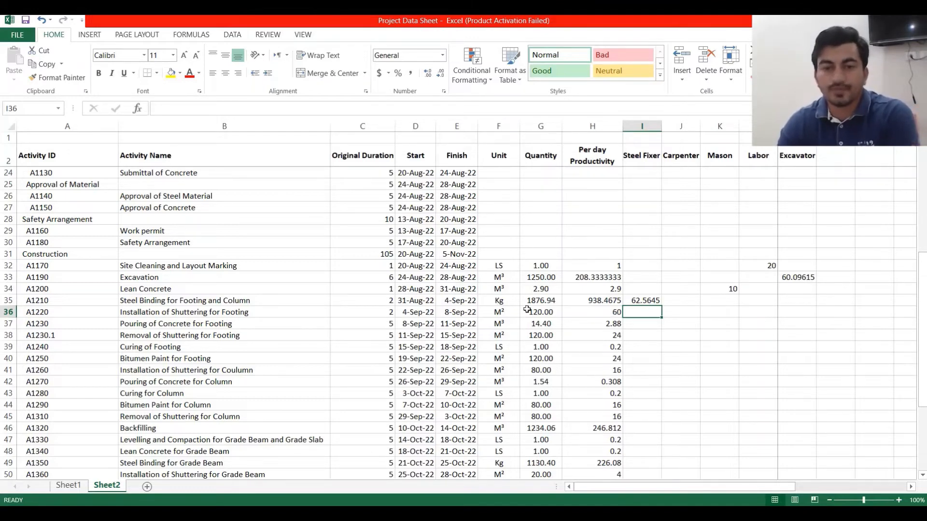
Calculate the Carpenter hours for Installation of Shuttering for Footing in J36 with the formula =H36/12*C36*10.
left_click(271, 311)
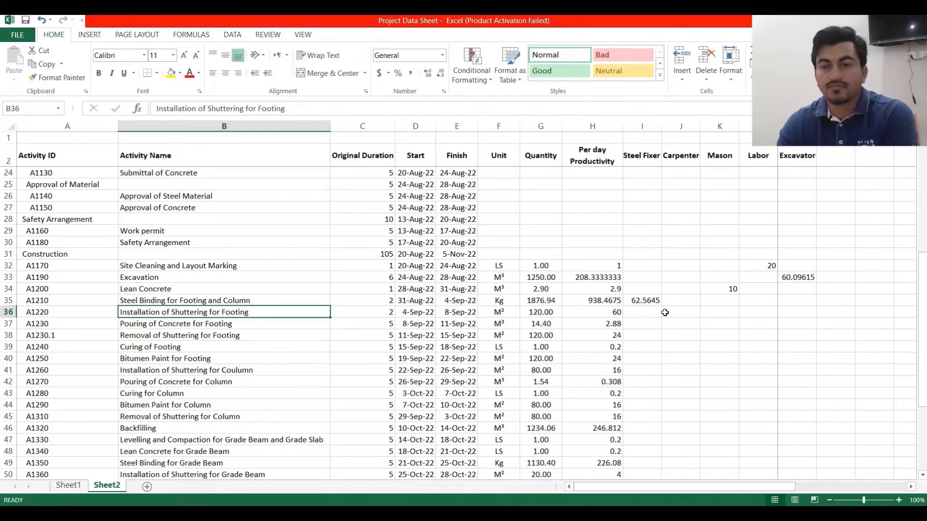
left_click(686, 312)
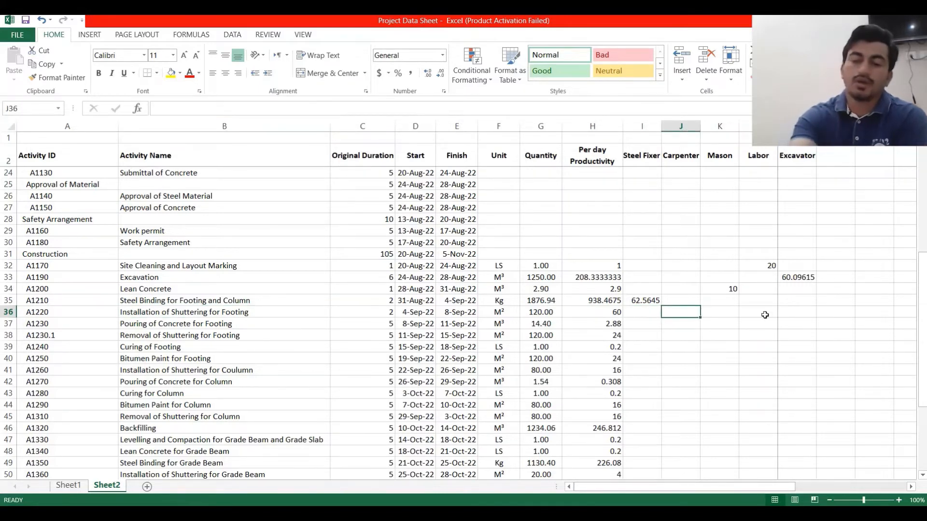
type("=")
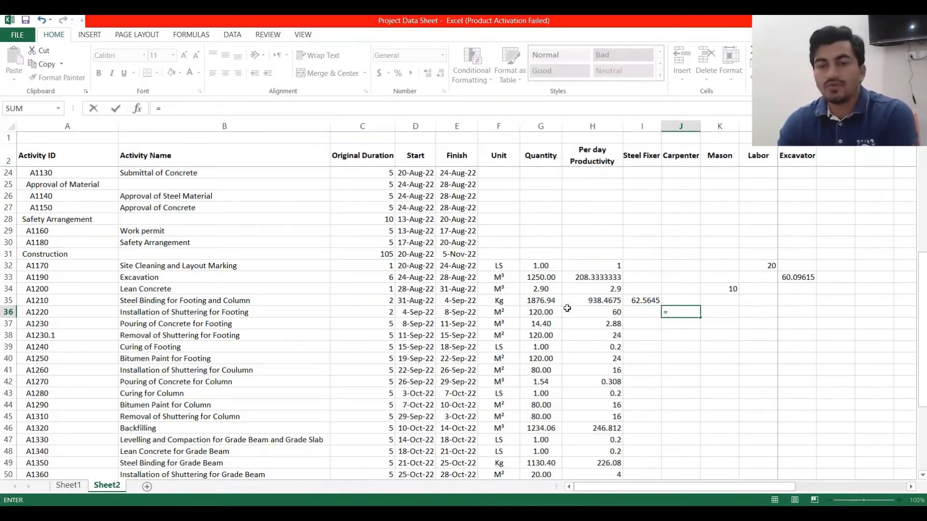
left_click(593, 311)
type("/12*")
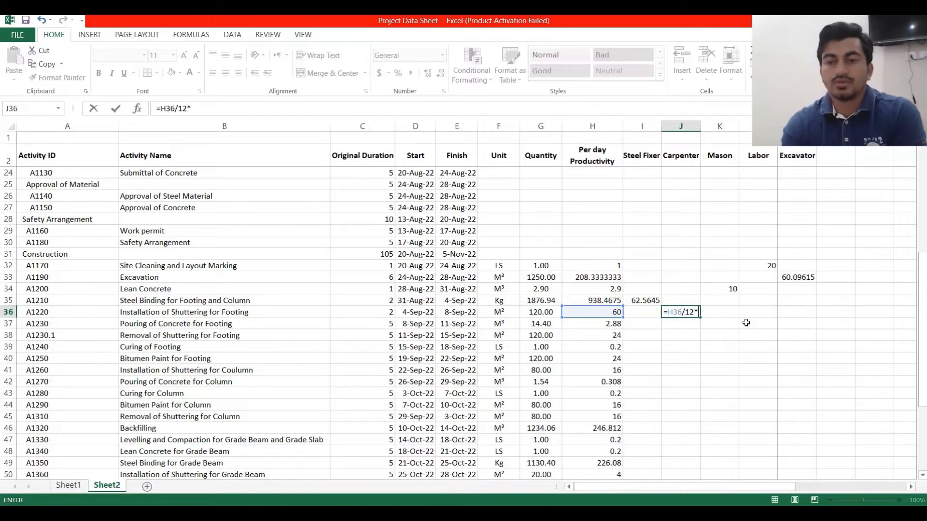
left_click(344, 312)
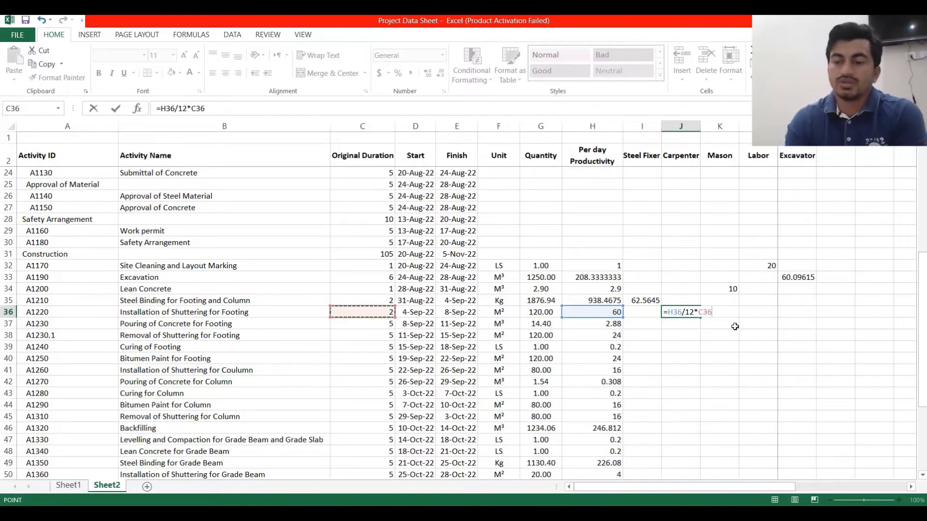
key("Return")
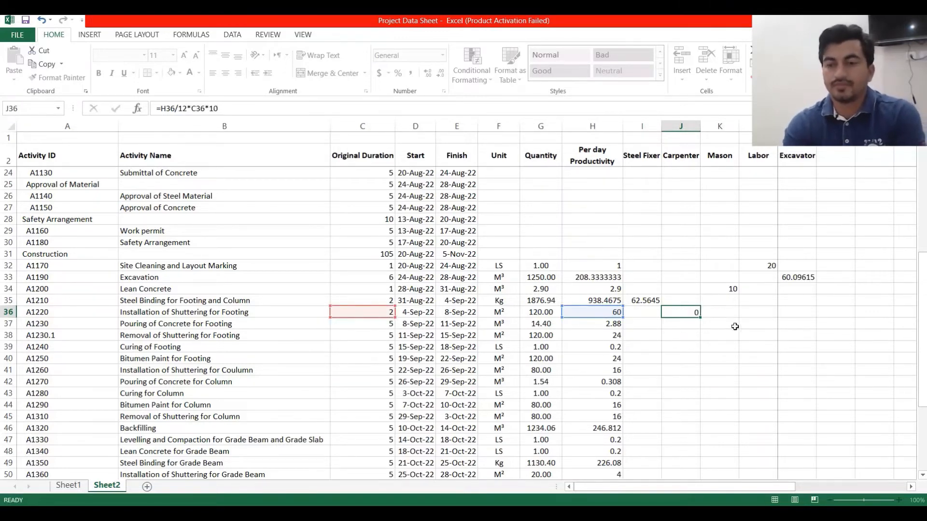
left_click(689, 314)
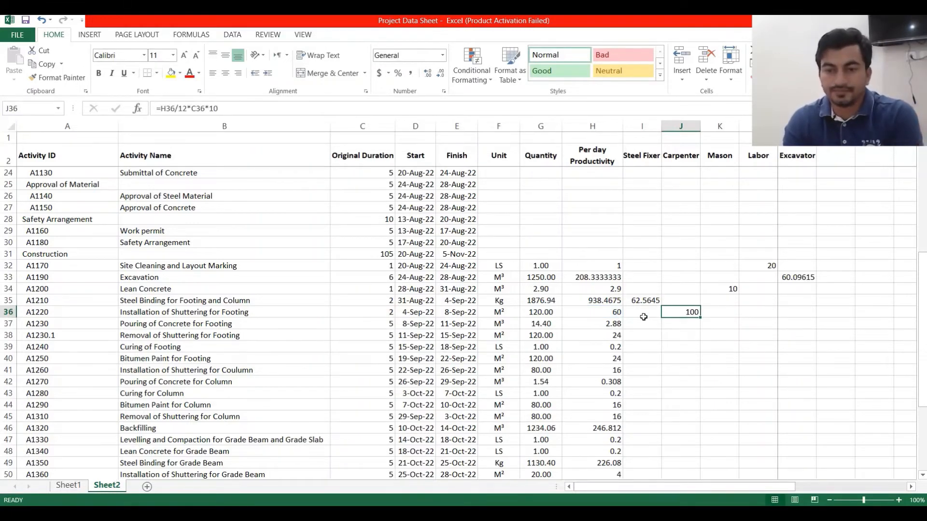
Calculate the Mason hours for Pouring of Concrete for Footing in K37 with the formula =H37/100*C37*10.
left_click(208, 326)
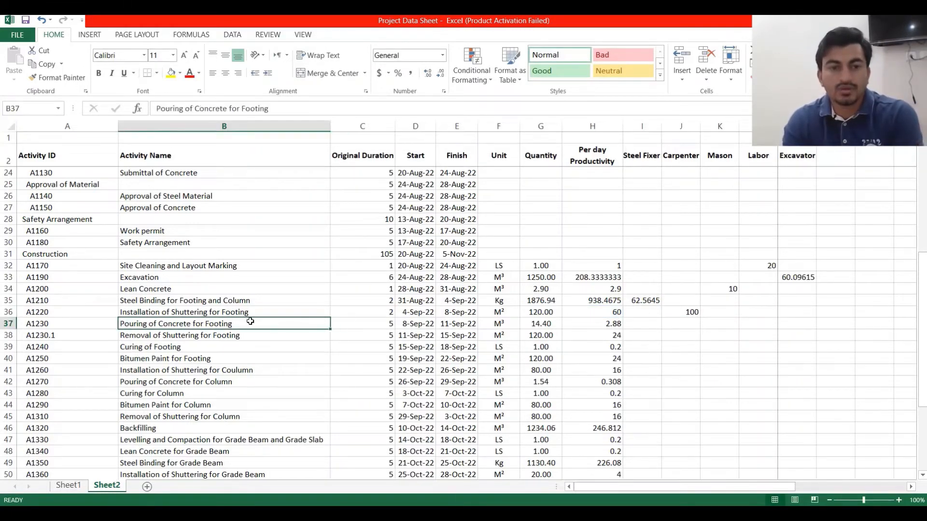
left_click(718, 326)
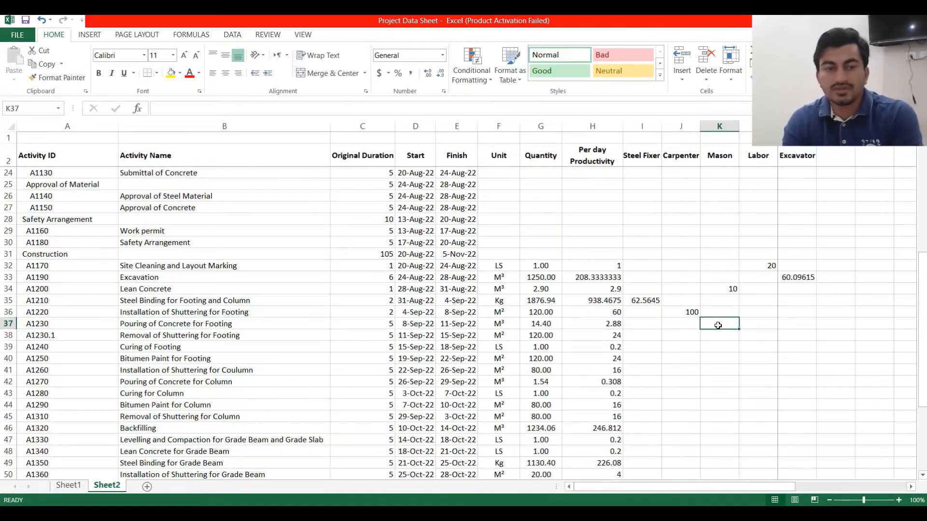
type("=")
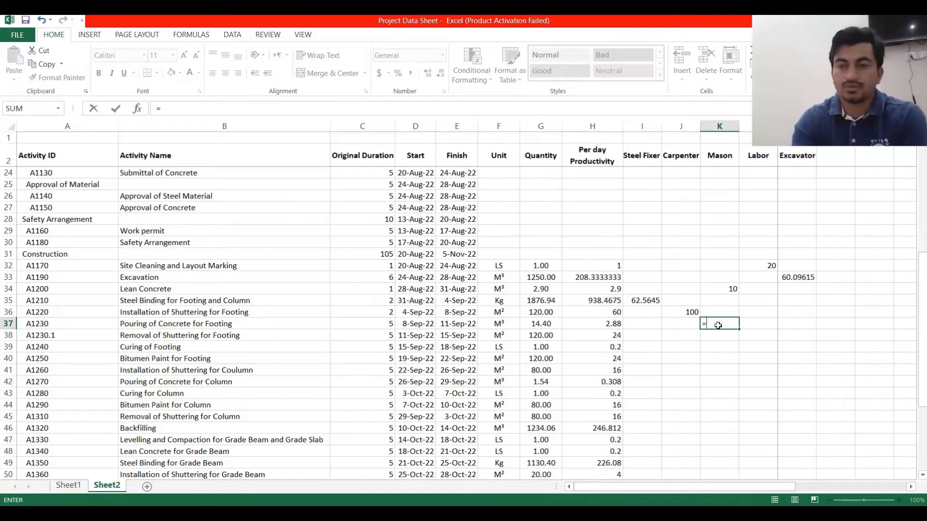
left_click(587, 322)
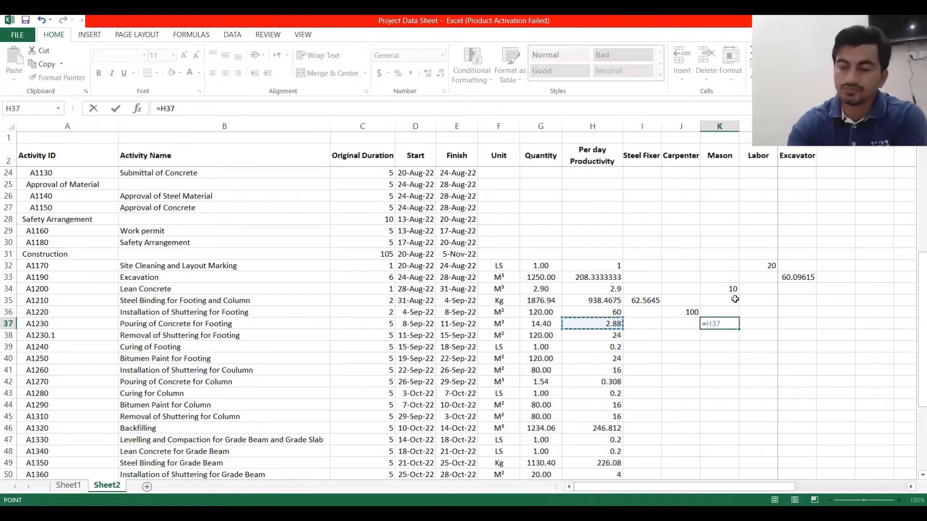
type("/")
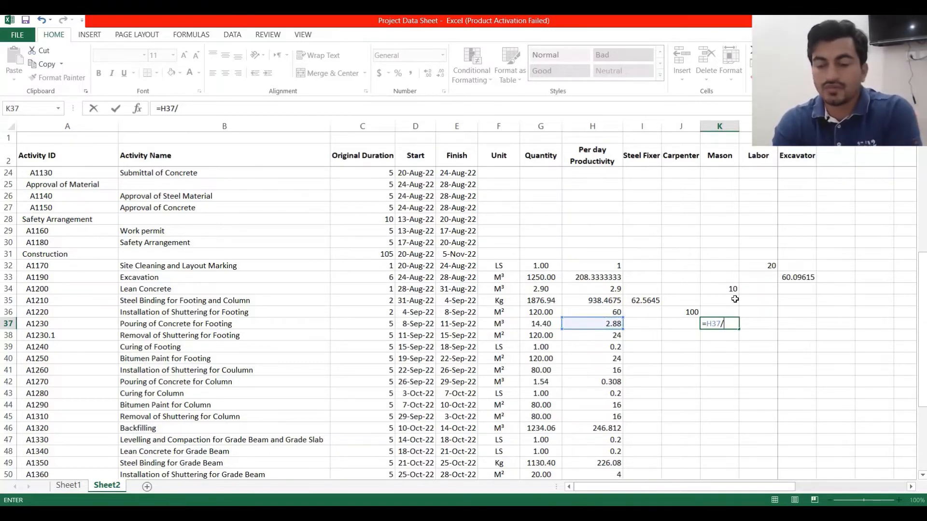
type("1")
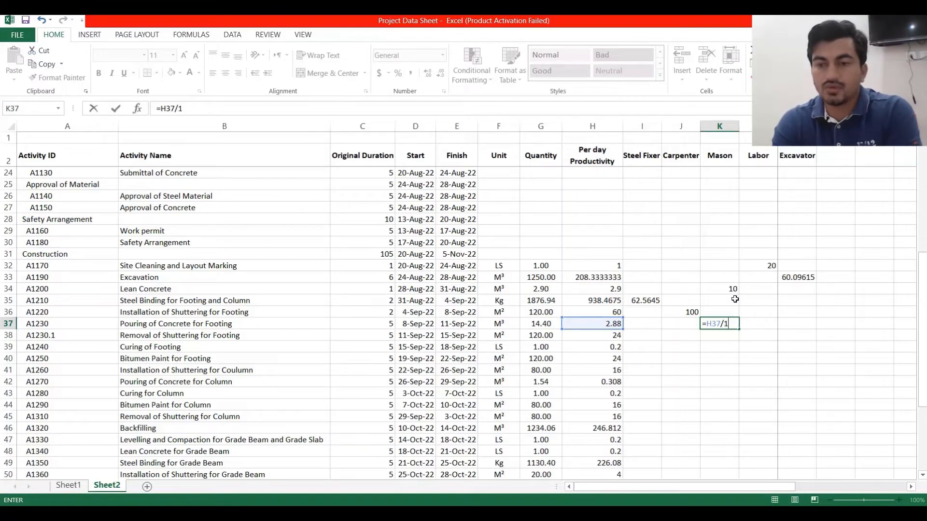
type("00*")
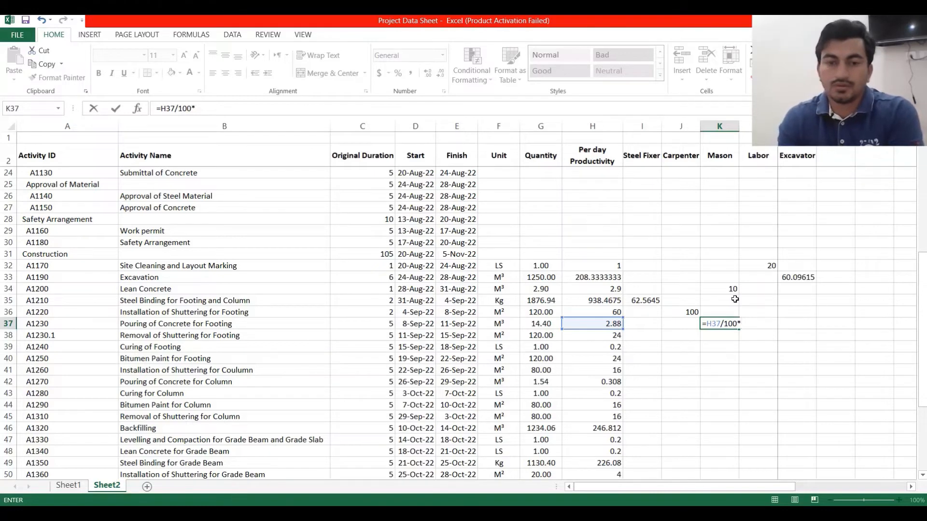
left_click(368, 322)
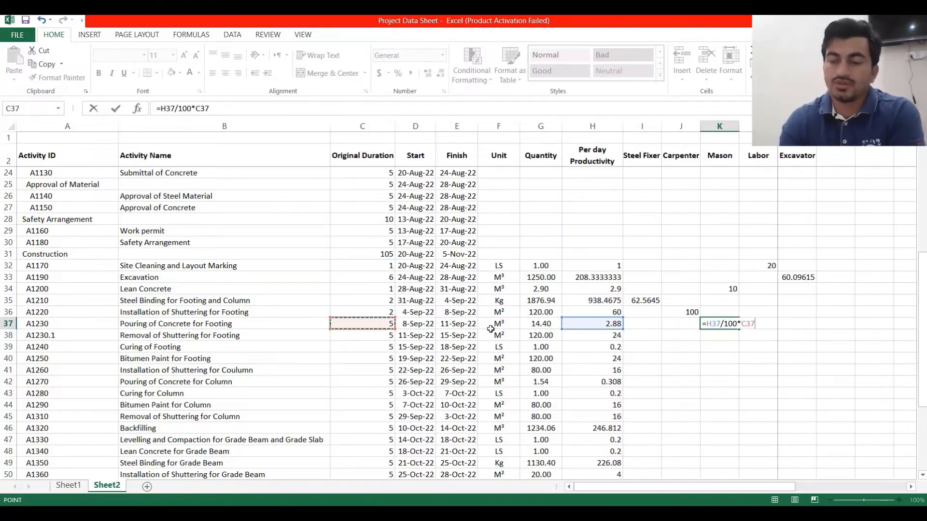
type("*")
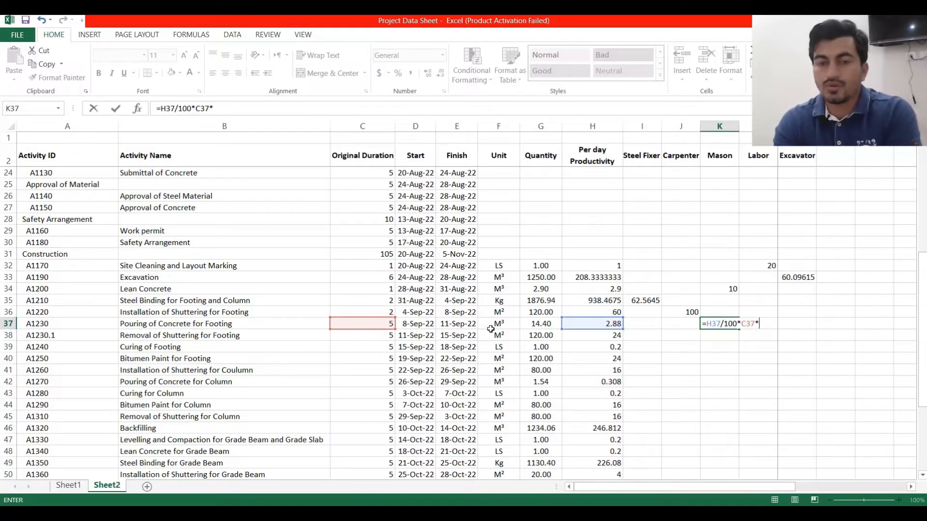
type("10")
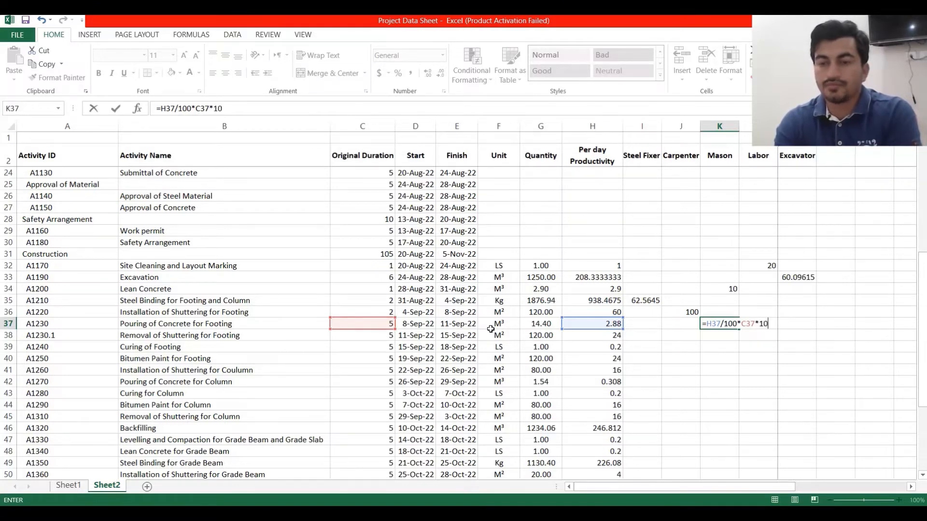
key("Return")
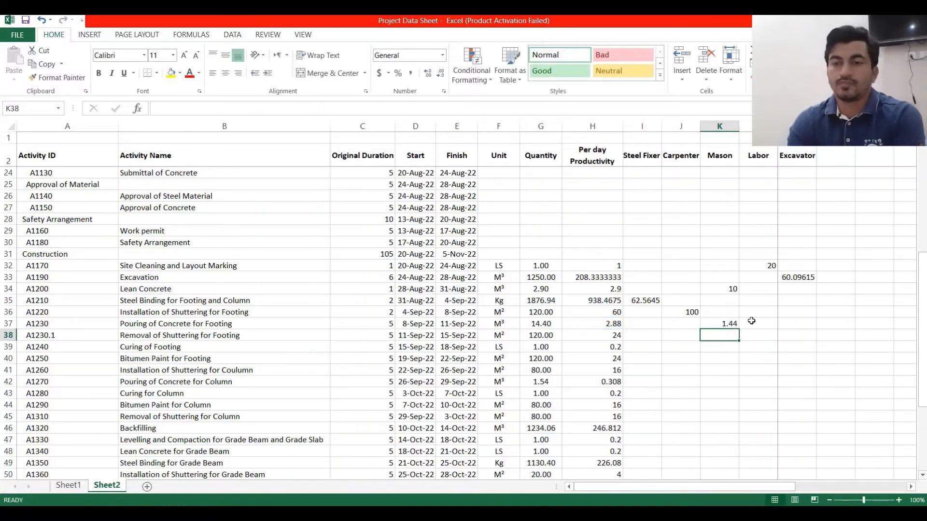
left_click(726, 324)
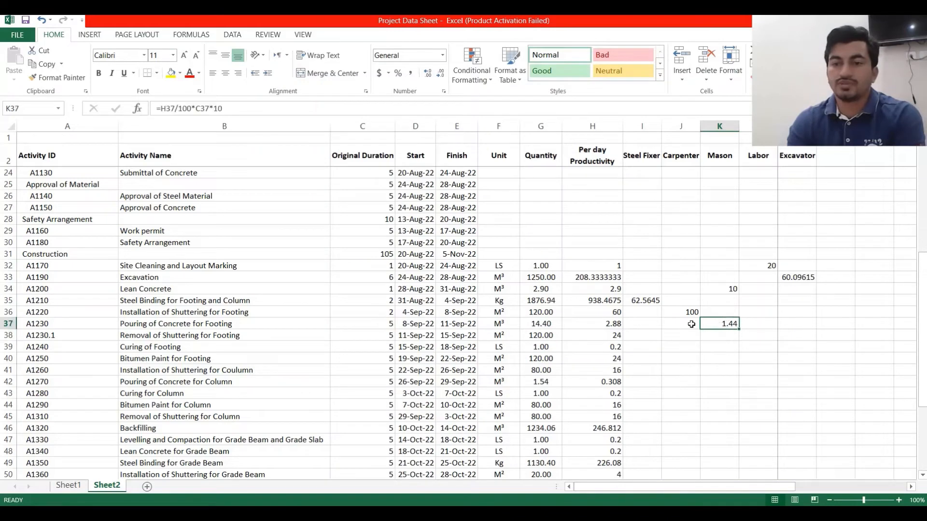
Set the original duration of Pouring of Concrete for Footing in C37 to 1 and check its Mason hours.
left_click(383, 324)
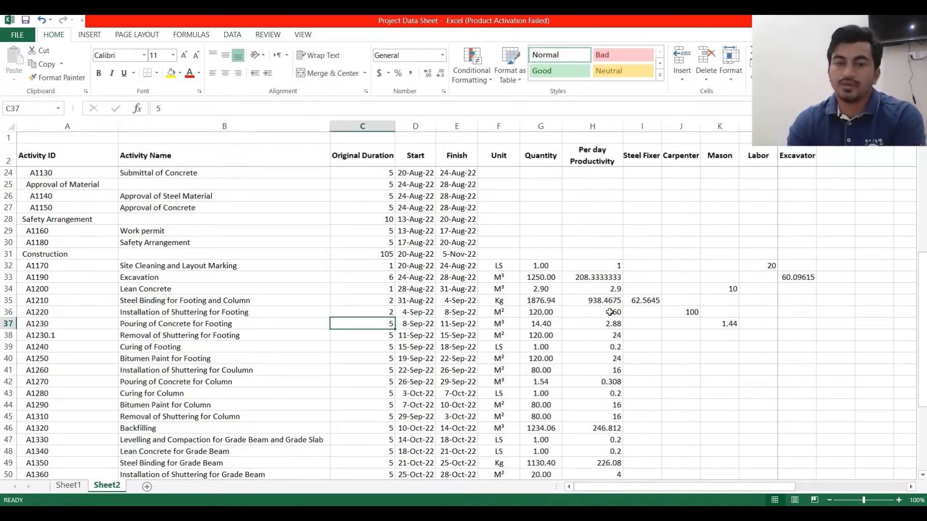
type("1")
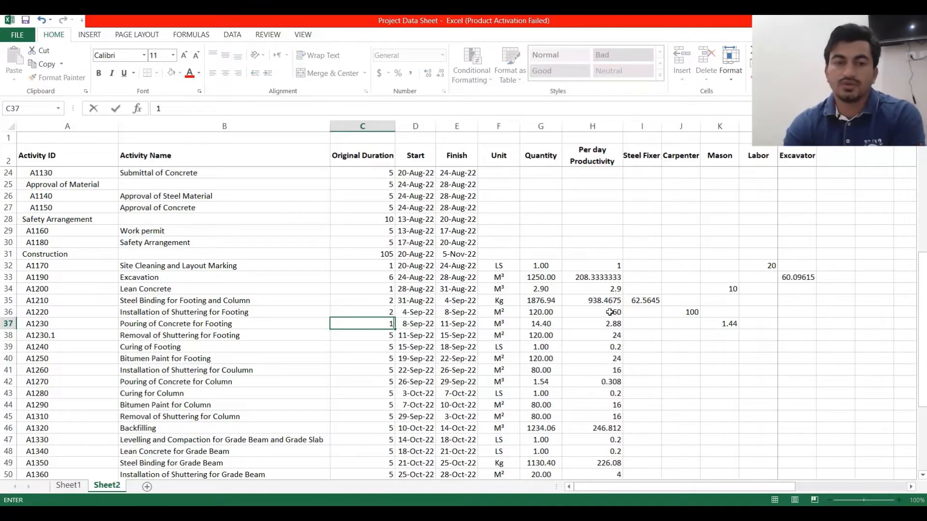
key("Return")
left_click(712, 325)
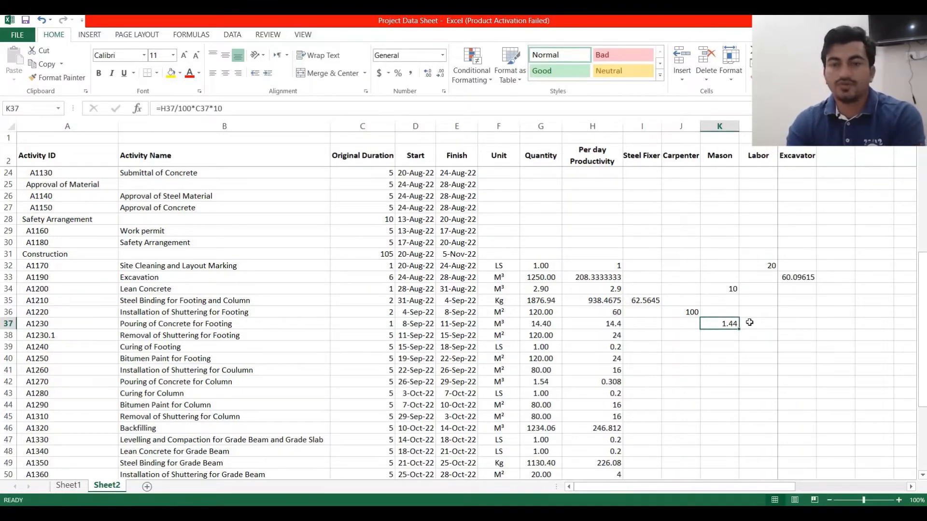
left_click(372, 321)
left_click(166, 325)
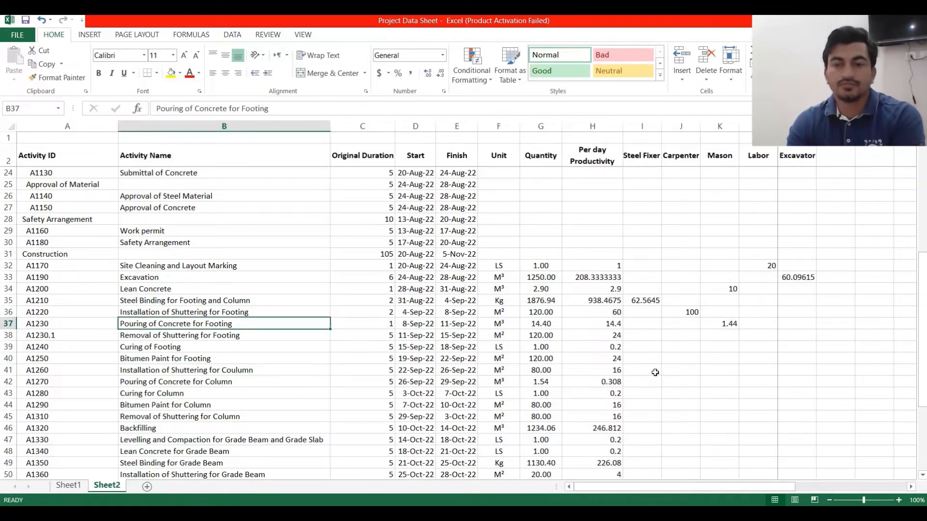
left_click(732, 321)
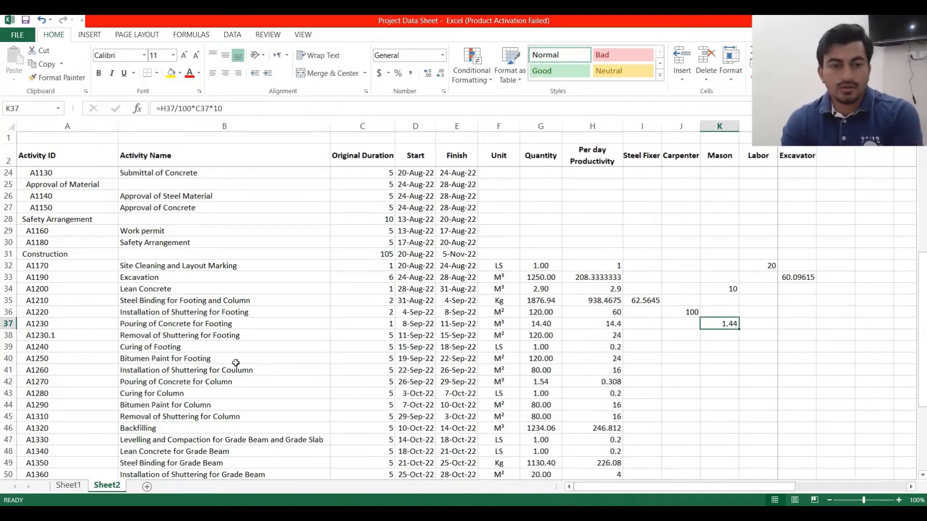
Copy the Carpenter hours formula from J36 to J38 for Removal of Shuttering for Footing.
left_click(226, 337)
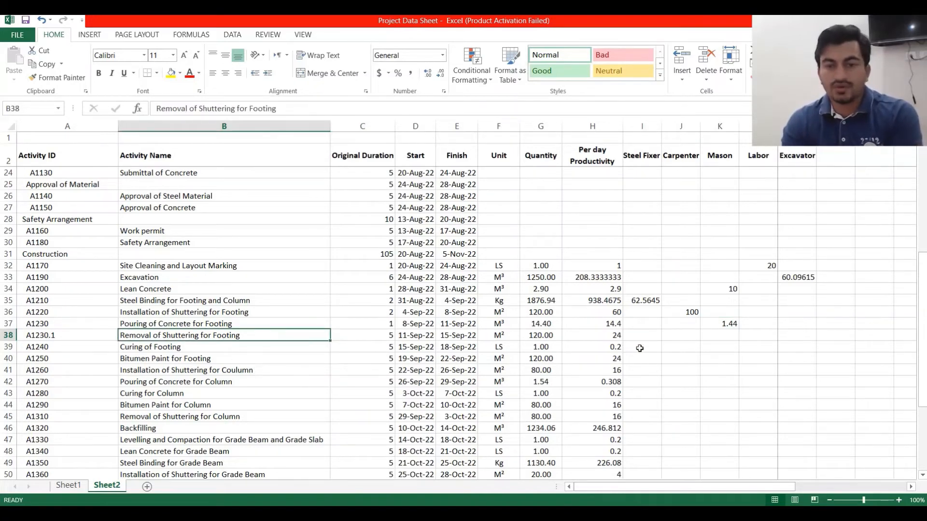
left_click(677, 337)
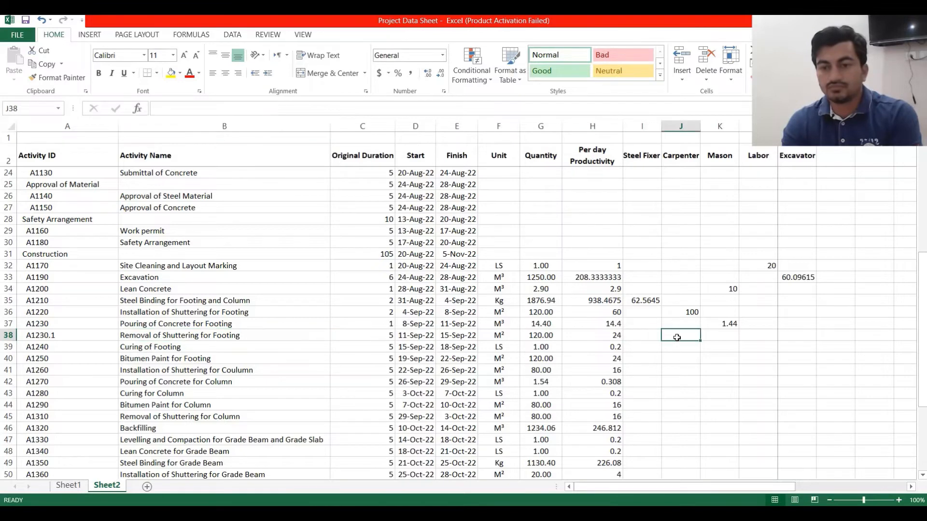
left_click(685, 314)
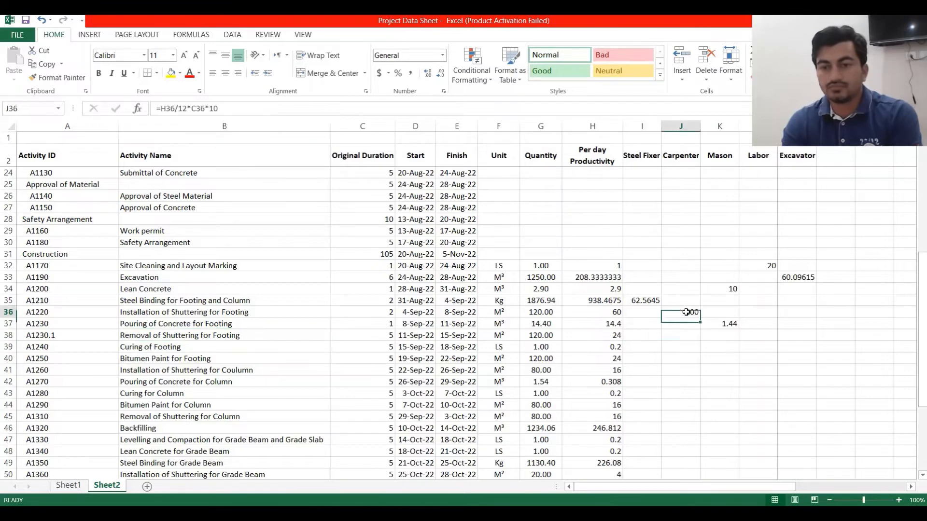
left_click(51, 69)
left_click(694, 335)
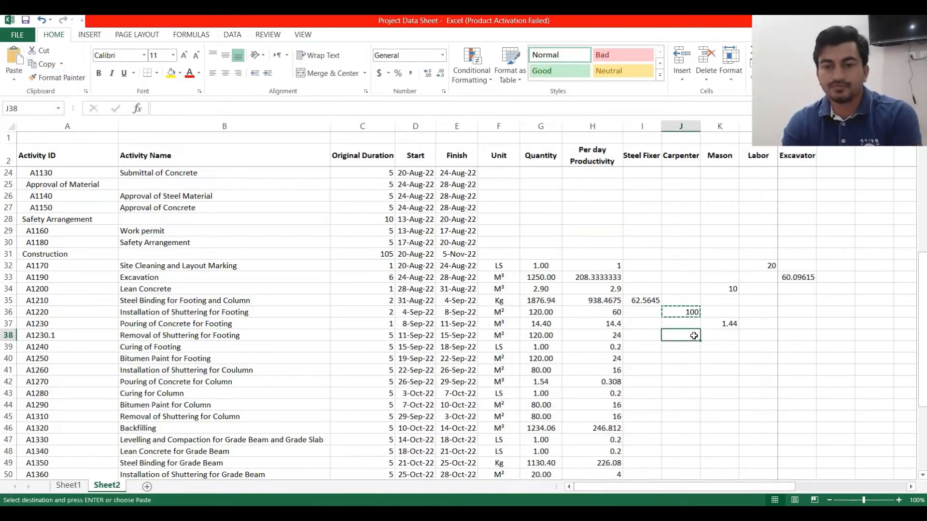
left_click(14, 57)
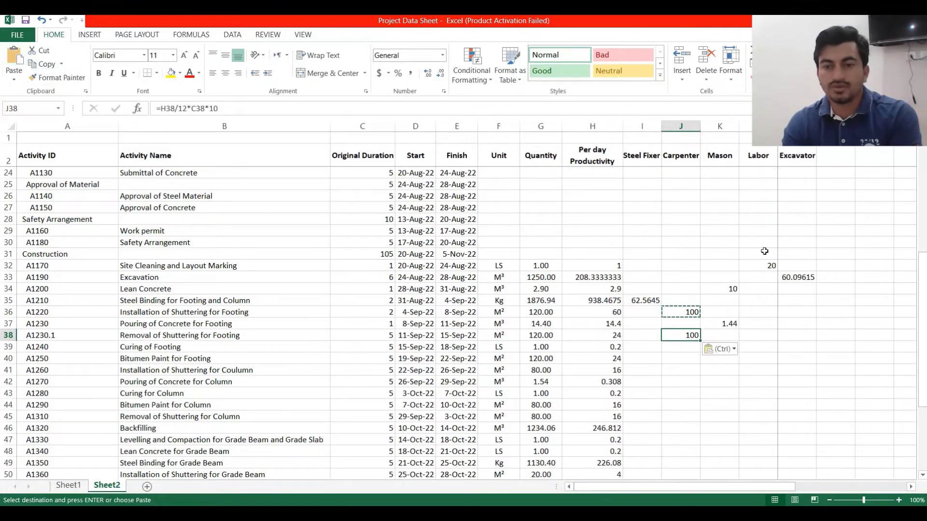
Change the output rate in the J38 Carpenter formula to 15, making it =H38/15*C38*10.
double_click(690, 335)
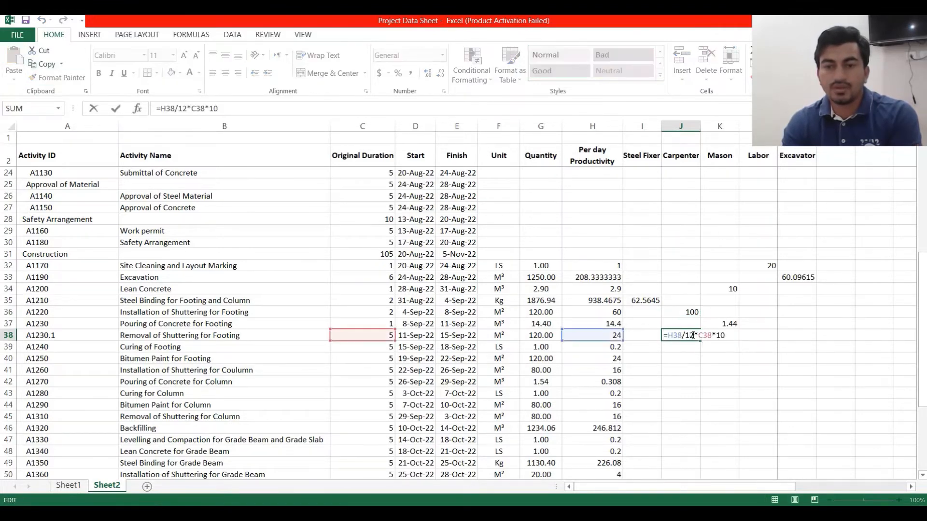
left_click(694, 335)
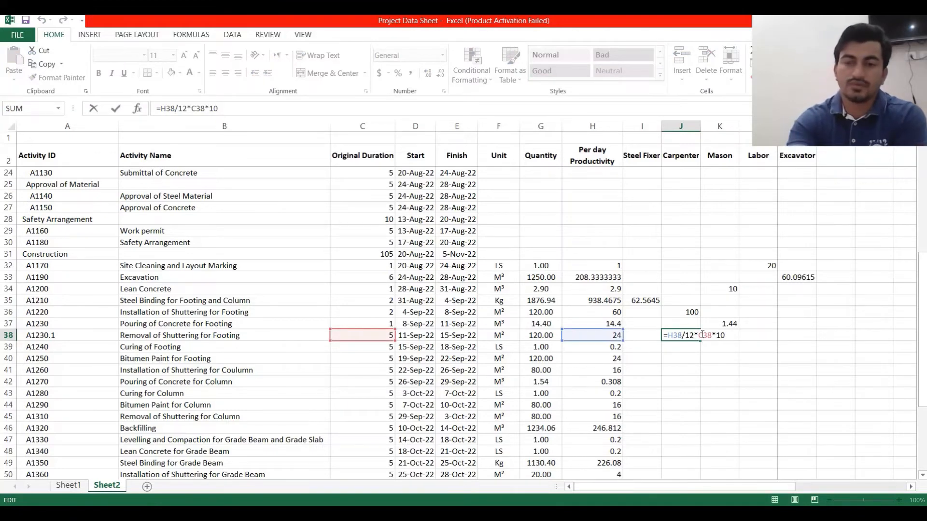
key("BackSpace")
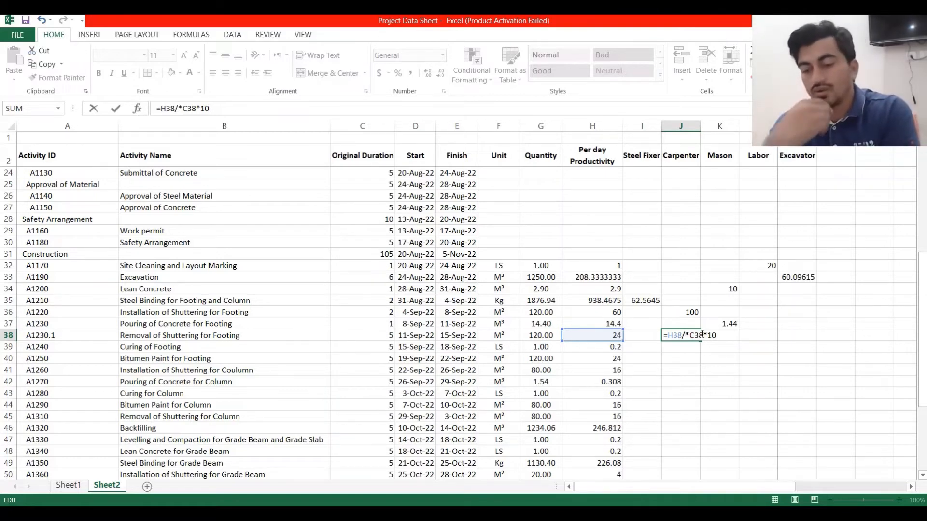
type("15")
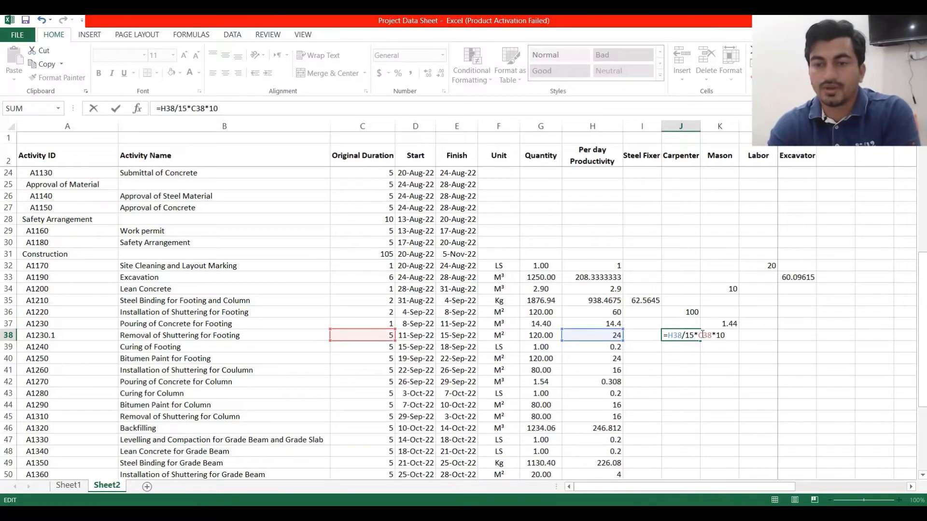
key("Return")
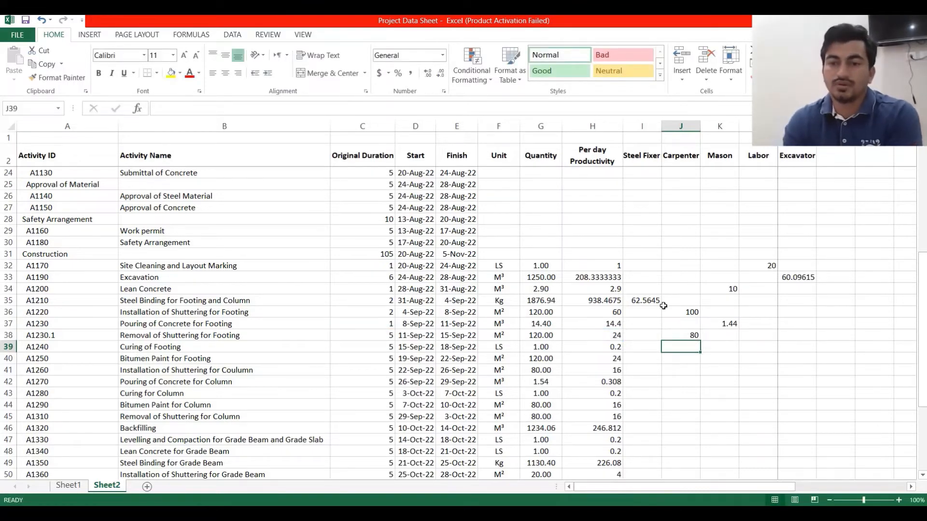
left_click(695, 335)
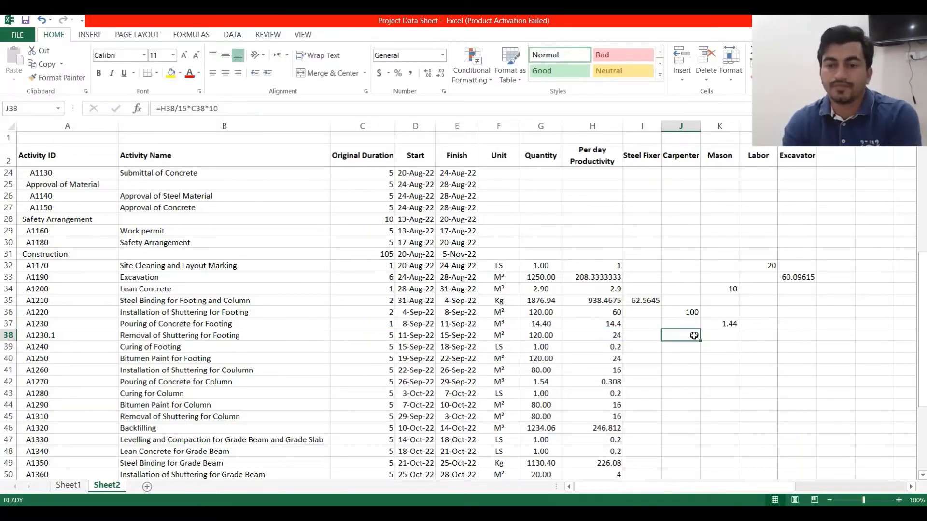
Set the original duration of Removal of Shuttering for Footing in C38 to 1.
left_click(375, 334)
type("1")
key("Return")
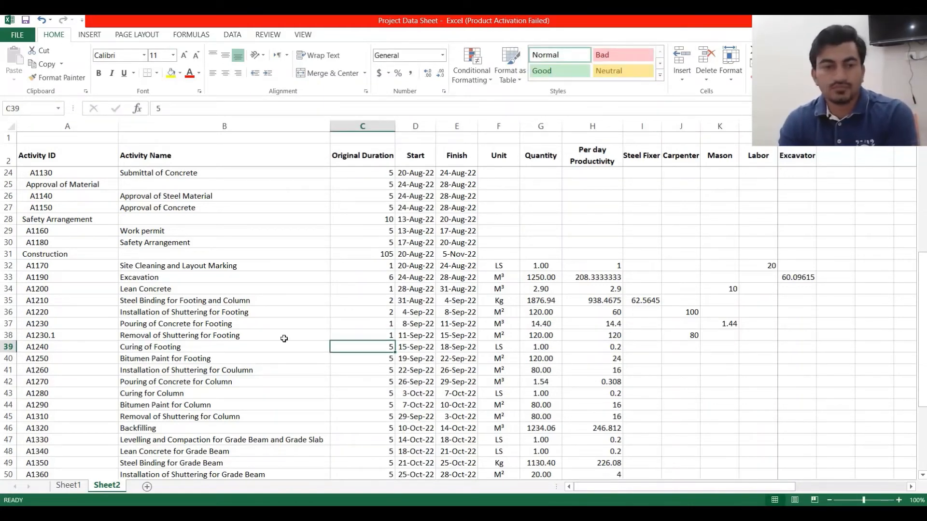
Calculate the Labor hours for Curing of Footing in L39 with the formula =H39/1*C39*1.
left_click(261, 349)
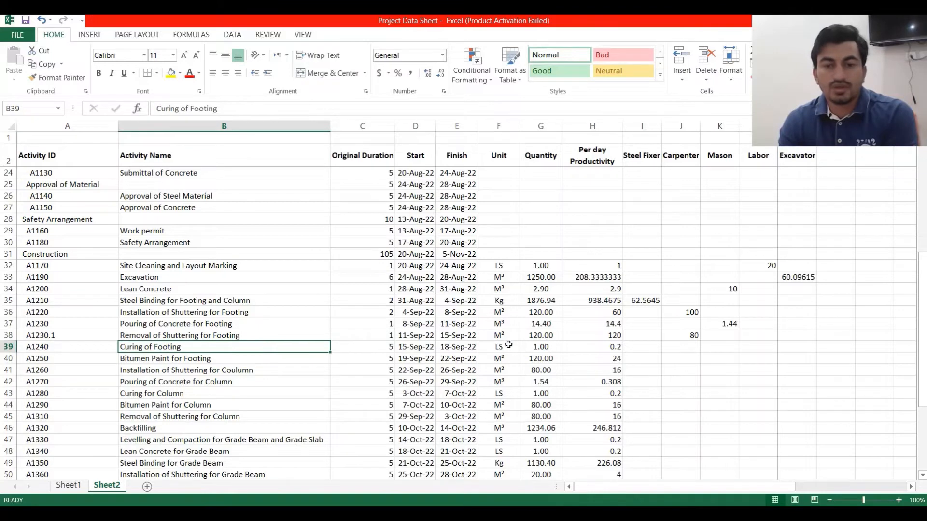
left_click(756, 345)
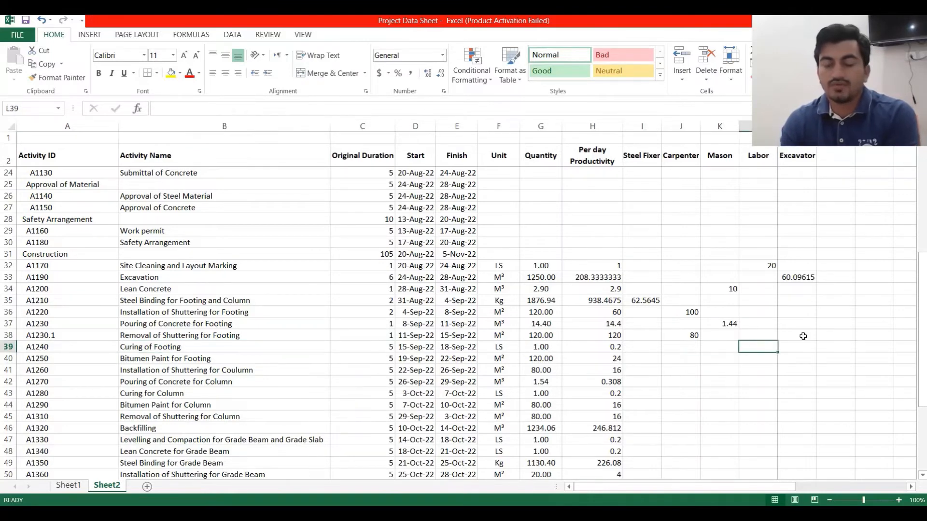
type("=")
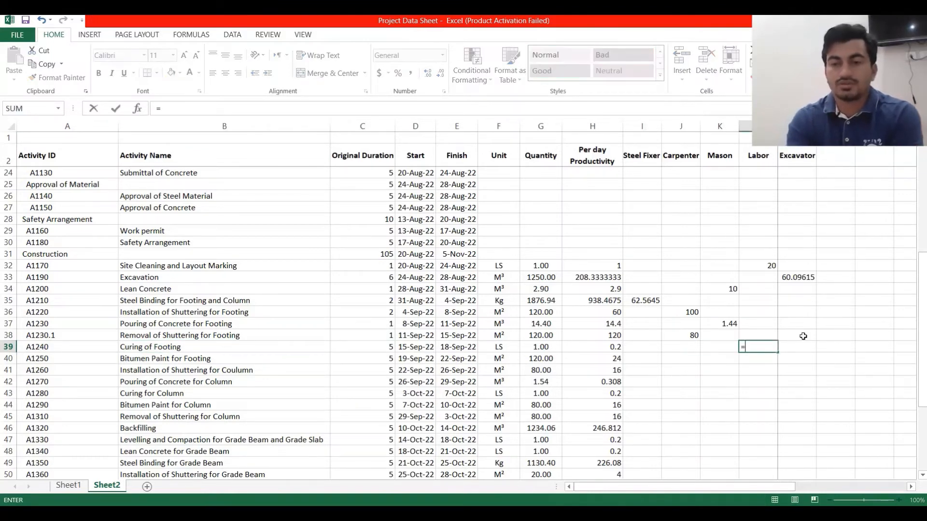
left_click(594, 348)
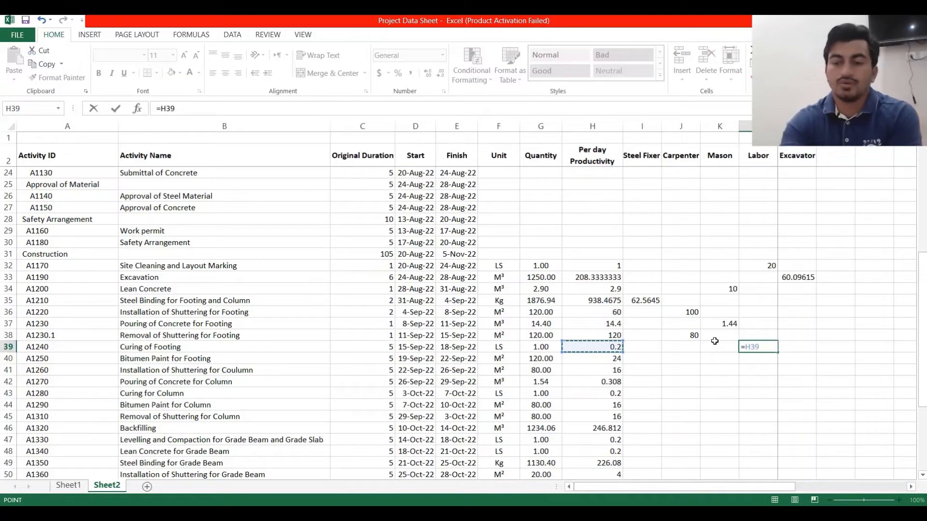
type("/")
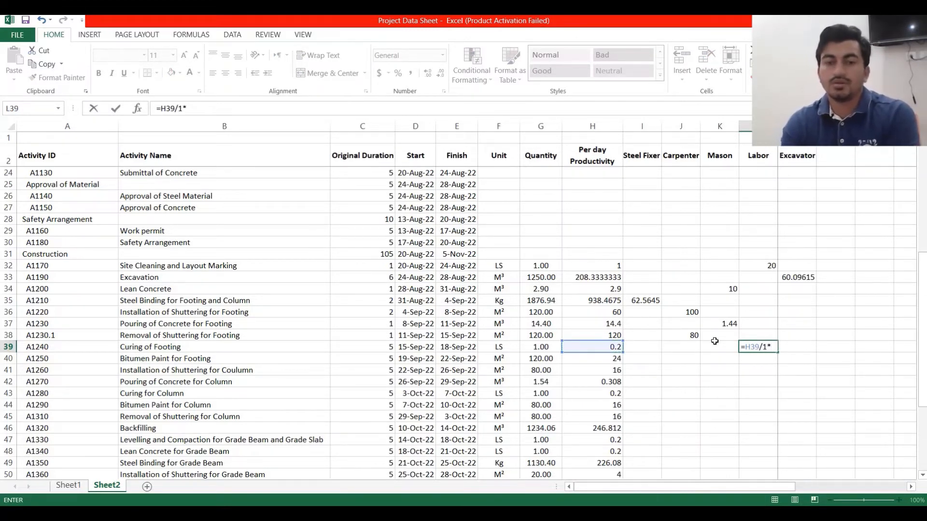
type("1*")
left_click(371, 347)
type("*")
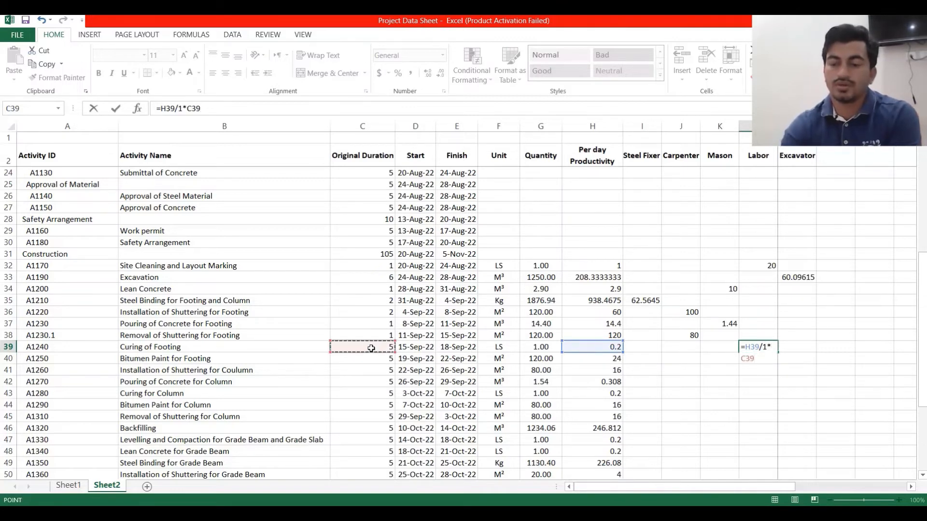
key("BackSpace")
key("BackSpace")
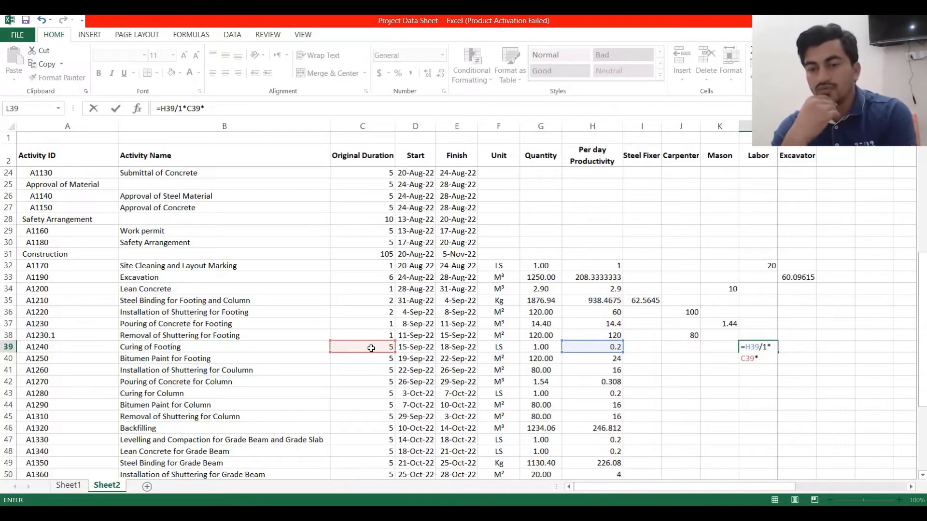
type("1")
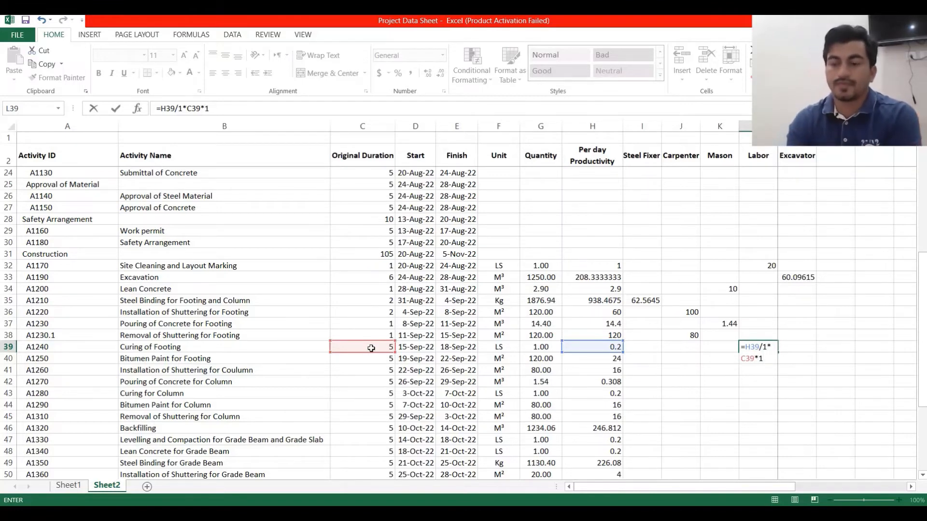
key("ctrl+Return")
key("Return")
key("Up")
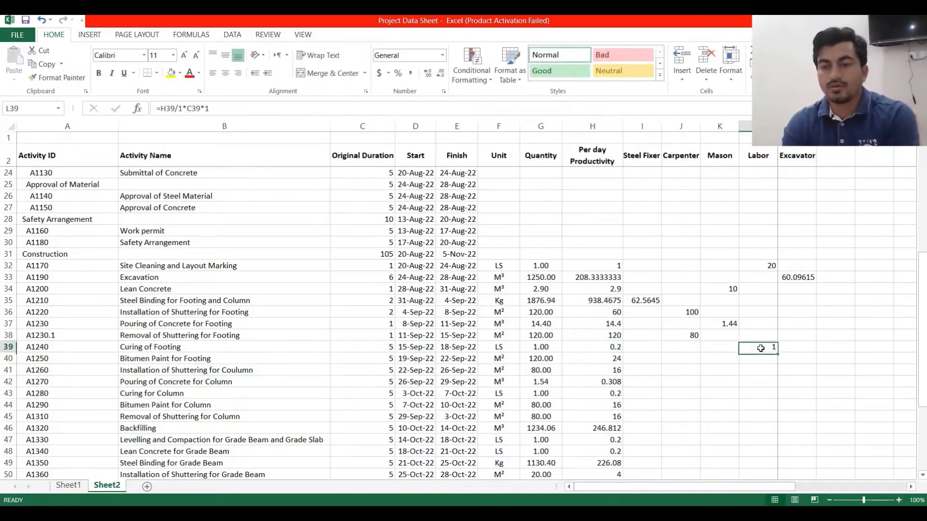
Set the original duration of Curing of Footing in C39 to 3 and check its Labor hours formula.
left_click(380, 345)
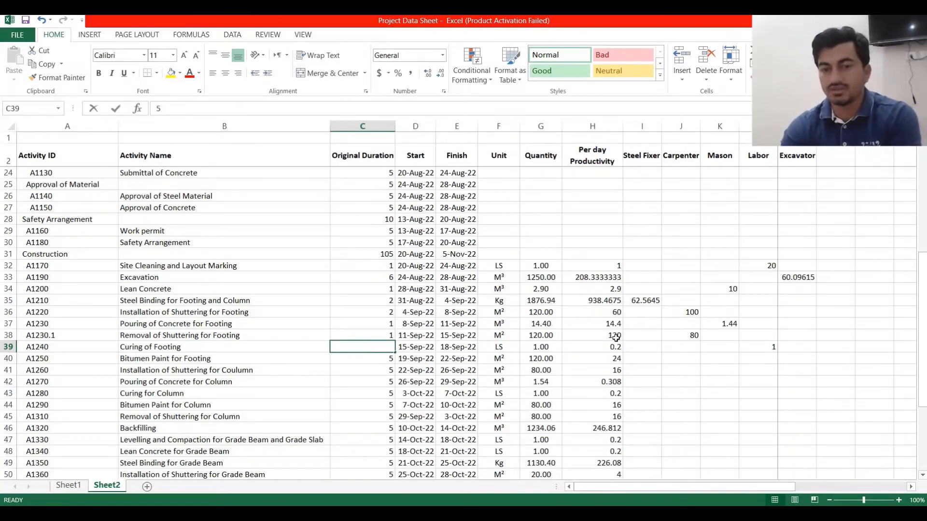
type("3")
key("Return")
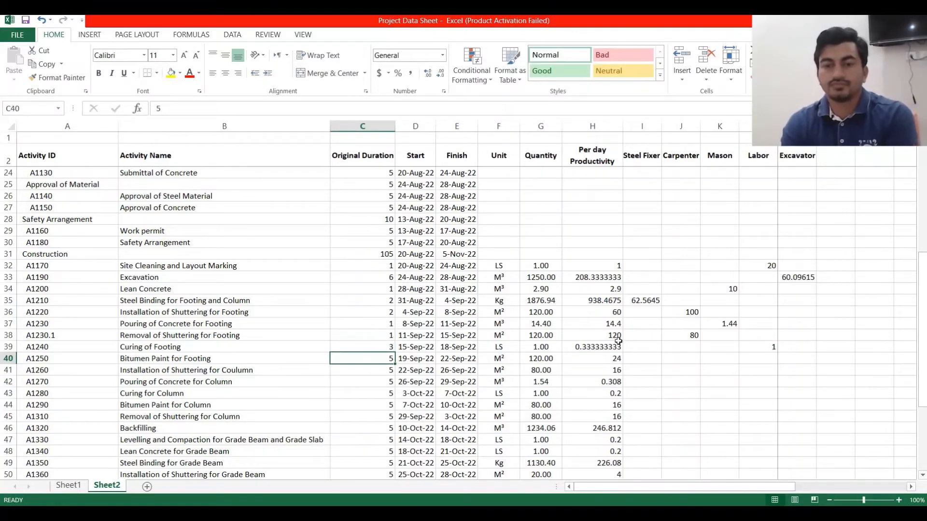
left_click(740, 344)
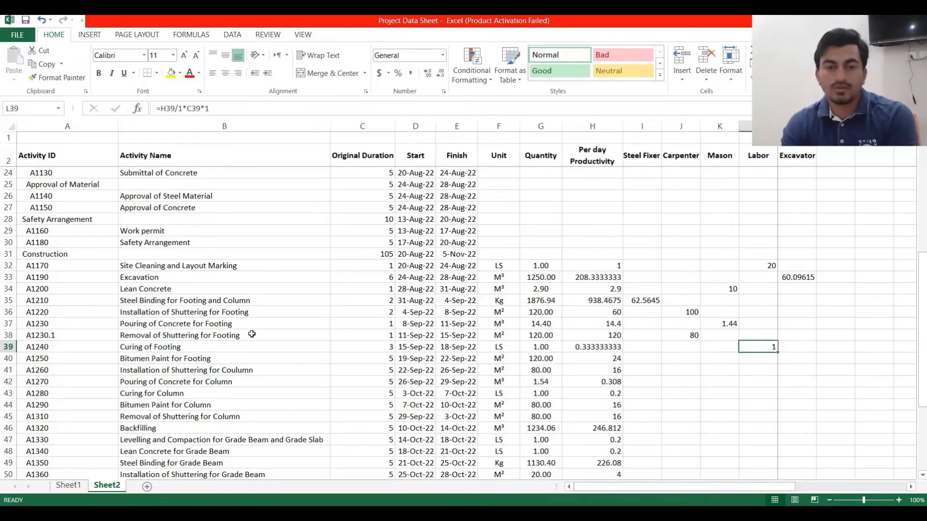
left_click(223, 344)
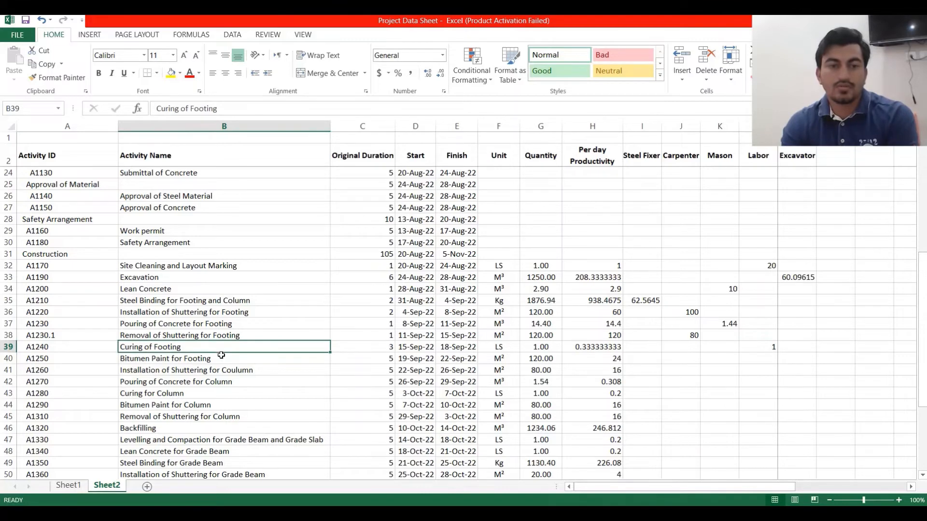
Insert a new column between Mason and Labor and enter the heading Painter in L2.
left_click(222, 356)
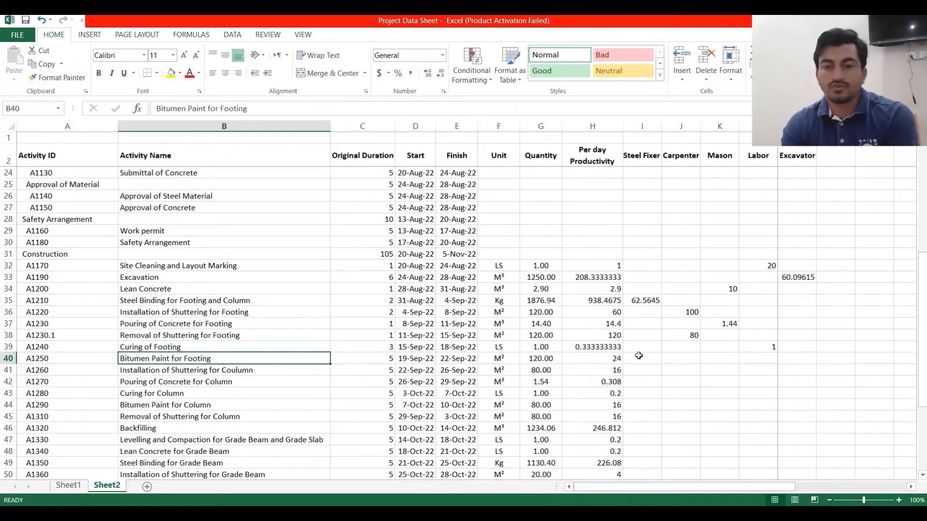
left_click(747, 361)
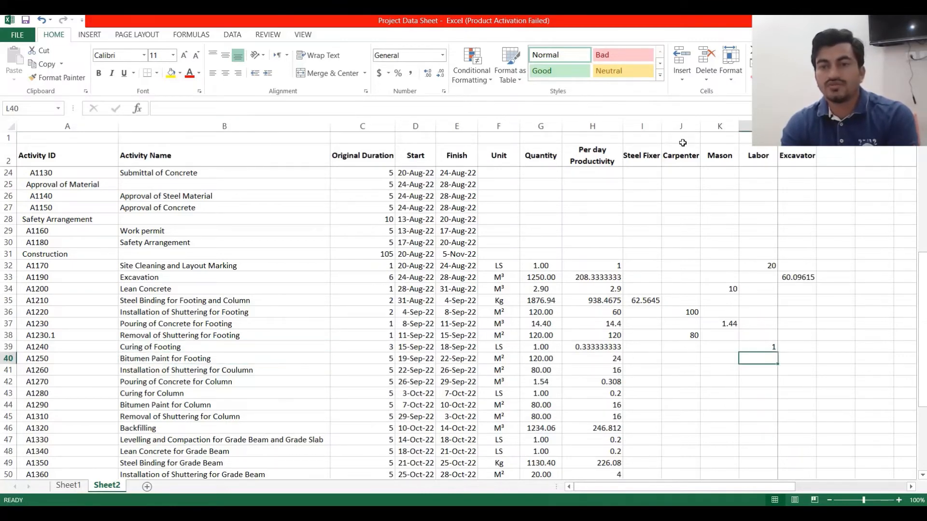
left_click(749, 126)
right_click(765, 127)
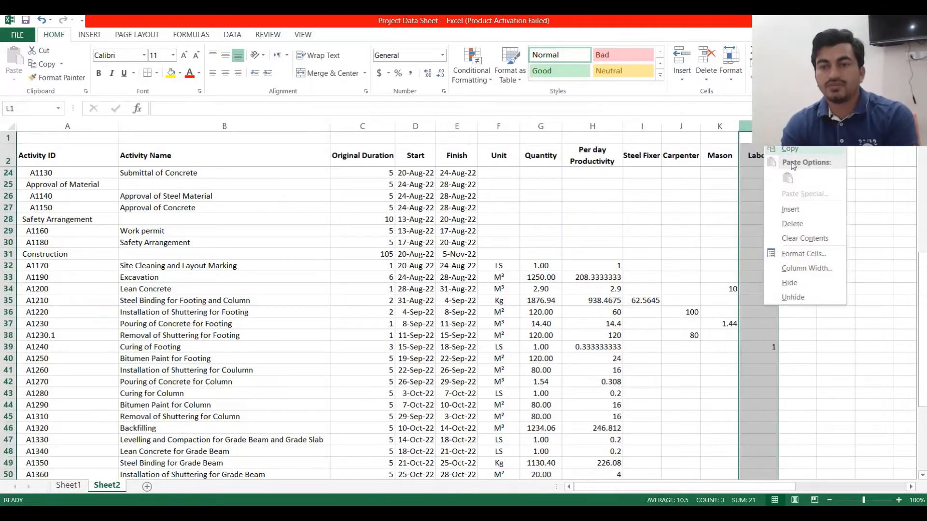
left_click(808, 210)
left_click(752, 155)
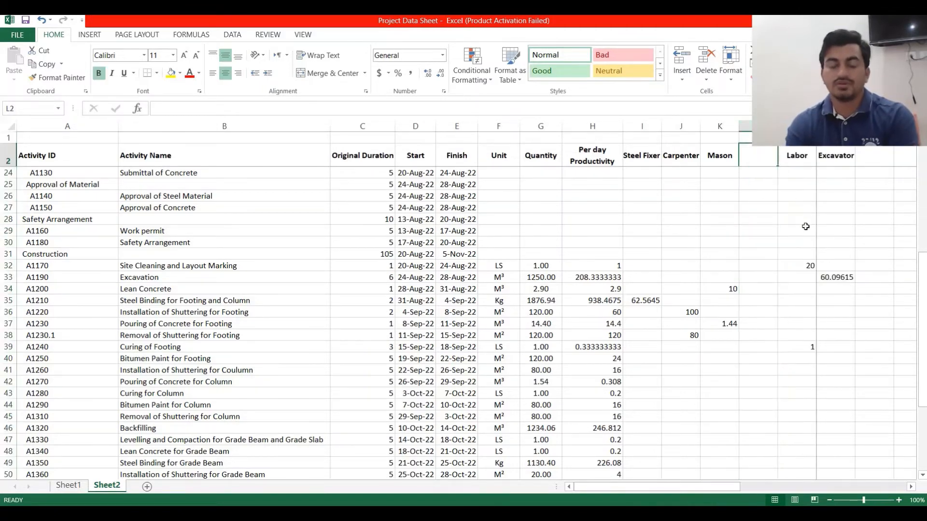
key("Caps_Lock")
type("P")
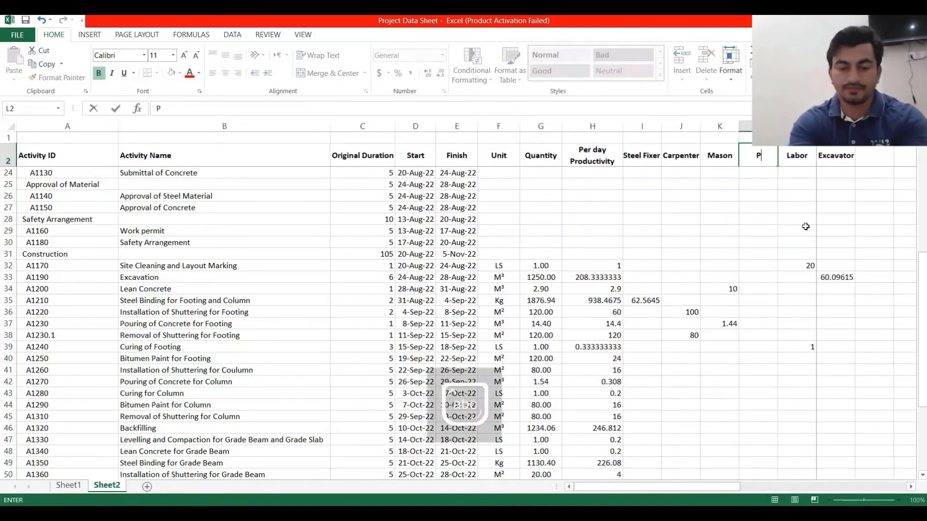
key("Caps_Lock")
type("ainter")
key("Return")
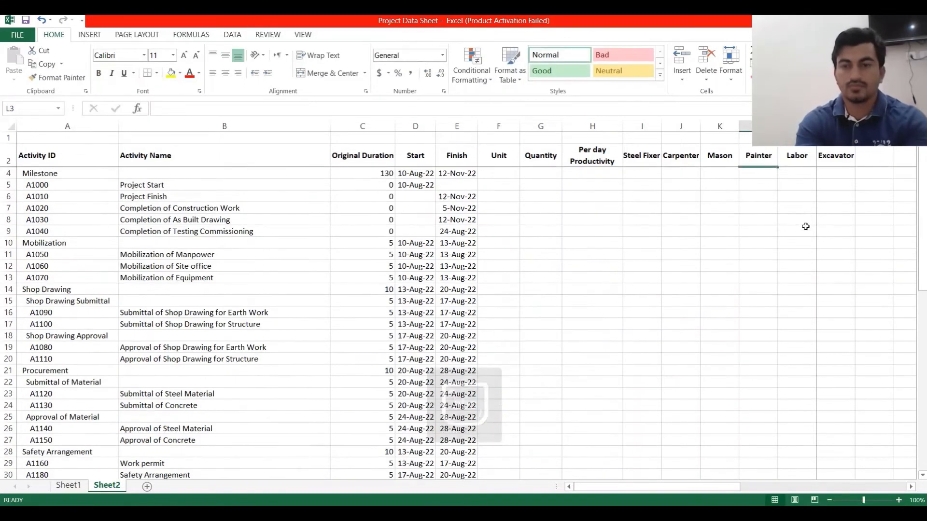
Calculate the Painter hours for Bitumen Paint for Footing in L40 with the formula =H40/20*C40*10.
scroll(773, 304, "down", 5)
scroll(773, 304, "up", 1)
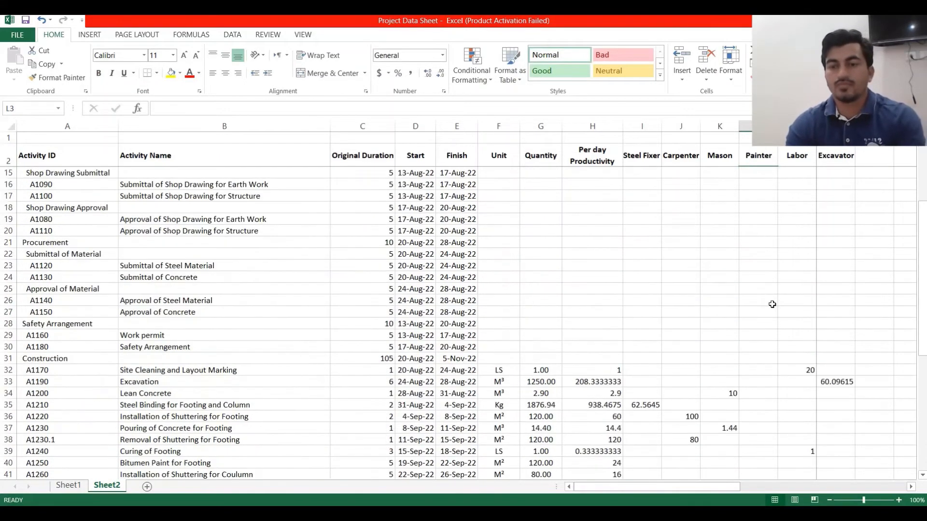
scroll(773, 306, "down", 3)
left_click(778, 357)
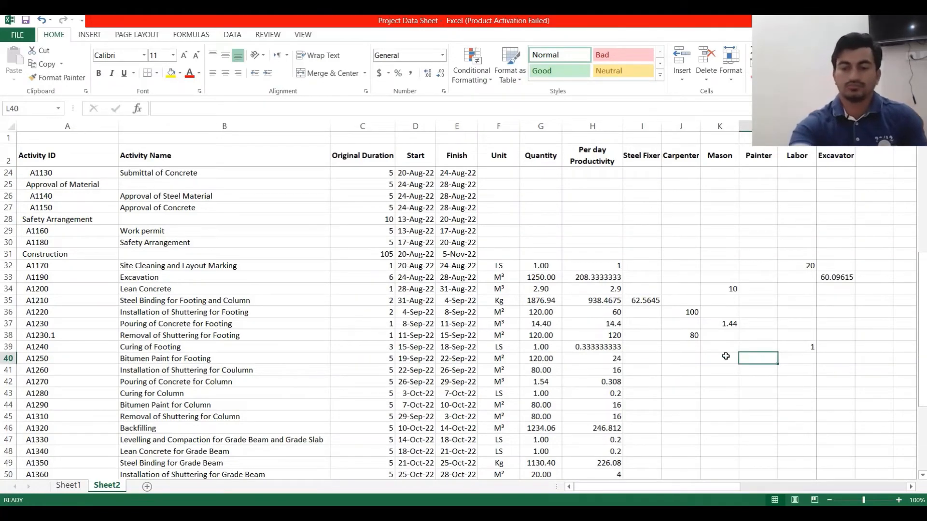
type("=")
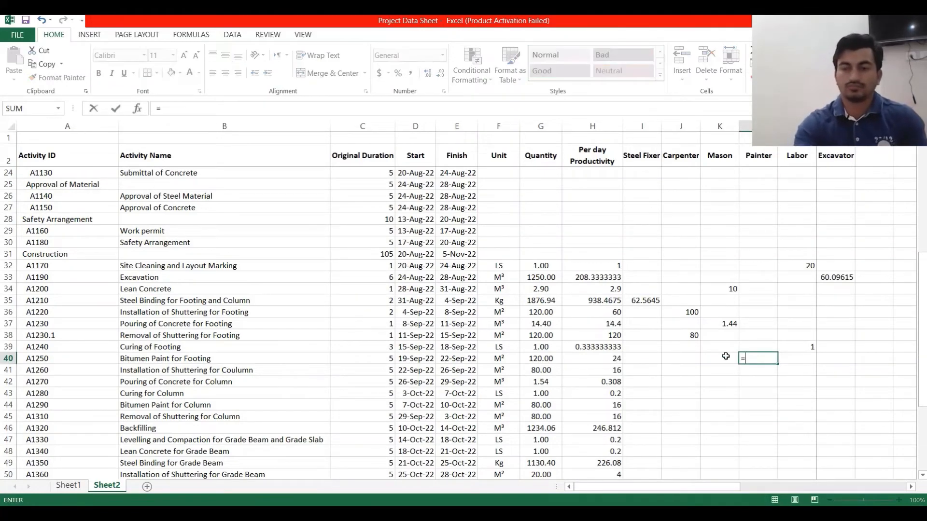
left_click(577, 357)
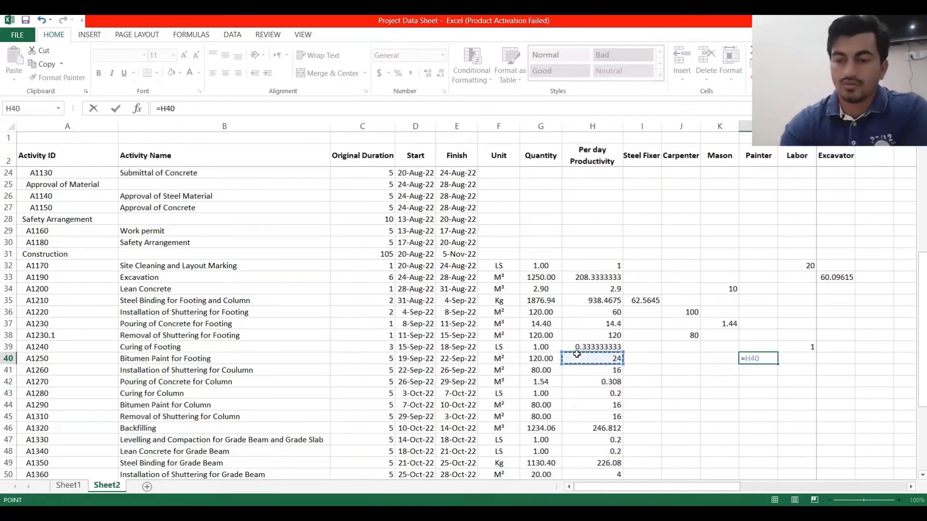
type("/20*")
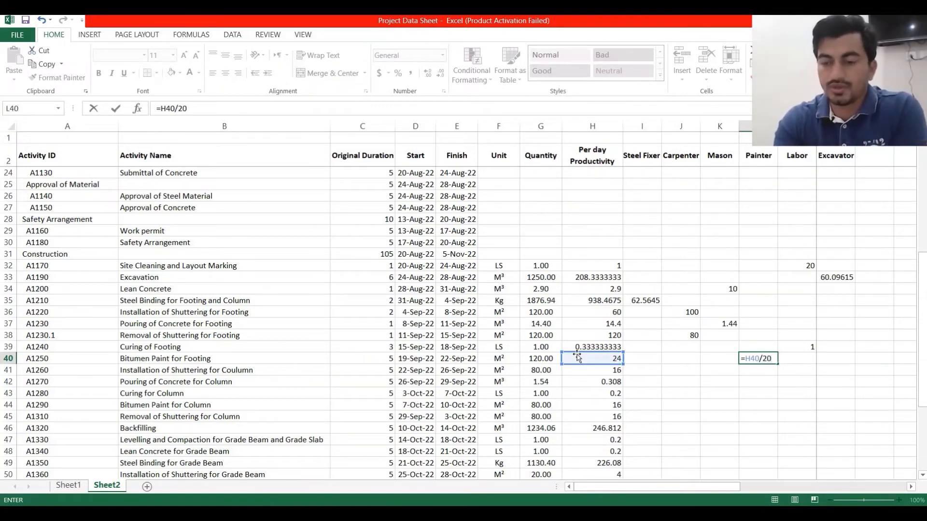
left_click(372, 353)
type("*")
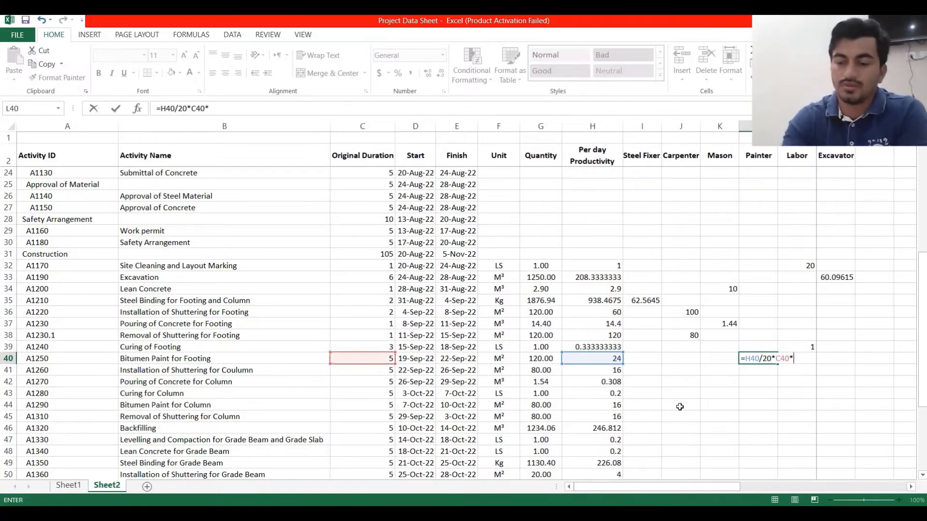
type("10")
key("Return")
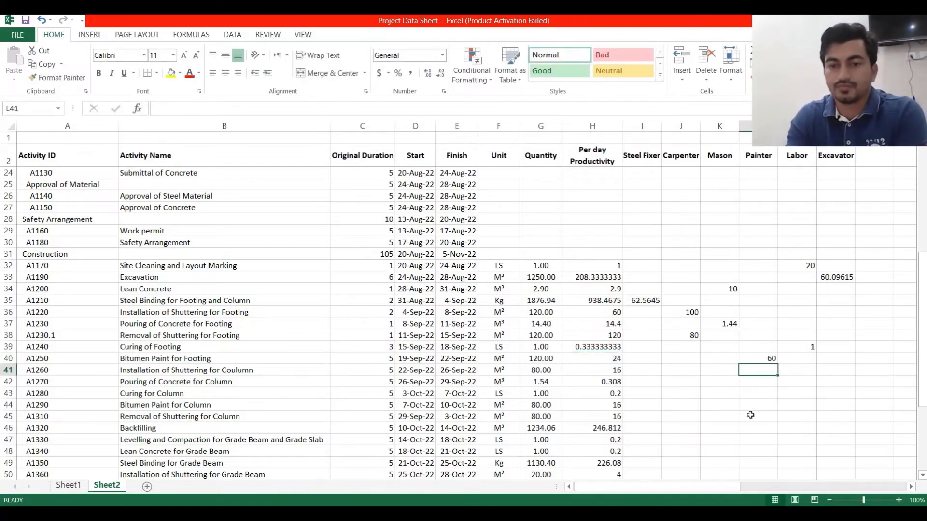
Set the original duration of Bitumen Paint for Footing in C40 to 2 and check its daily productivity and Painter hours.
left_click(378, 360)
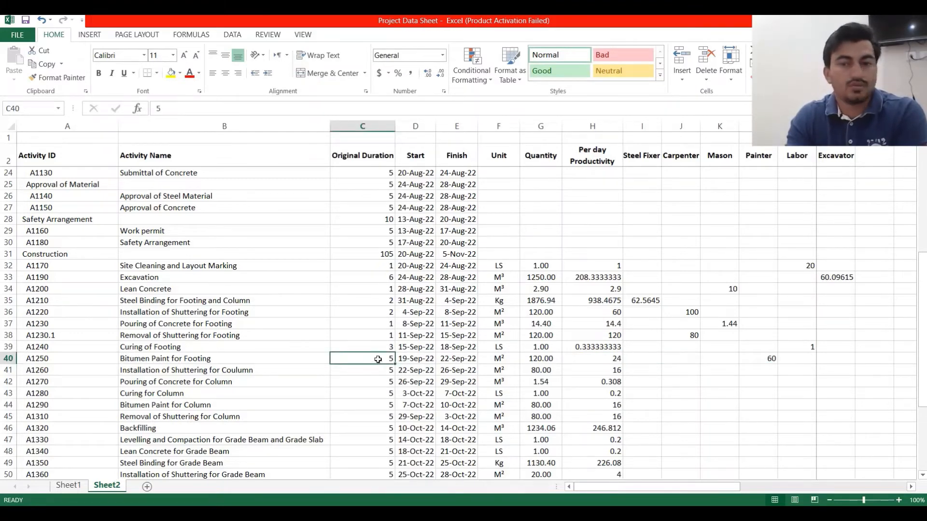
type("2")
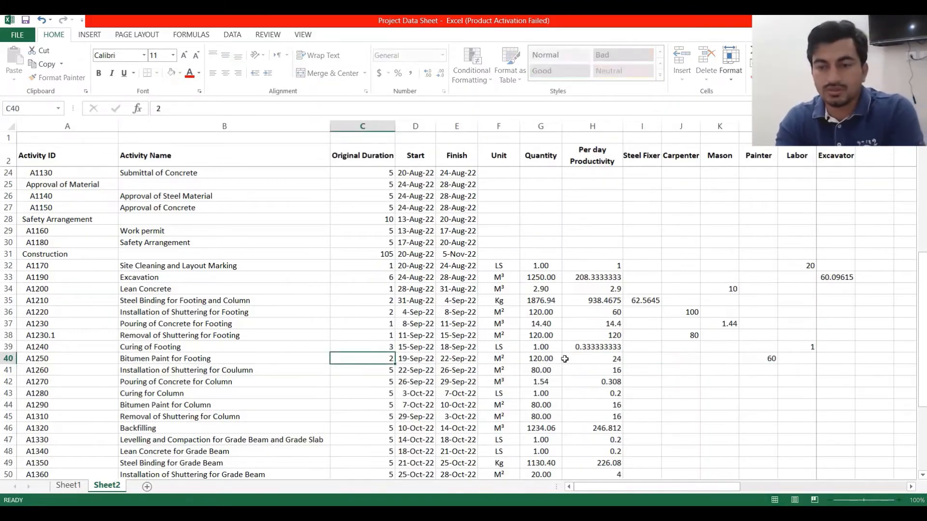
key("Return")
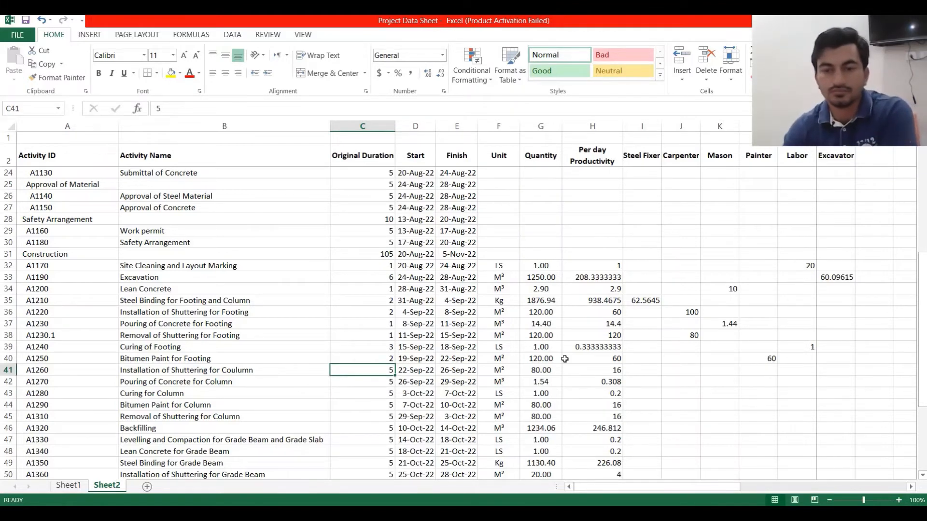
left_click(564, 358)
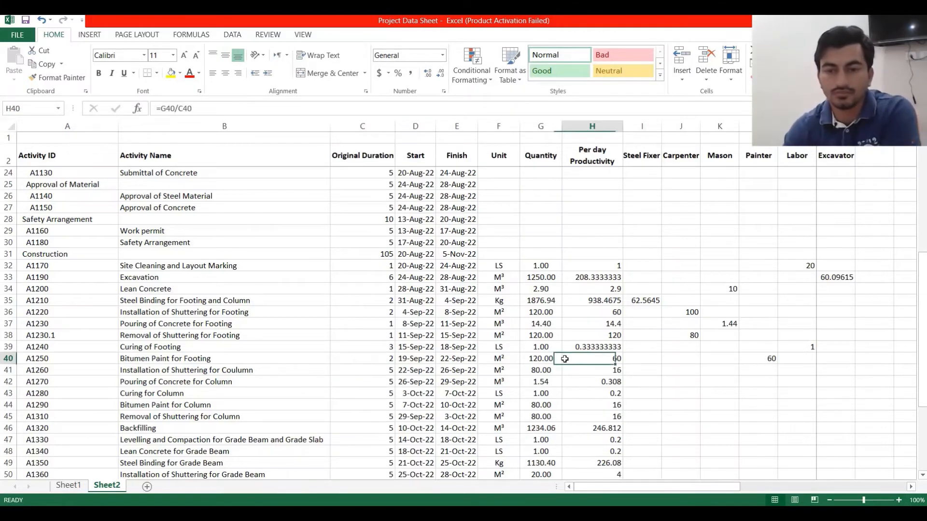
left_click(754, 356)
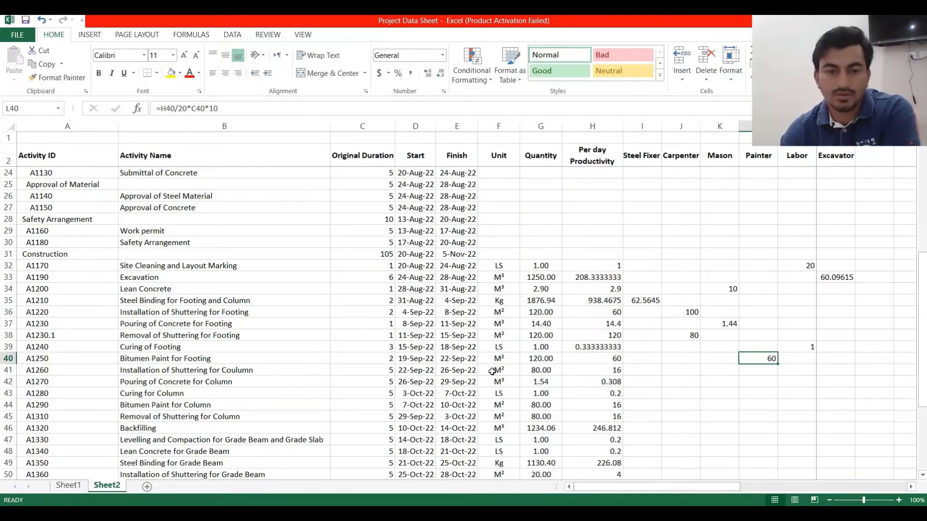
Copy the Carpenter formula from J36 into J41 for the column shuttering installation activity.
left_click(235, 370)
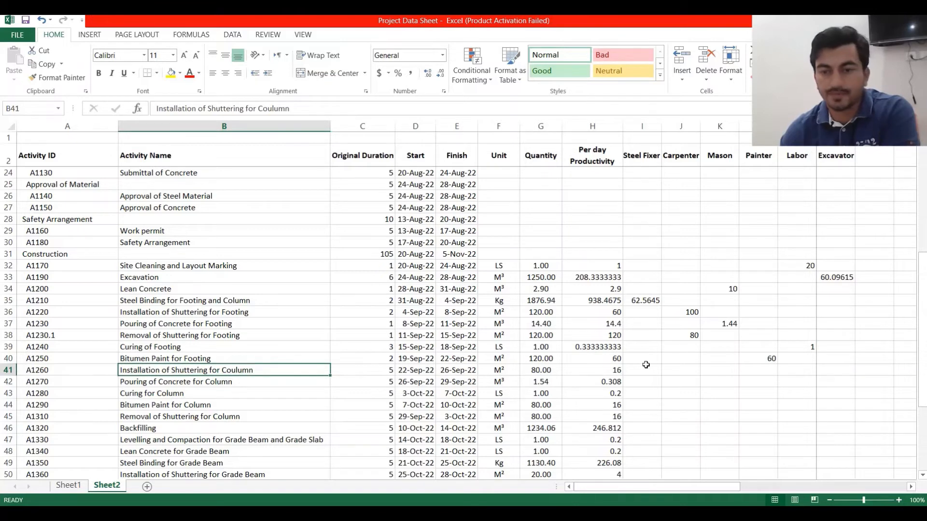
left_click(695, 370)
left_click(696, 311)
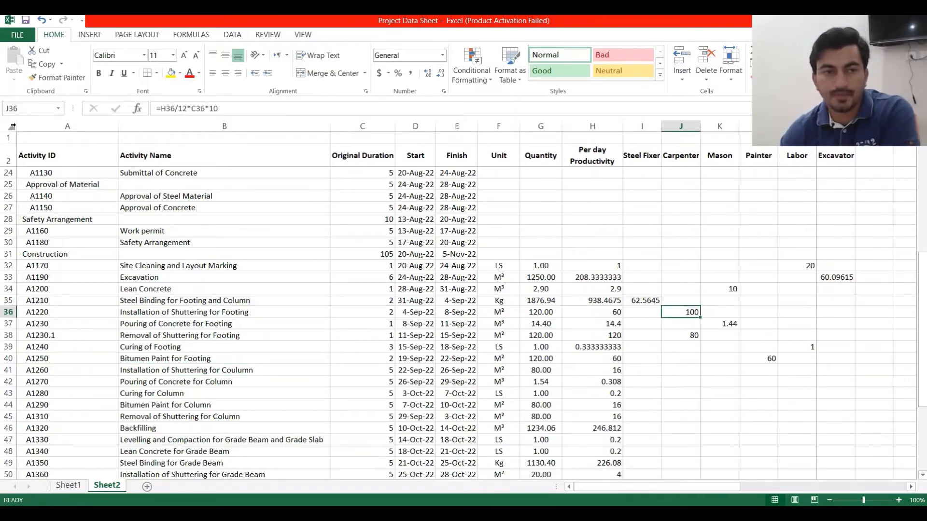
left_click(43, 64)
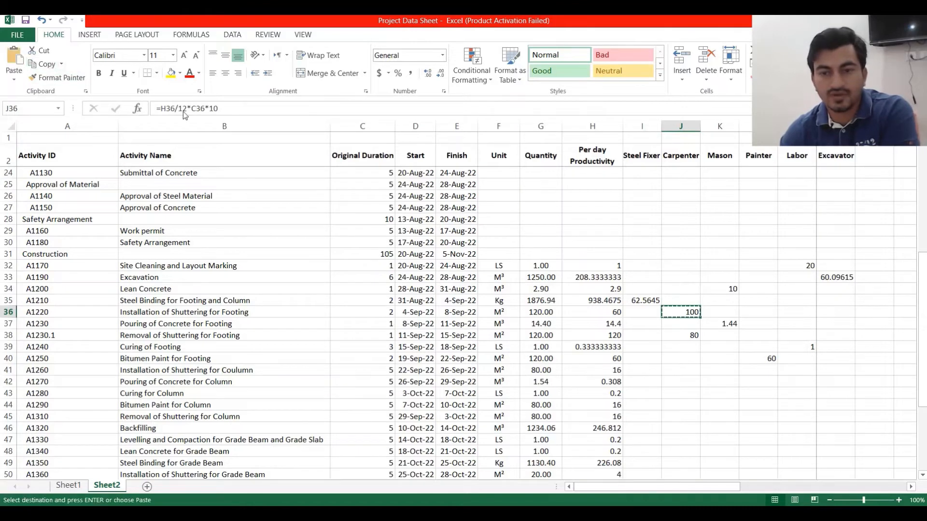
left_click(685, 364)
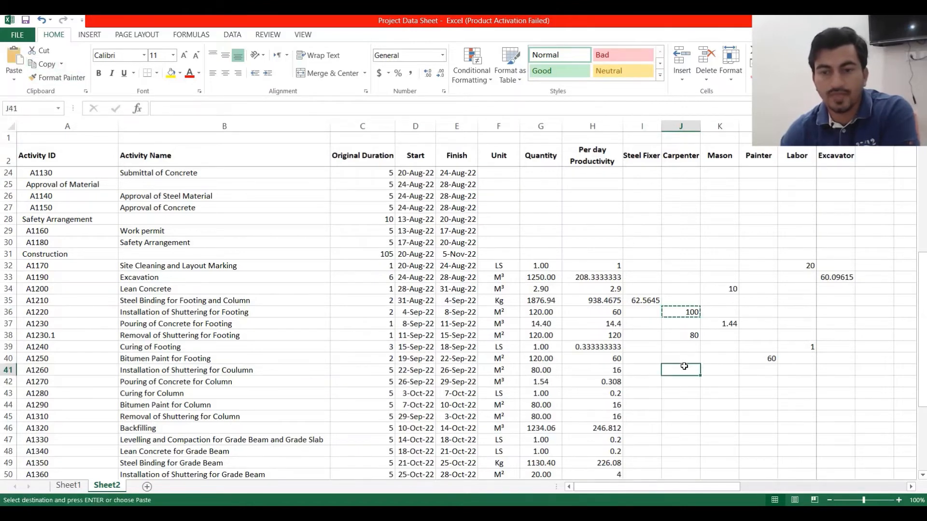
left_click(14, 57)
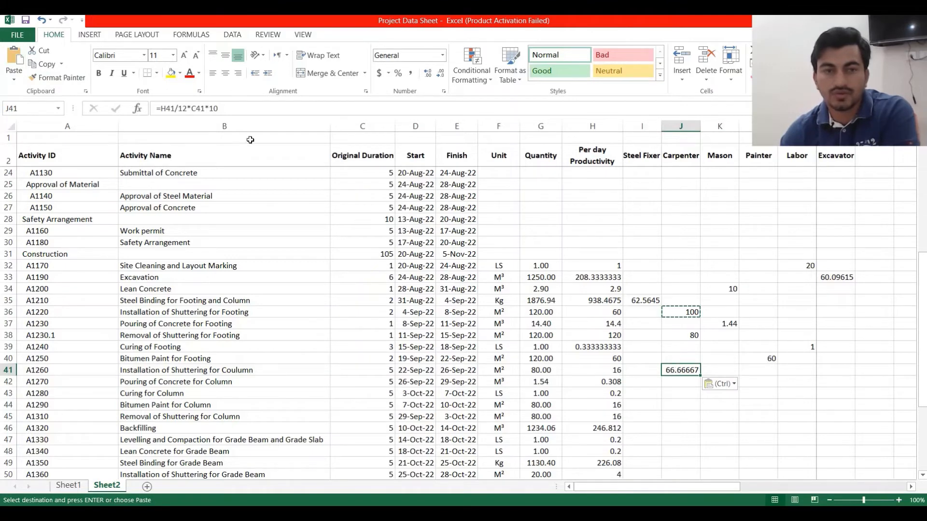
Change the output rate in the J41 Carpenter formula to 8, making it =H41/8*C41*10.
left_click(189, 108)
key("BackSpace")
key("BackSpace")
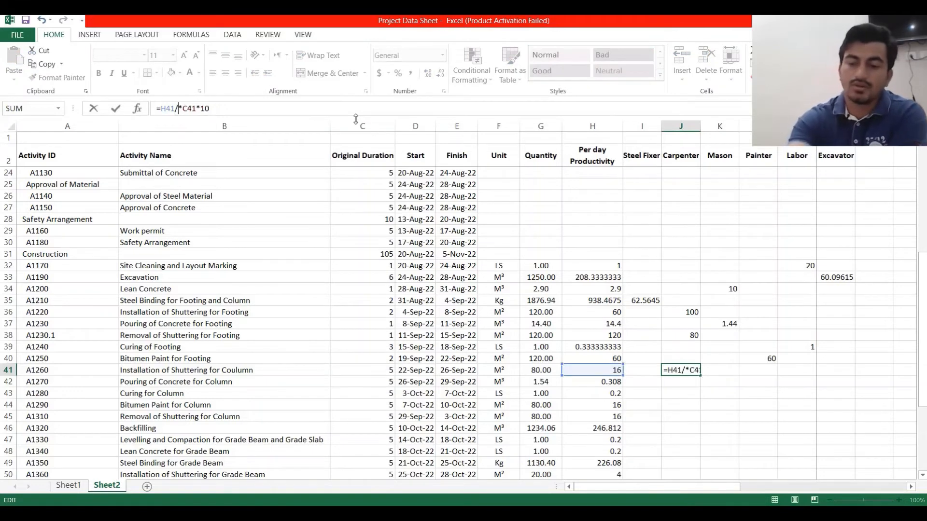
type("8")
key("Return")
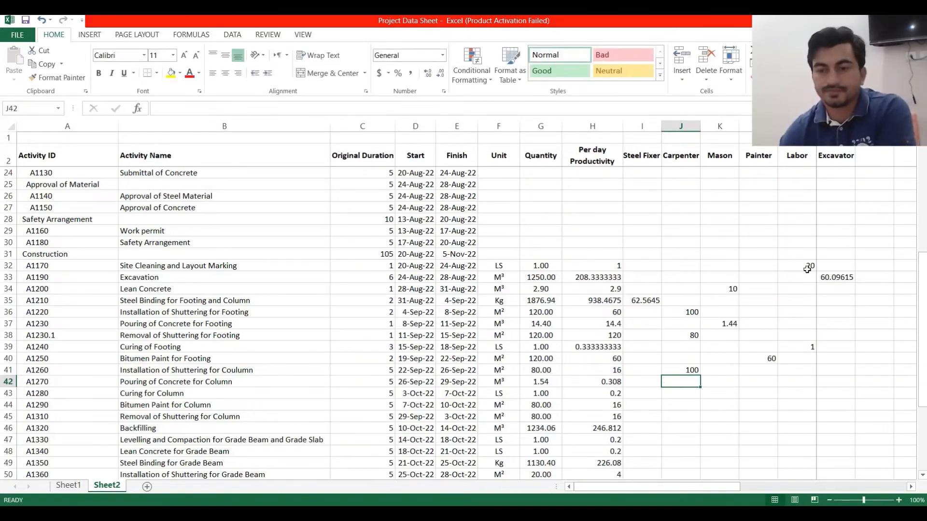
Copy the Mason formula from K37 into K42 for Pouring of Concrete for Column.
left_click(279, 382)
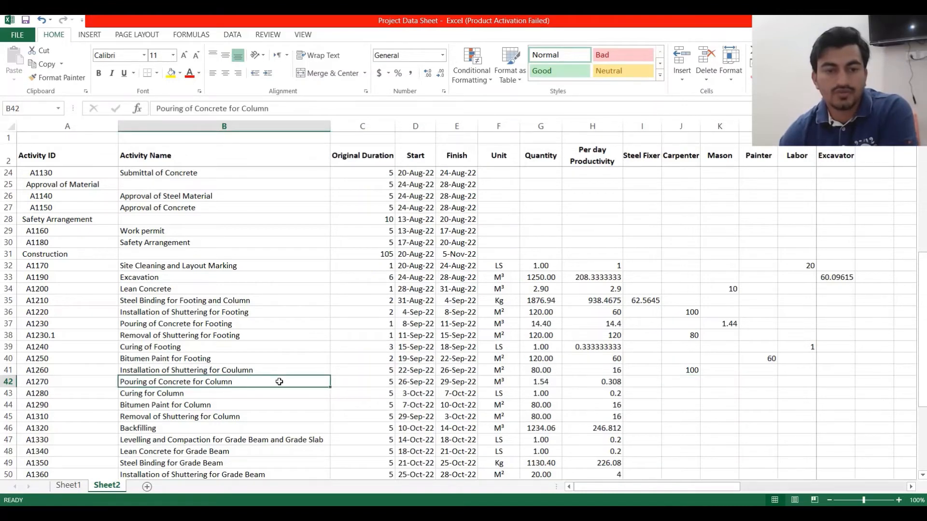
left_click(727, 382)
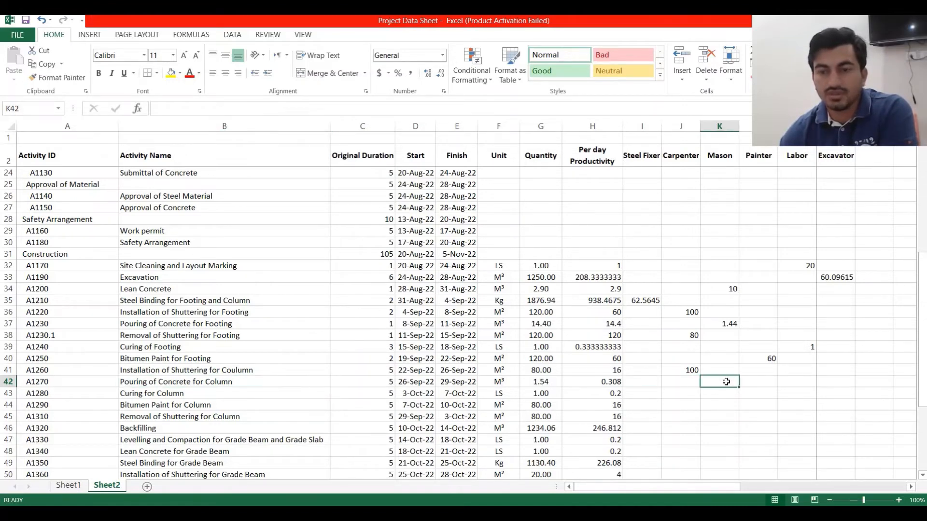
left_click(722, 324)
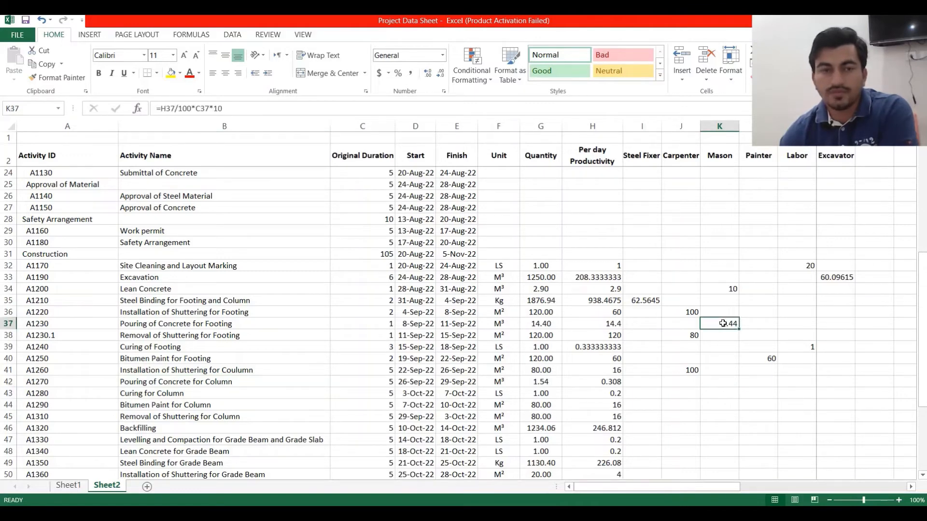
left_click(44, 64)
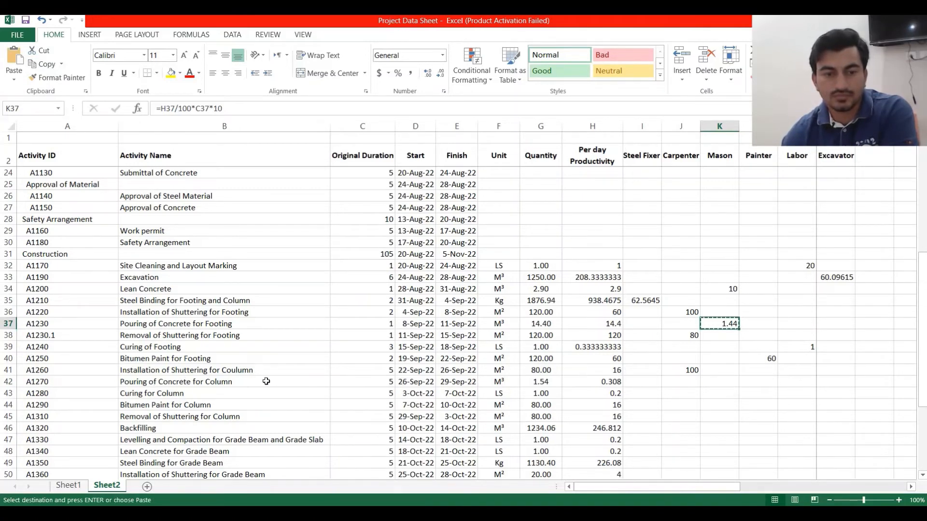
left_click(714, 382)
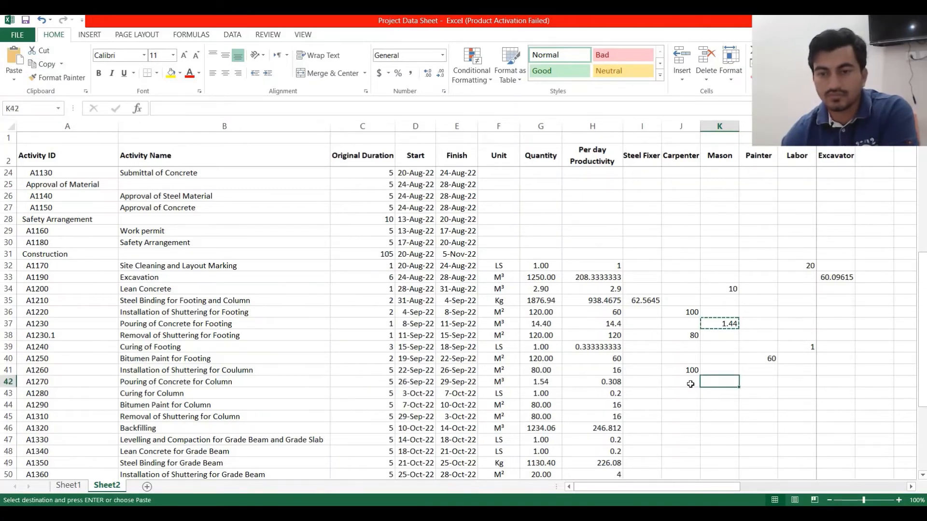
left_click(16, 66)
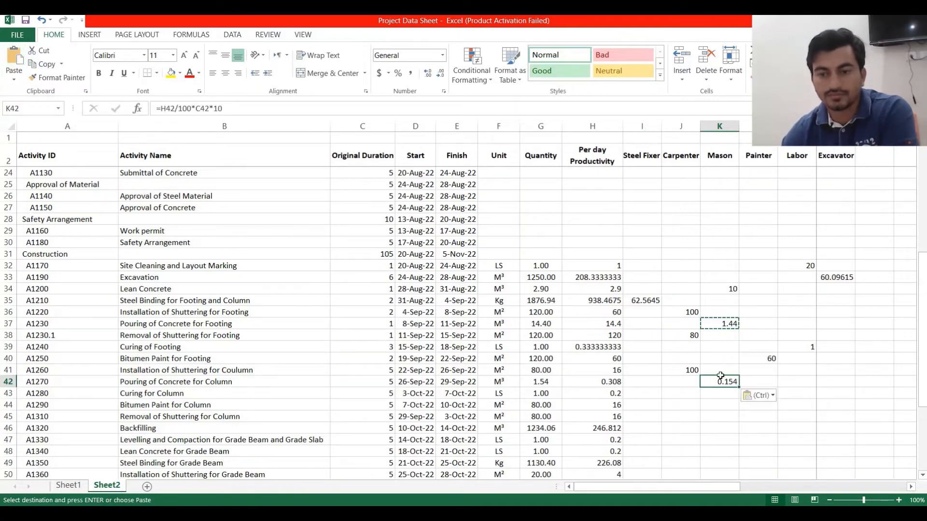
Copy the Labor formula from M39 into M43 for Curing for Column.
left_click(233, 396)
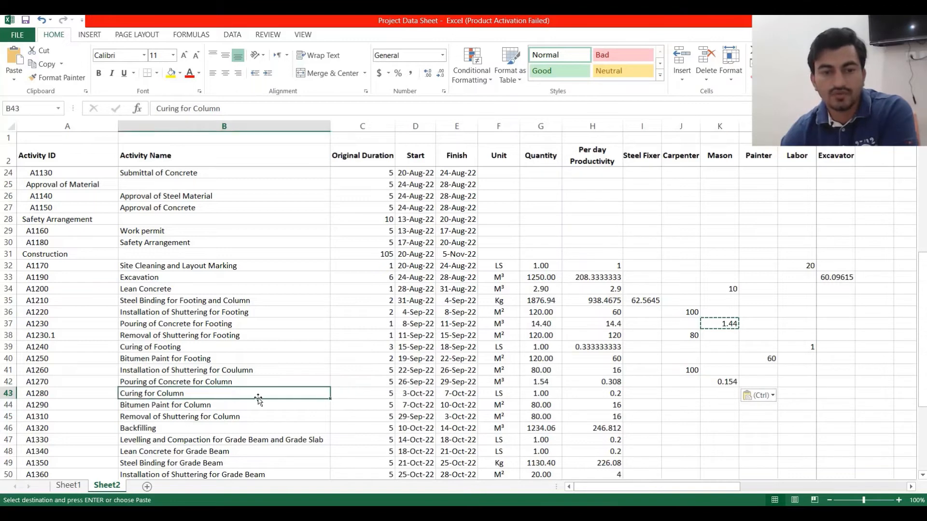
left_click(808, 348)
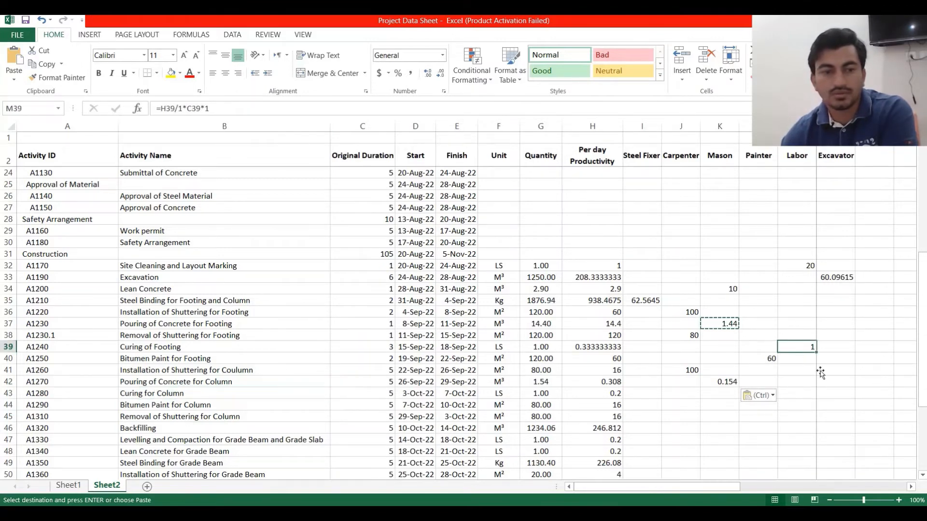
key("Escape")
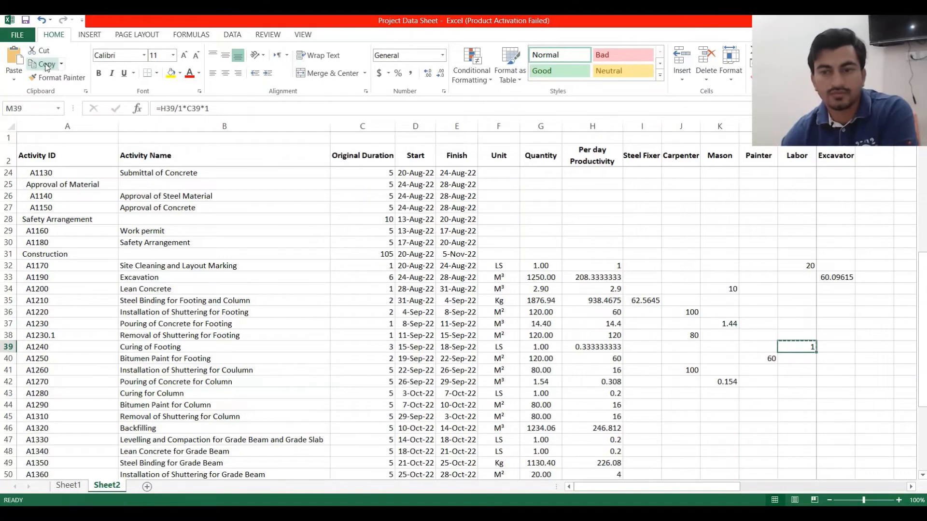
key("ctrl+c")
left_click(795, 390)
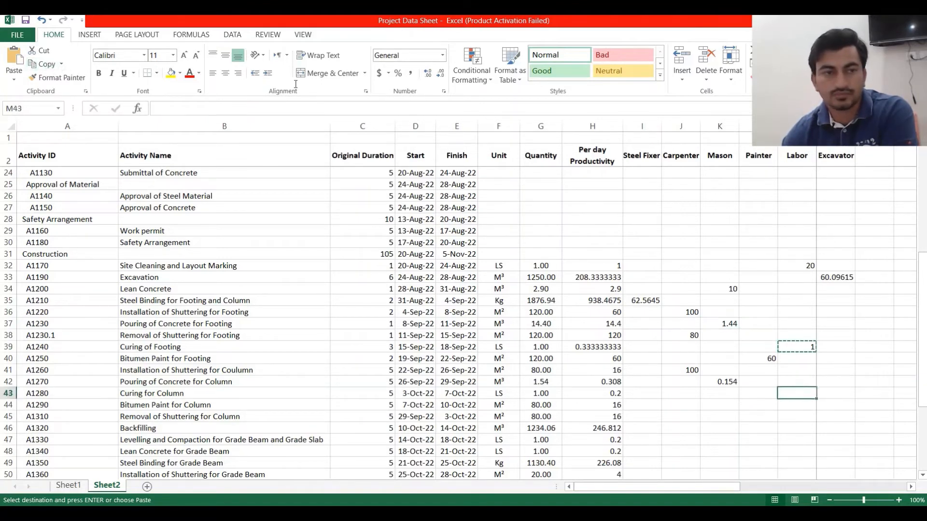
left_click(15, 57)
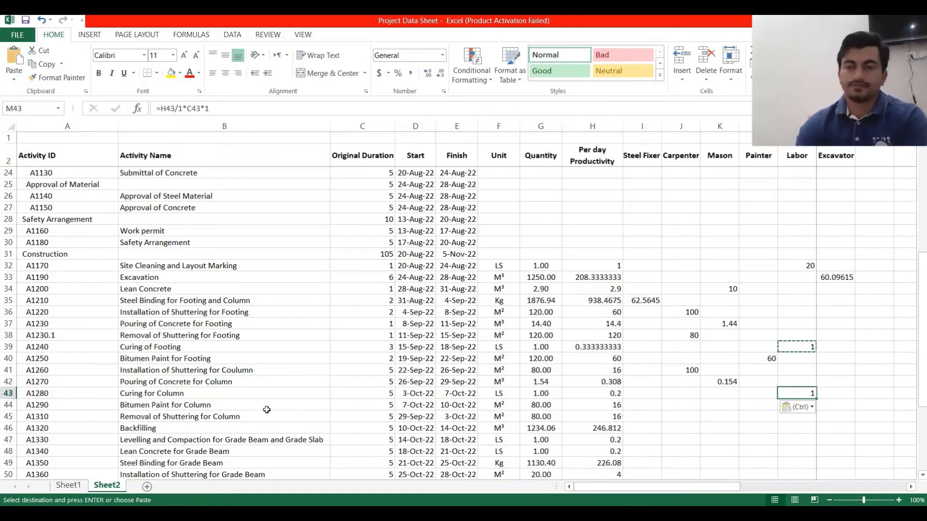
Copy the Painter formula from L40 into L44 for Bitumen Paint for Column and re-enter it so it recalculates.
left_click(756, 358)
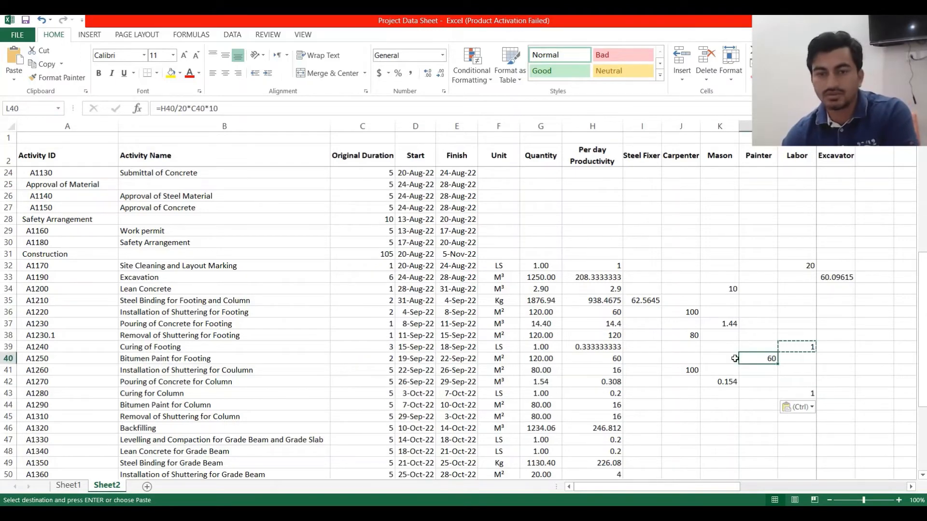
left_click(61, 64)
left_click(45, 77)
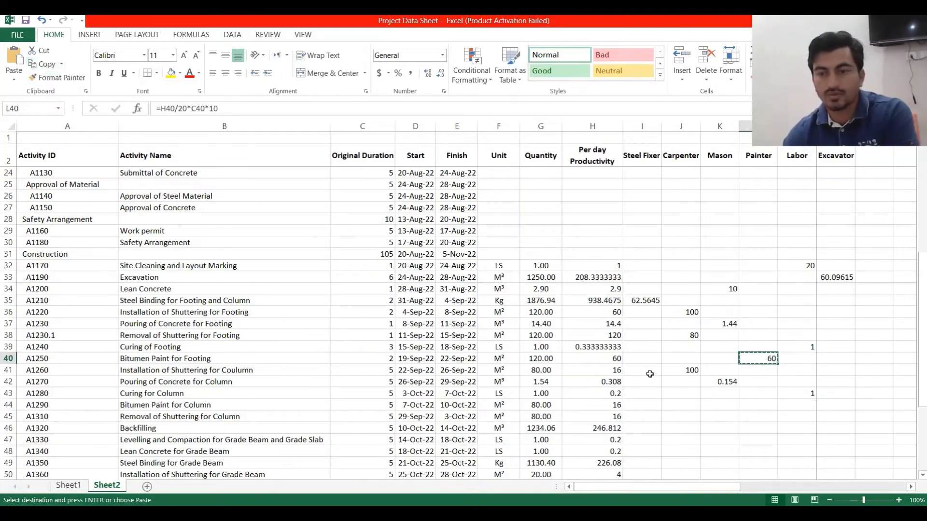
left_click(753, 402)
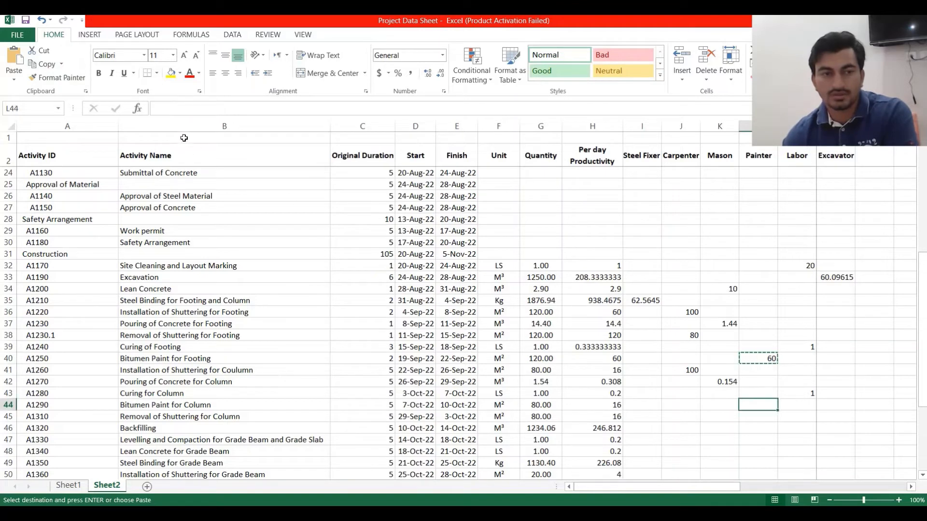
left_click(15, 57)
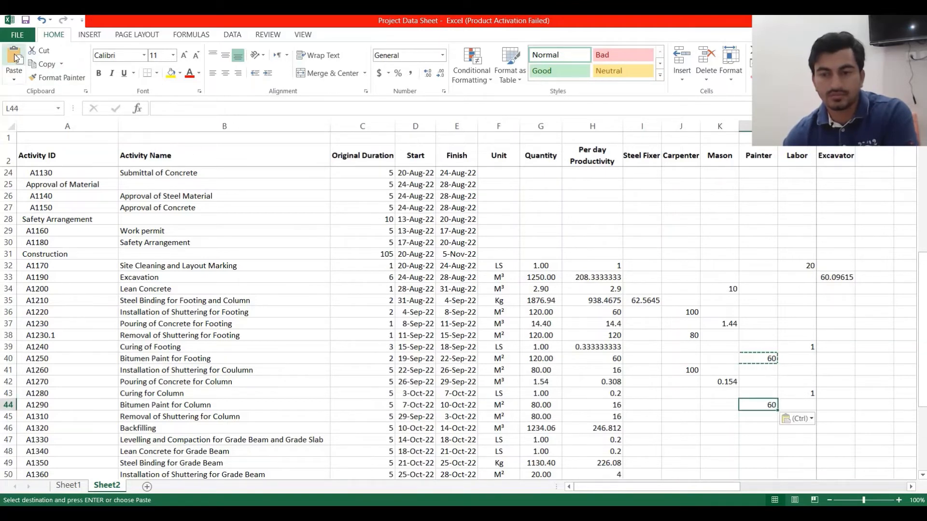
double_click(767, 405)
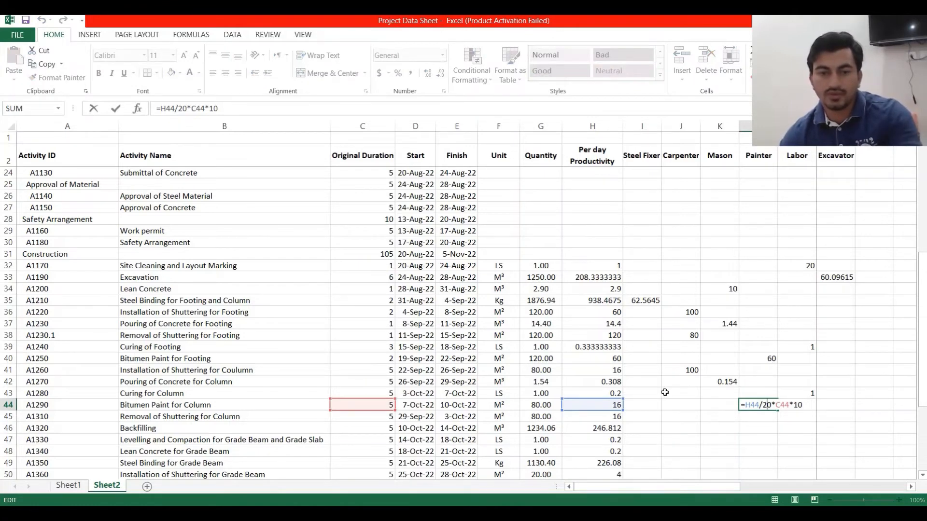
key("ctrl+Return")
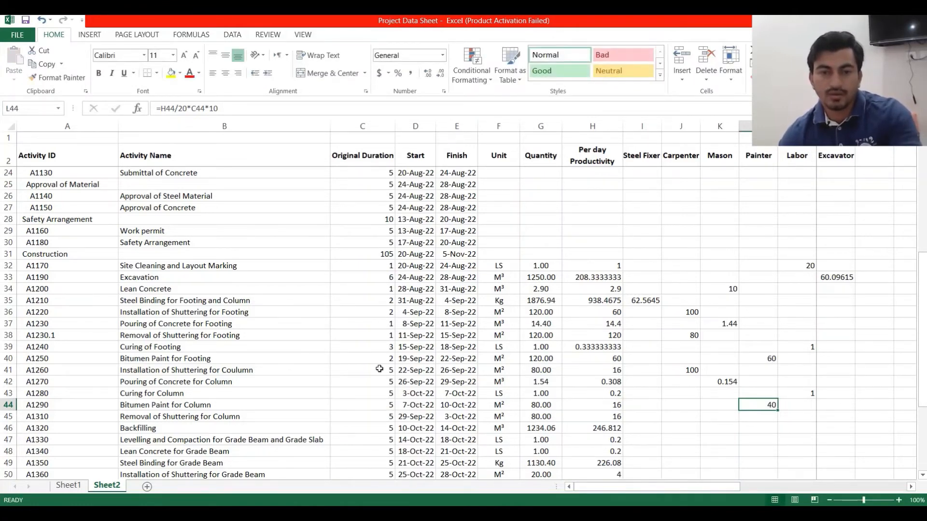
Review the column shuttering installation's Carpenter formula, set its original duration in C41 to 3, and check its daily productivity.
left_click(379, 369)
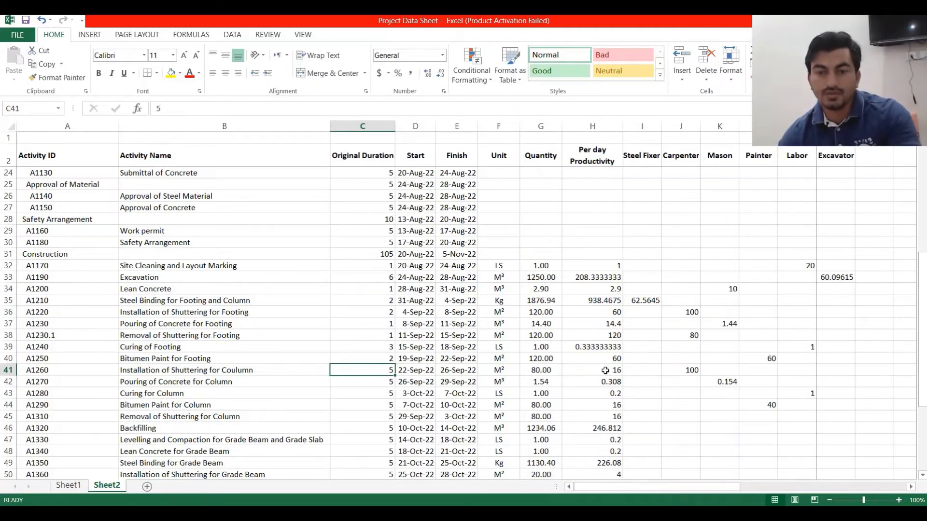
left_click(689, 370)
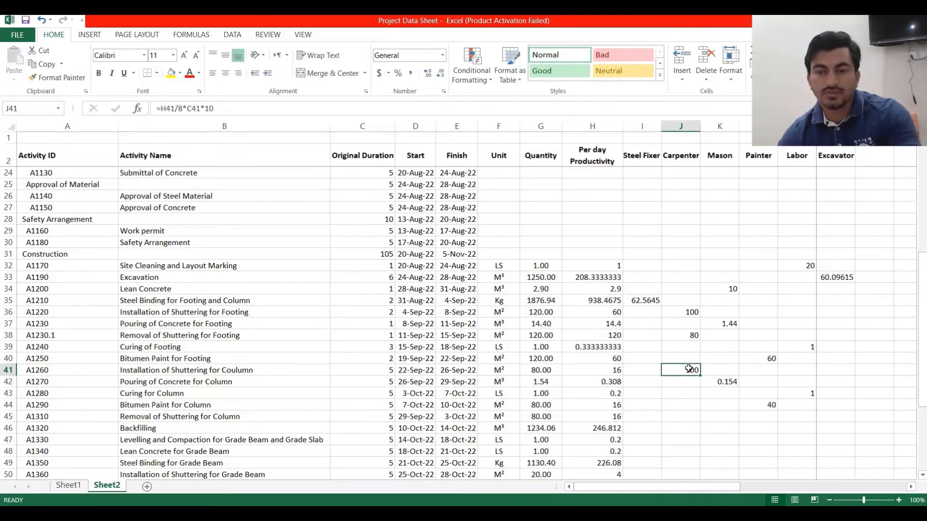
double_click(689, 369)
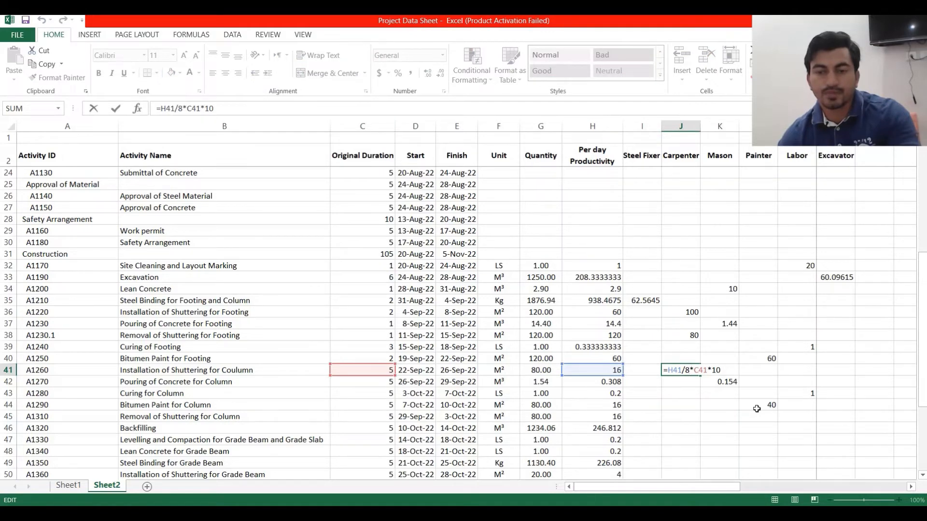
key("ctrl+Return")
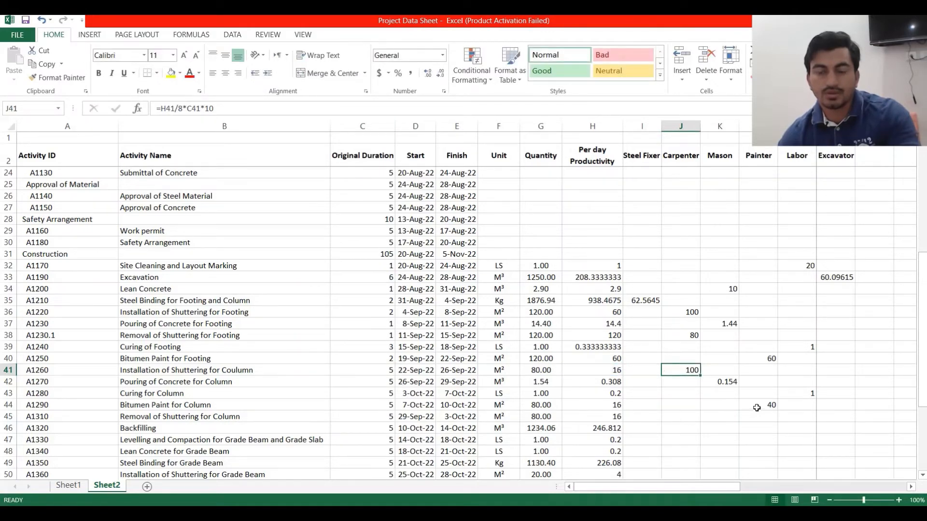
left_click(373, 371)
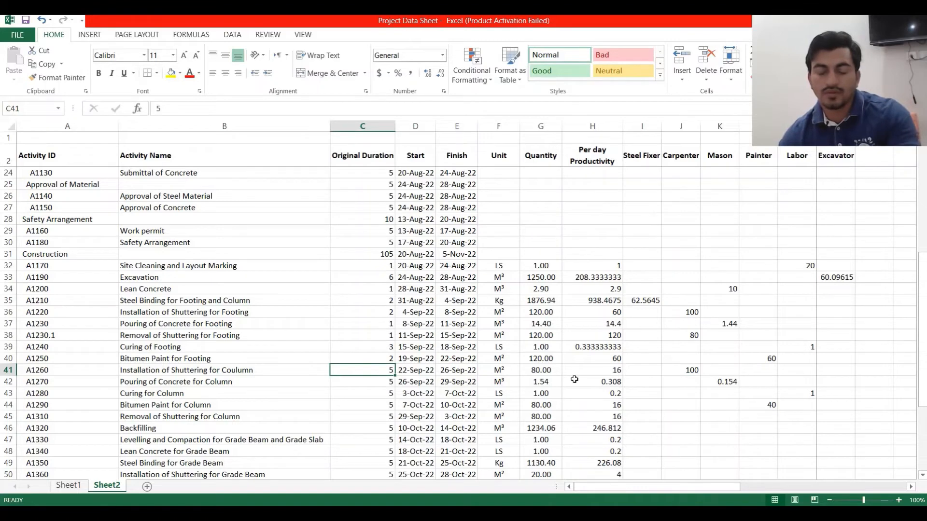
type("3")
key("Return")
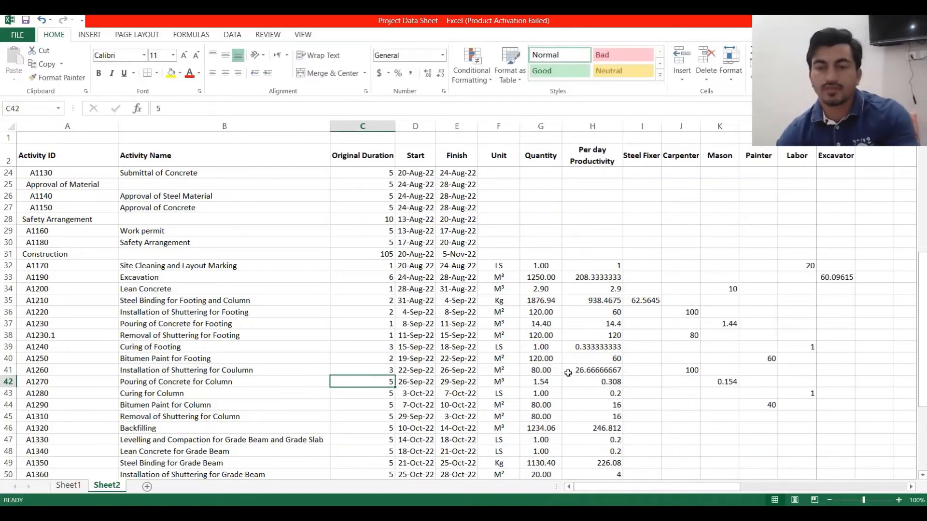
left_click(672, 363)
left_click(608, 369)
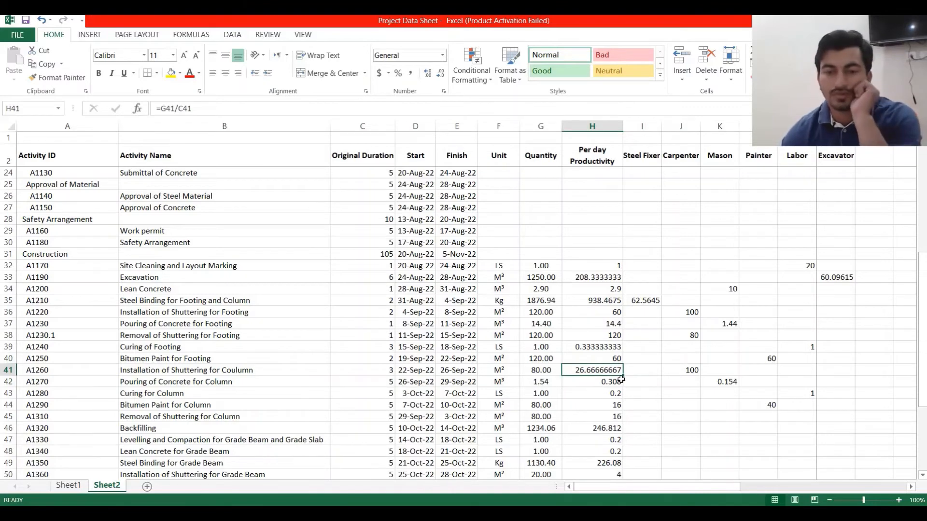
Set the original durations of Pouring of Concrete for Column in C42 to 1 and Curing for Column in C43 to 3.
left_click(387, 369)
left_click(380, 384)
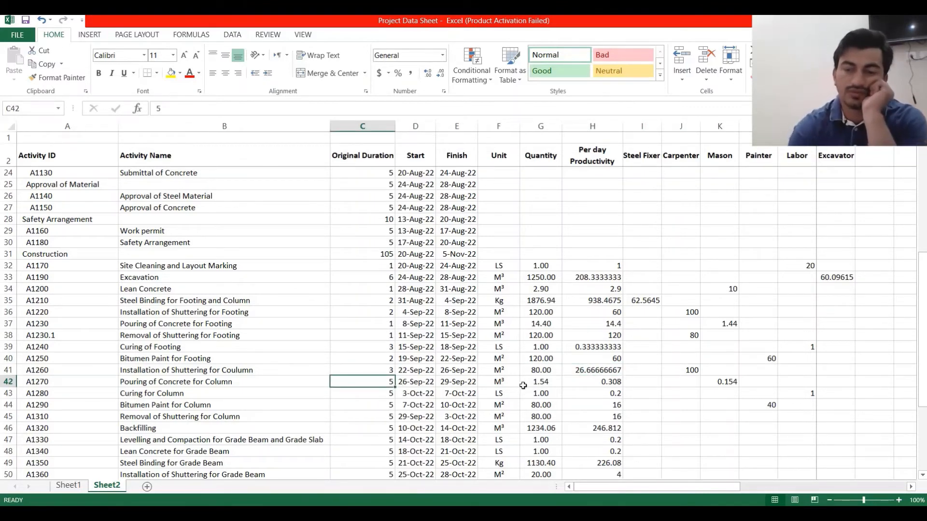
type("1")
key("Return")
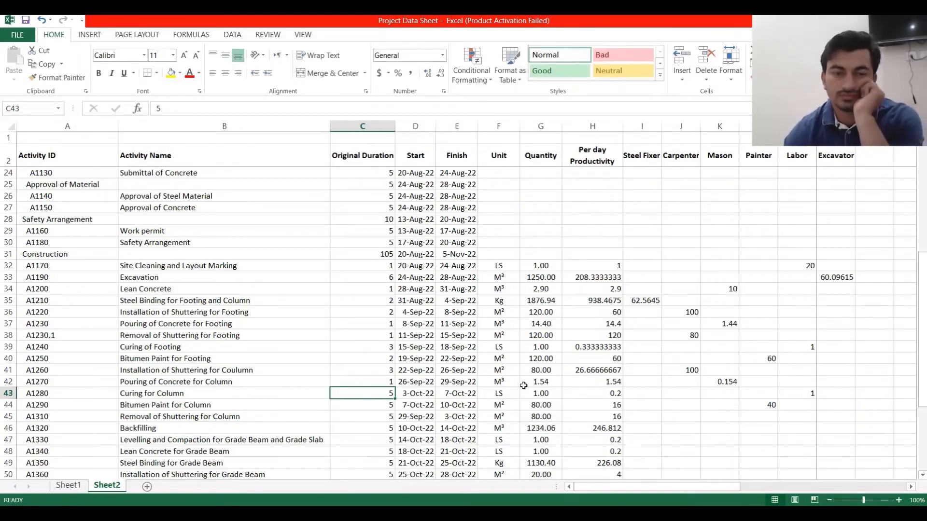
type("3")
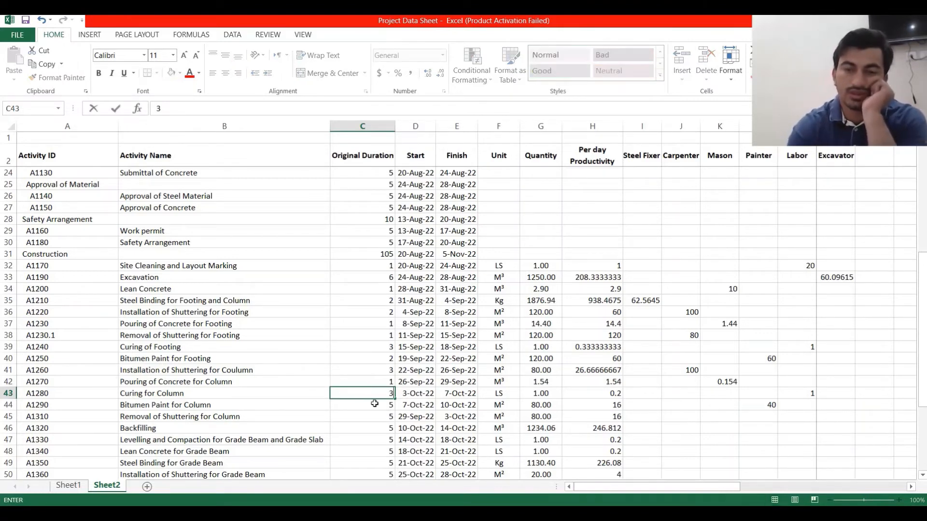
key("Return")
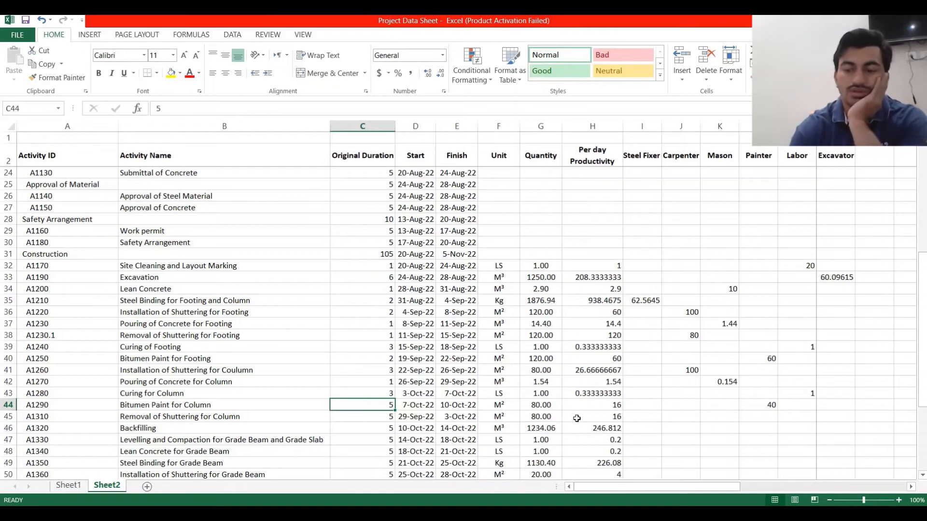
Set the original duration of Bitumen Paint for Column in C44 to 2.
type("2")
key("Return")
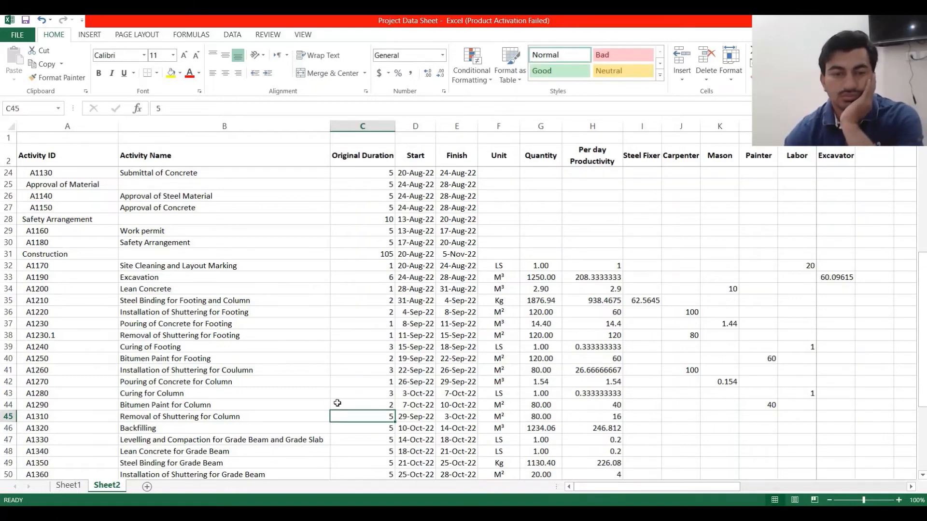
Copy the Carpenter formula from J41 into J45 for Removal of Shuttering for Column.
left_click(237, 412)
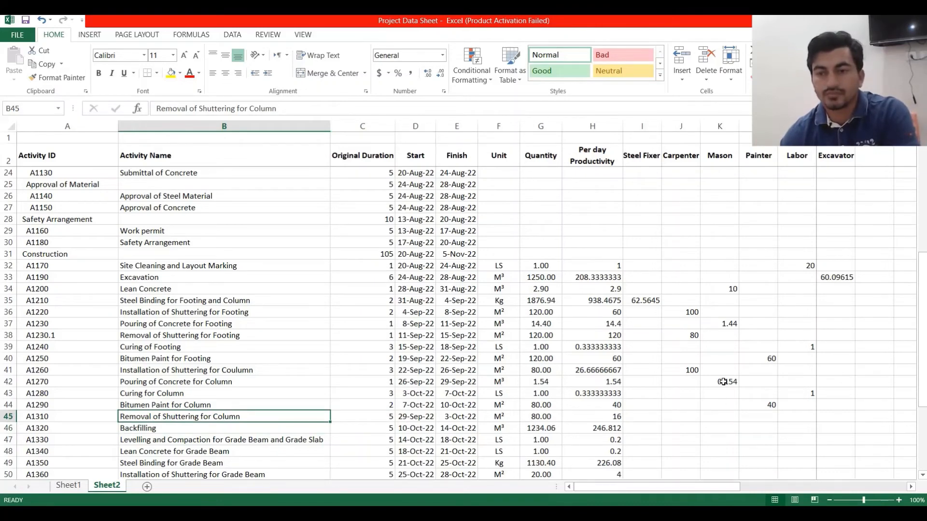
left_click(686, 370)
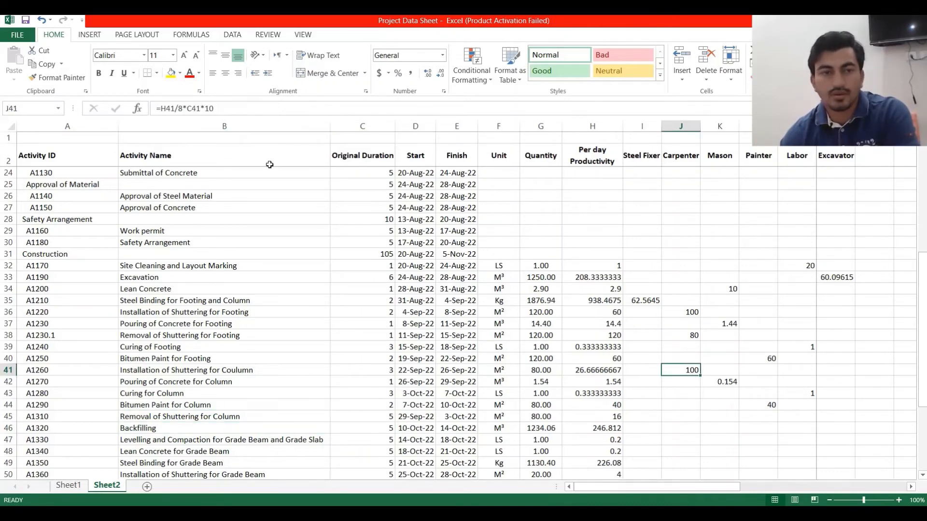
left_click(43, 65)
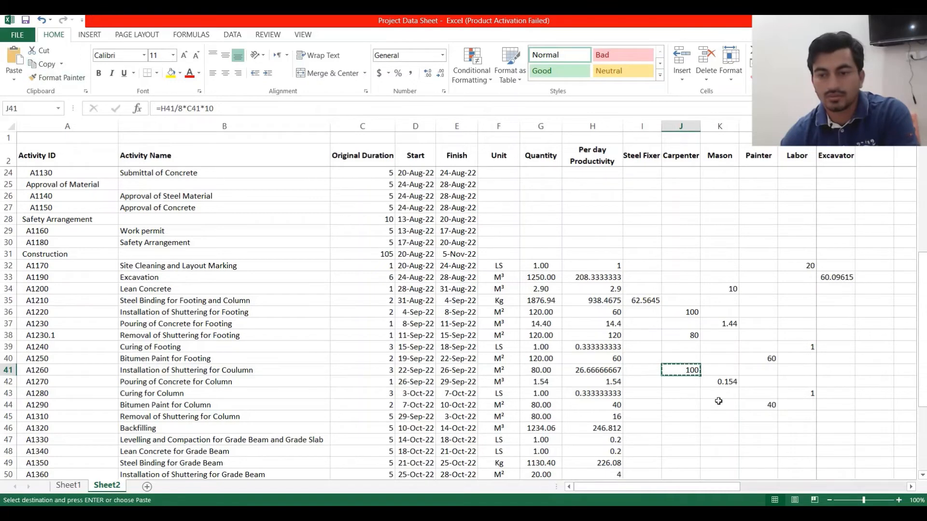
left_click(688, 415)
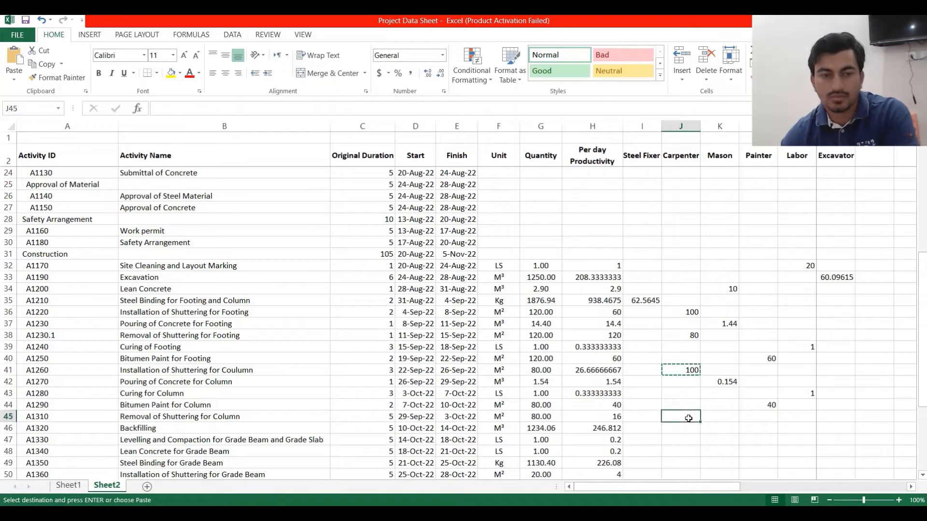
left_click(14, 58)
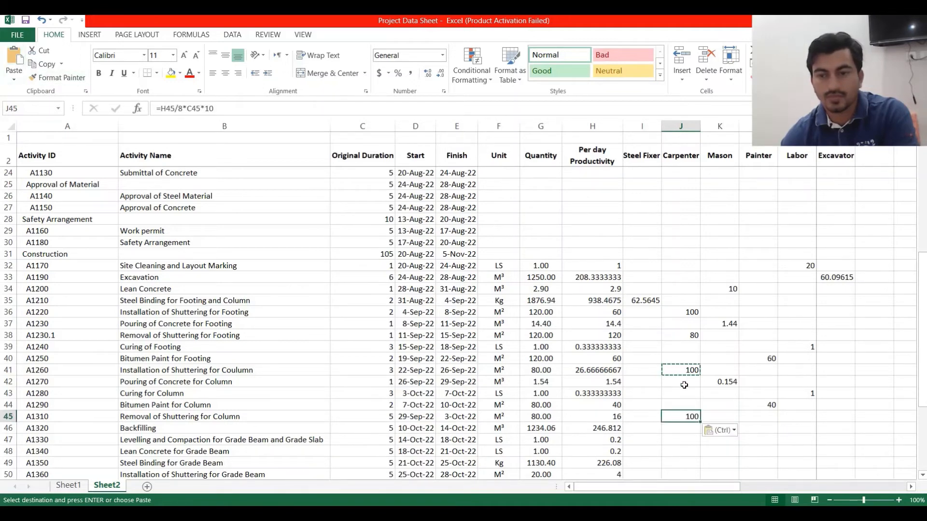
Compare the column shuttering removal's Carpenter formula with J38 and change the output rate in J45 to 12, giving =H45/12*C45*10.
left_click(183, 108)
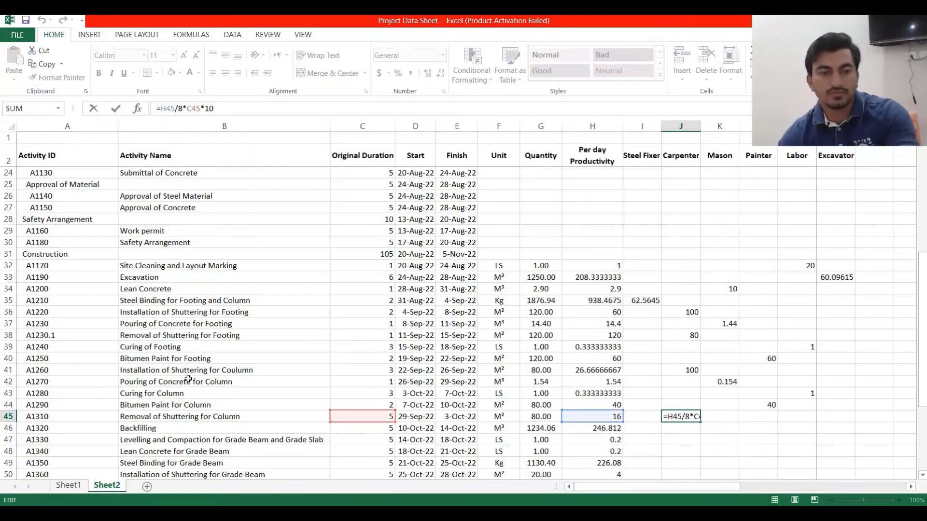
key("Escape")
left_click(674, 335)
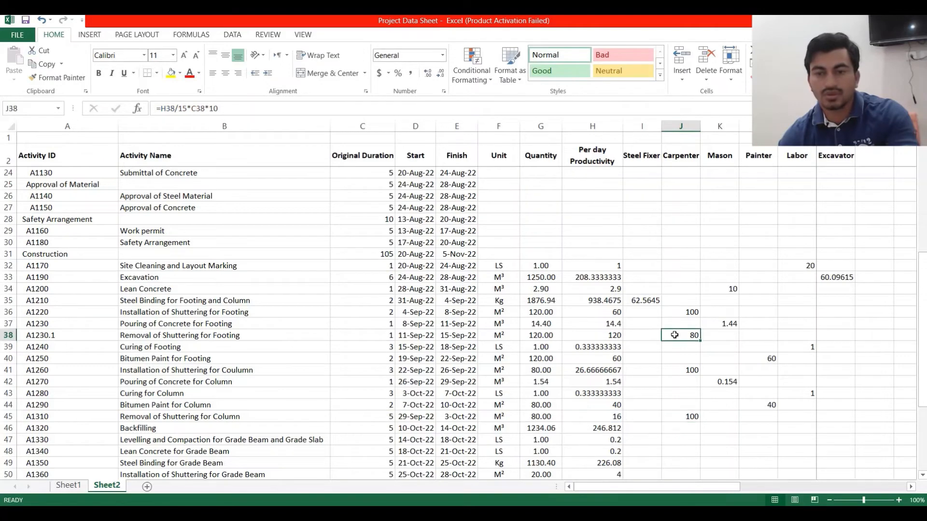
left_click(686, 418)
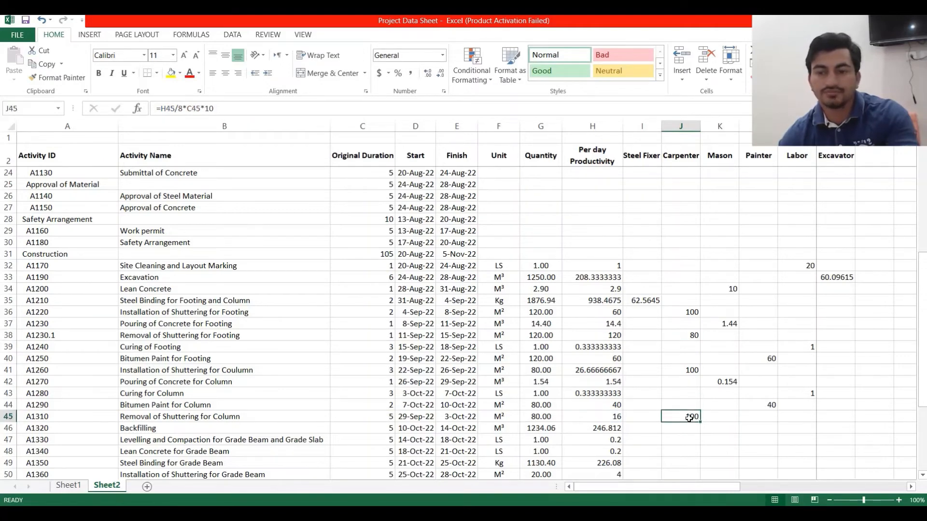
left_click(183, 108)
key("BackSpace")
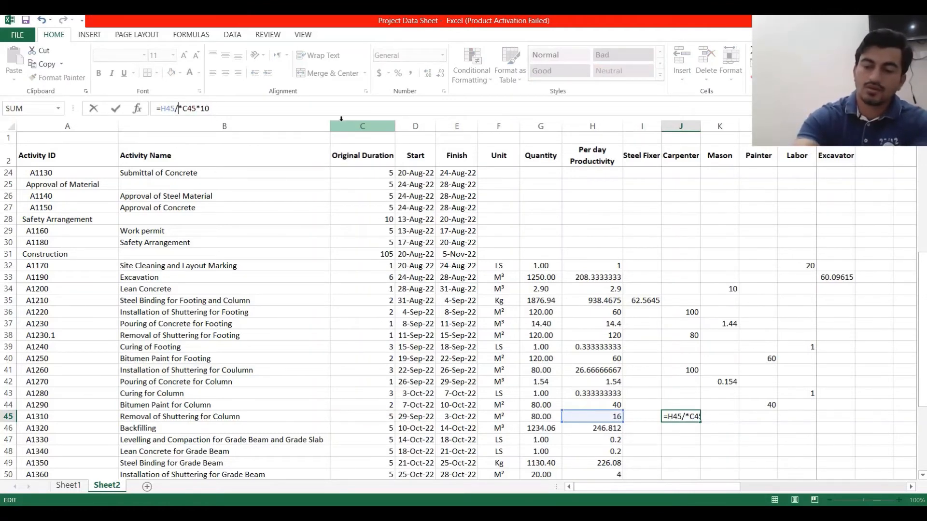
type("12")
key("Return")
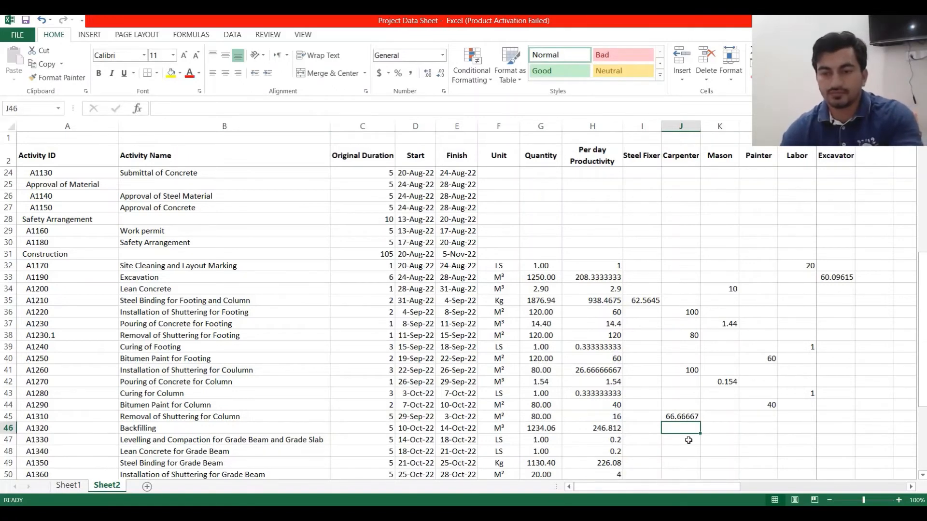
left_click(679, 416)
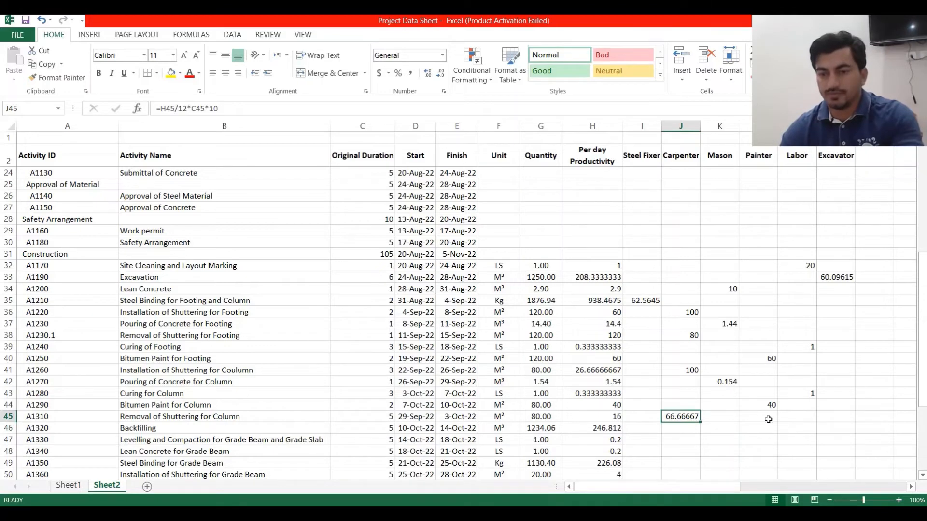
Add a new equipment column for Backfilling by entering the heading Roller in O2.
left_click(257, 426)
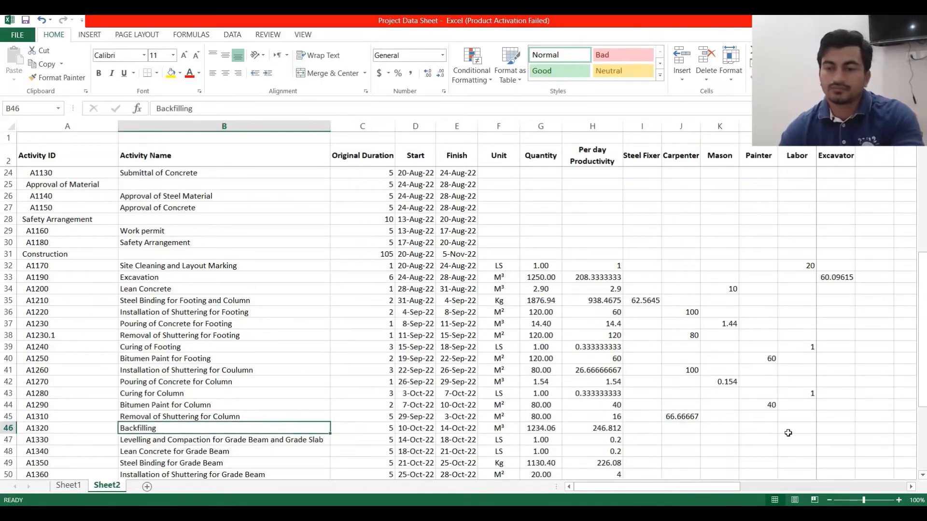
left_click(802, 430)
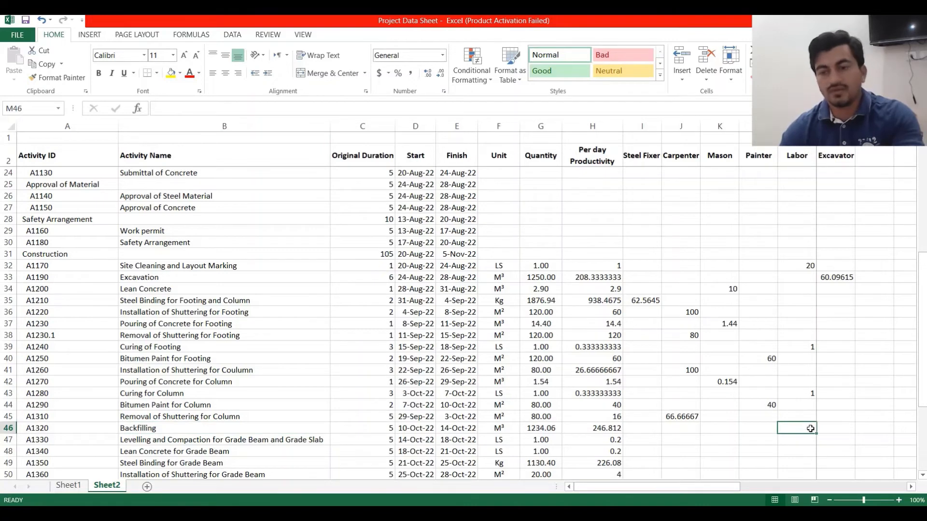
left_click(878, 156)
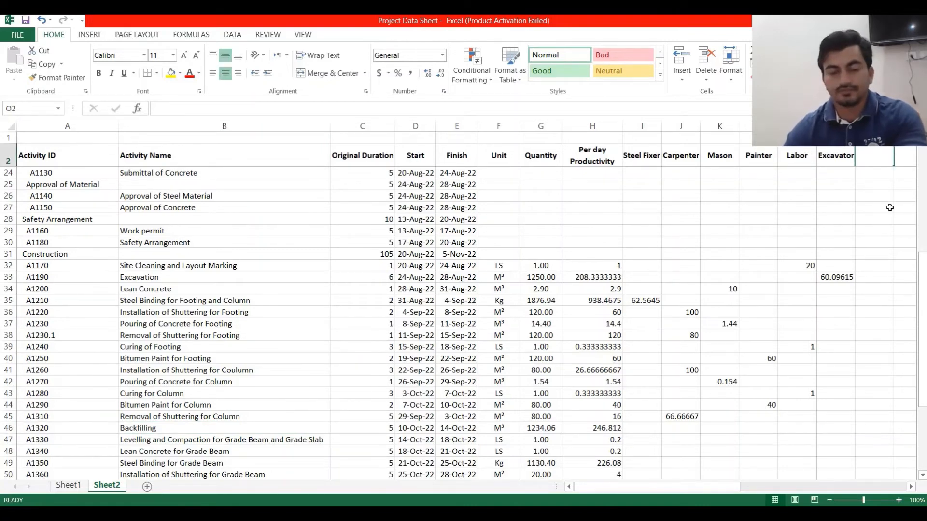
key("Caps_Lock")
key("F2")
type("Roller")
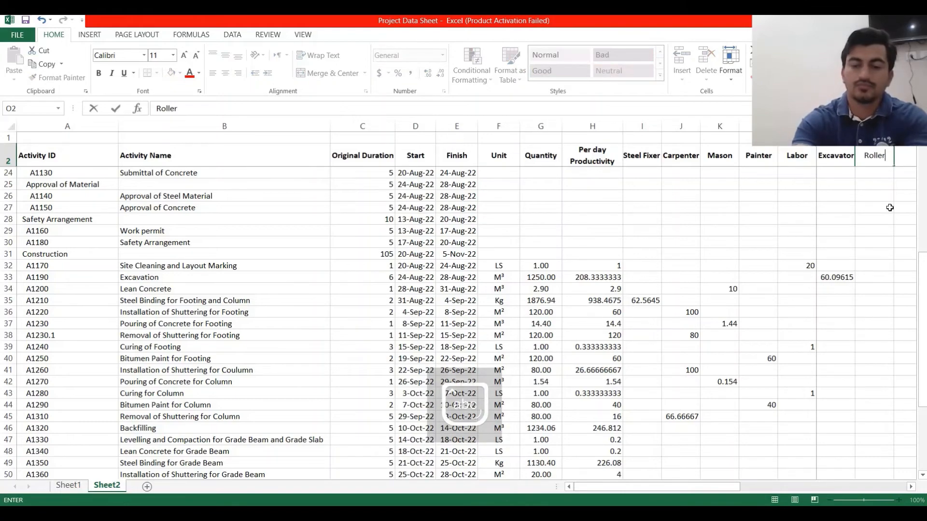
key("Return")
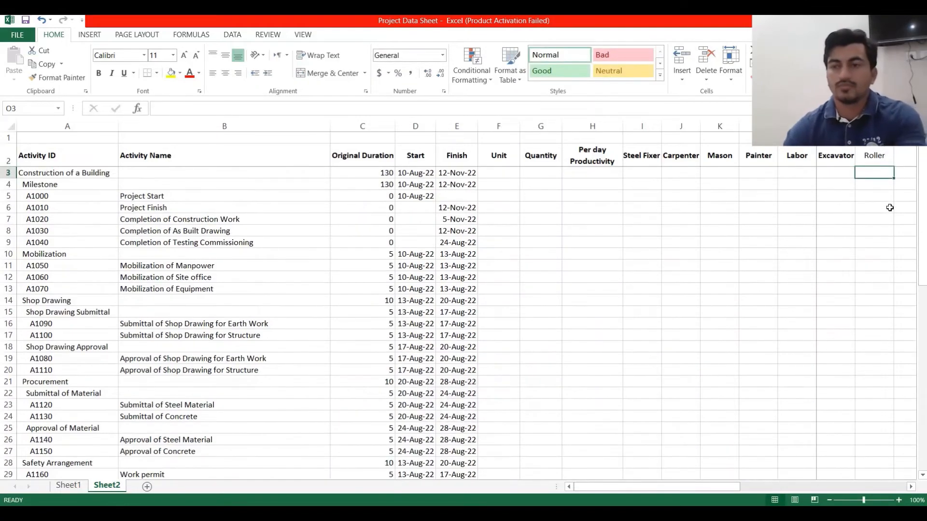
Copy the formatting of the Excavator heading in N2 to the Roller heading in O2.
scroll(905, 316, "down", 2)
scroll(905, 315, "down", 9)
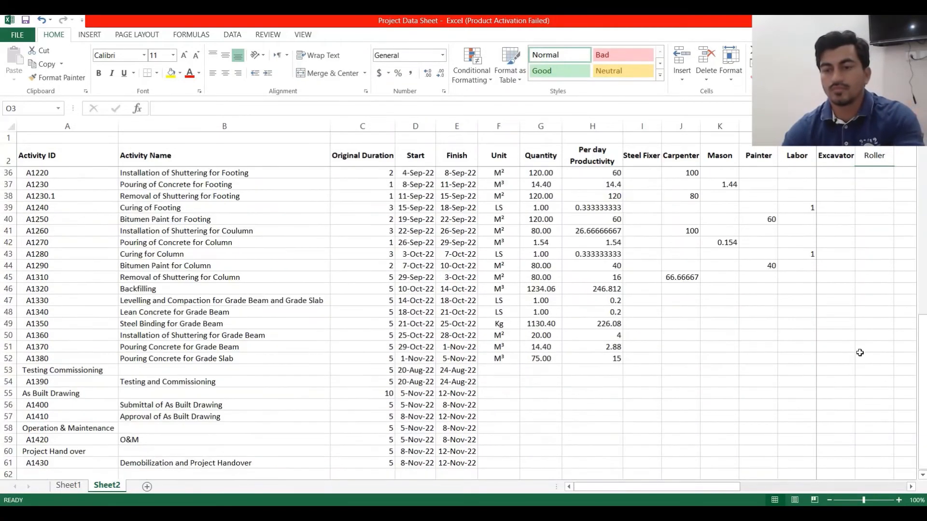
left_click(818, 160)
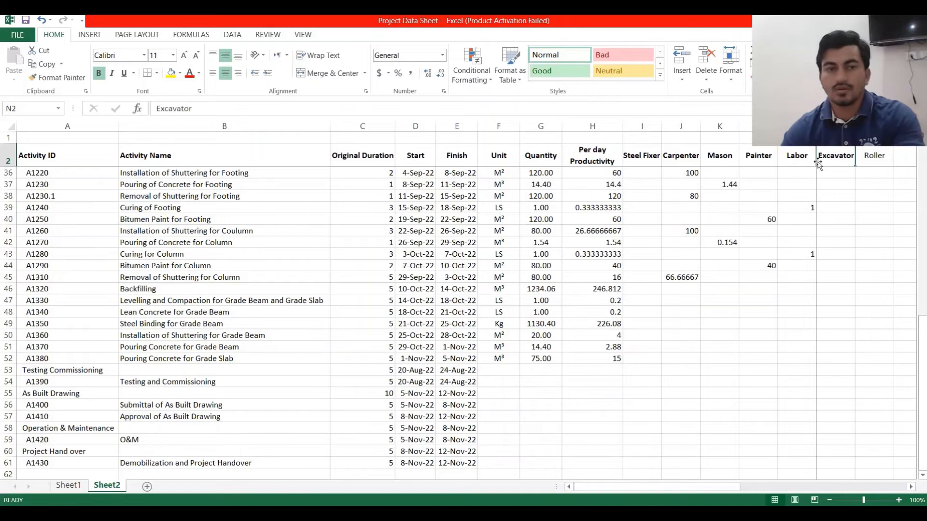
left_click(81, 79)
left_click(882, 156)
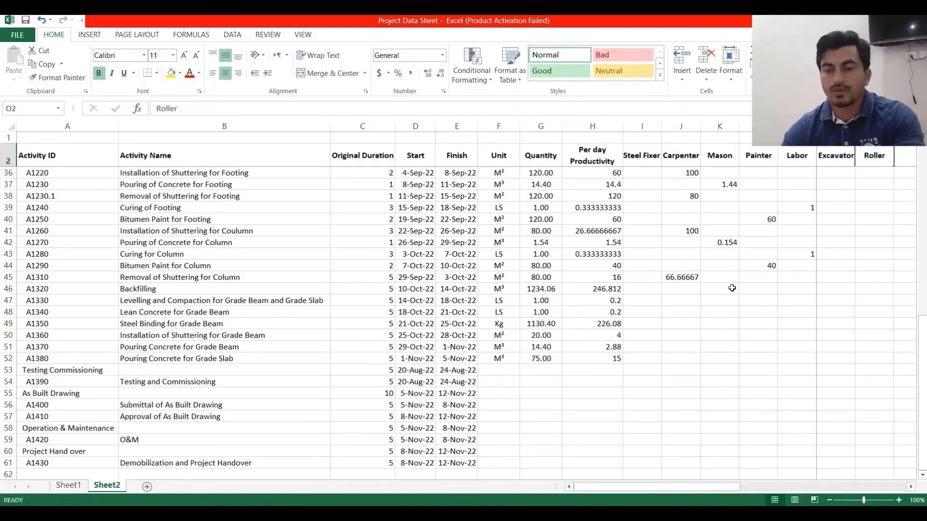
Calculate the Excavator hours for Backfilling in N46 with the formula =H46/250*C46*10.
left_click(696, 278)
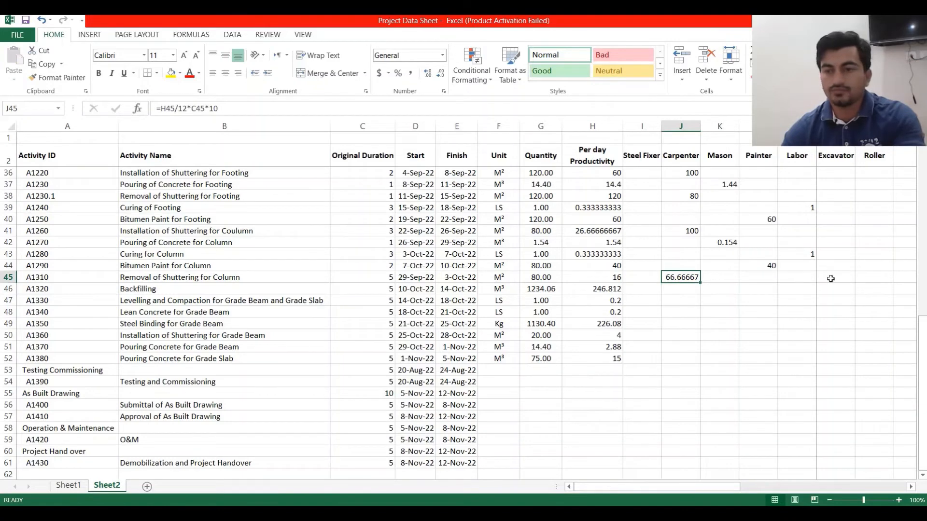
left_click(902, 159)
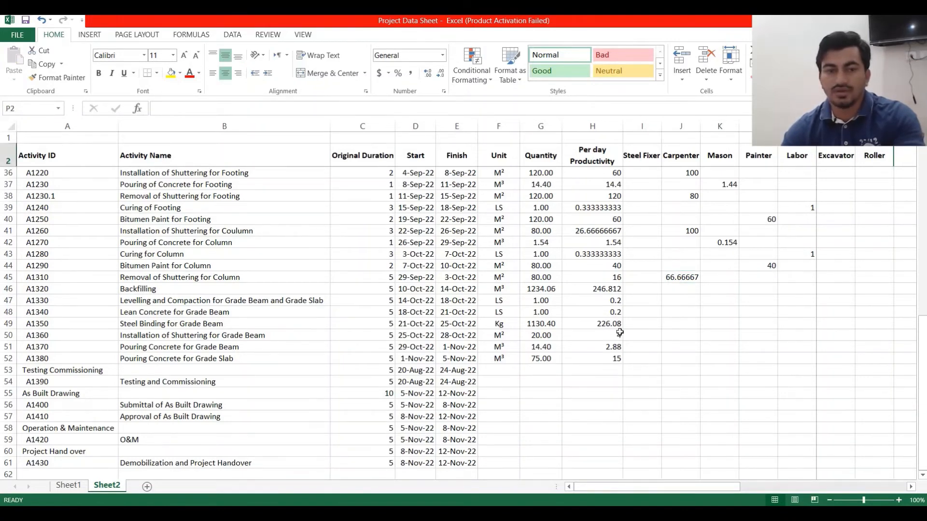
left_click(194, 292)
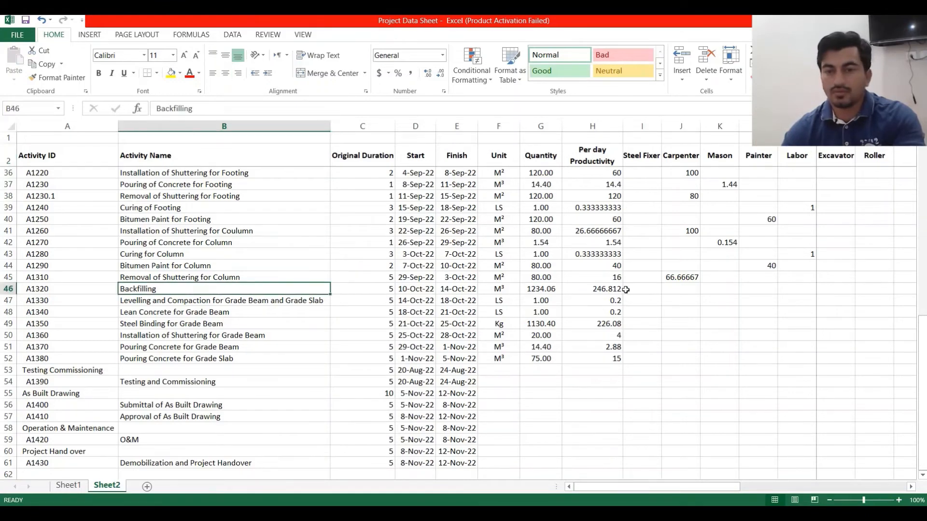
left_click(840, 290)
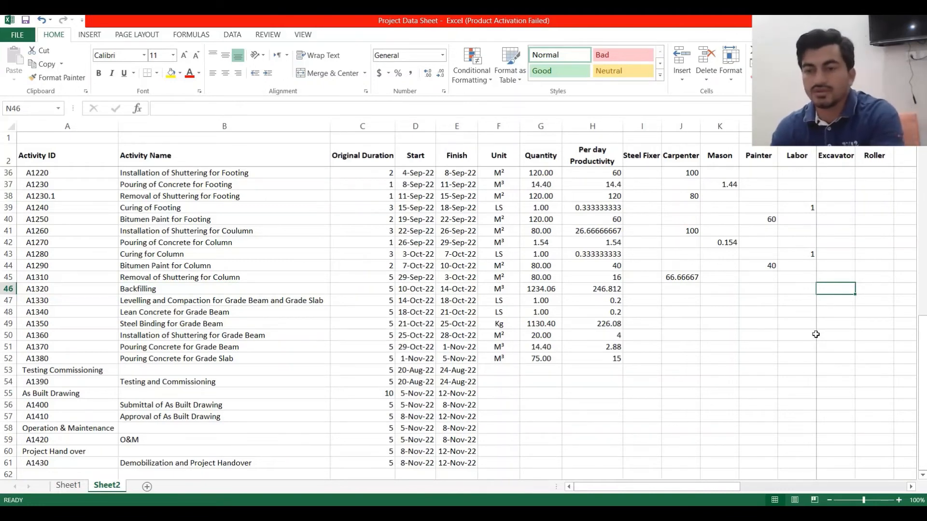
type("=")
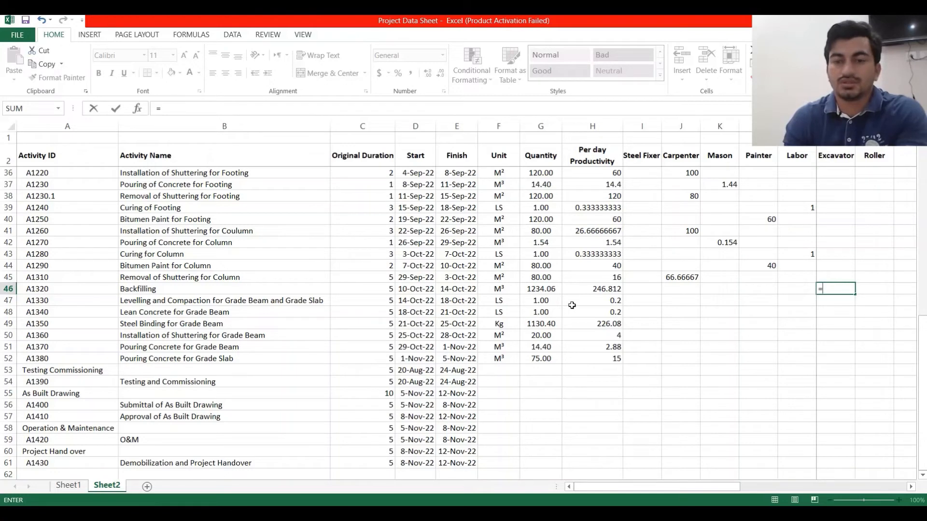
left_click(590, 288)
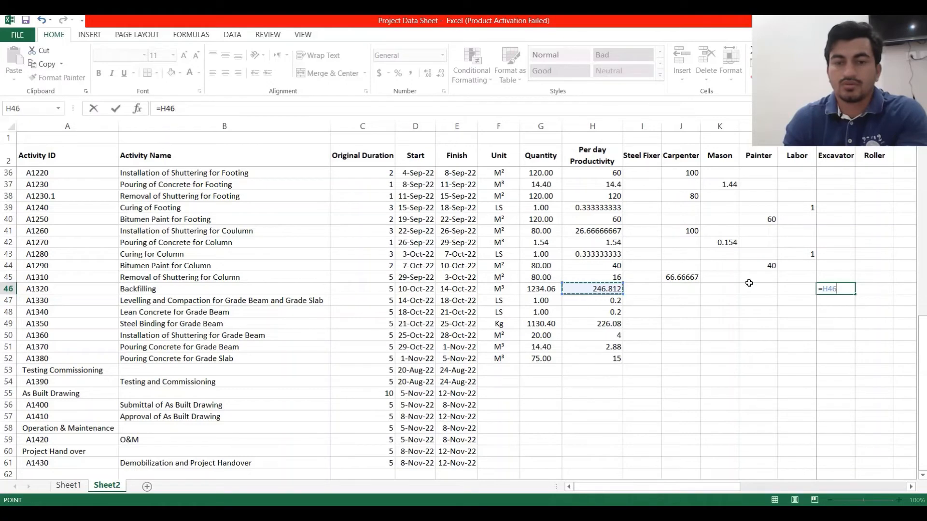
scroll(749, 283, "up", 1)
scroll(749, 283, "up", 1)
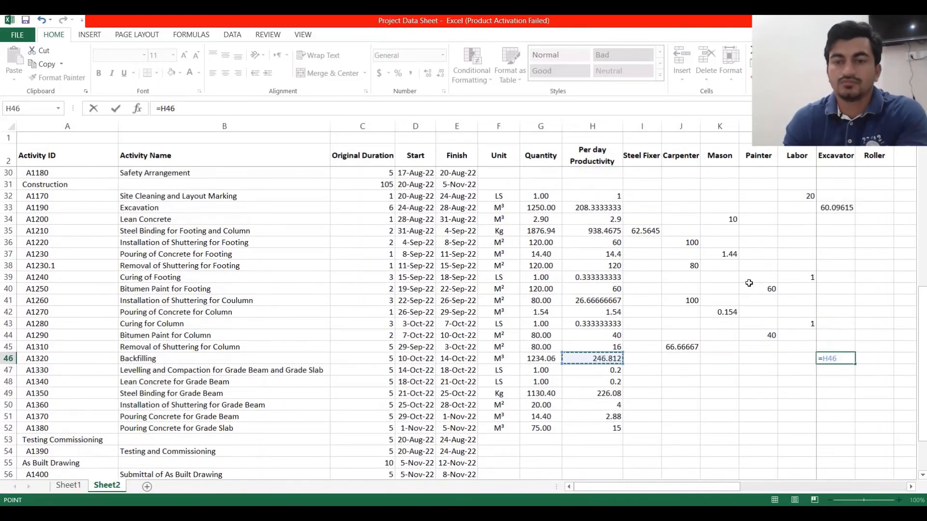
scroll(749, 283, "down", 1)
scroll(749, 283, "up", 1)
scroll(749, 283, "down", 2)
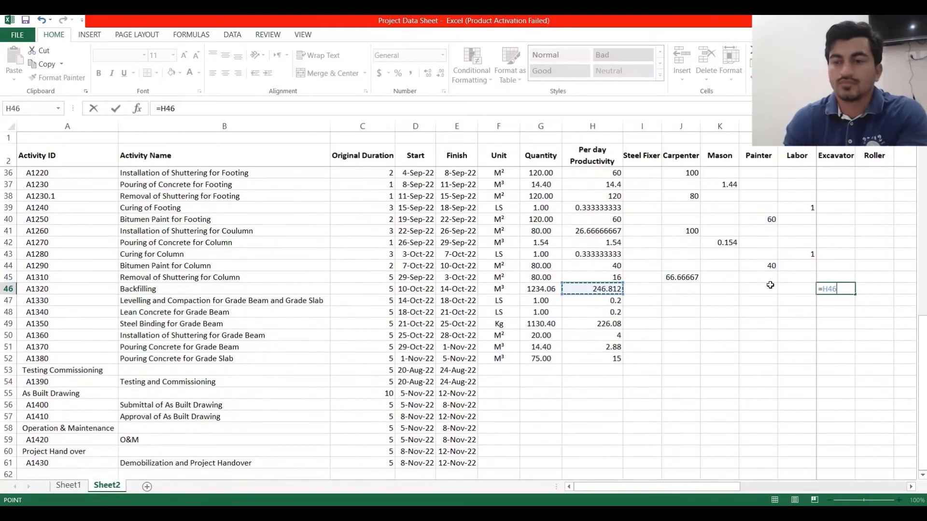
type("/25")
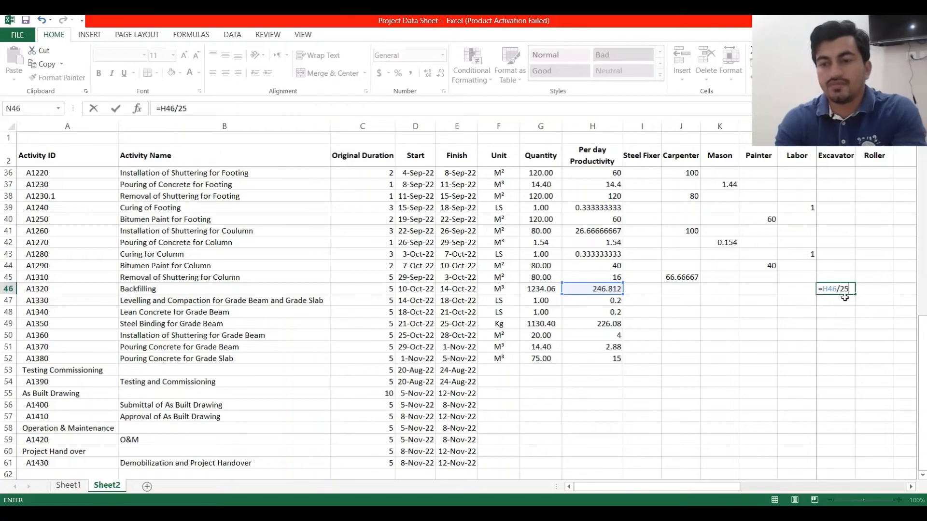
type("0")
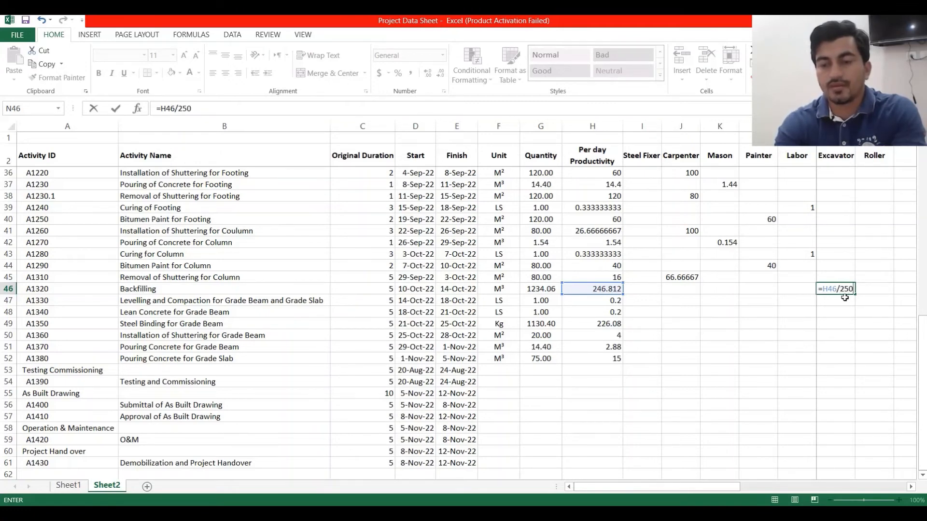
type("*")
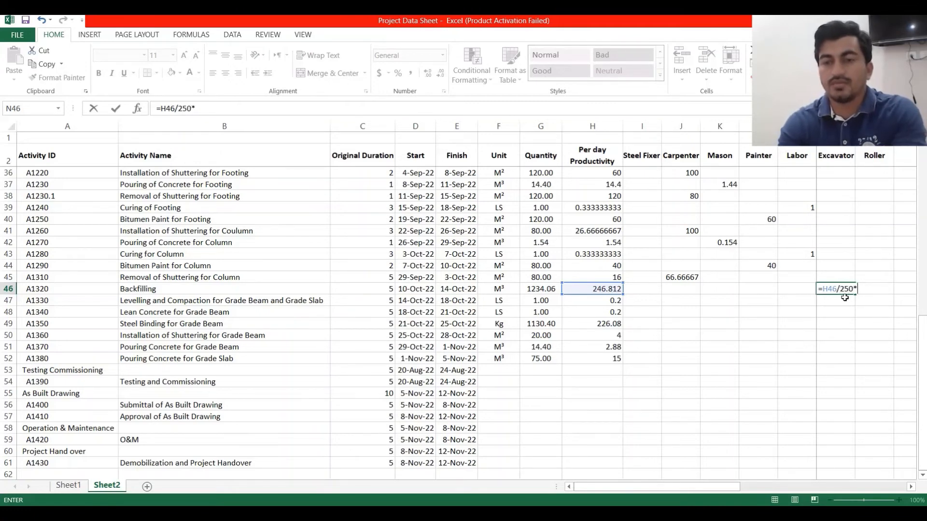
left_click(369, 285)
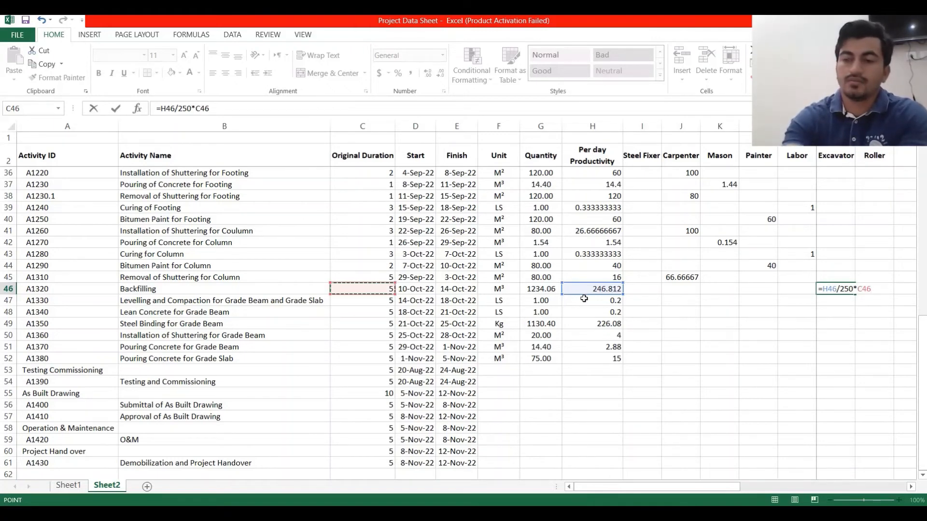
type("*")
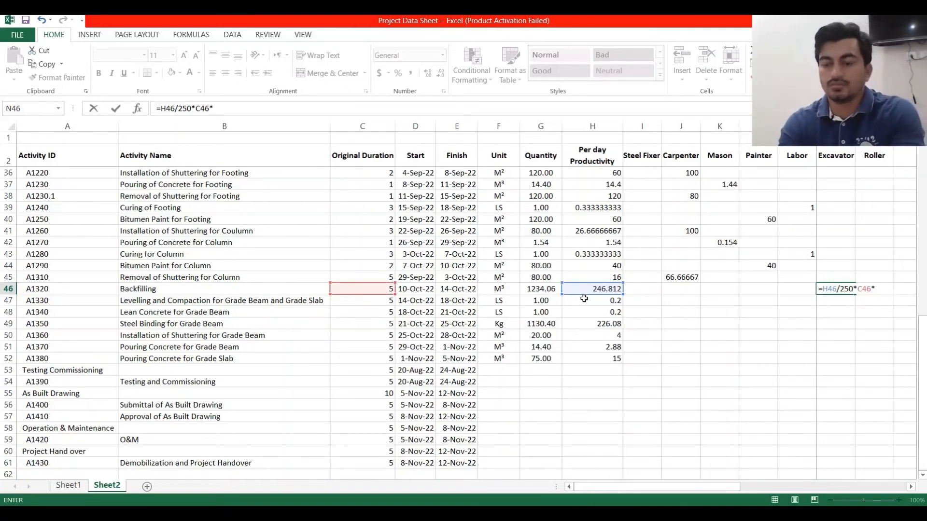
type("10")
key("Return")
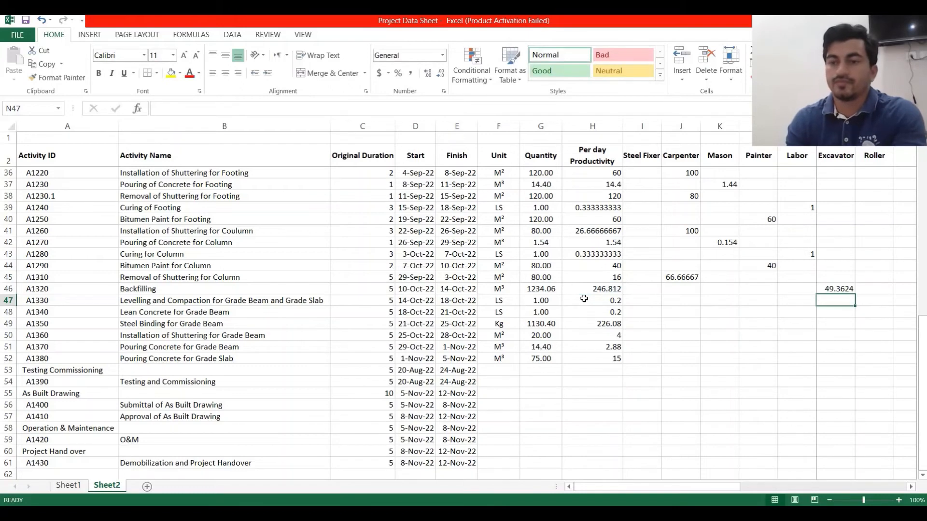
Set the original duration of Backfilling in C46 to 8 days.
scroll(925, 373, "up", 1)
left_click(889, 325)
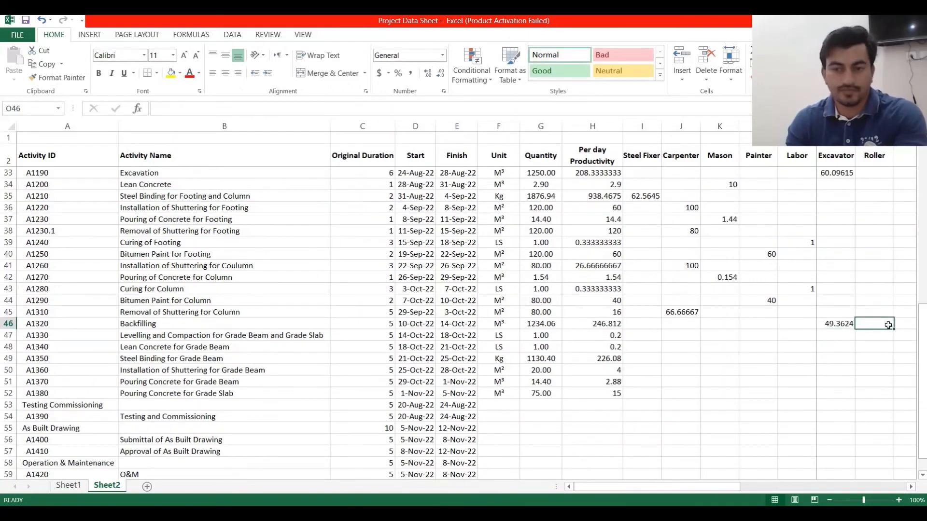
left_click(843, 323)
left_click(387, 320)
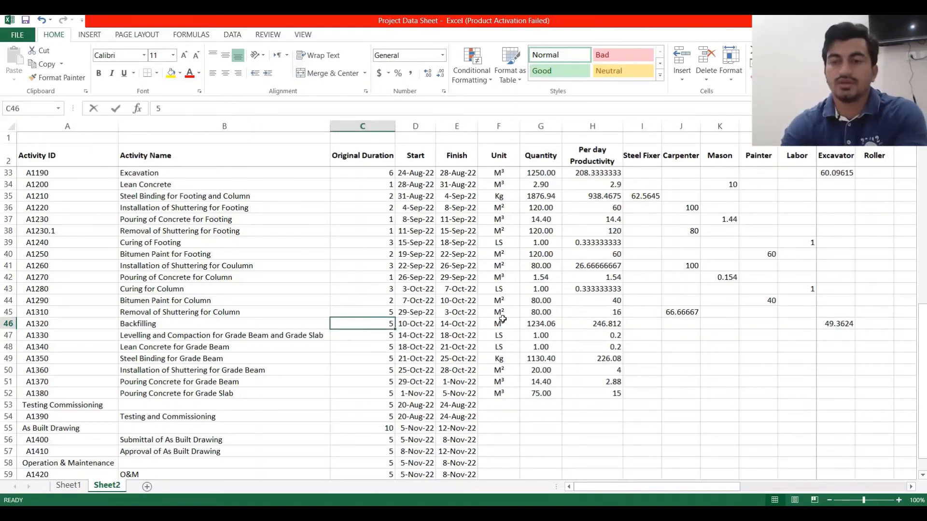
type("8")
key("Return")
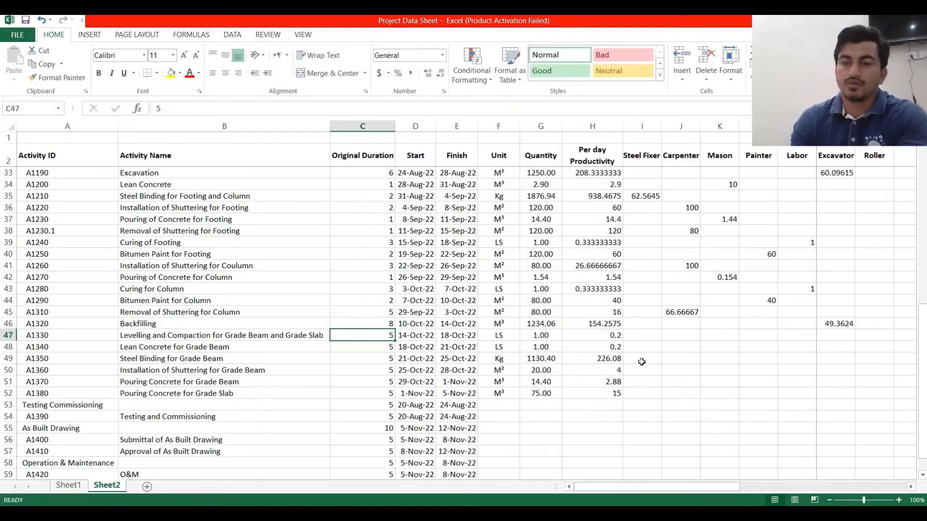
Change the output rate in Backfilling's Excavator formula in N46 to 154, giving =H46/154*C46*10.
left_click(615, 323)
left_click(857, 324)
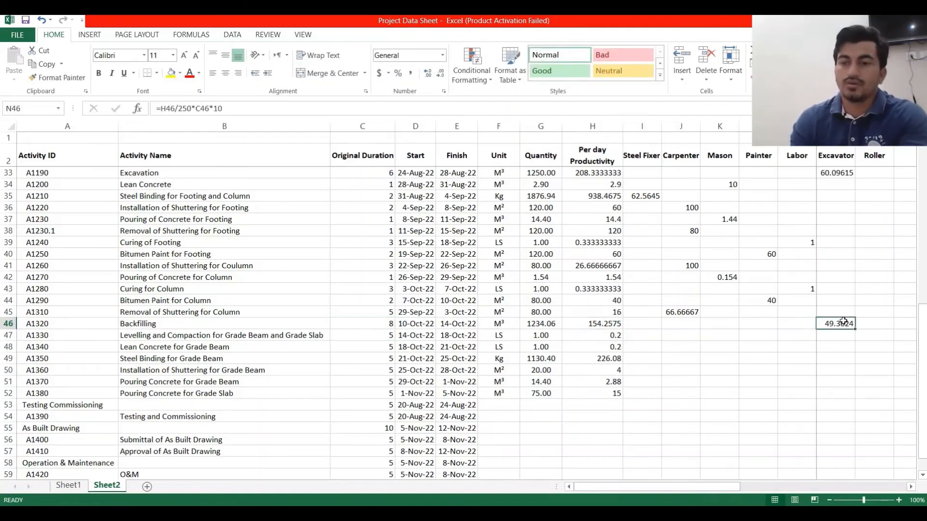
left_click(197, 109)
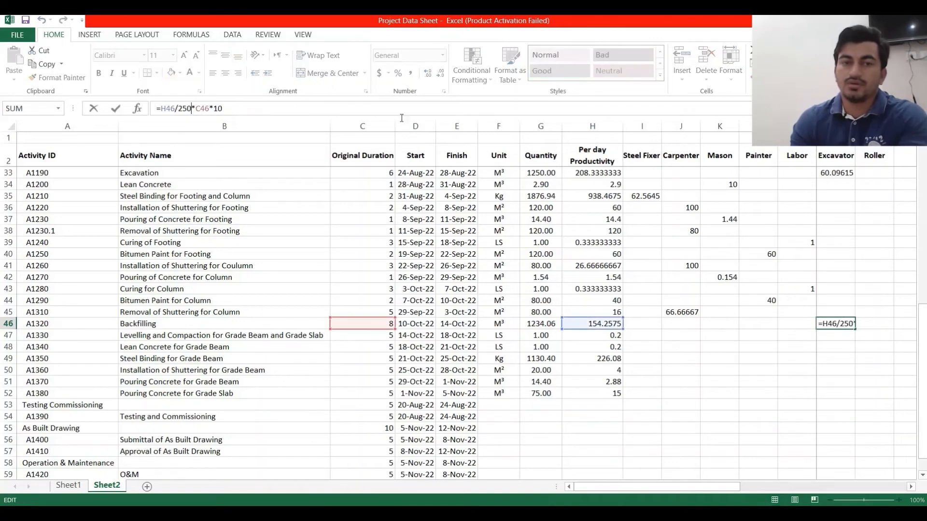
key("BackSpace")
key("BackSpace")
key("BackSpace")
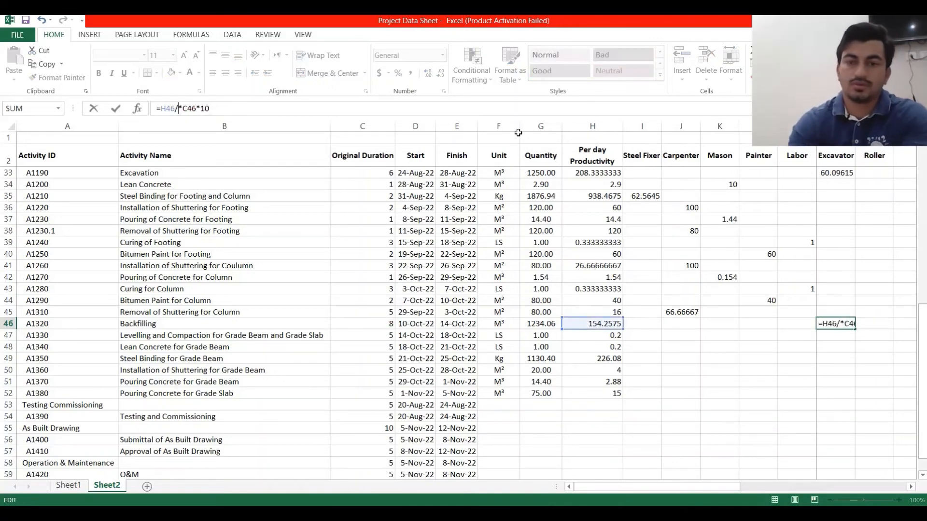
type("154")
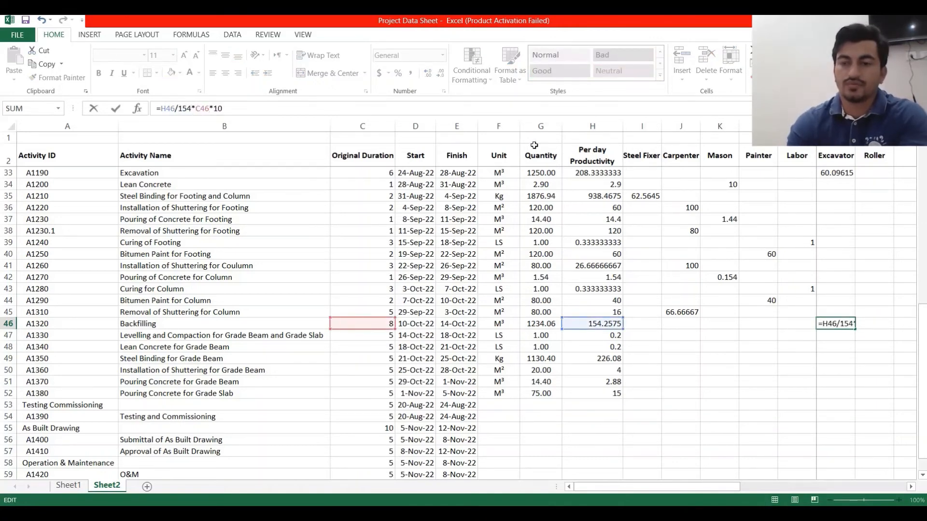
key("Return")
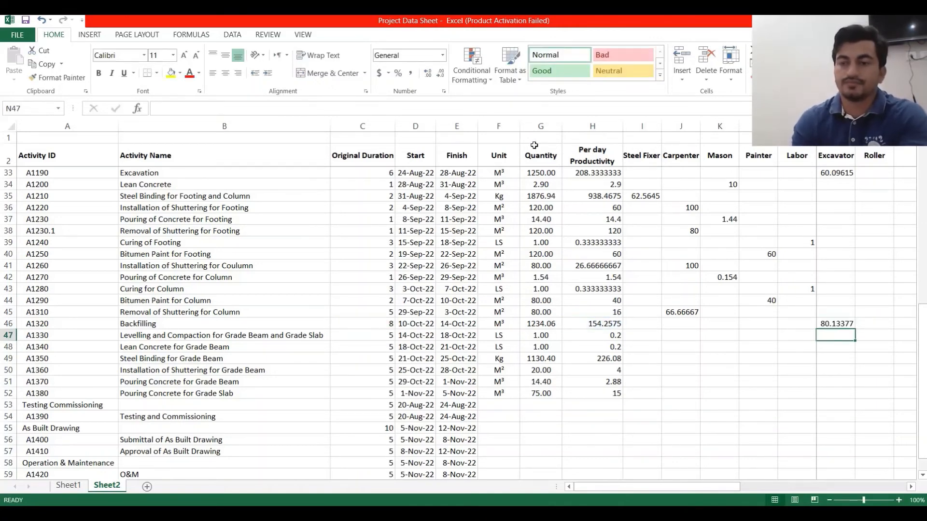
Calculate the Roller hours for Backfilling in O46 with the formula =H46/154*C46*10.
left_click(886, 322)
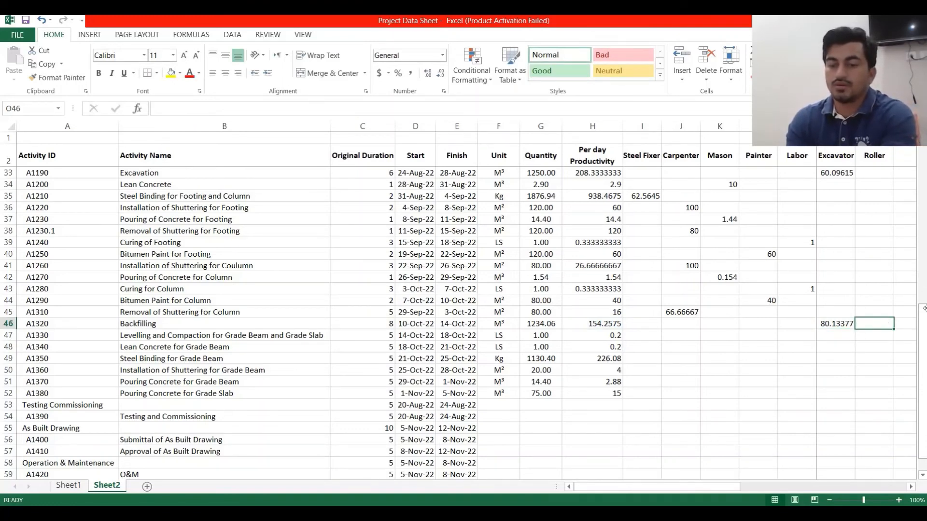
type("=")
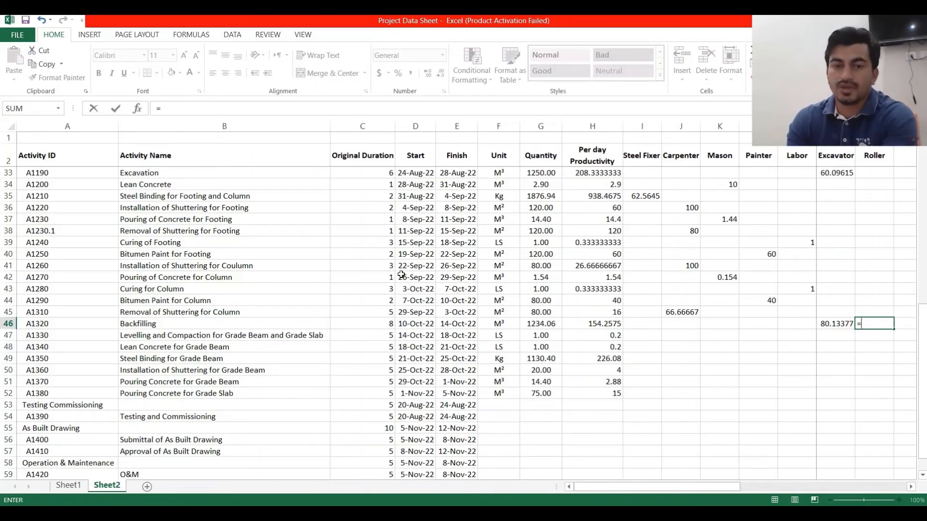
left_click(606, 325)
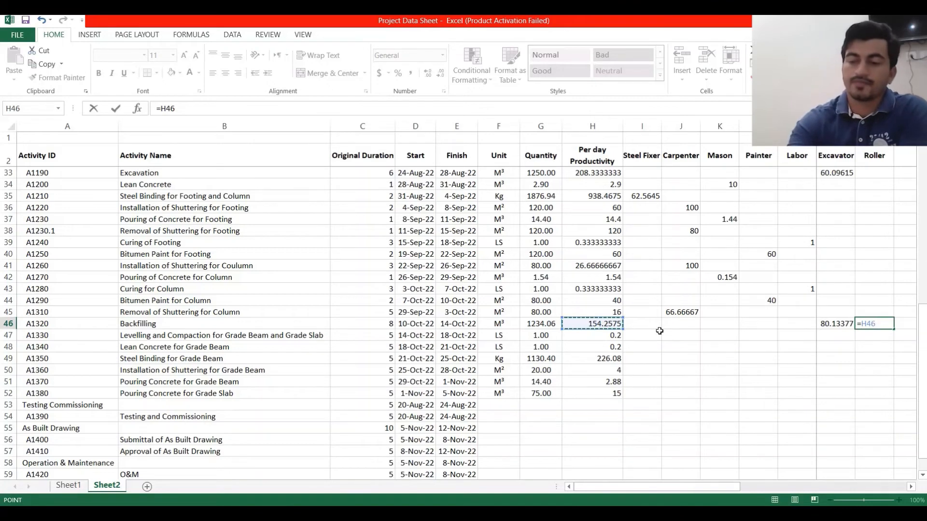
type("/154")
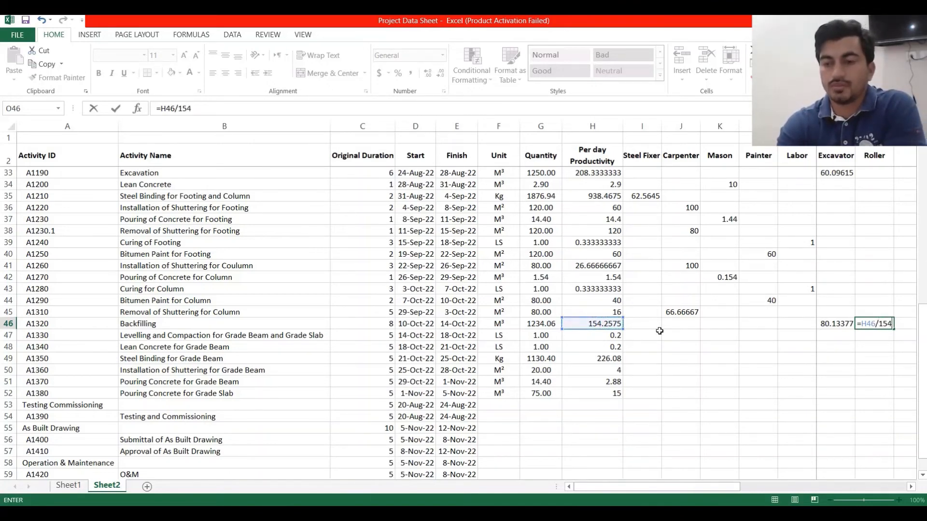
type("*")
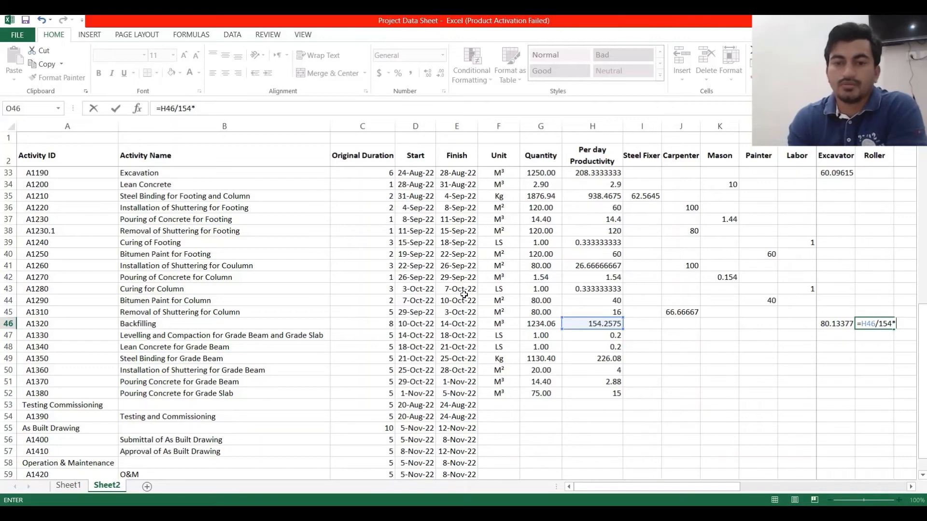
left_click(373, 320)
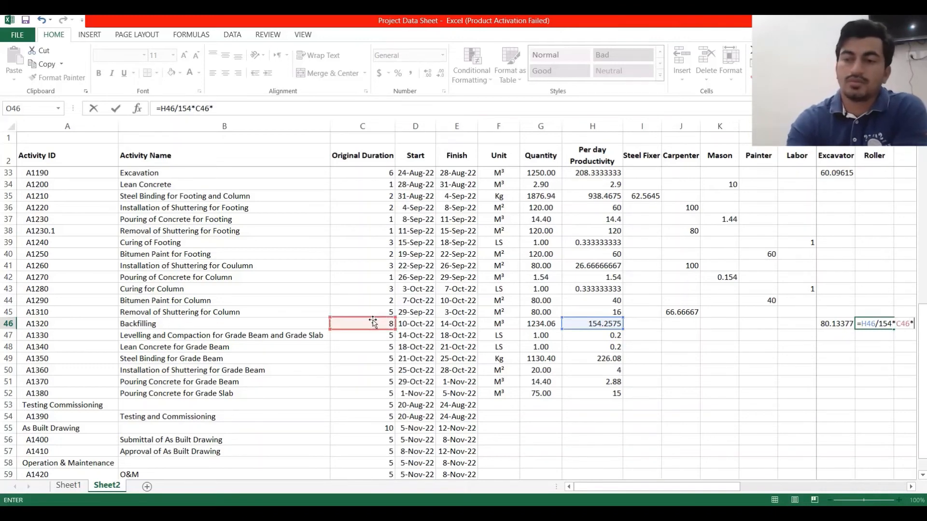
type("*10")
key("ctrl+Return")
key("Return")
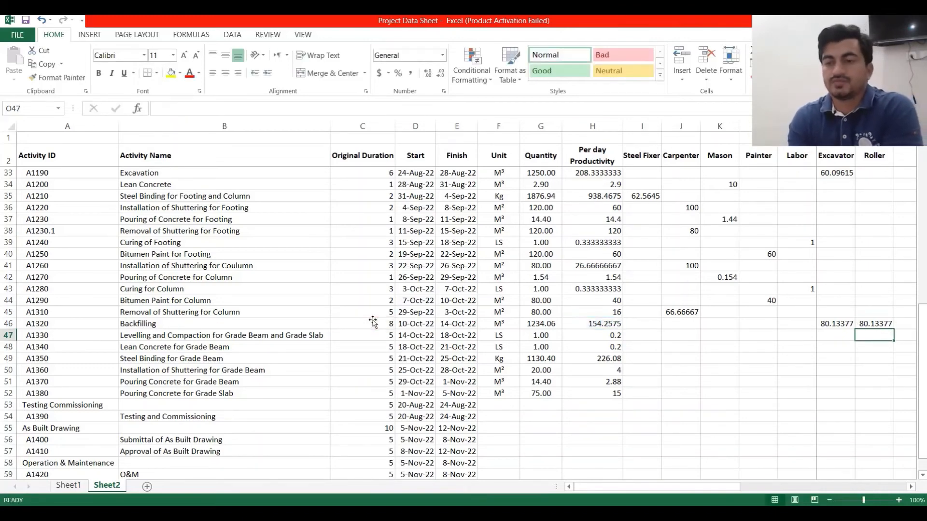
Copy the Backfilling Roller formula from O46 to O47 for Levelling and Compaction and check its cell references.
left_click(867, 319)
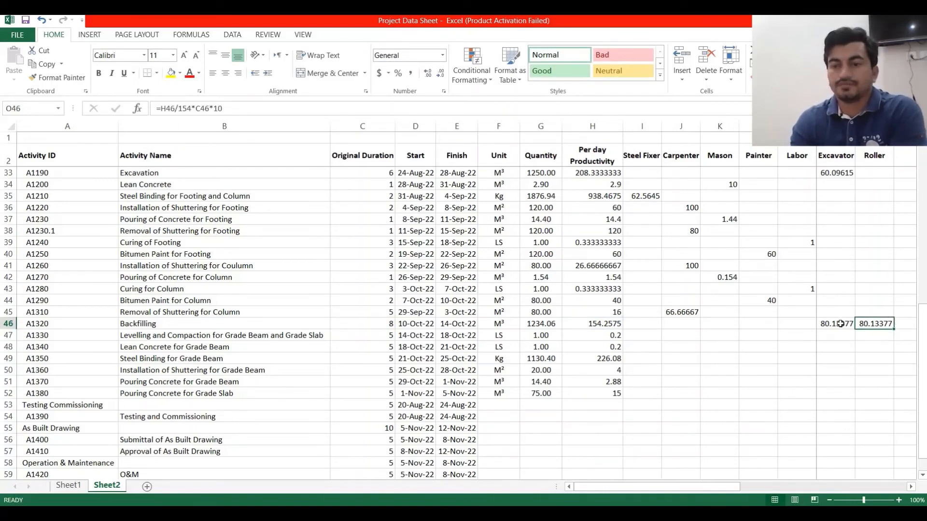
left_click(835, 338)
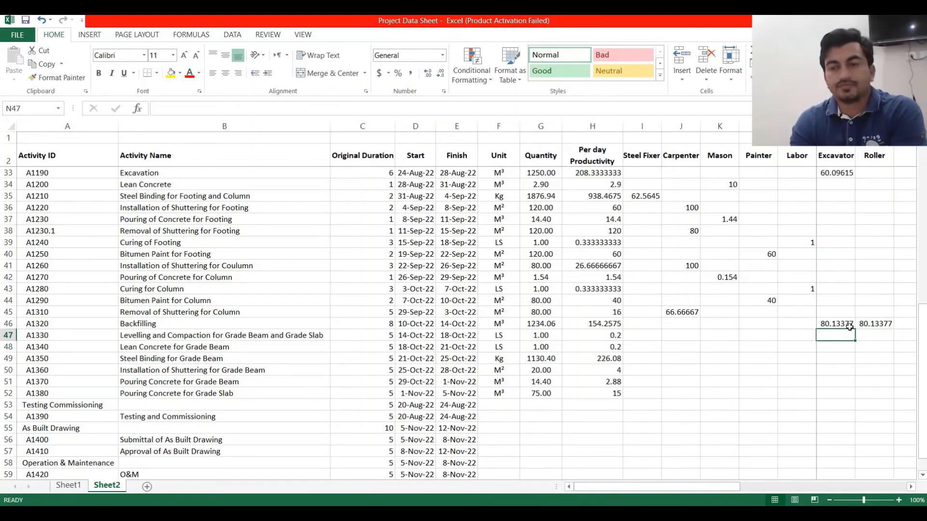
left_click(867, 323)
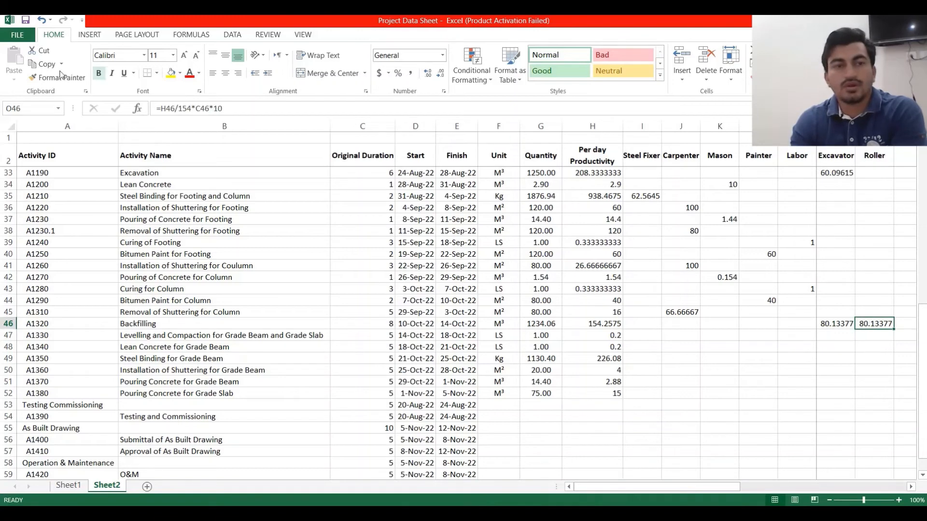
left_click(43, 63)
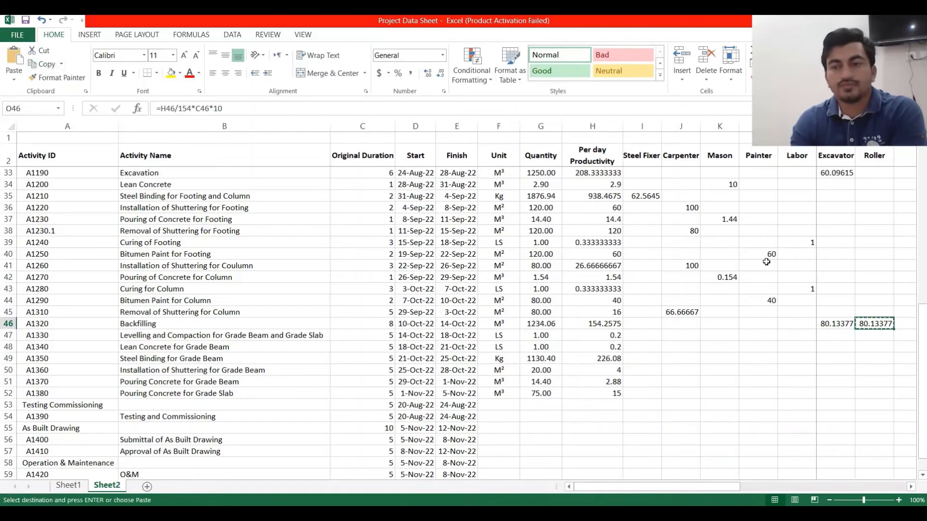
left_click(875, 338)
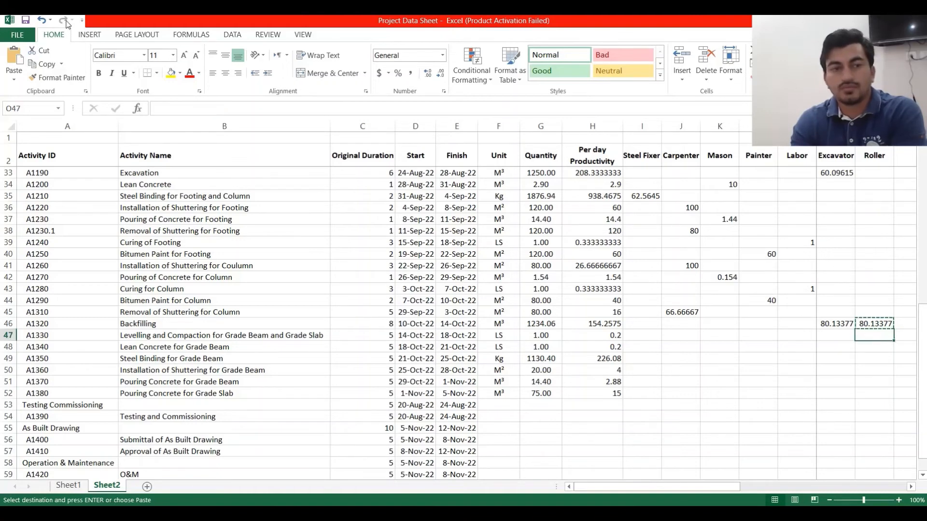
left_click(14, 57)
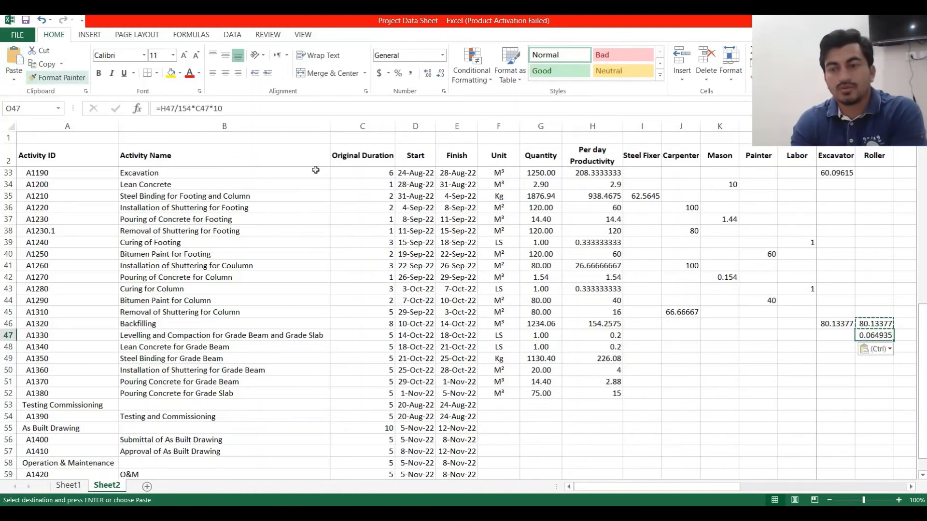
double_click(873, 336)
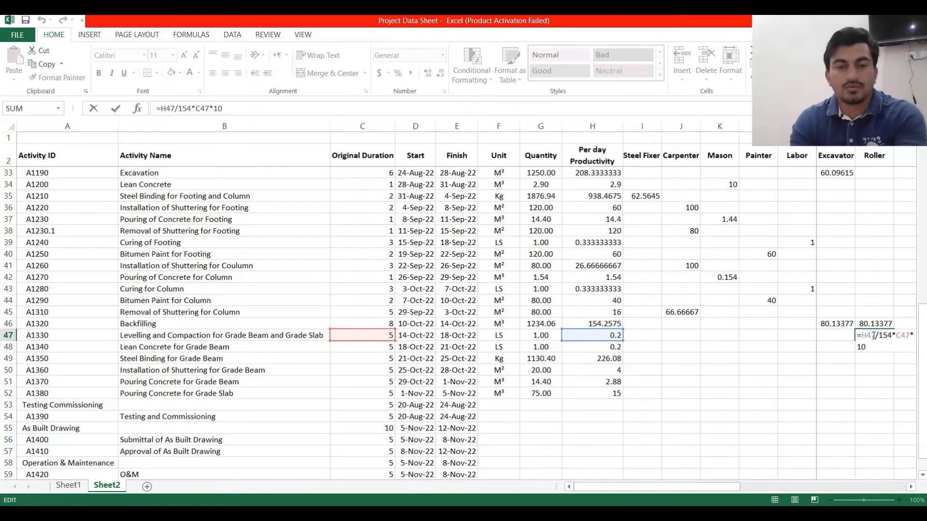
key("Escape")
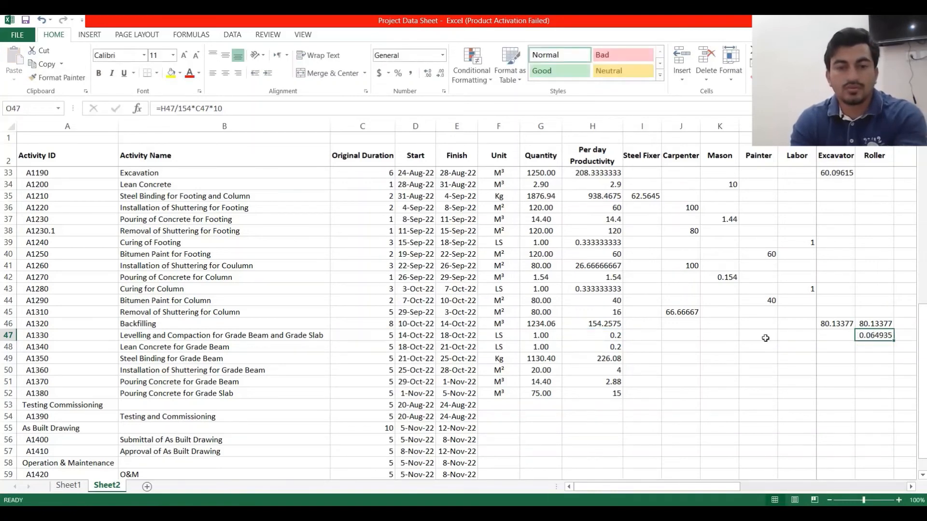
Set the original duration of Levelling and Compaction for Grade Beam and Grade Slab in C47 to 2 days.
left_click(365, 341)
type("2")
key("Return")
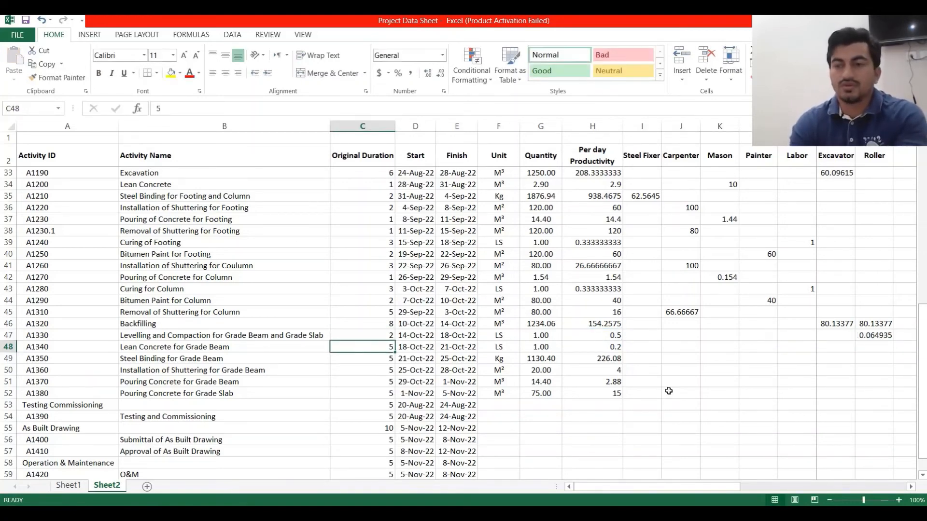
Change the output rate in the Levelling and Compaction Roller formula in O47 to .5, giving =H47/.5*C47*10.
left_click(887, 333)
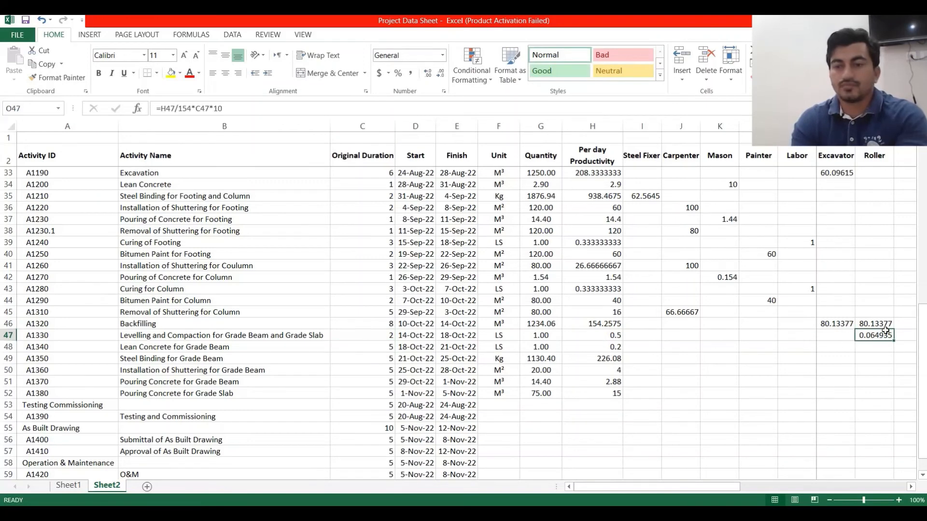
left_click(193, 109)
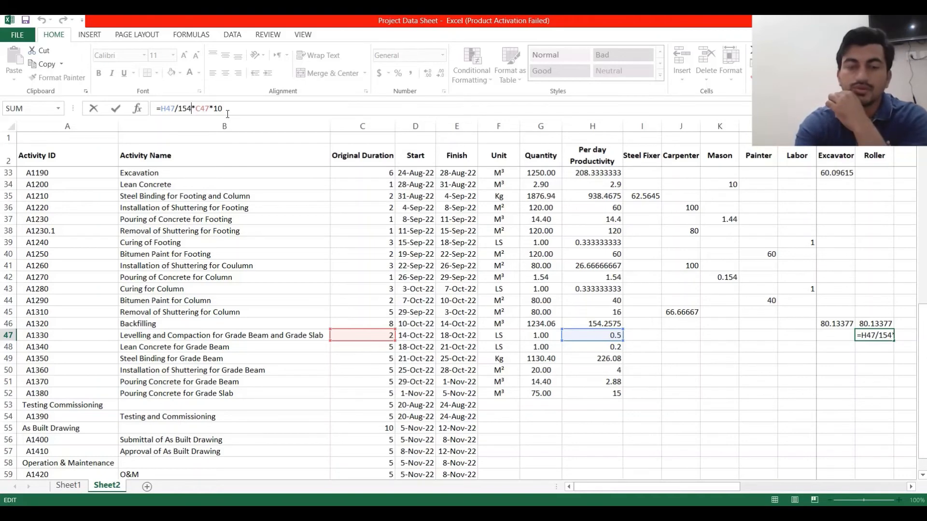
key("BackSpace")
key("BackSpace")
key("BackSpace")
type(".5")
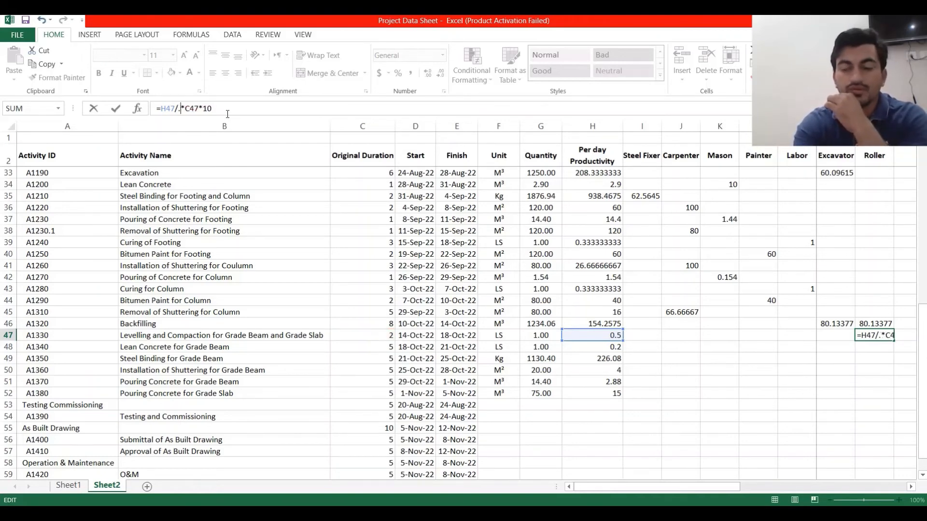
key("Return")
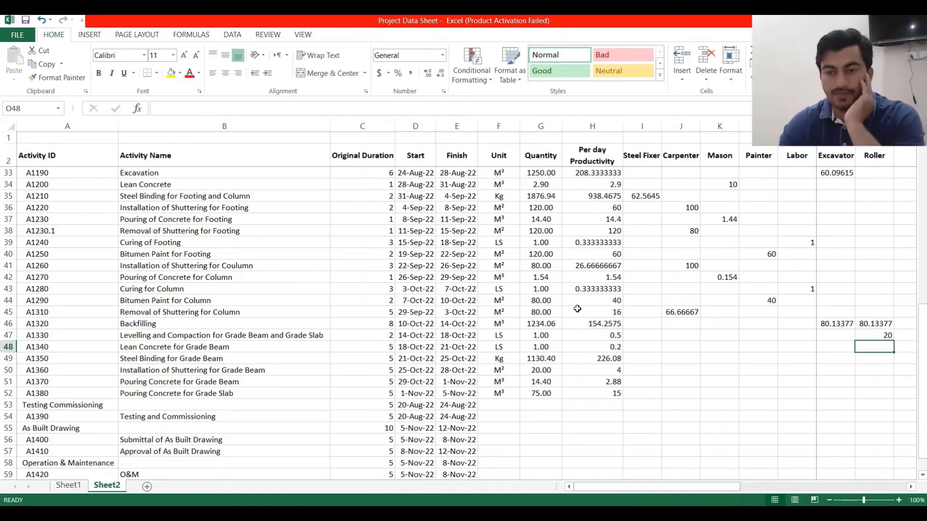
Copy the Mason formula of Pouring of Concrete for Column from K42 to K48 for Lean Concrete for Grade Beam.
left_click(211, 348)
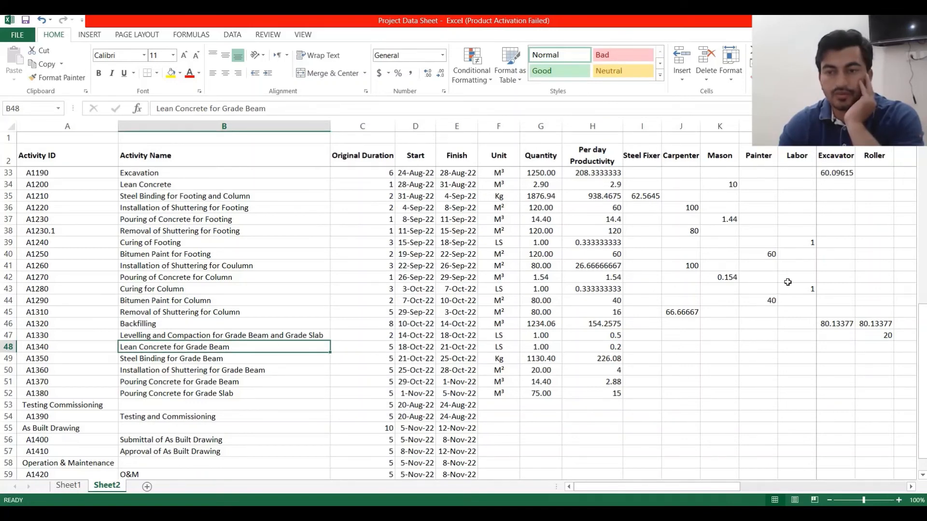
left_click(719, 279)
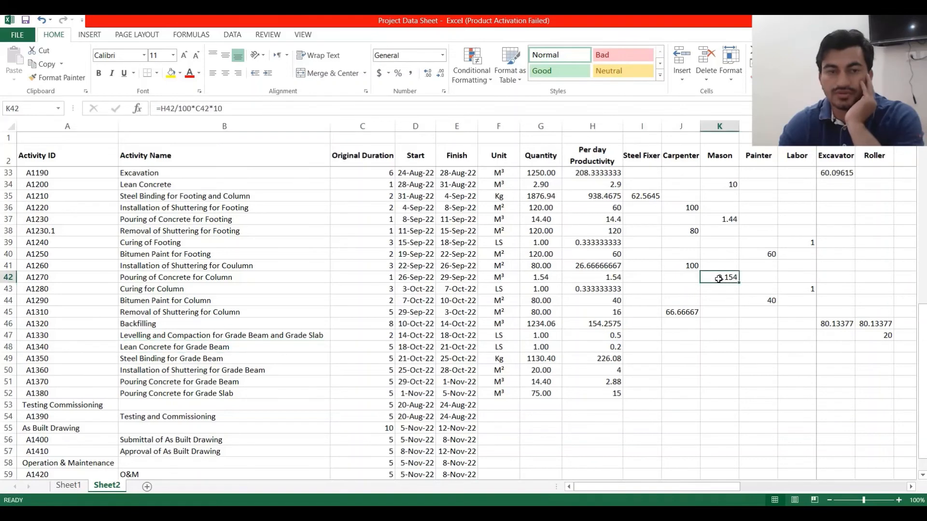
left_click(45, 65)
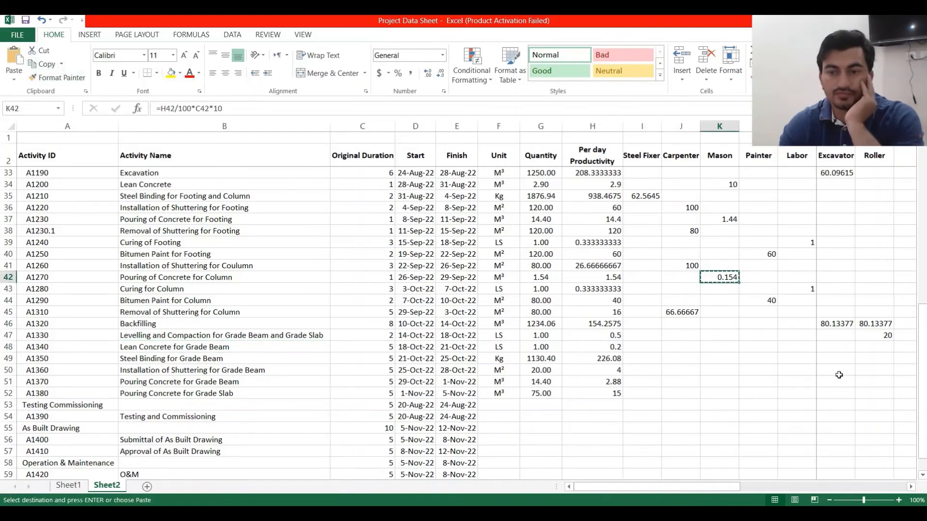
left_click(728, 346)
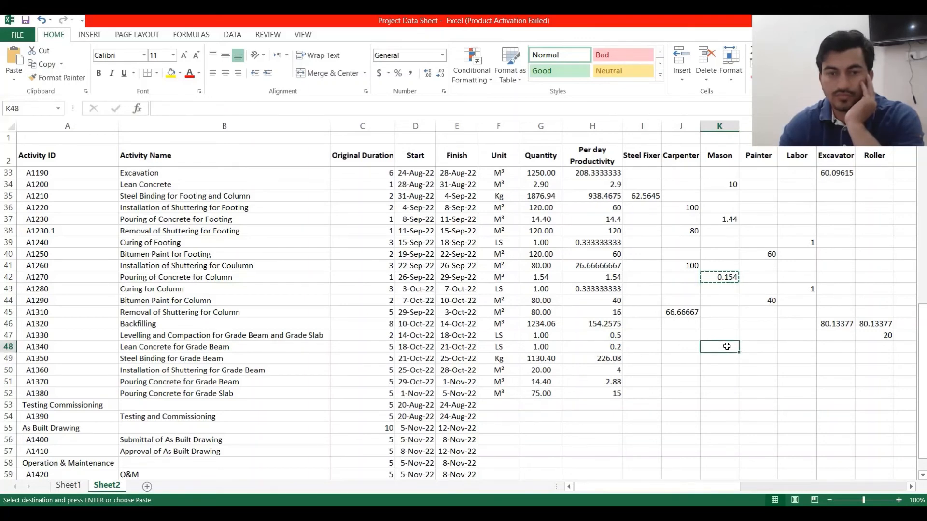
left_click(14, 58)
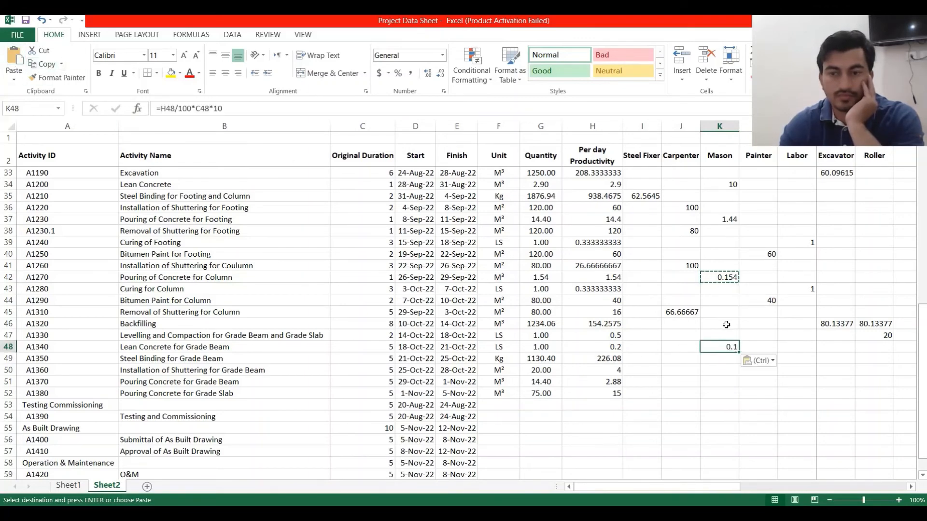
Change the output rate in the Lean Concrete for Grade Beam Mason formula in K48 to 50, giving =H48/50*C48*10.
double_click(730, 345)
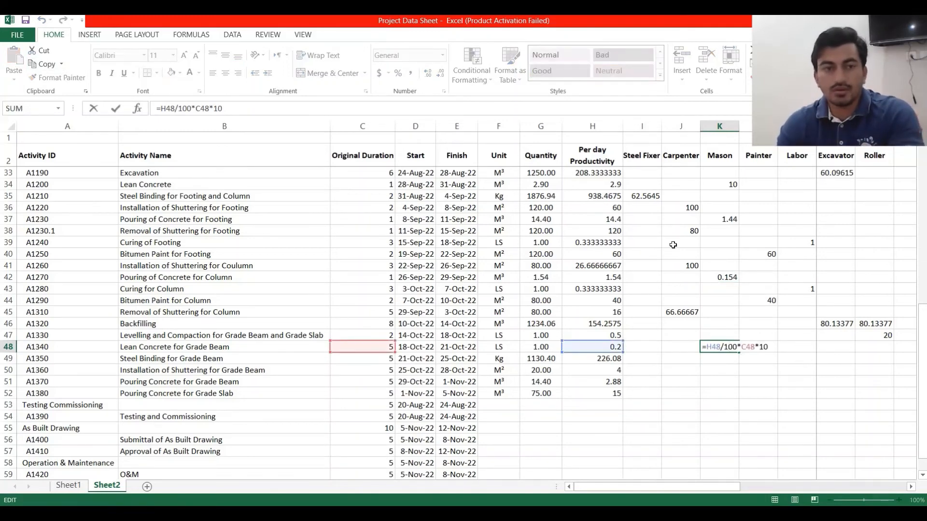
left_click(193, 107)
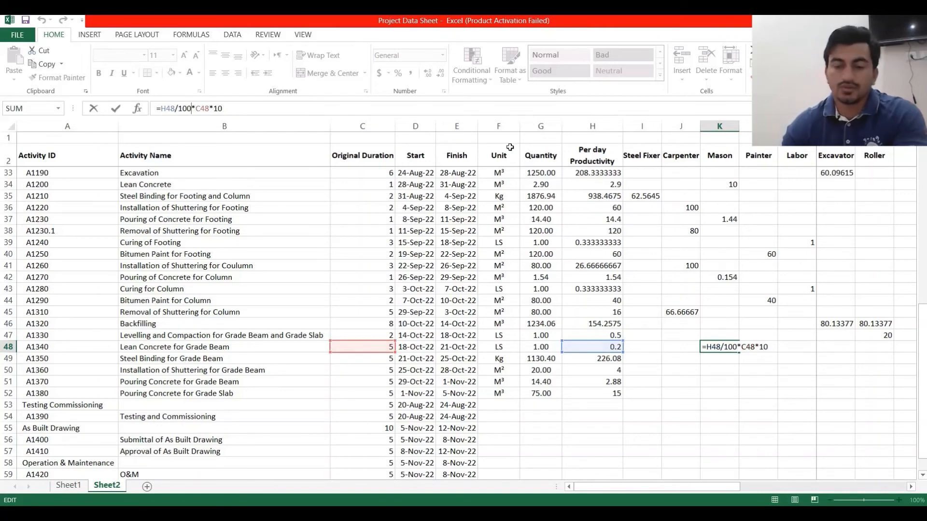
key("BackSpace")
key("BackSpace")
key("BackSpace")
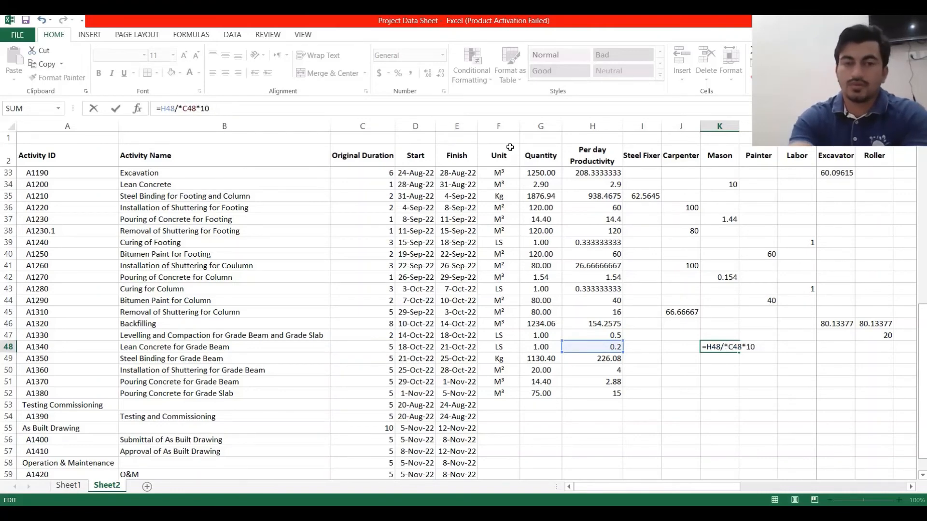
type("50")
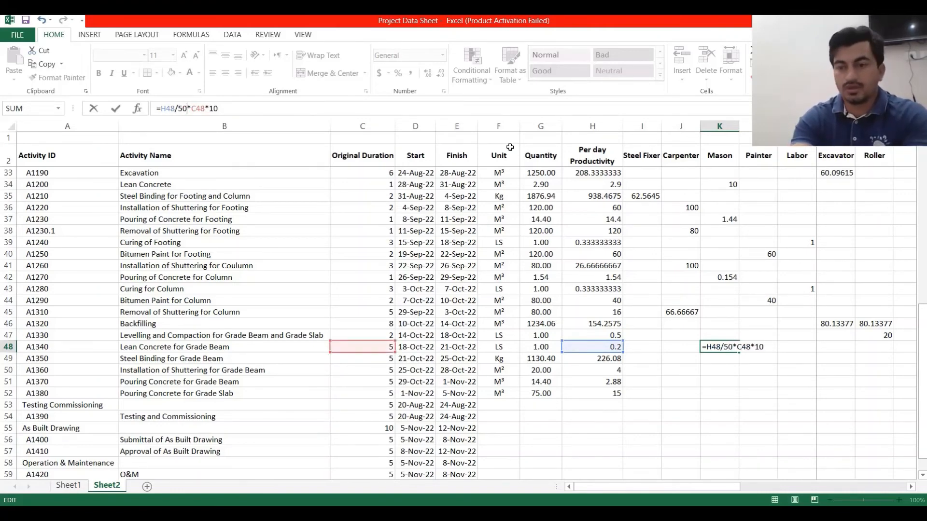
key("Return")
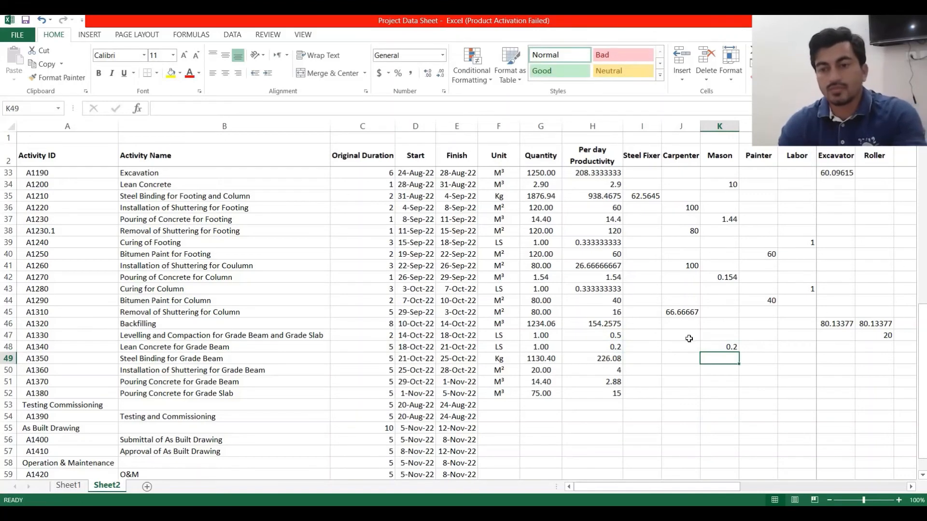
Set the original duration of Lean Concrete for Grade Beam in C48 to 1 day.
left_click(711, 342)
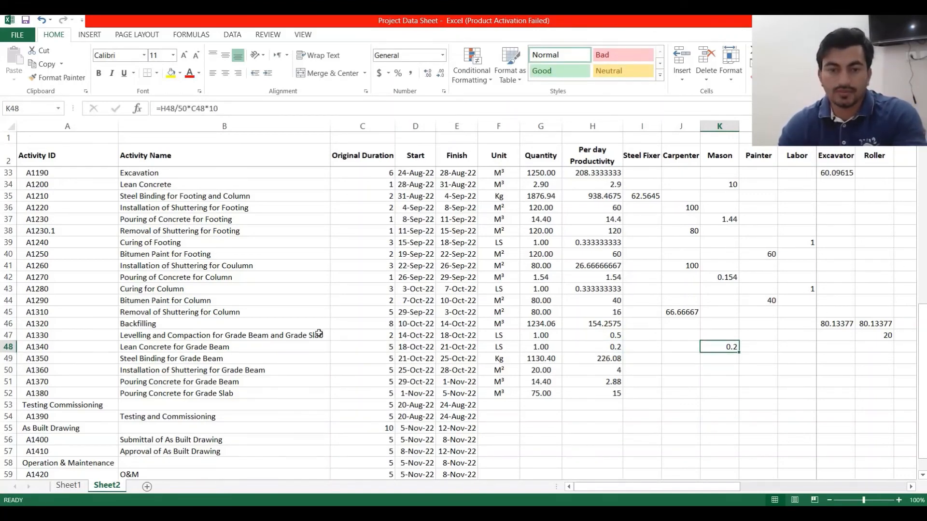
left_click(379, 348)
type("1")
key("Return")
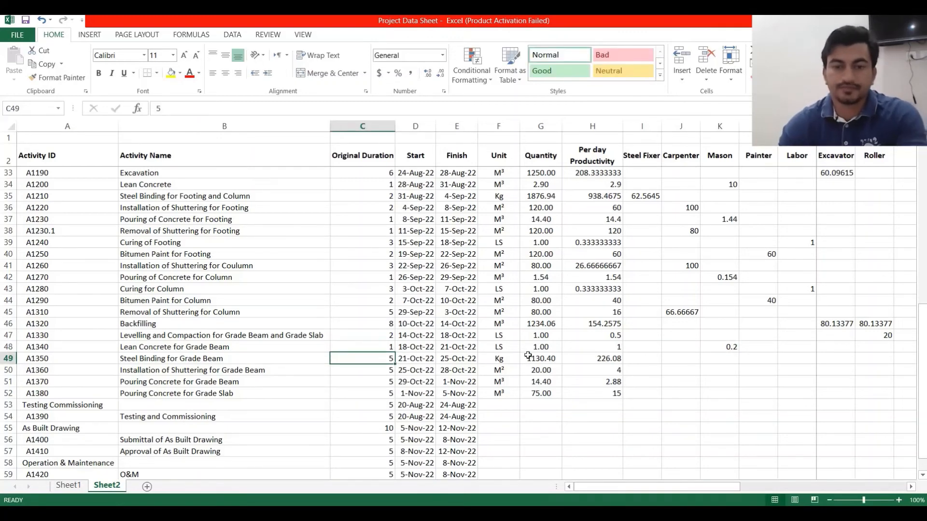
Set the original duration of Removal of Shuttering for Column in C45 to 2 days.
left_click(380, 310)
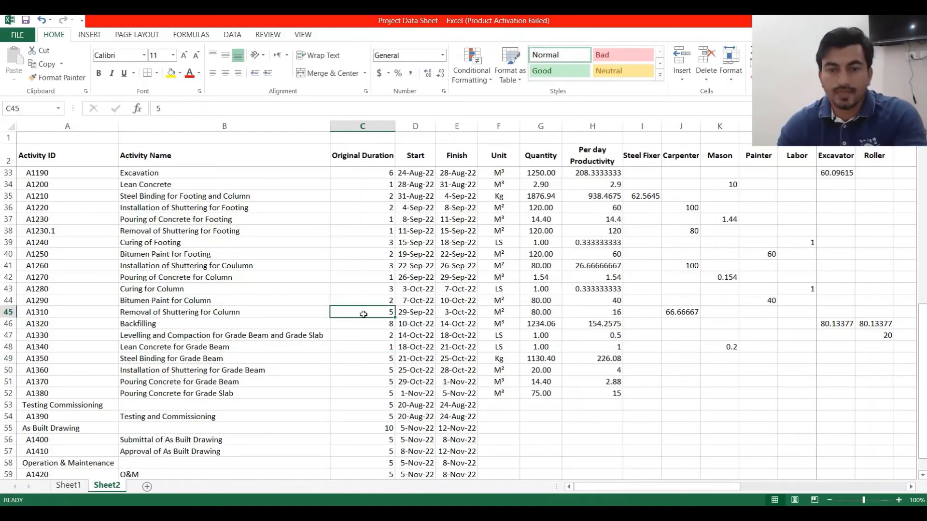
type("2")
key("Return")
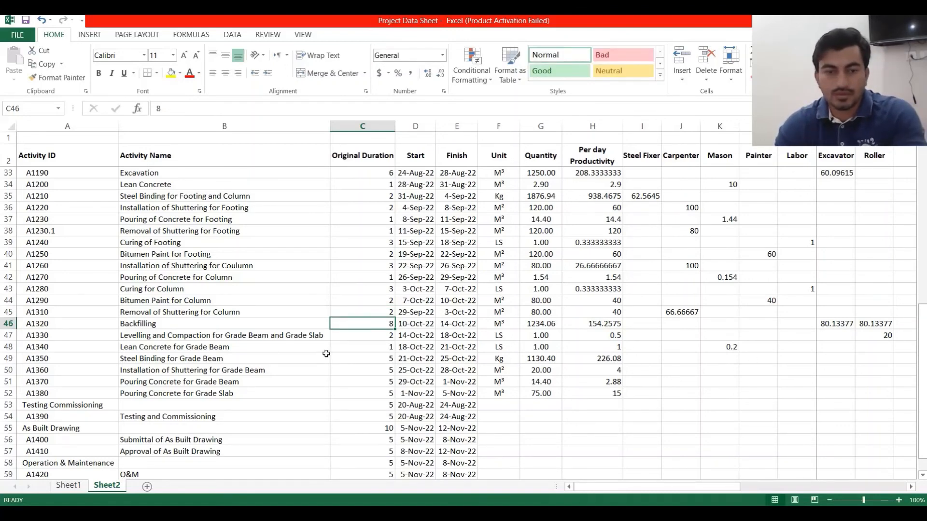
Copy the Steel Fixer formula from I35 to I49 for Steel Binding for Grade Beam and check its cell references.
left_click(236, 361)
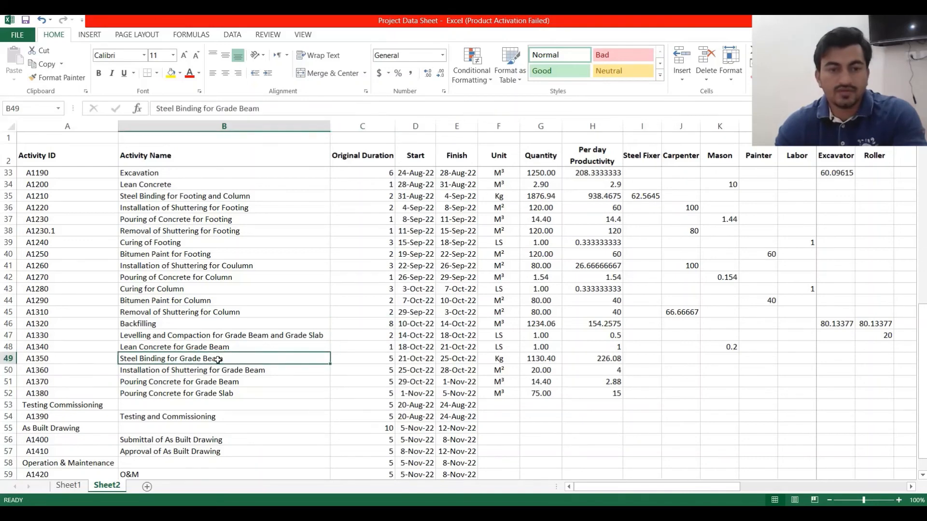
left_click(642, 357)
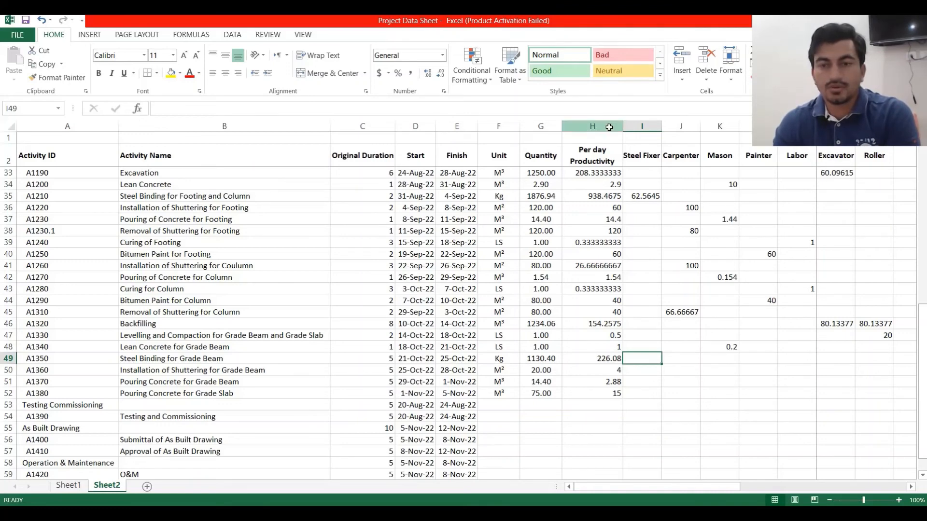
left_click(645, 196)
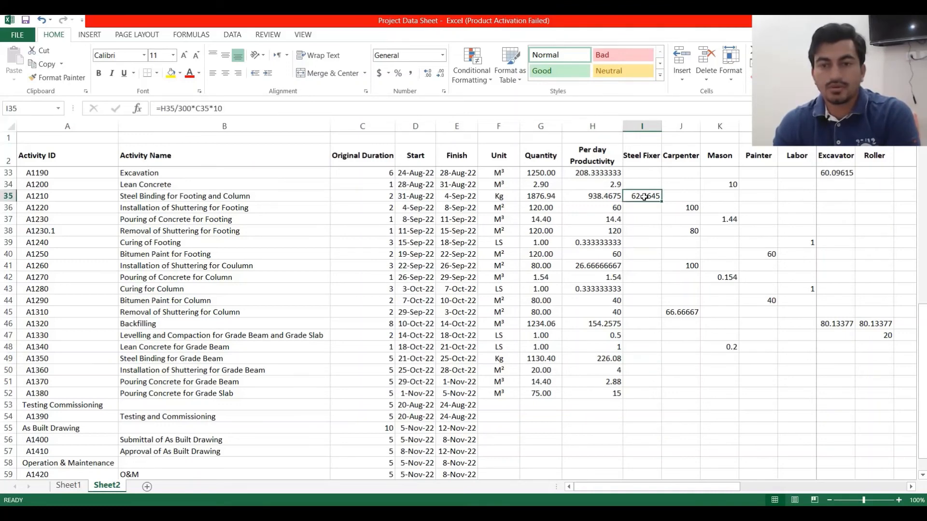
left_click(44, 65)
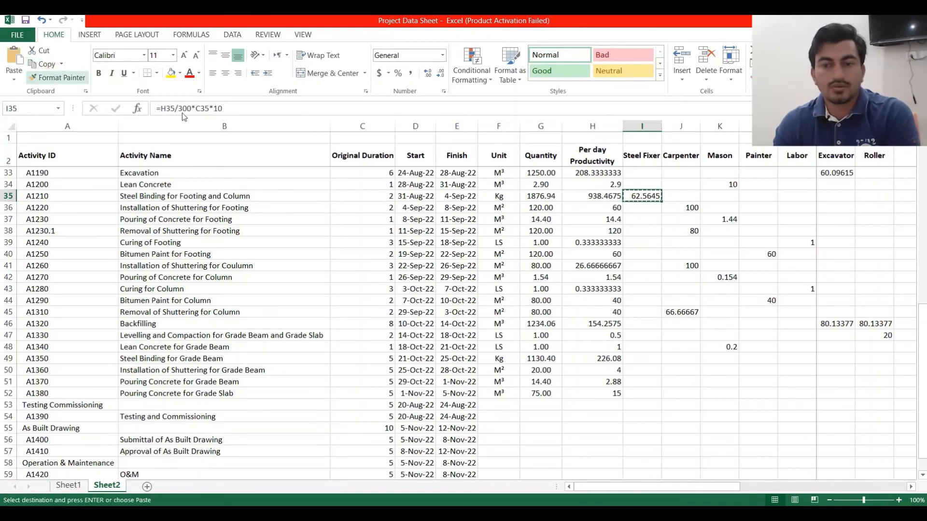
left_click(649, 356)
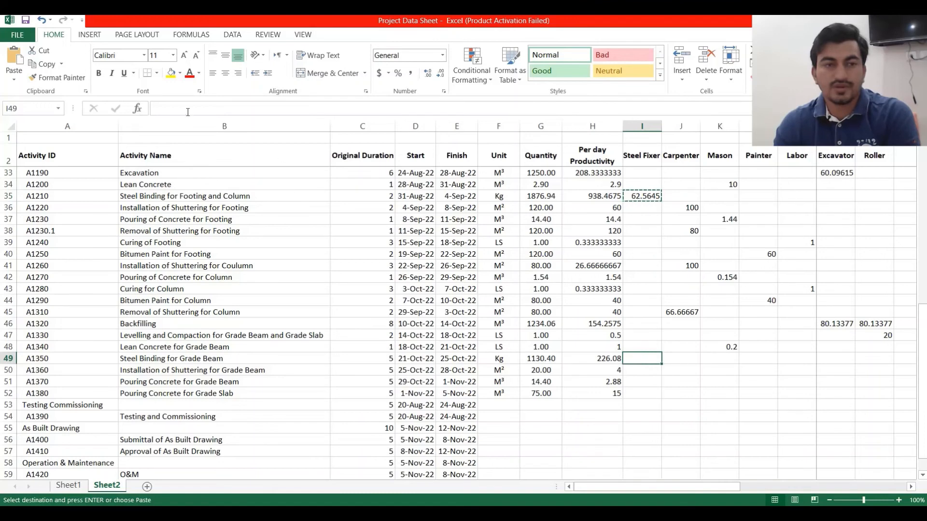
left_click(14, 59)
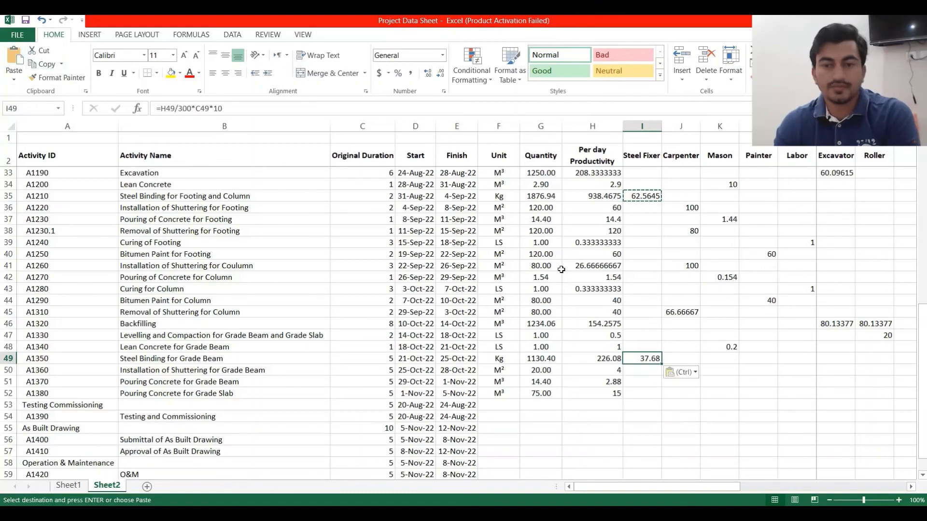
double_click(646, 358)
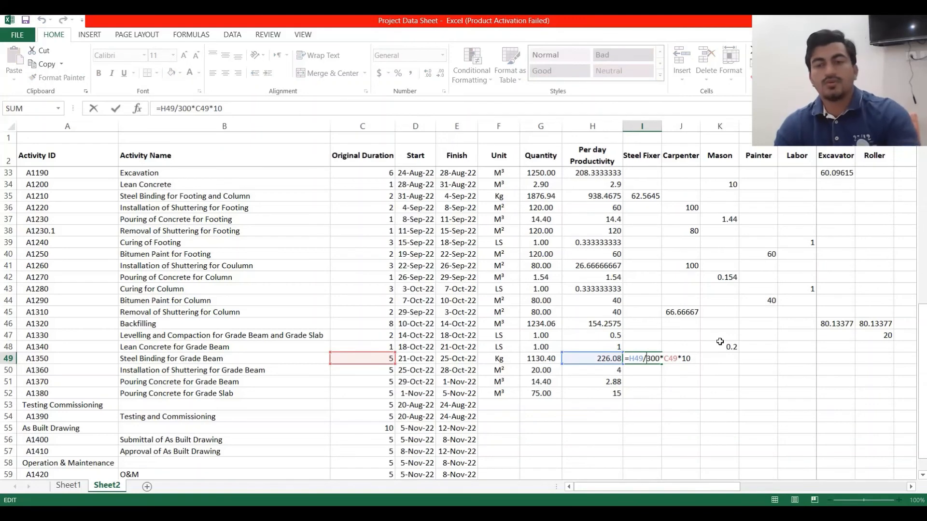
key("Escape")
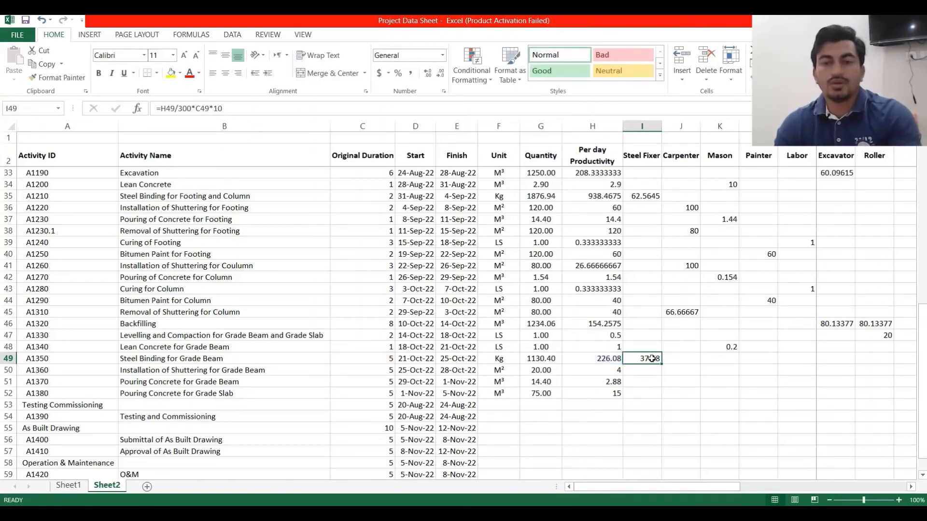
double_click(652, 358)
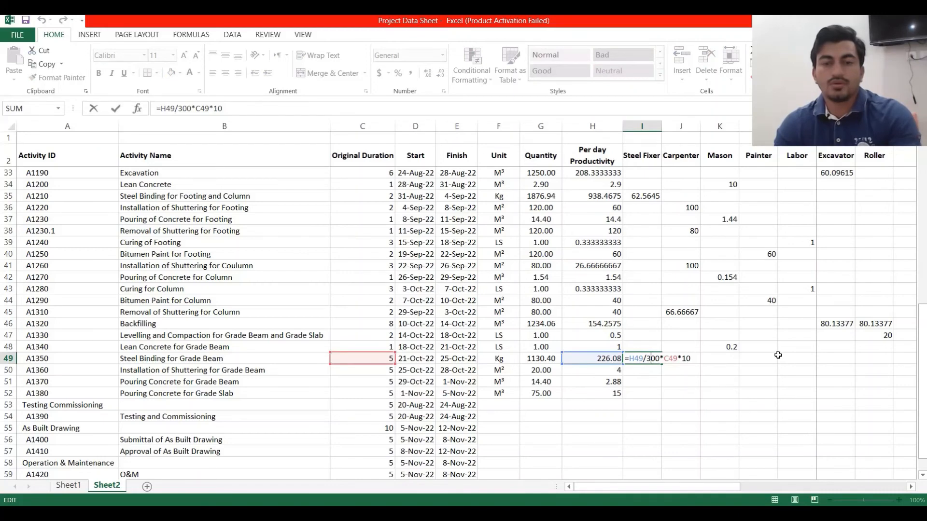
key("Escape")
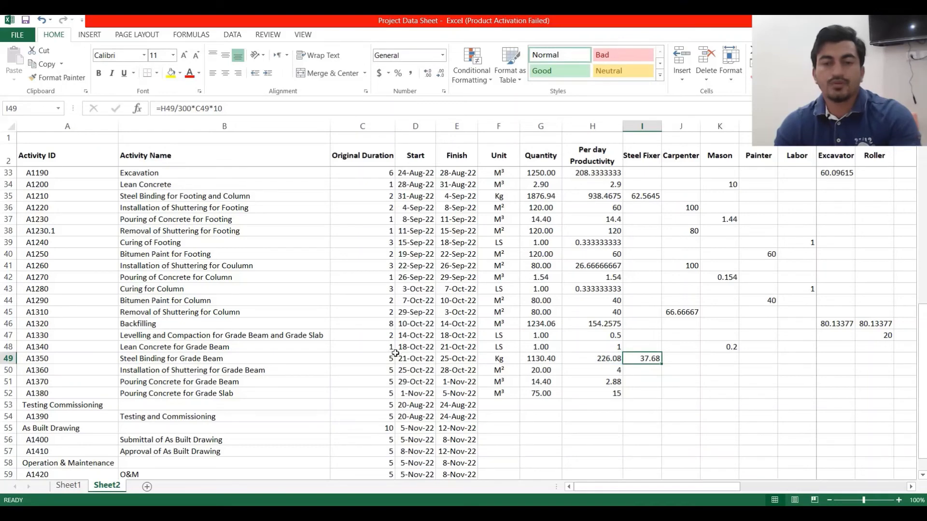
Recheck the Steel Fixer formula in I49 and set the original duration of Steel Binding for Grade Beam in C49 to 4 days.
left_click(371, 361)
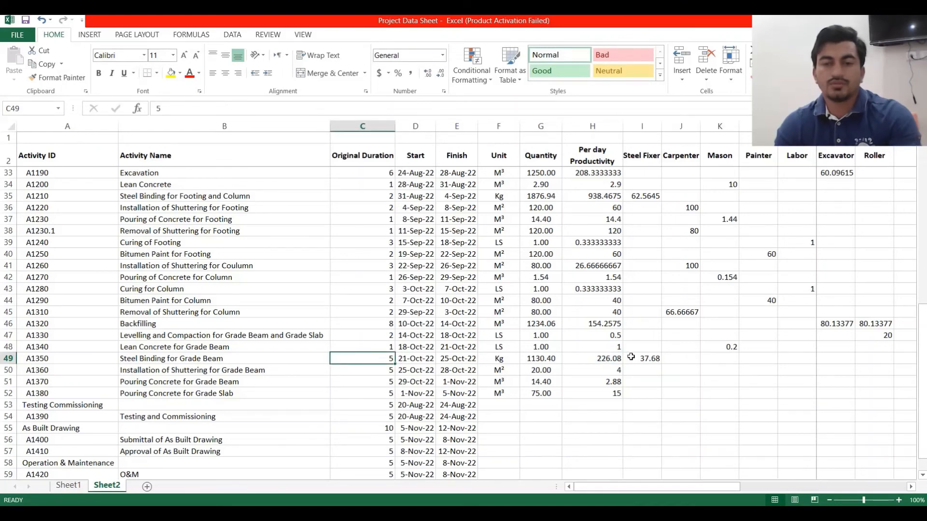
double_click(650, 357)
key("Escape")
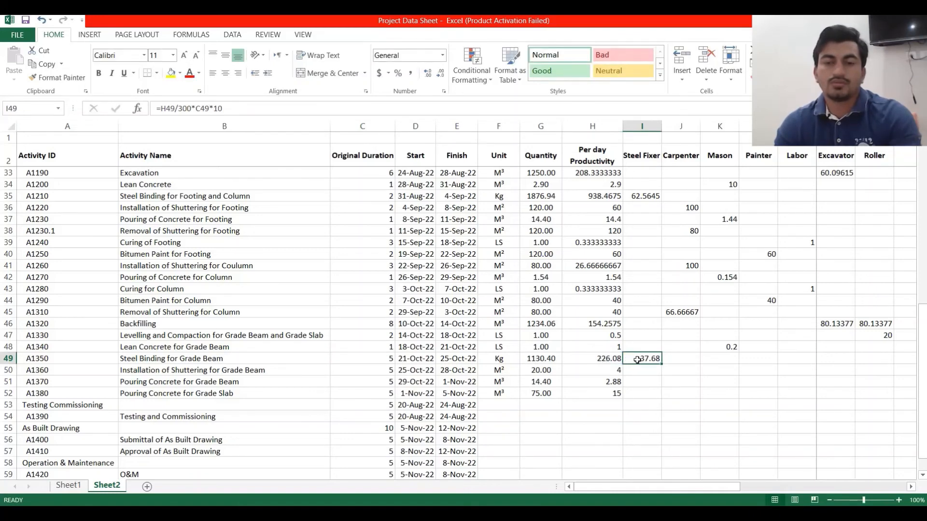
left_click(372, 359)
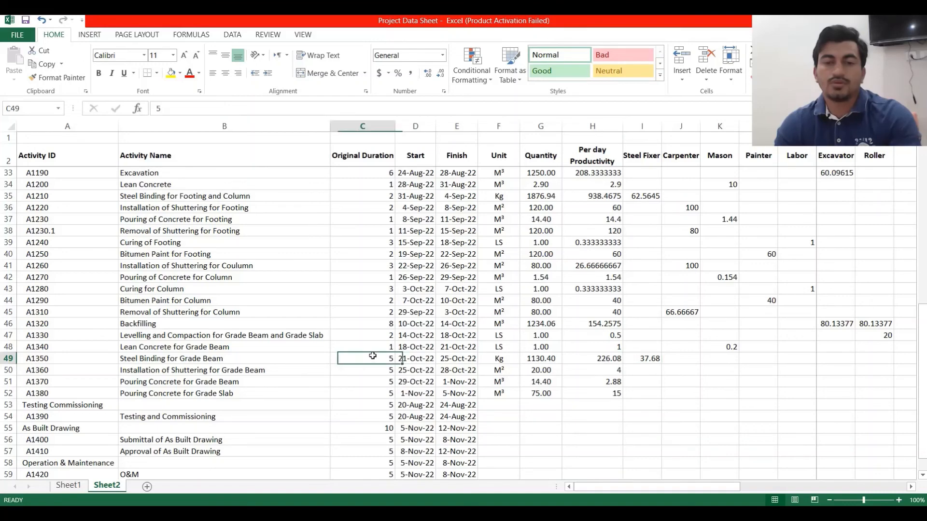
type("4")
key("Return")
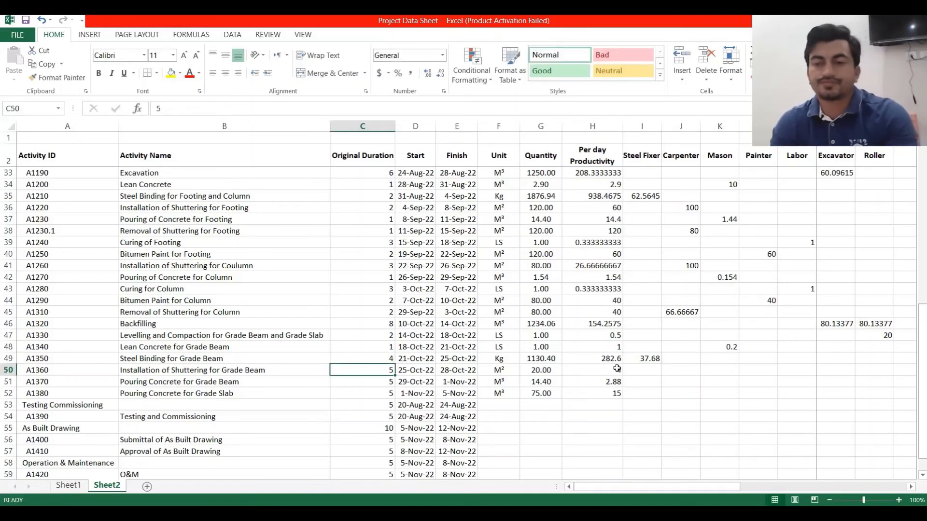
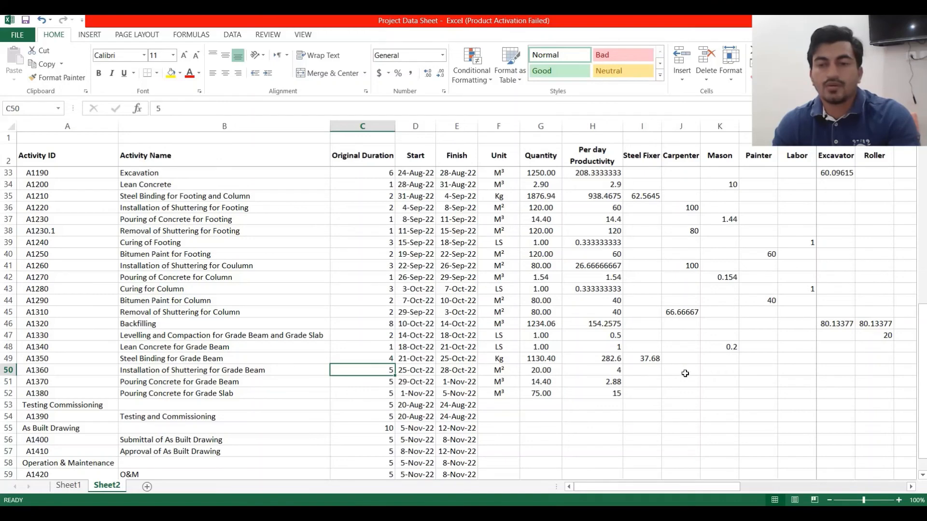
Copy the Carpenter formula from J45 to J50 for Installation of Shuttering for Grade Beam and check its cell references.
left_click(680, 316)
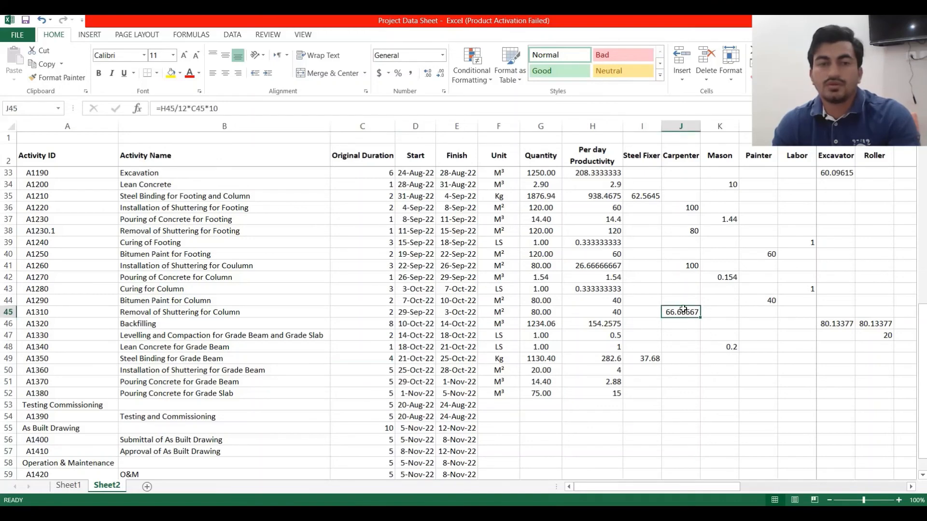
left_click(44, 64)
left_click(690, 367)
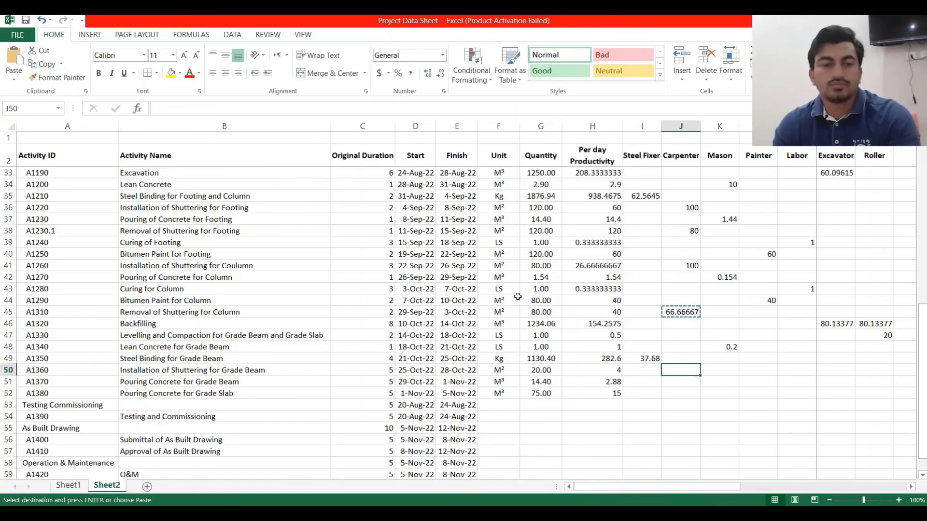
left_click(13, 59)
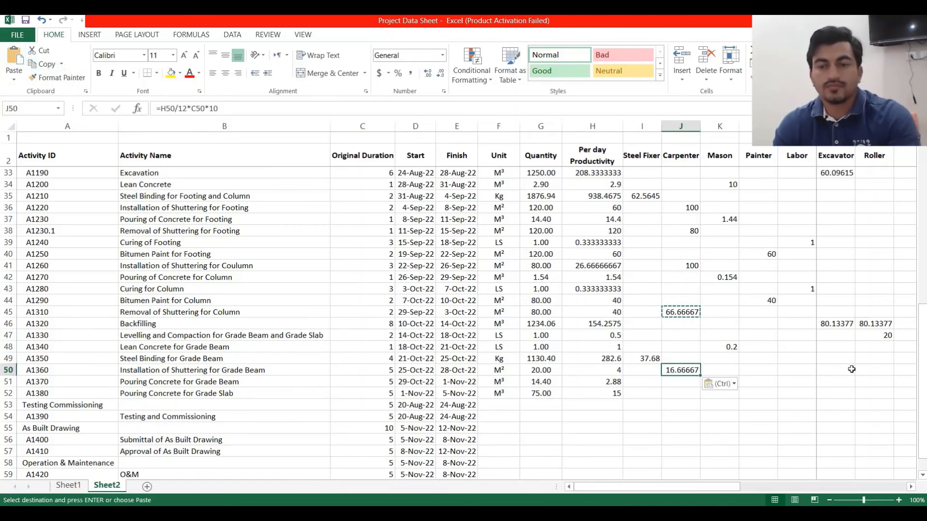
double_click(690, 372)
key("Escape")
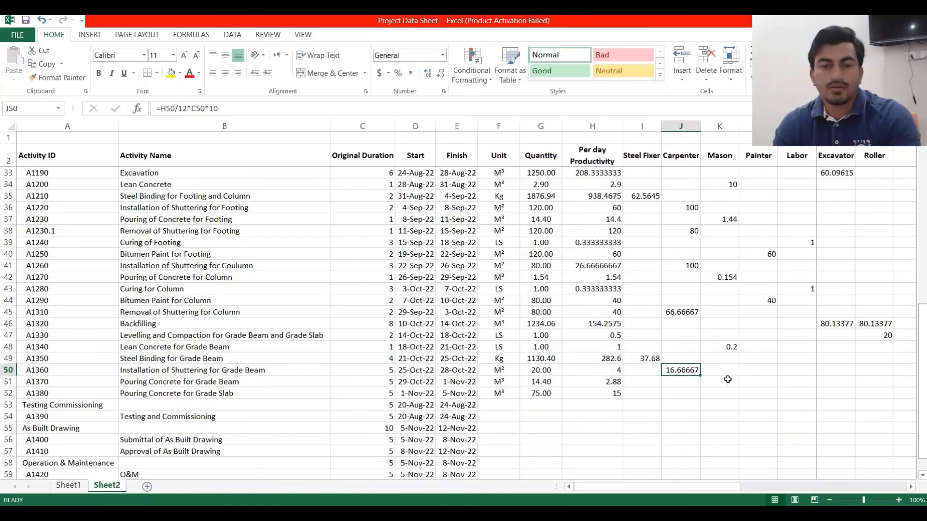
Copy the Mason formula from K37 to K51 for Pouring Concrete for Grade Beam and check its cell references.
left_click(247, 384)
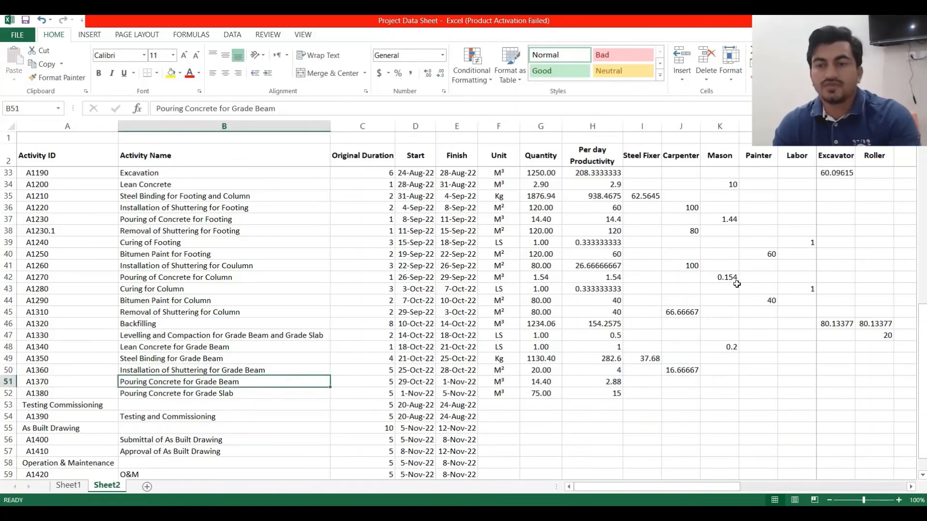
left_click(729, 221)
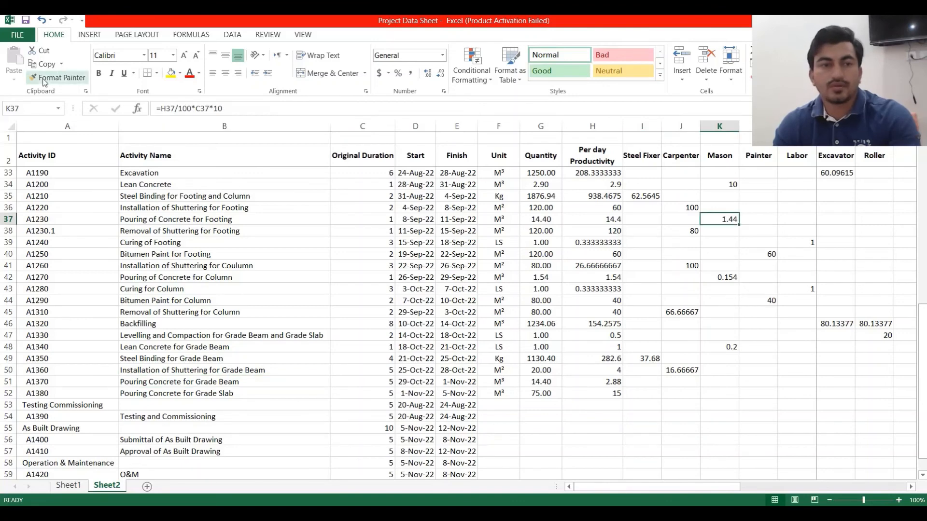
left_click(45, 64)
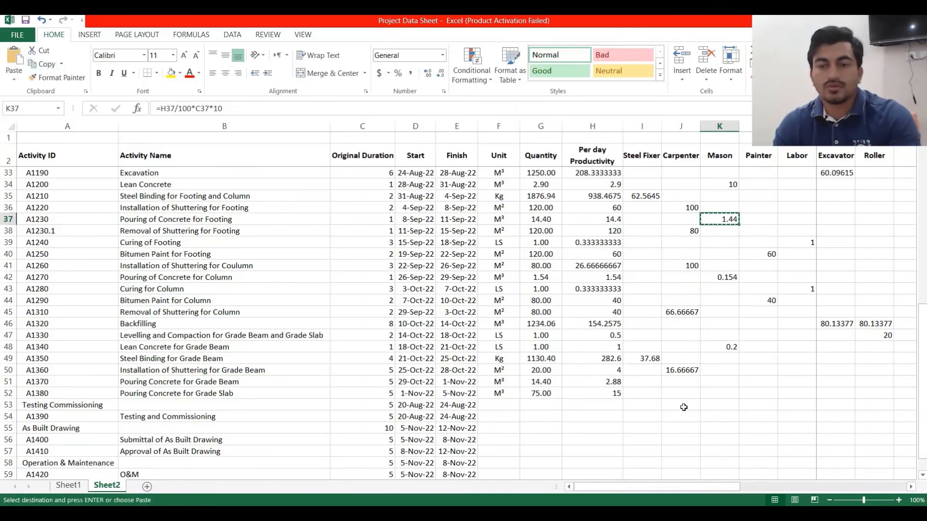
left_click(723, 382)
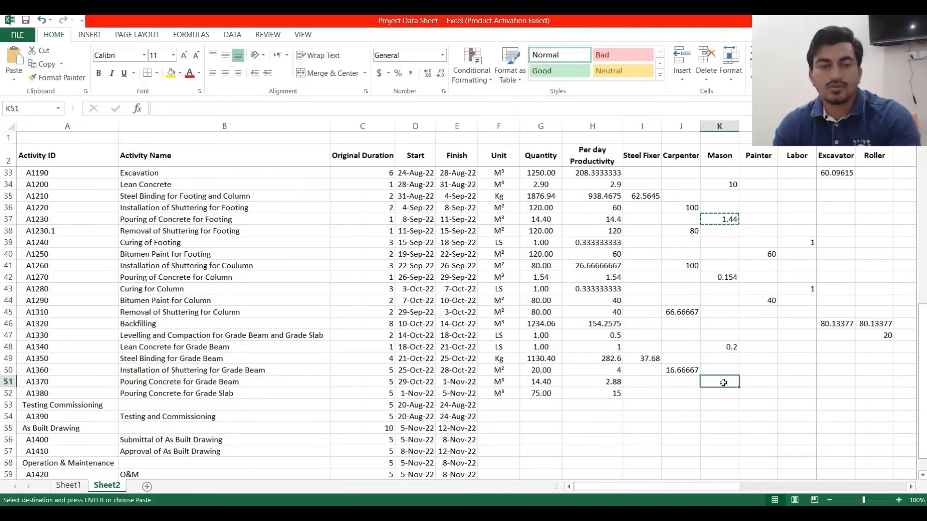
left_click(13, 59)
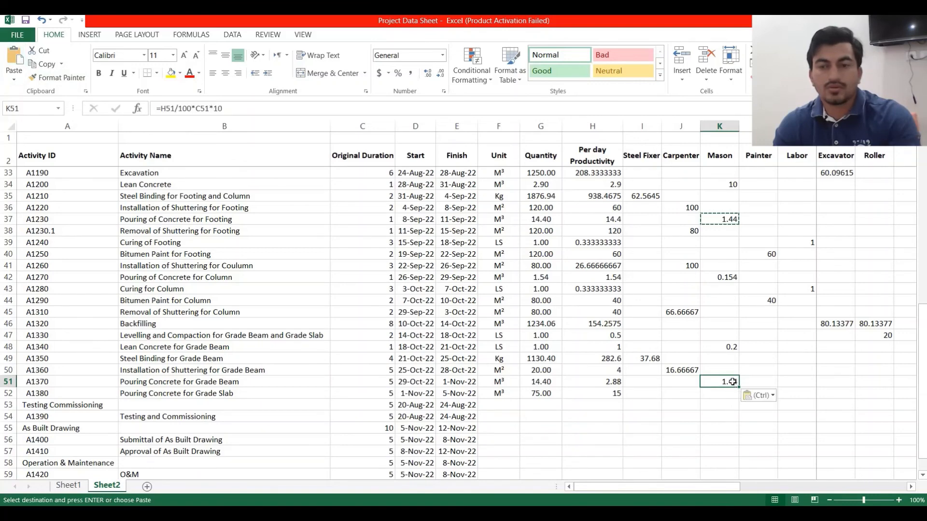
double_click(732, 382)
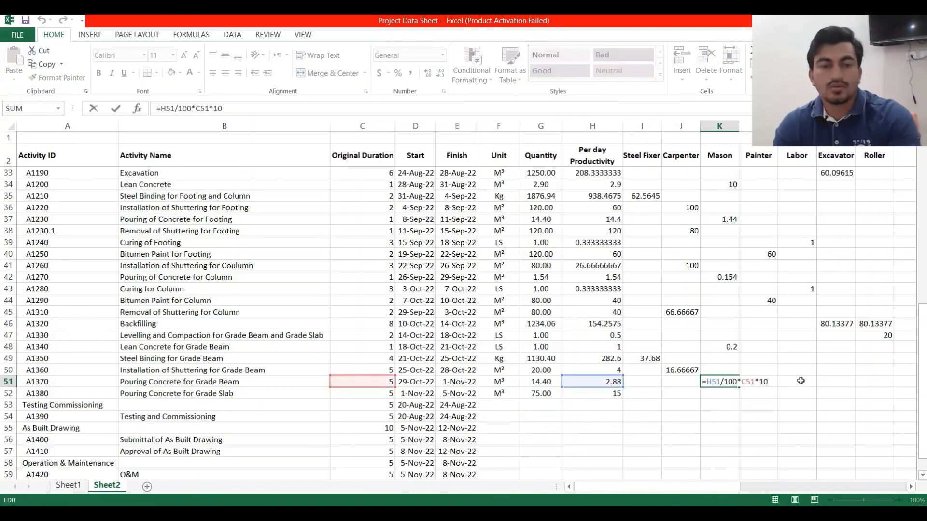
key("Escape")
Set the original duration of Pouring Concrete for Grade Beam in C51 to 1 day.
left_click(367, 382)
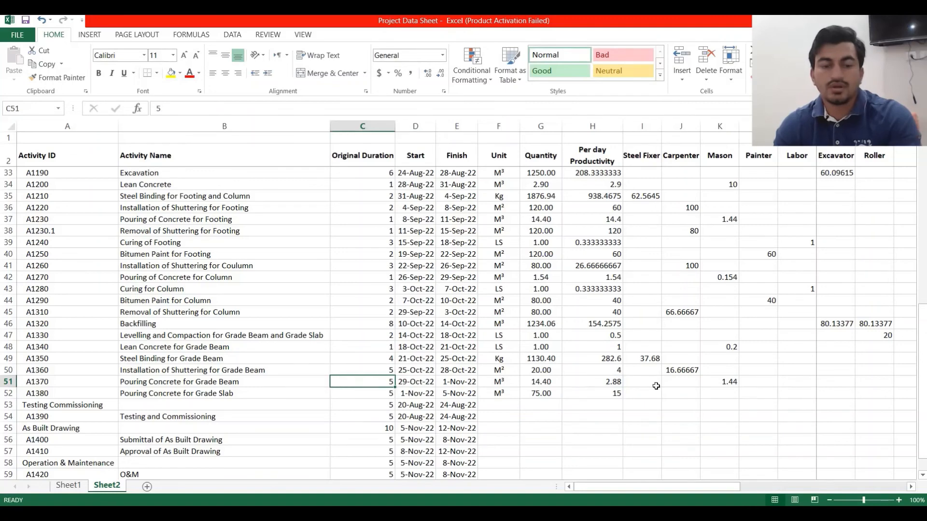
type("1")
key("Return")
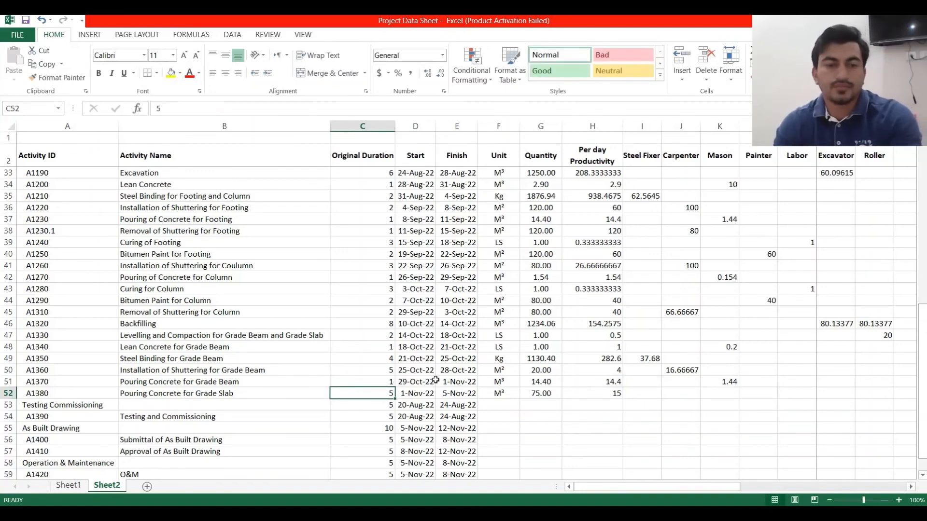
Set the original duration of Installation of Shuttering for Grade Beam in C50 to 2 days and check the per day productivity formula in H50.
left_click(284, 368)
left_click(376, 371)
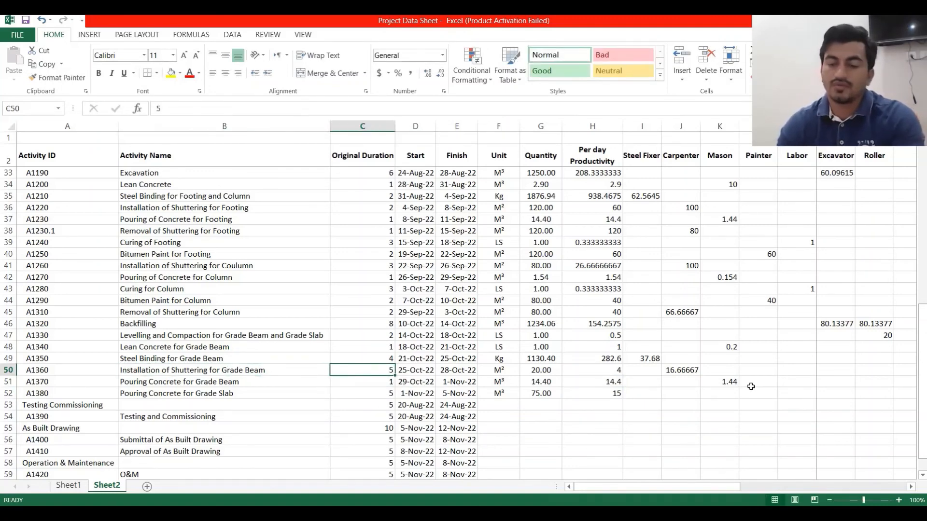
type("2")
key("Return")
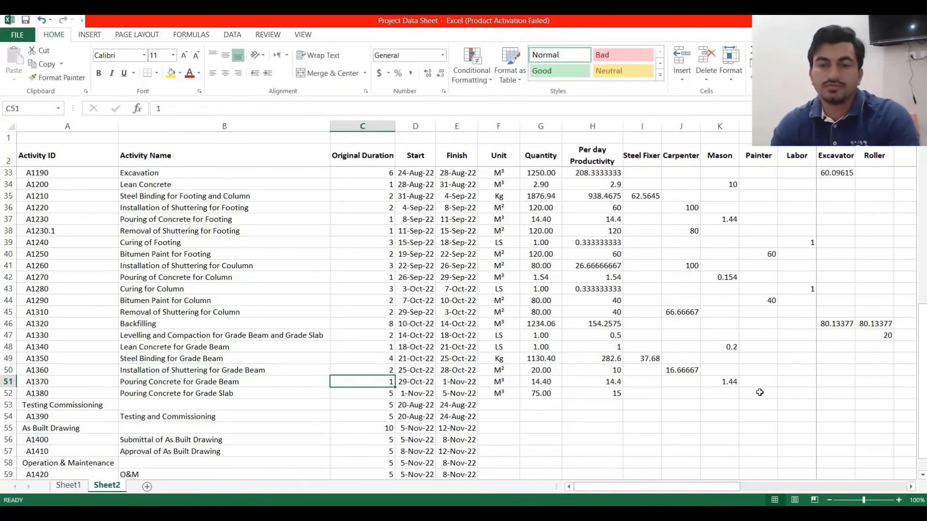
left_click(609, 369)
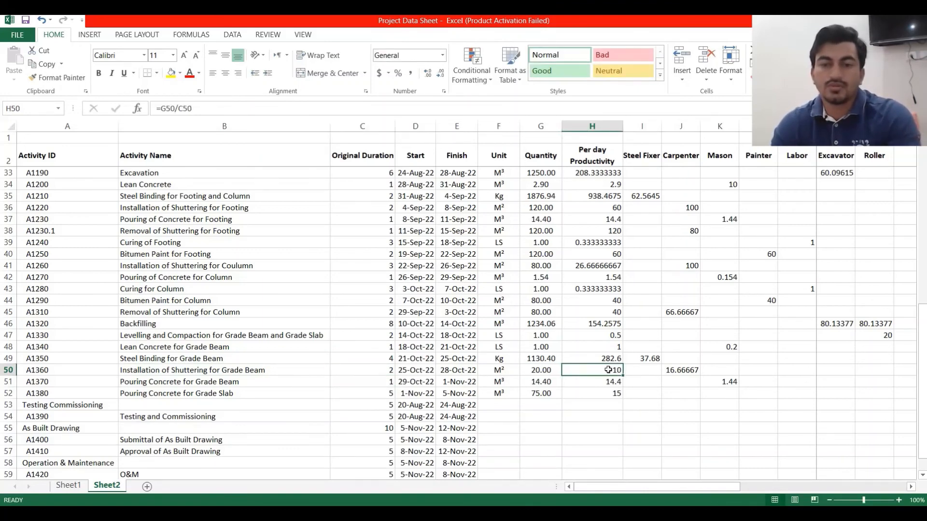
double_click(608, 369)
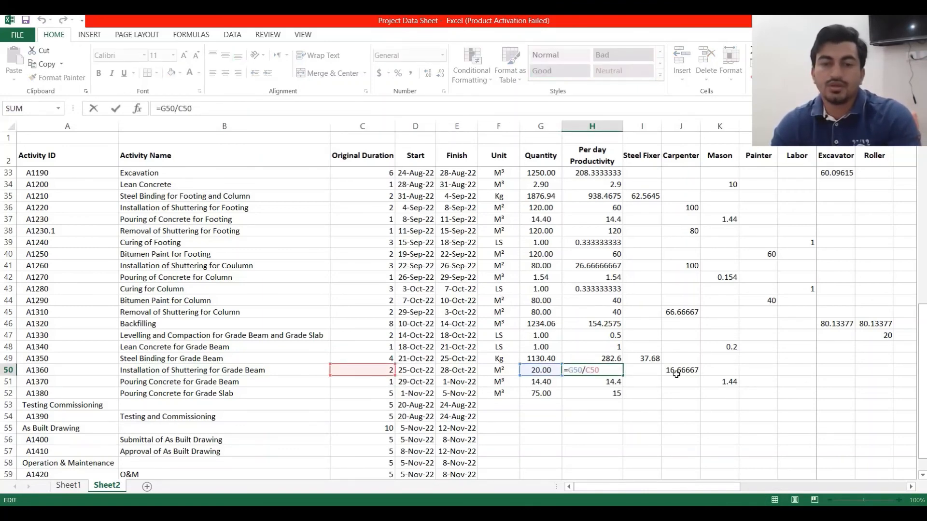
key("ctrl+Return")
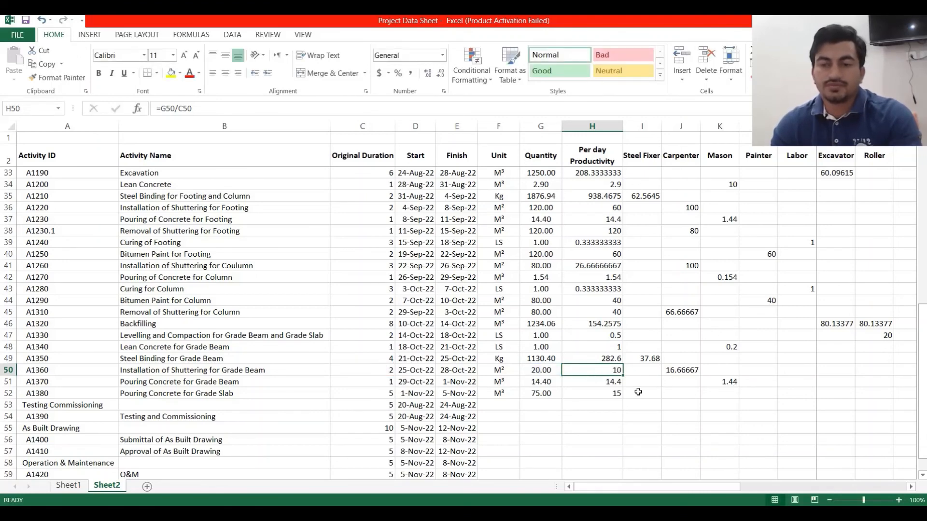
Recheck the Mason formula in K51 and the quantity in G51 for Pouring Concrete for Grade Beam.
left_click(716, 394)
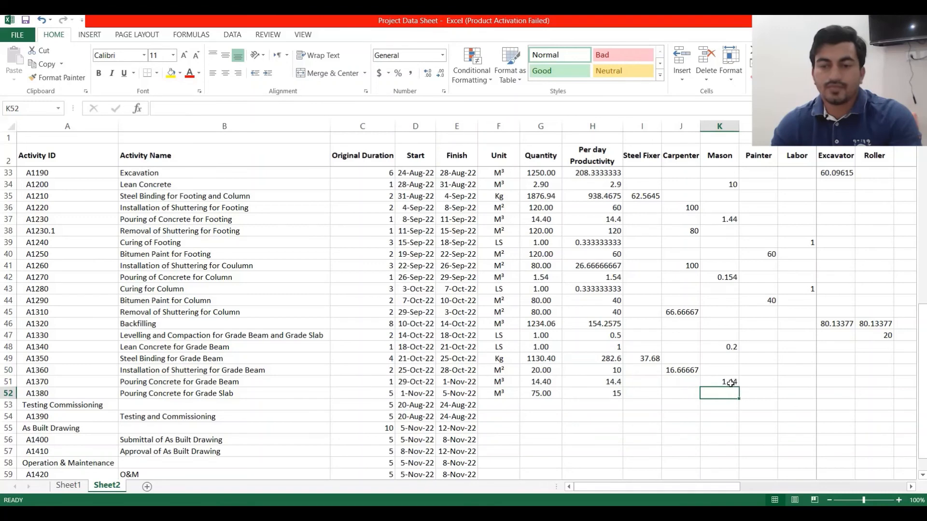
left_click(731, 383)
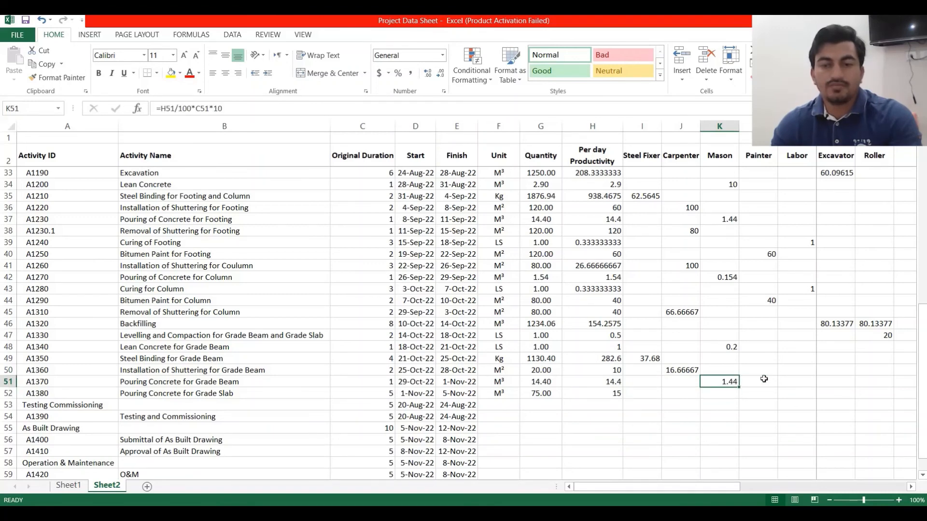
double_click(733, 381)
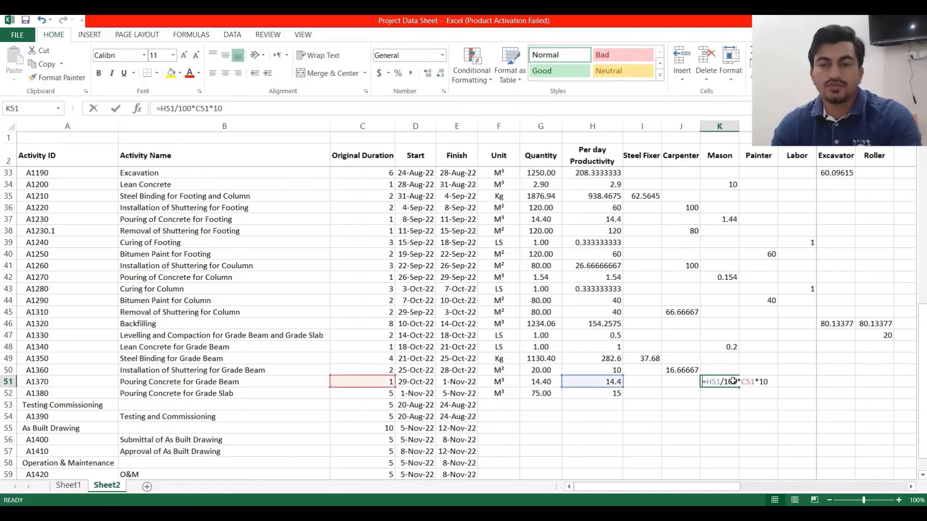
key("Escape")
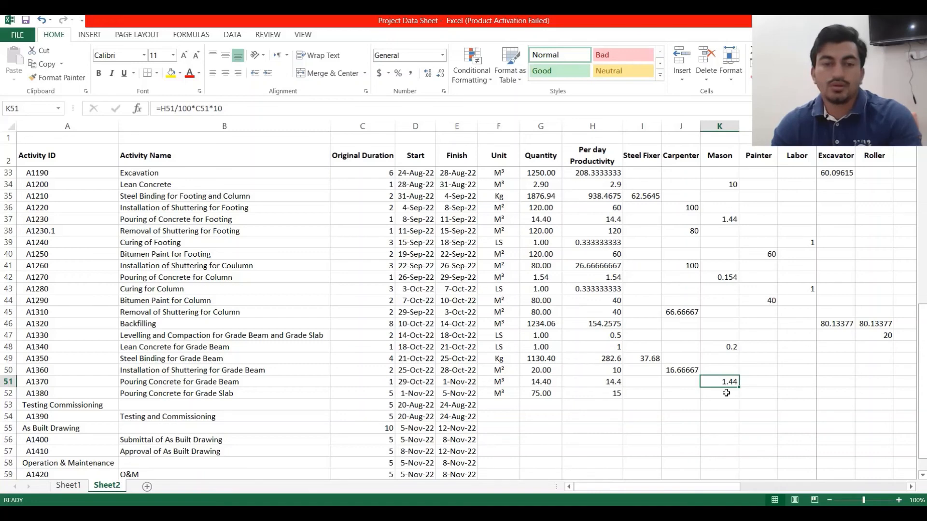
left_click(550, 382)
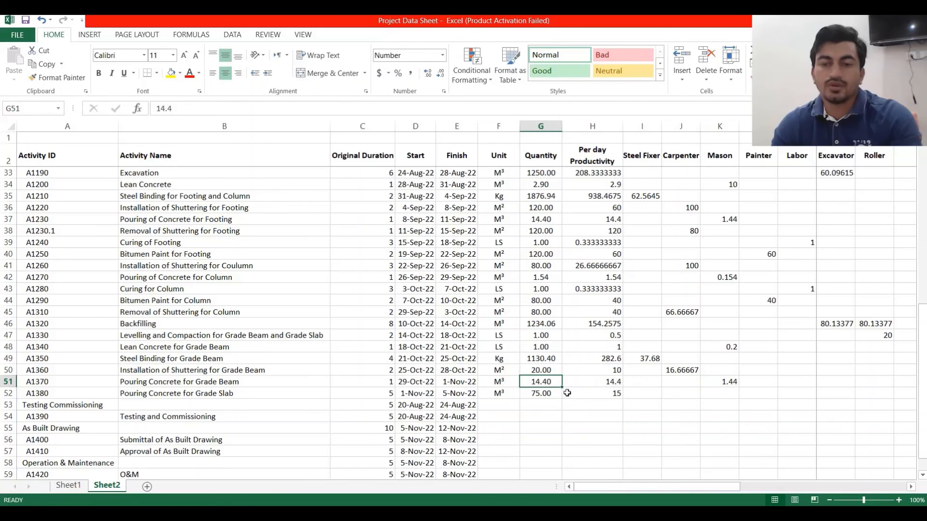
Copy the Mason formula from K51 to K52 for Pouring Concrete for Grade Slab and check its cell references.
left_click(280, 392)
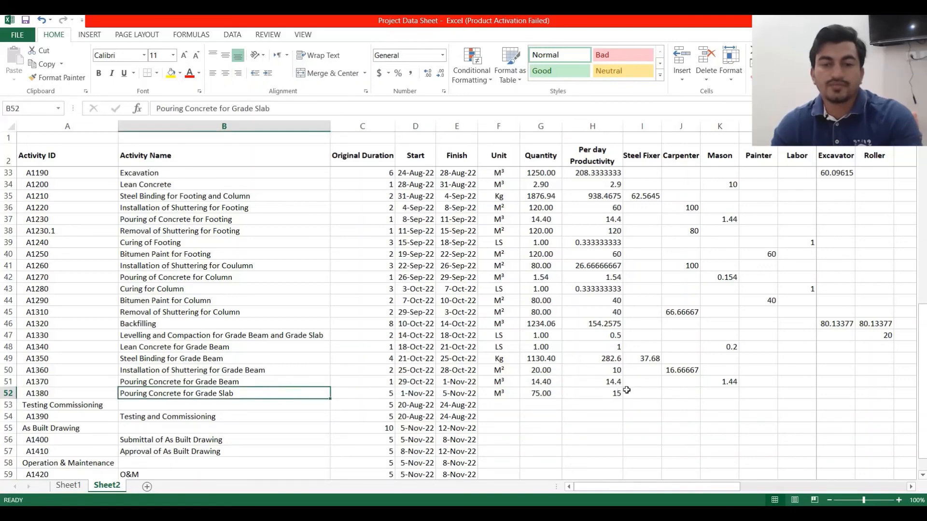
left_click(604, 395)
left_click(734, 396)
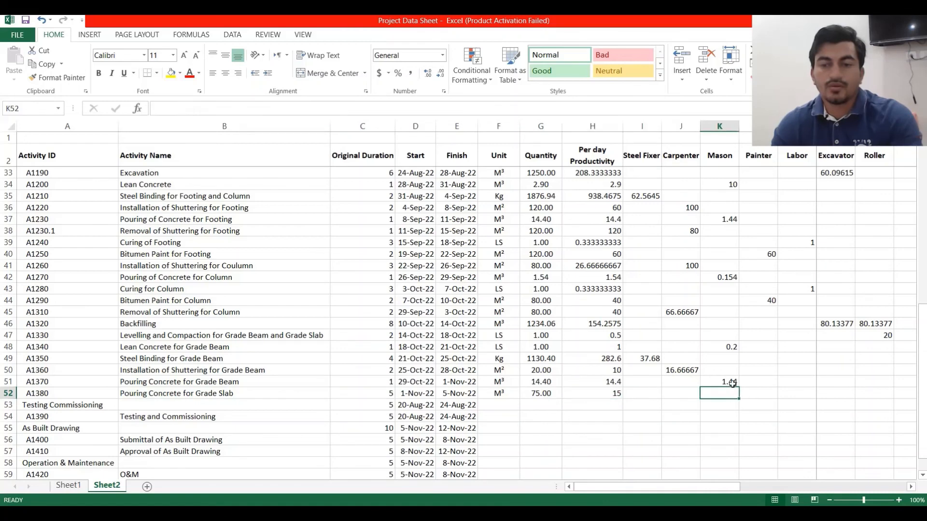
left_click(733, 384)
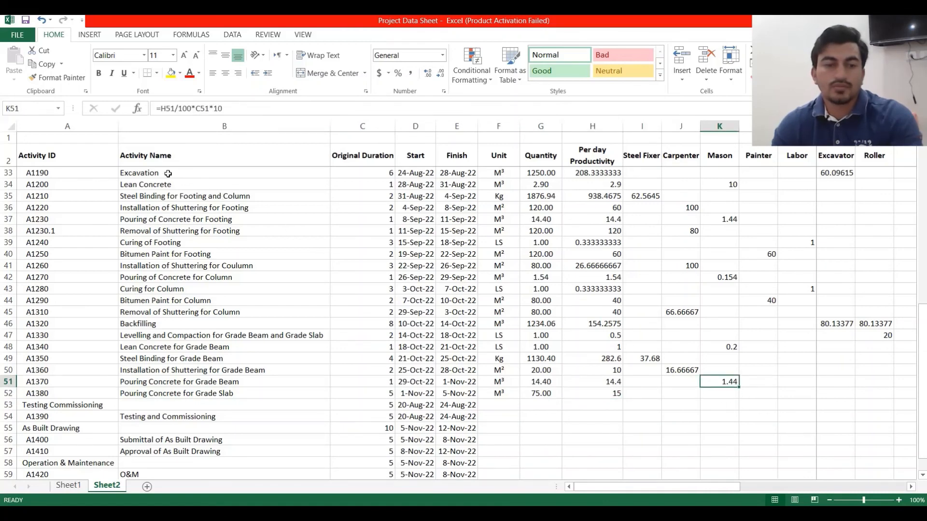
left_click(43, 64)
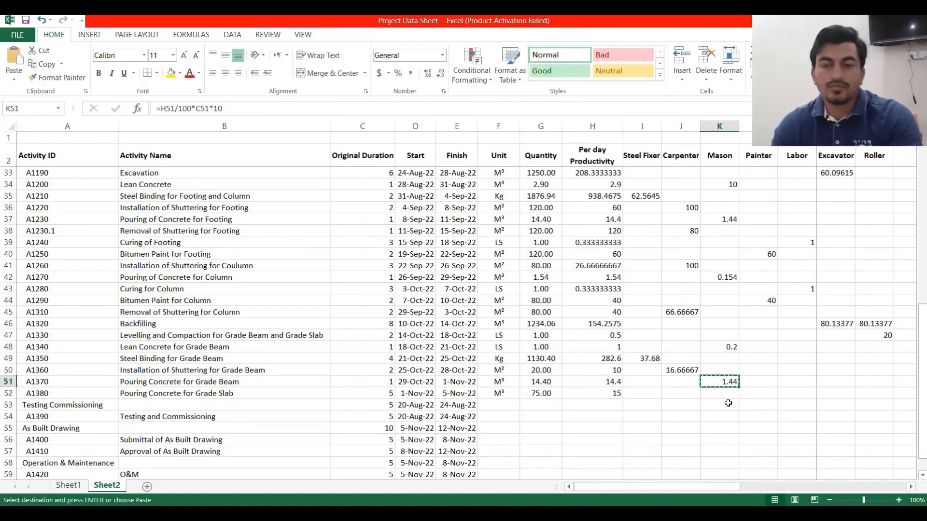
left_click(718, 393)
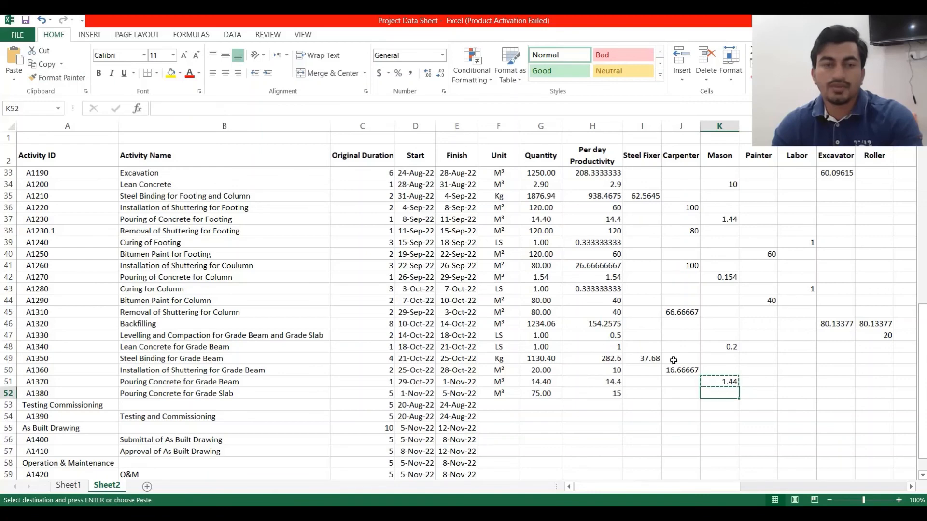
left_click(14, 62)
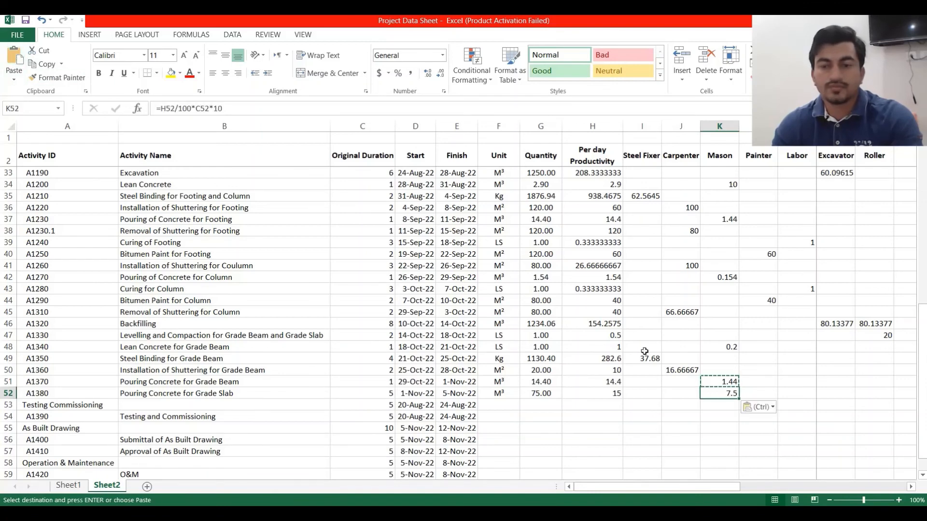
double_click(732, 394)
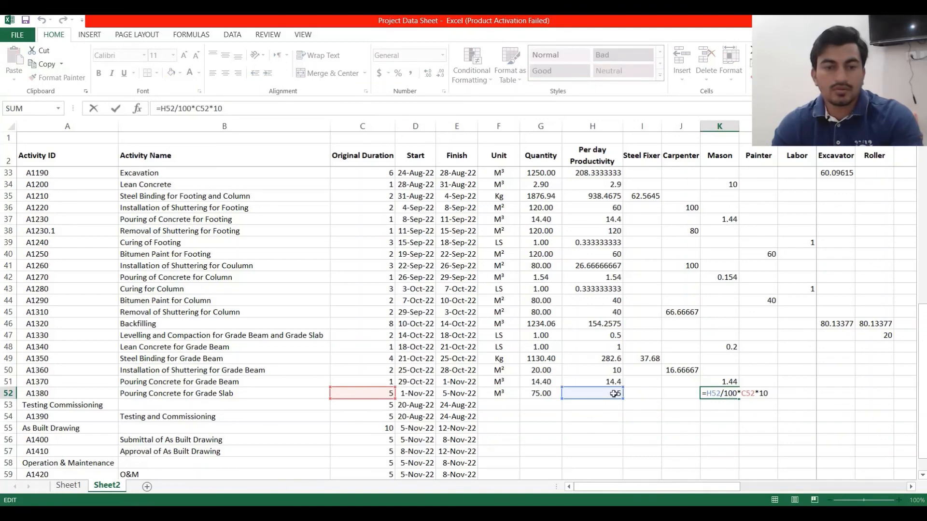
Set the original duration of Pouring Concrete for Grade Slab in C52 to 1 day and recheck the Mason formula in K52.
left_click(377, 393)
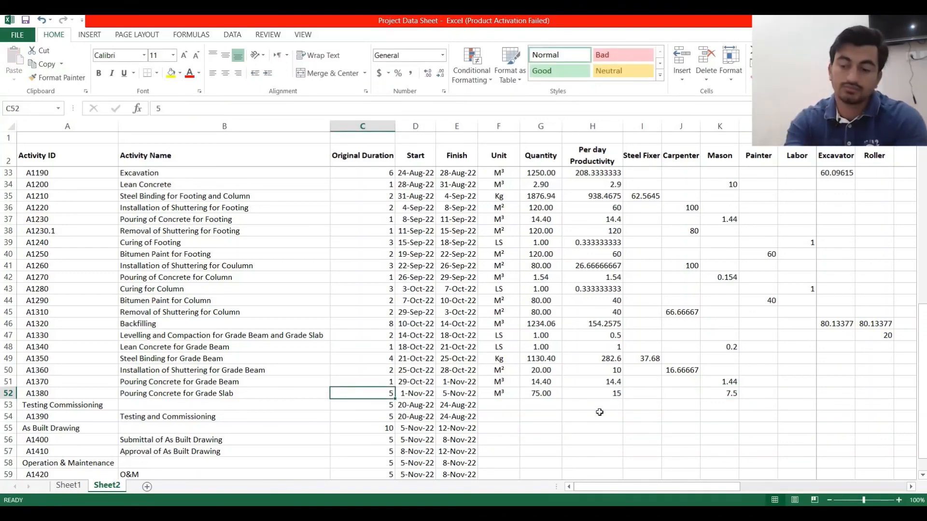
type("1")
key("Return")
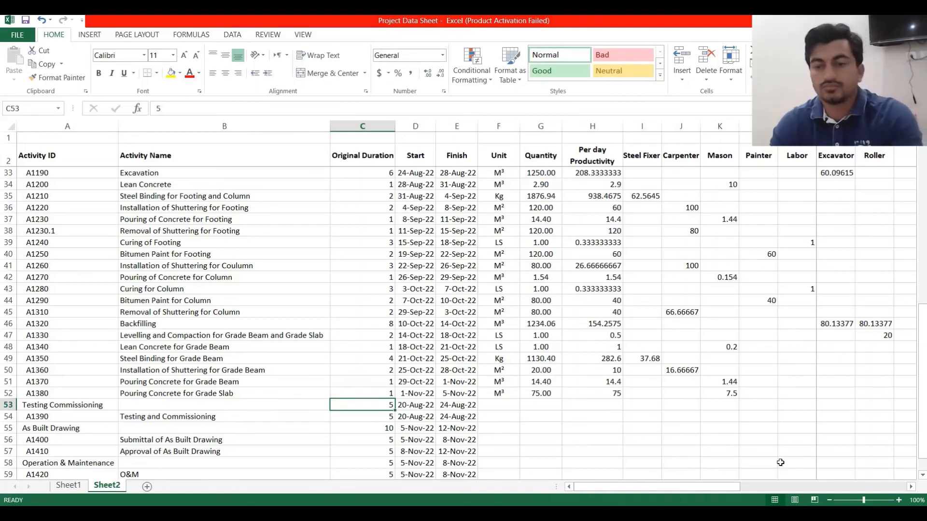
double_click(714, 393)
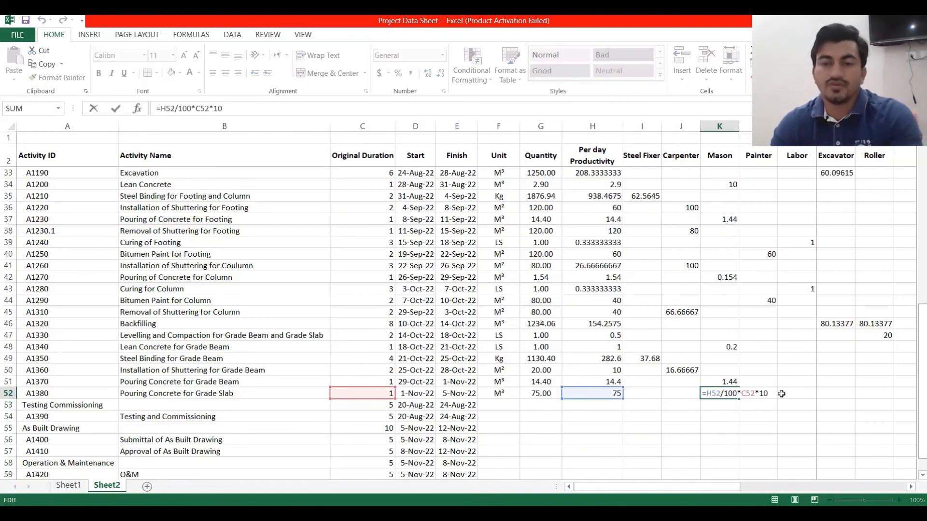
key("ctrl+Return")
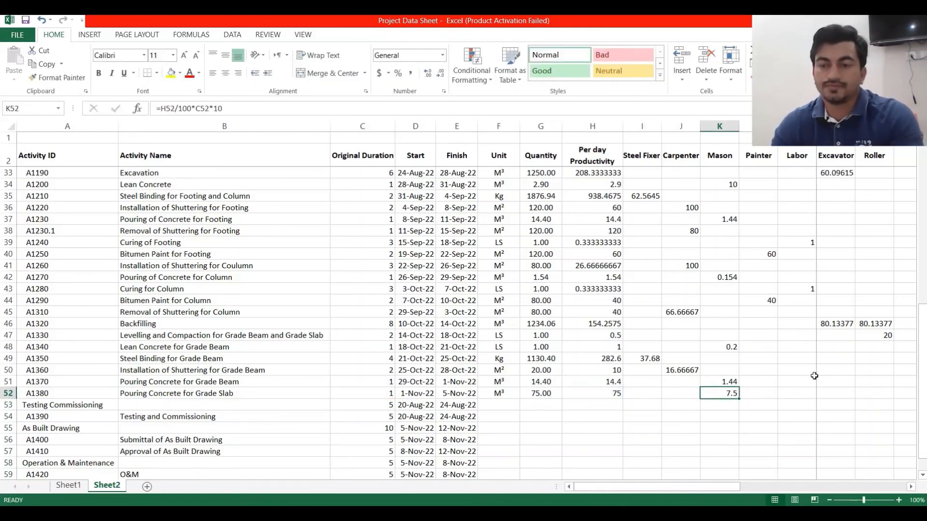
Insert a blank column between the Labor and Excavator columns.
left_click(838, 394)
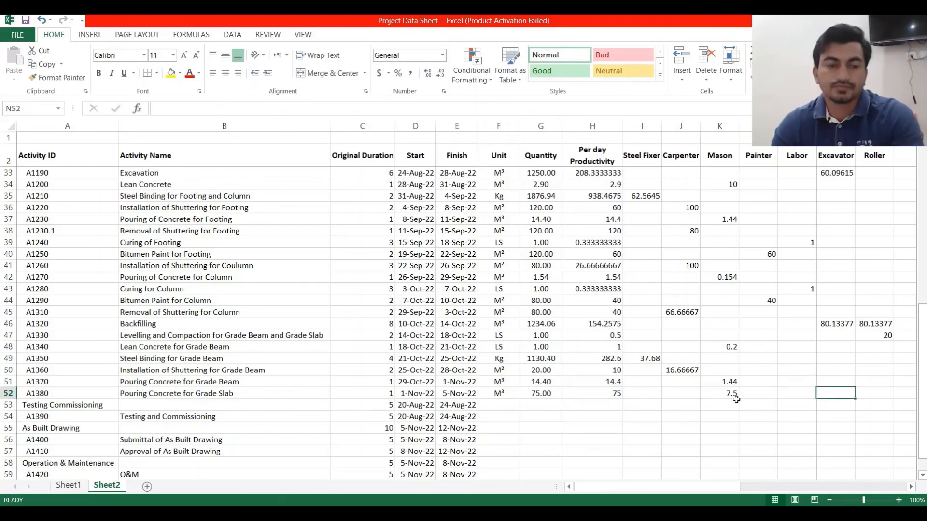
left_click_drag(738, 491, 770, 490)
left_click(903, 159)
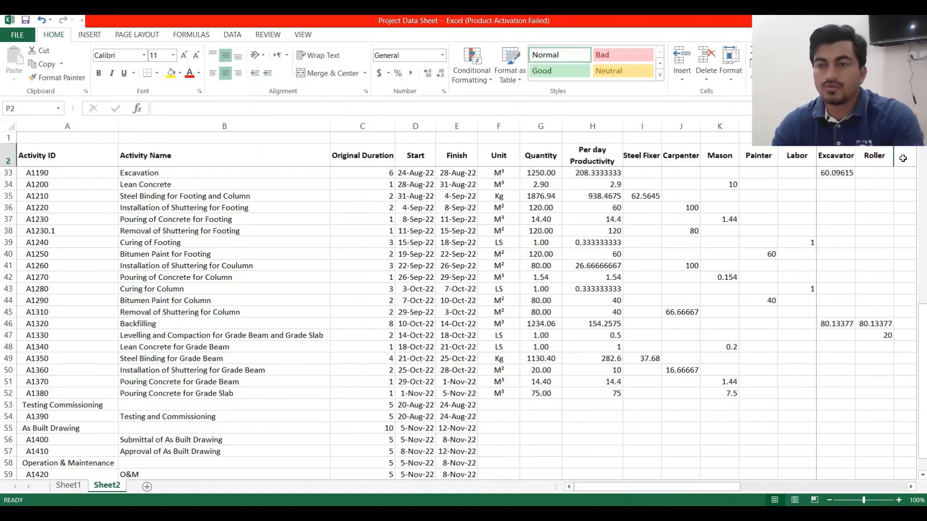
left_click(836, 126)
right_click(839, 132)
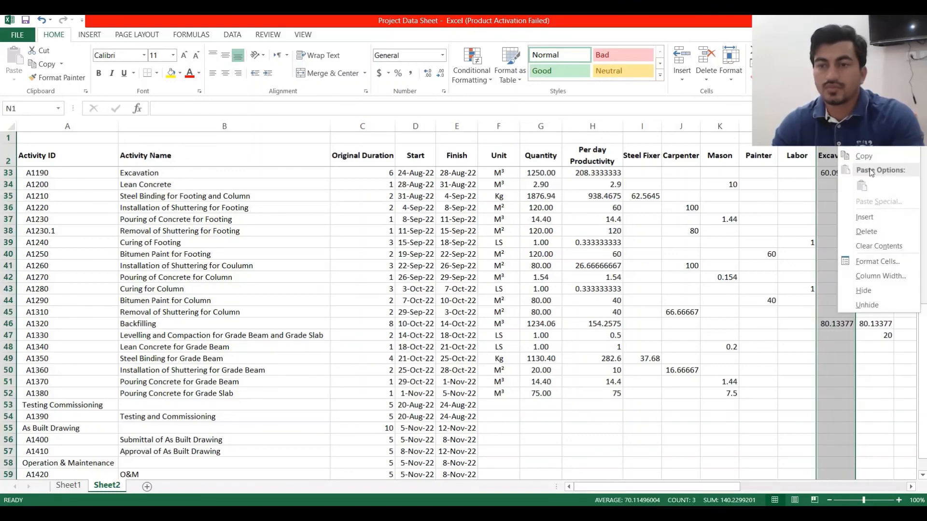
left_click(870, 217)
left_click(797, 208)
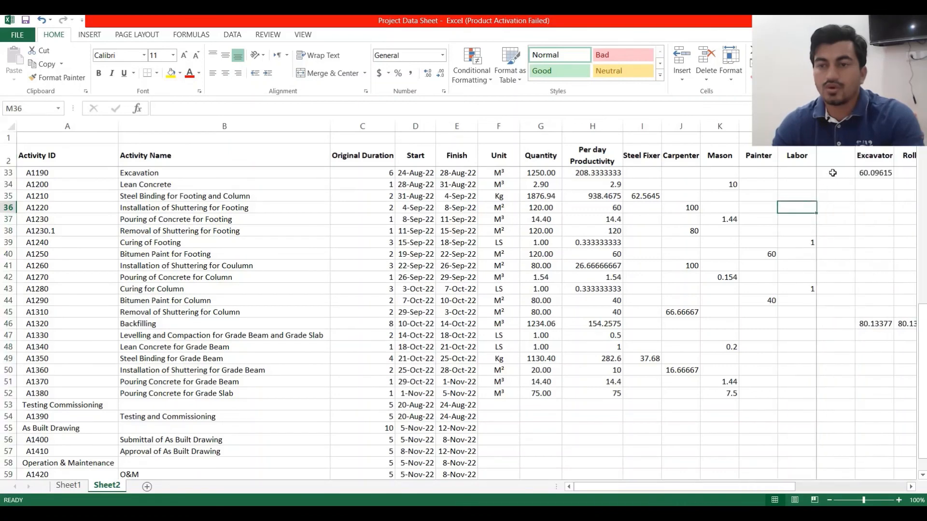
Enter the header Total in N2 for the blank column between Labor and Excavator.
left_click(834, 159)
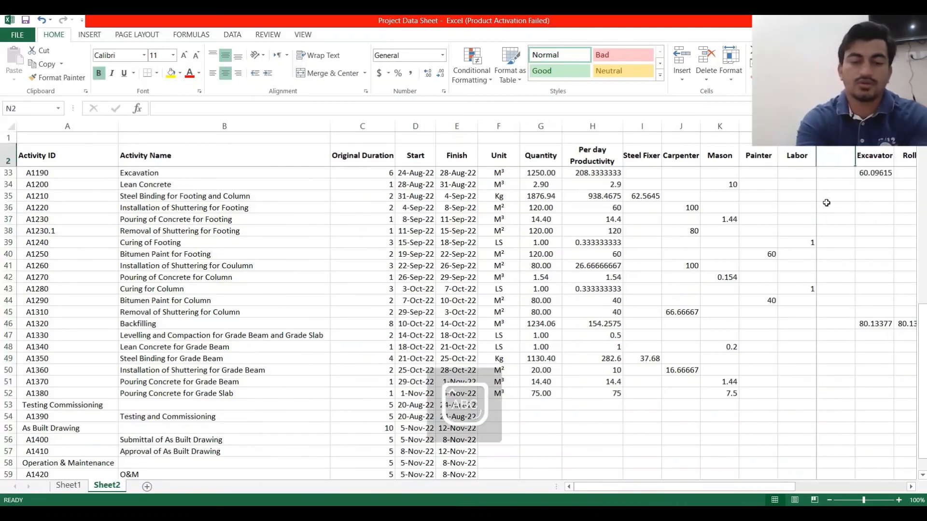
type("T")
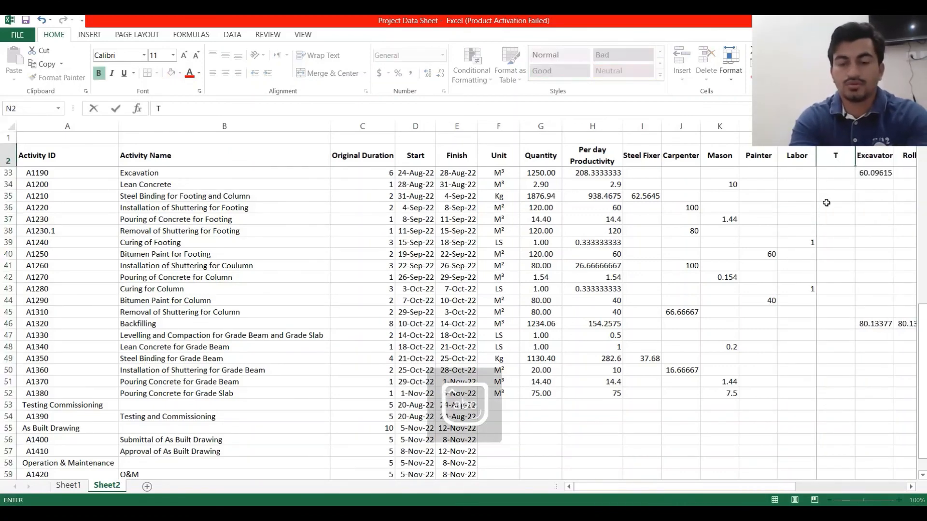
type("ot")
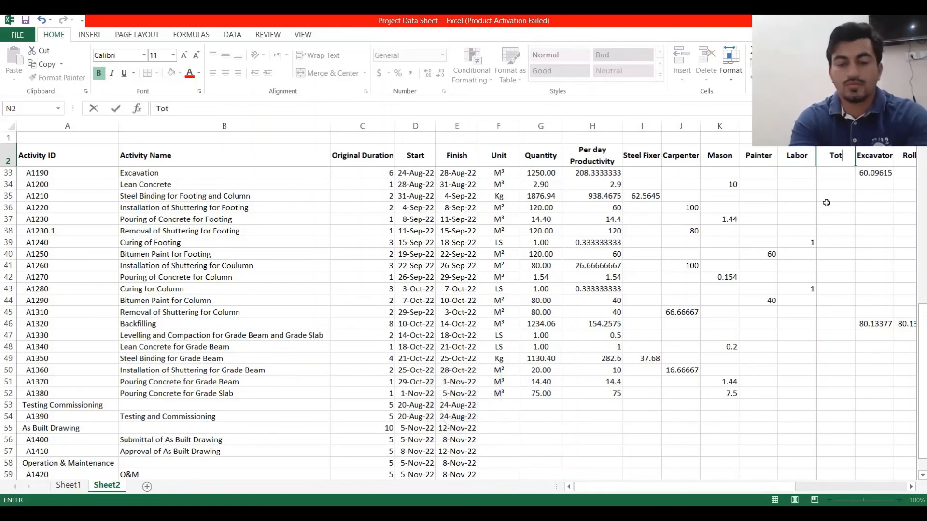
type("al")
key("Return")
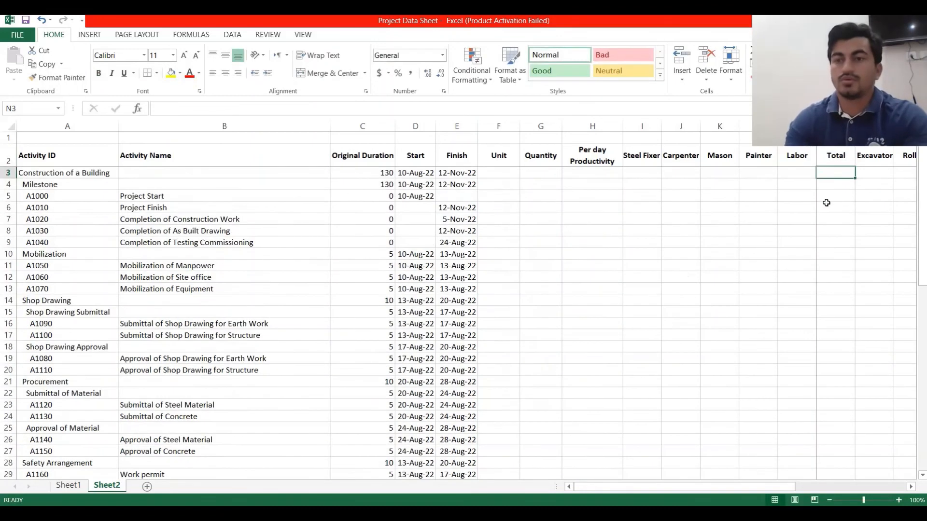
Delete the Total column between the Labor and Excavator columns.
scroll(848, 239, "down", 6)
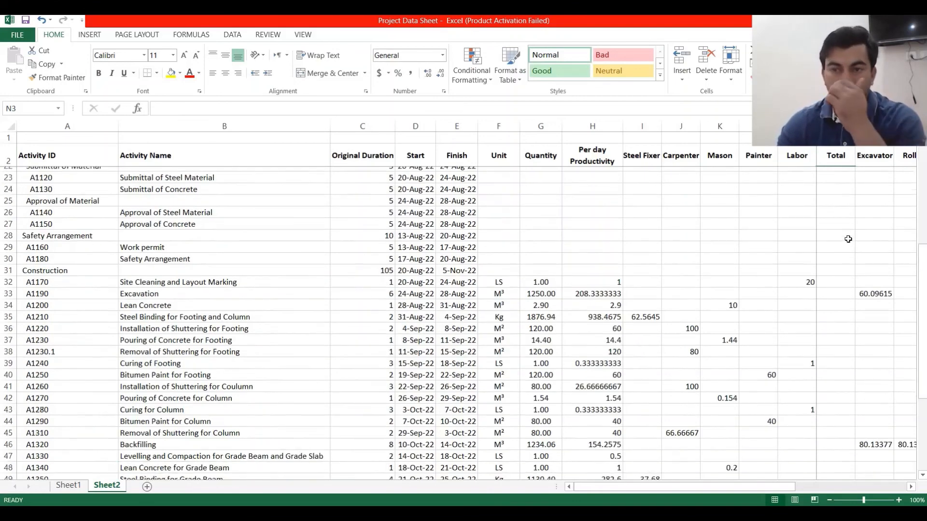
scroll(849, 239, "down", 3)
left_click(835, 126)
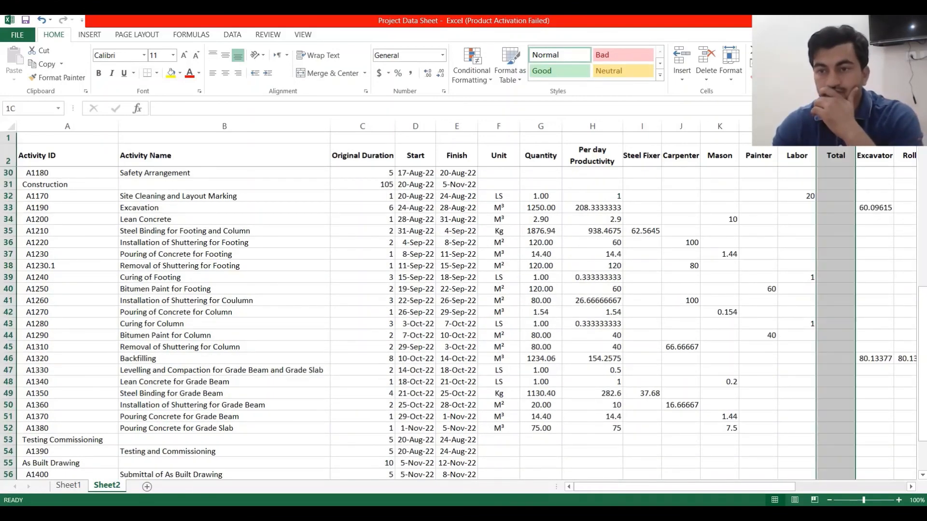
right_click(834, 146)
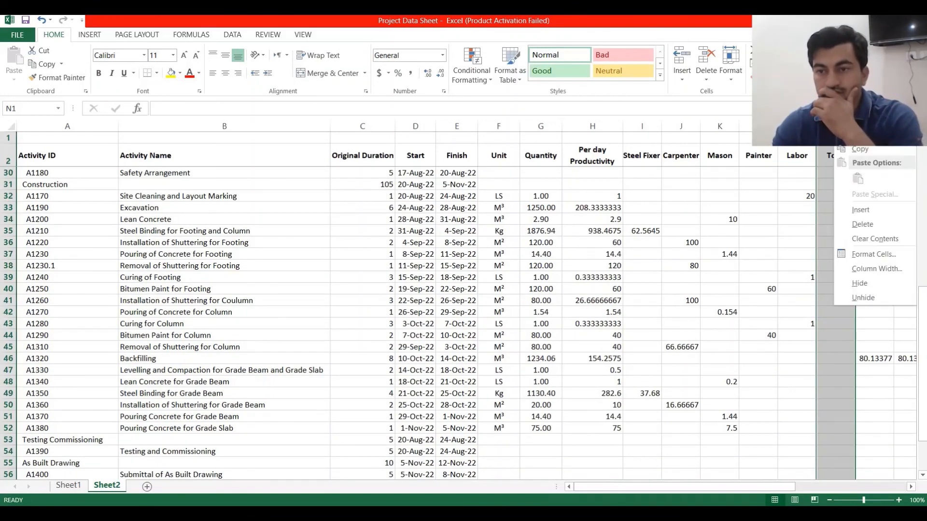
left_click(867, 228)
key("ctrl+minus")
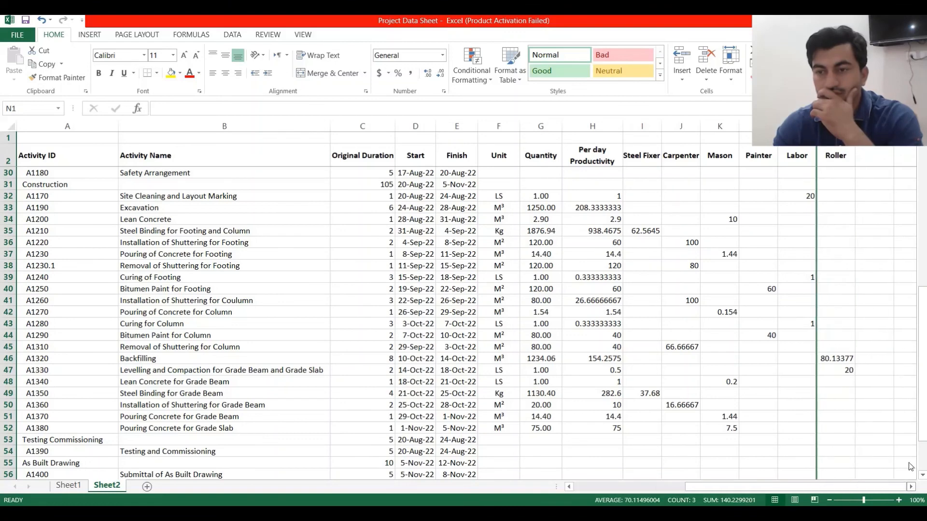
Enter the header Total Manhours in P2 beside Roller, wrap its text and make it bold.
left_click(873, 161)
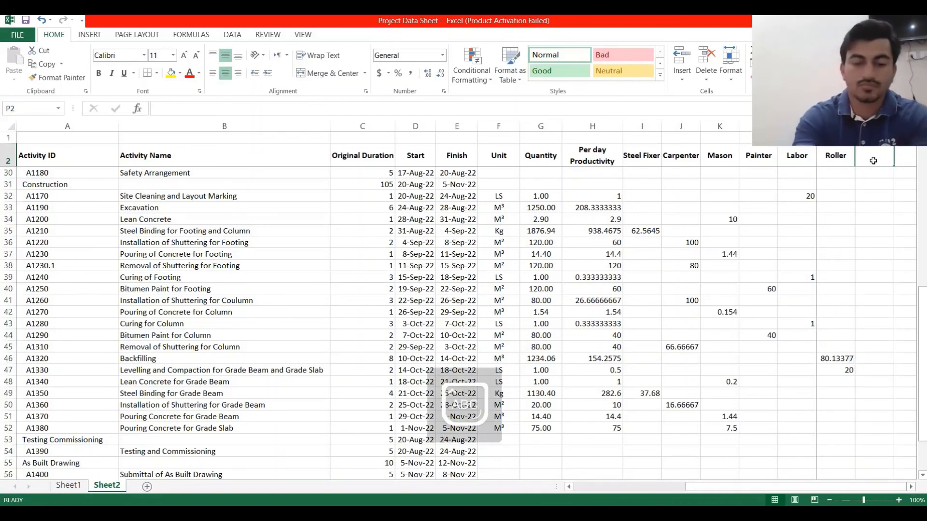
type("Tot")
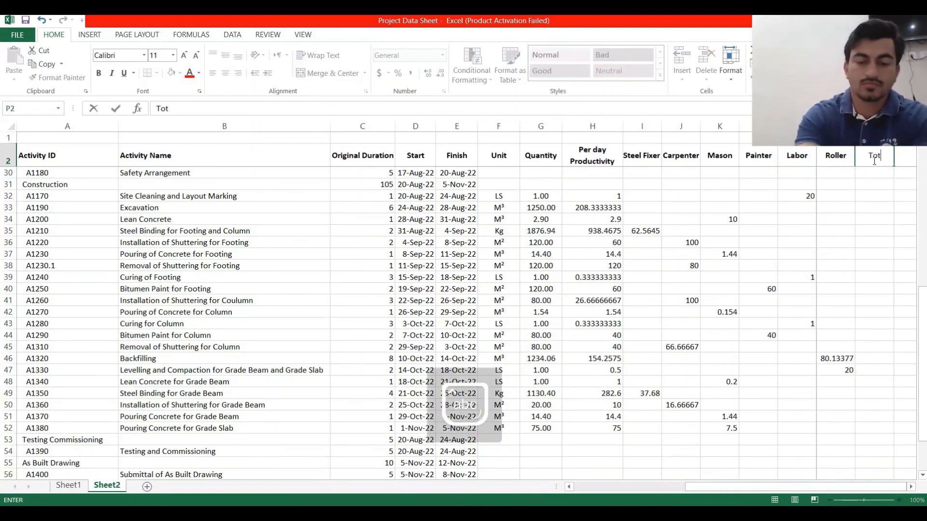
type("al M")
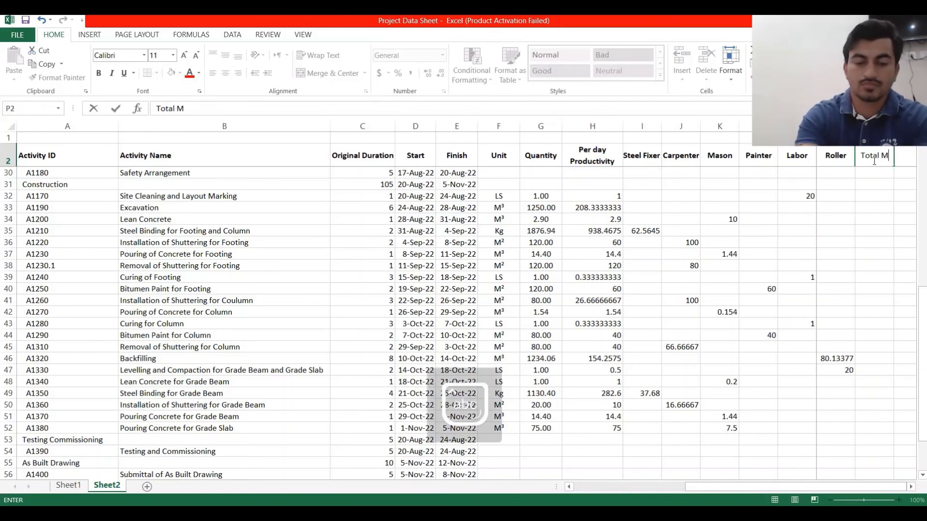
type("anhours")
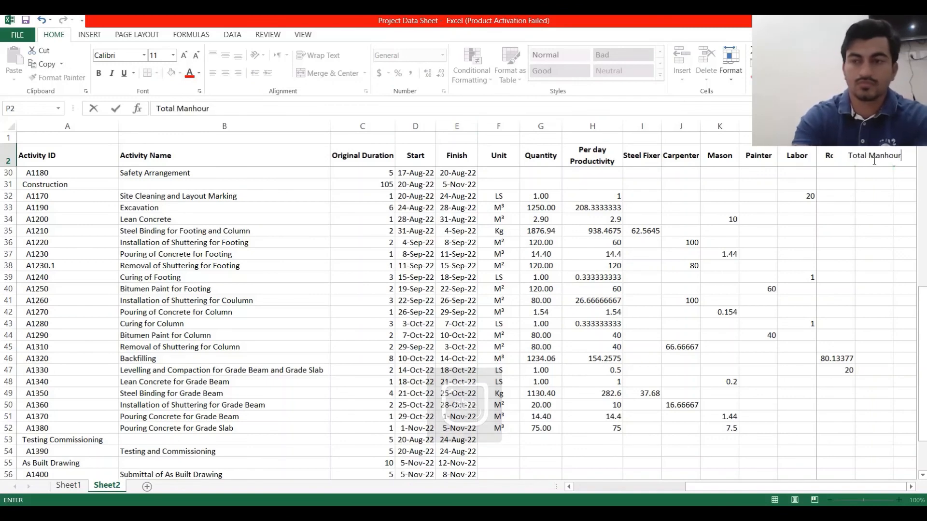
left_click(864, 370)
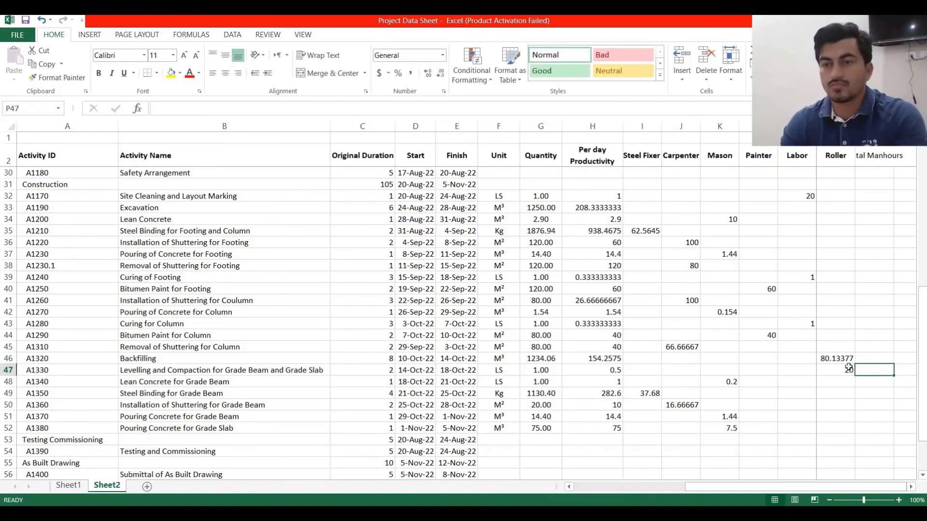
left_click(873, 155)
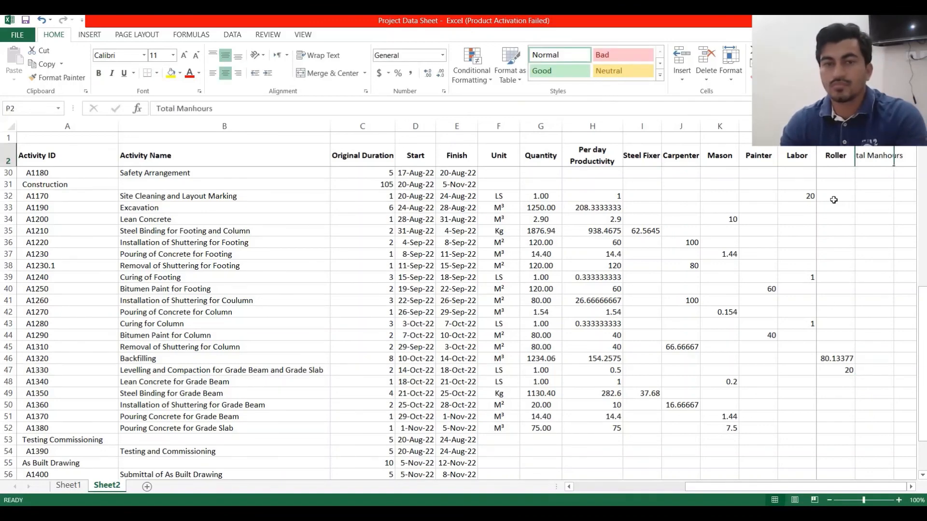
left_click(319, 55)
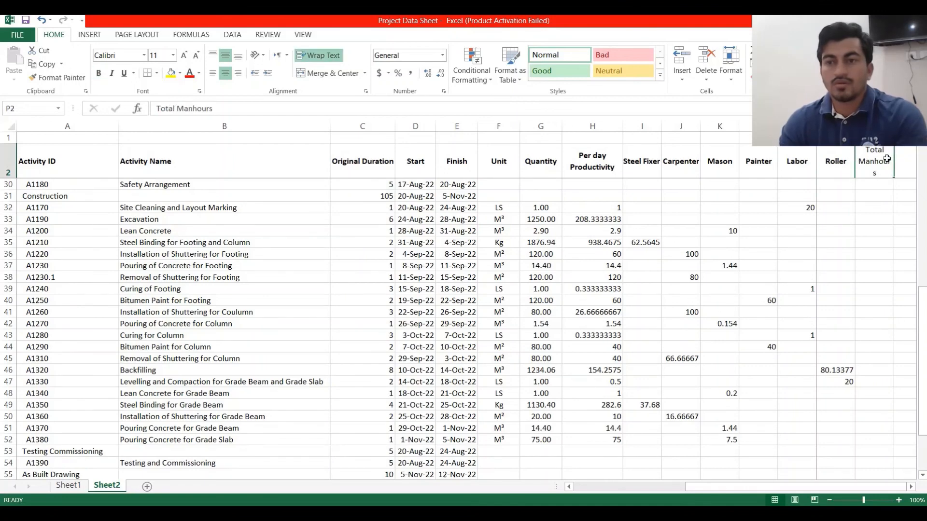
left_click(98, 73)
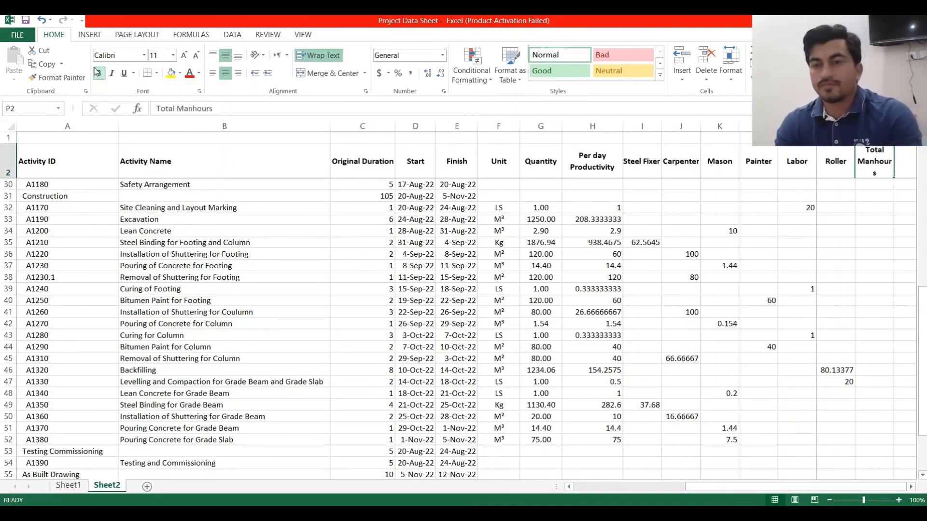
left_click(866, 370)
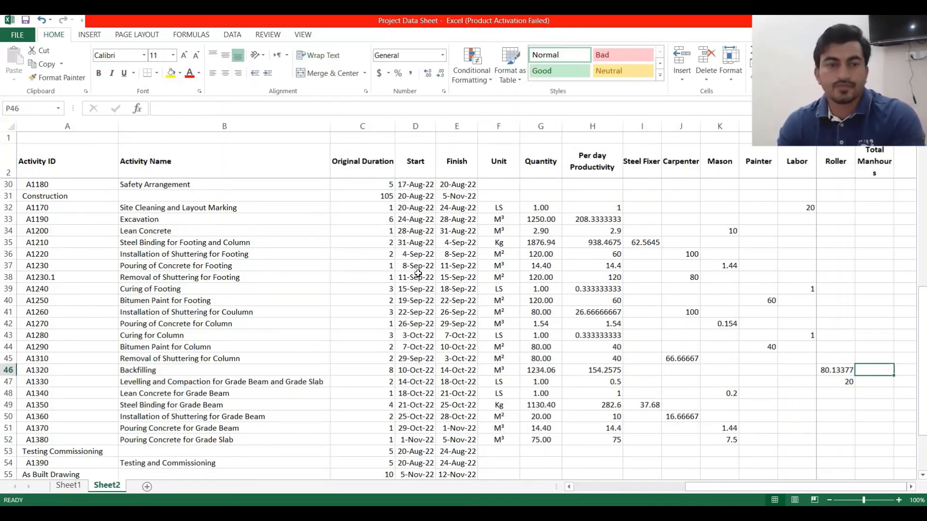
Calculate total manhours for Site Cleaning and Layout Marking in P32 with the formula =I32+J32+K32+L32+M32.
left_click(236, 205)
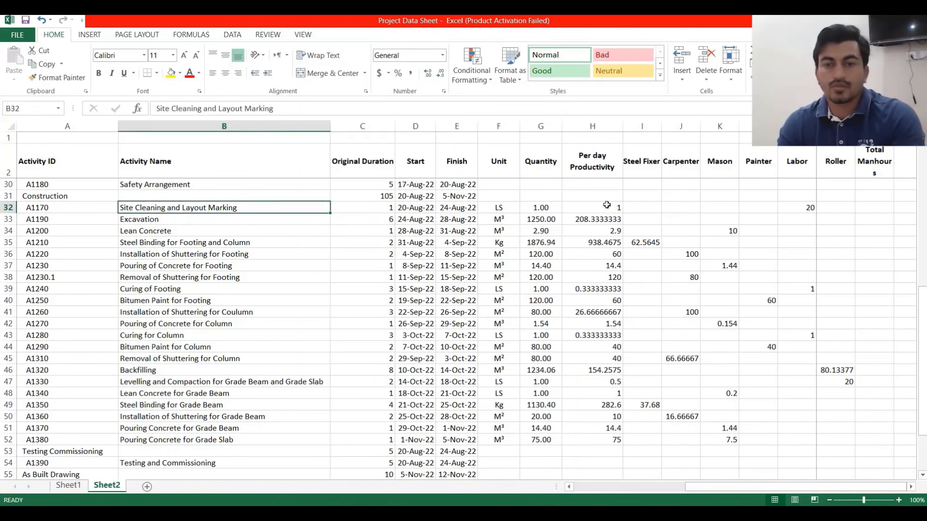
left_click(877, 207)
type("=")
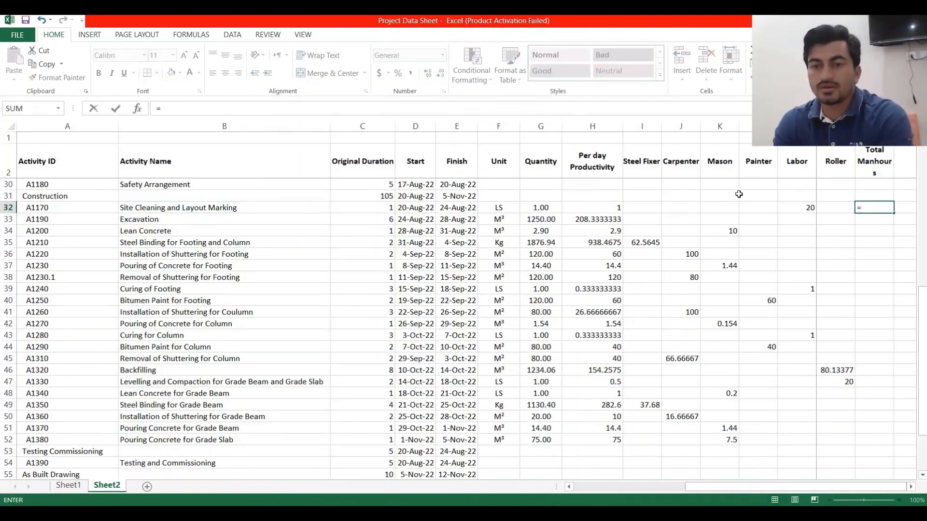
left_click(651, 208)
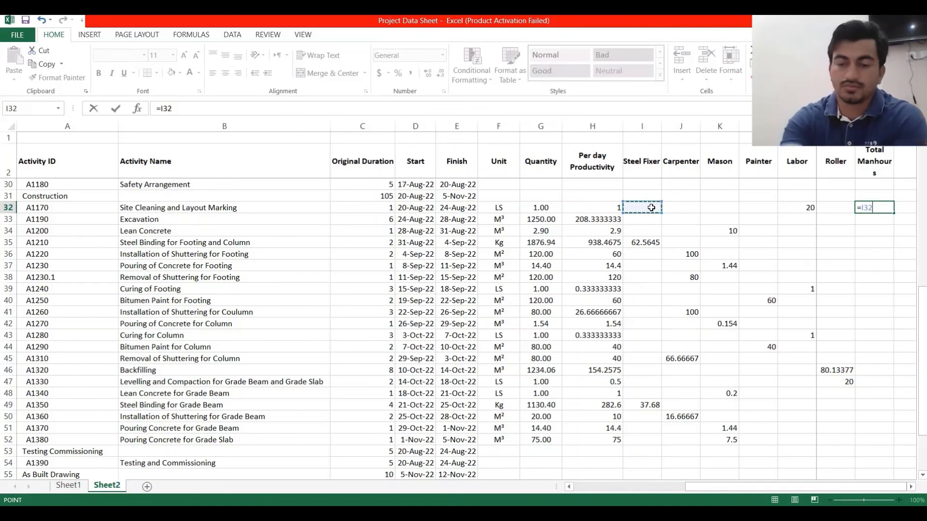
type("+")
left_click(679, 208)
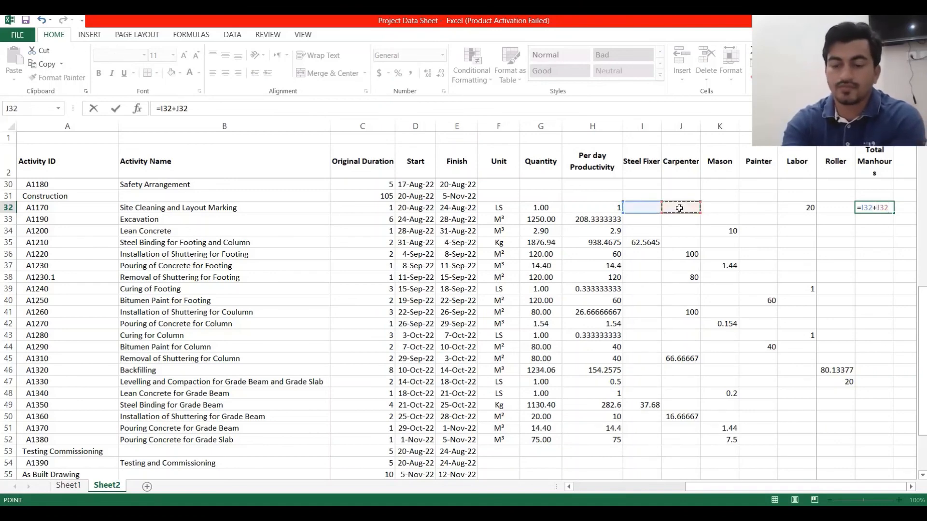
type("+")
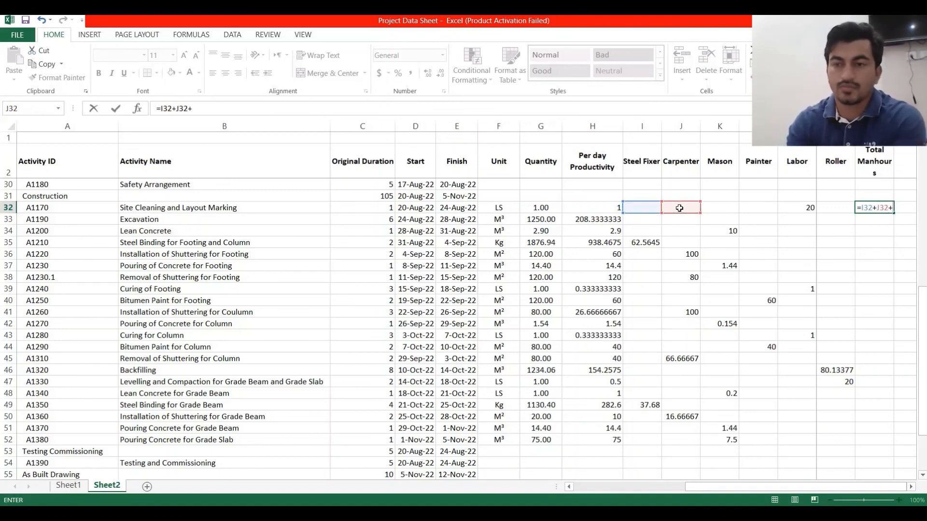
left_click(732, 210)
type("+")
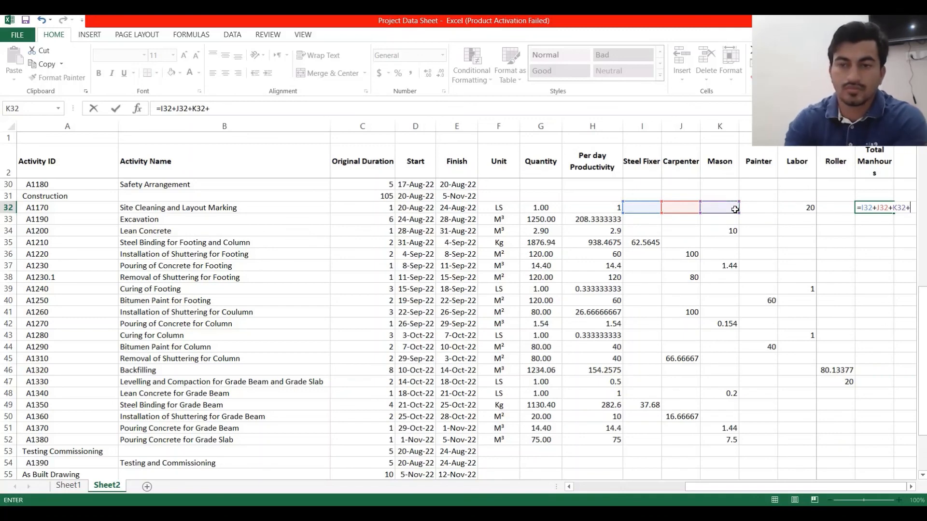
left_click(768, 211)
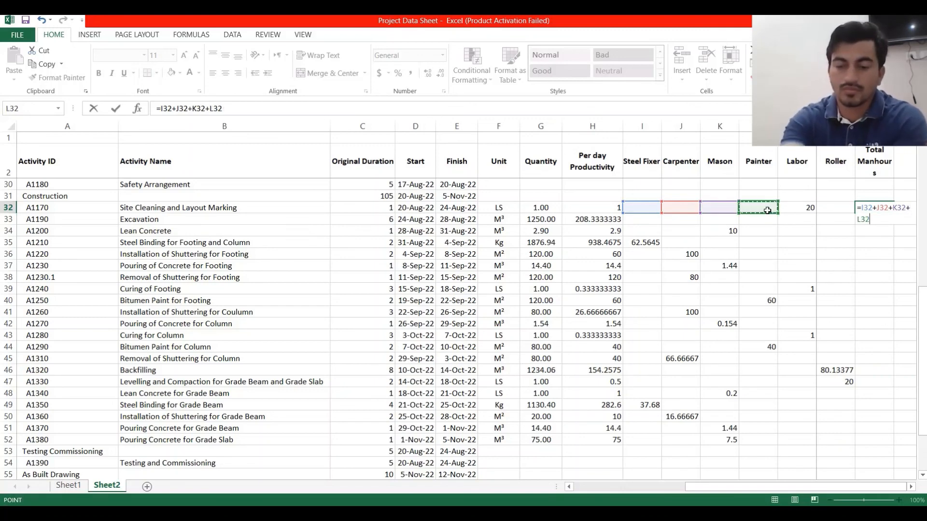
type("+")
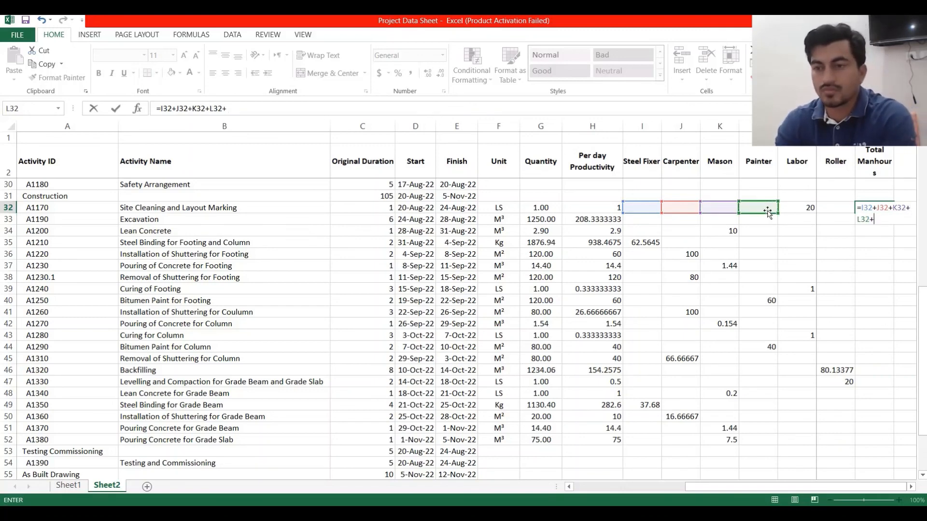
left_click(807, 208)
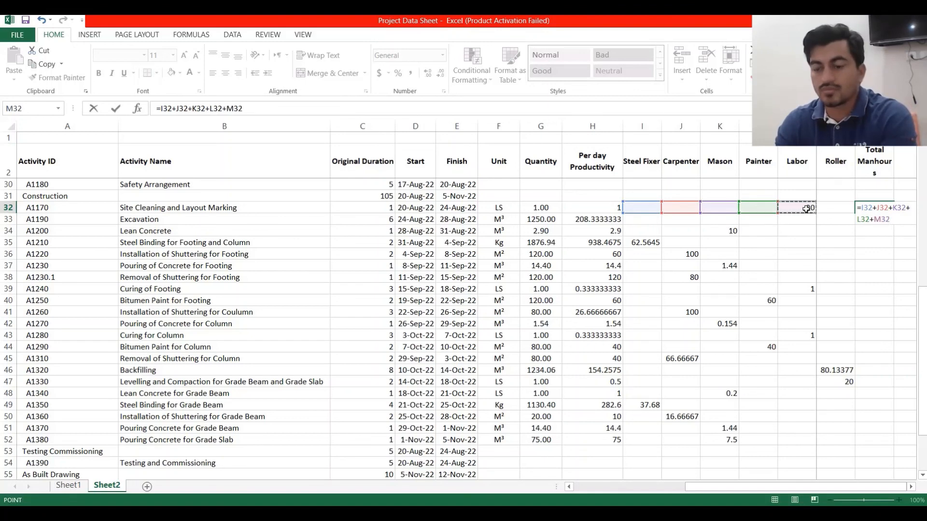
key("Return")
Fill the Total Manhours formula from P32 down to P52 and check the sum of the filled range.
left_click(884, 208)
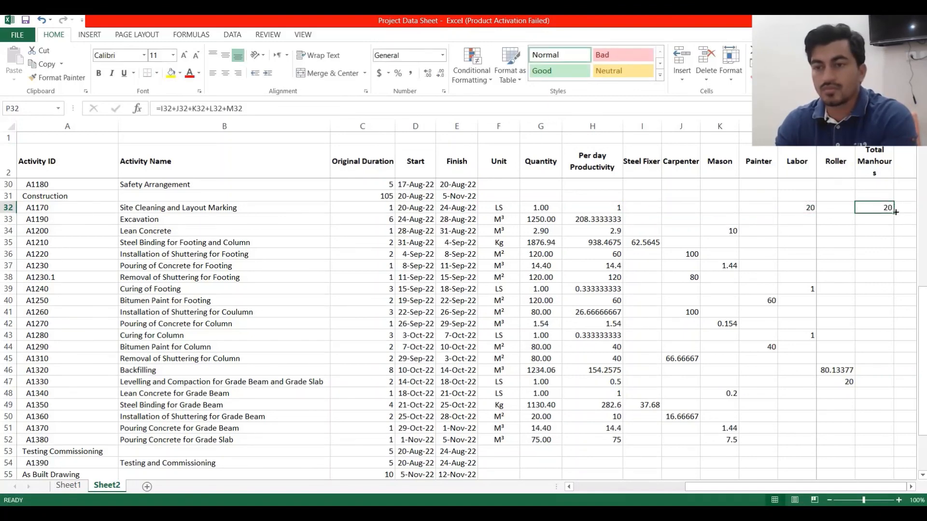
left_click_drag(896, 214, 883, 444)
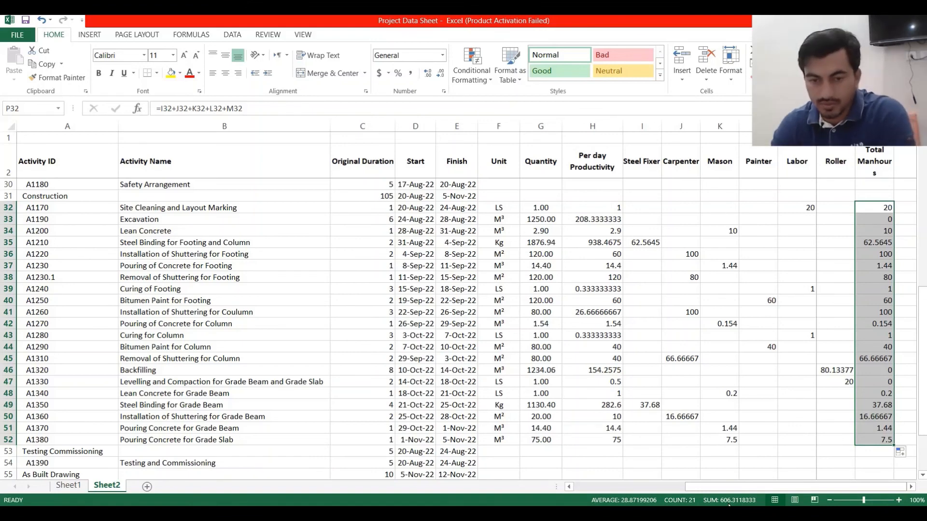
left_click(860, 350)
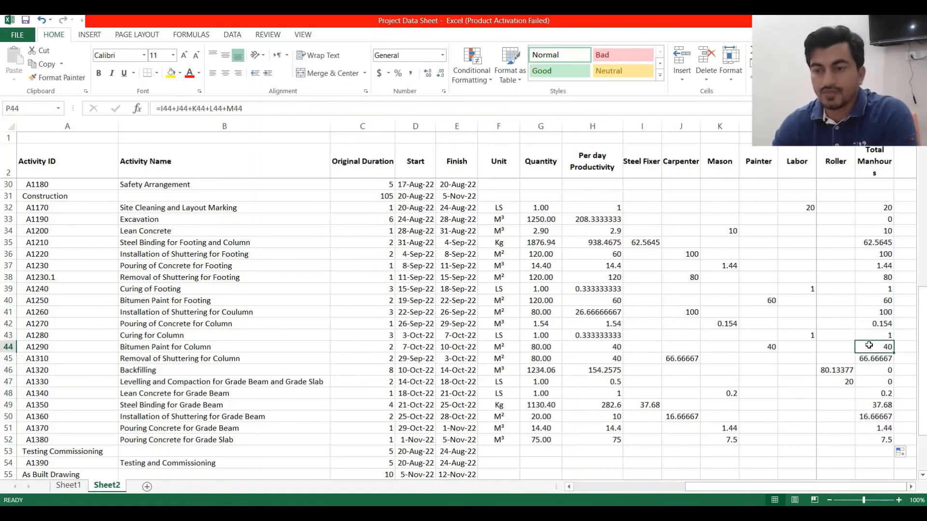
left_click_drag(881, 213, 885, 439)
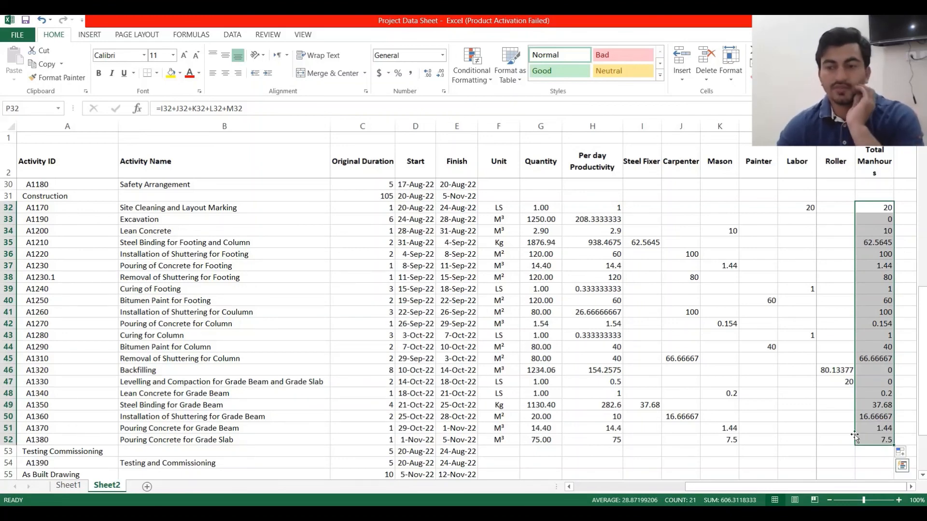
left_click(709, 371)
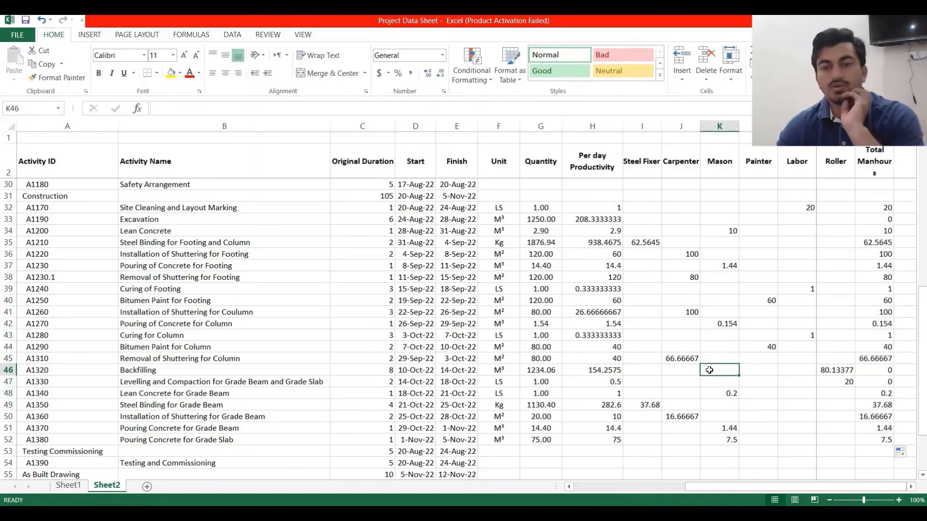
left_click(760, 513)
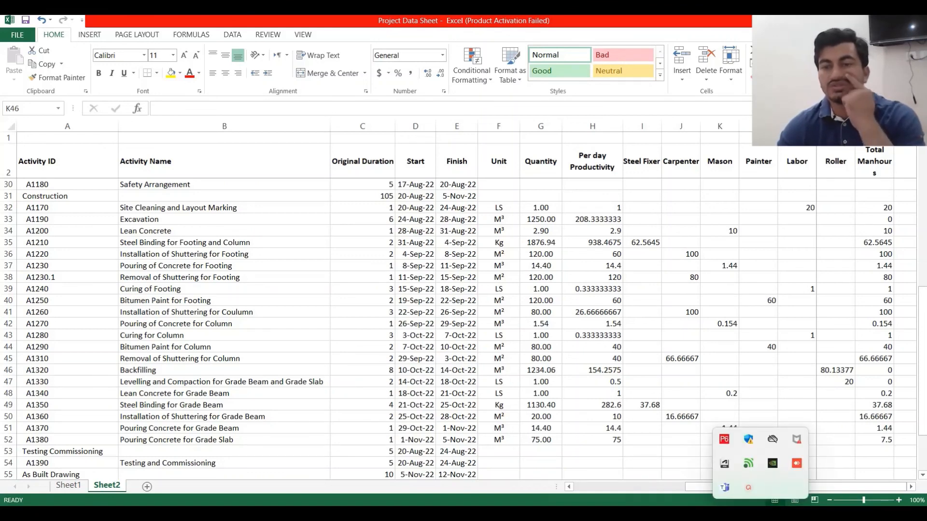
left_click(751, 489)
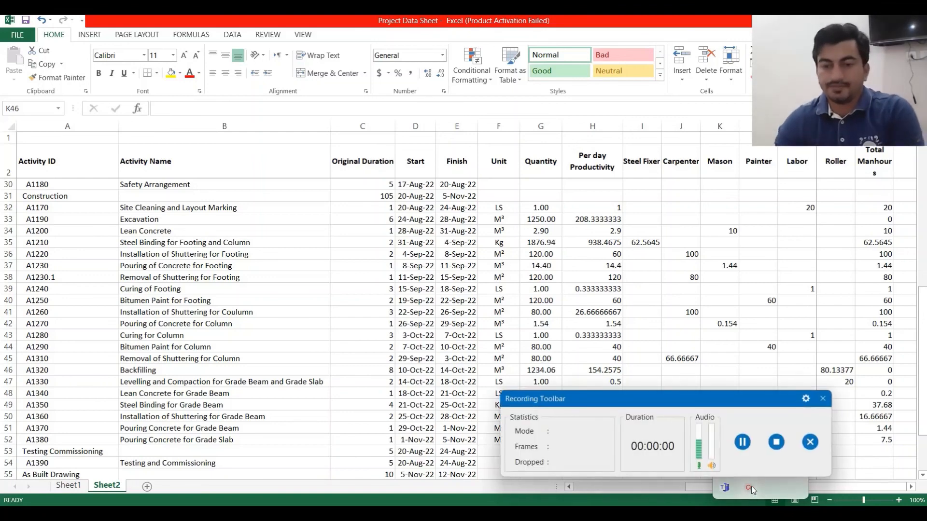